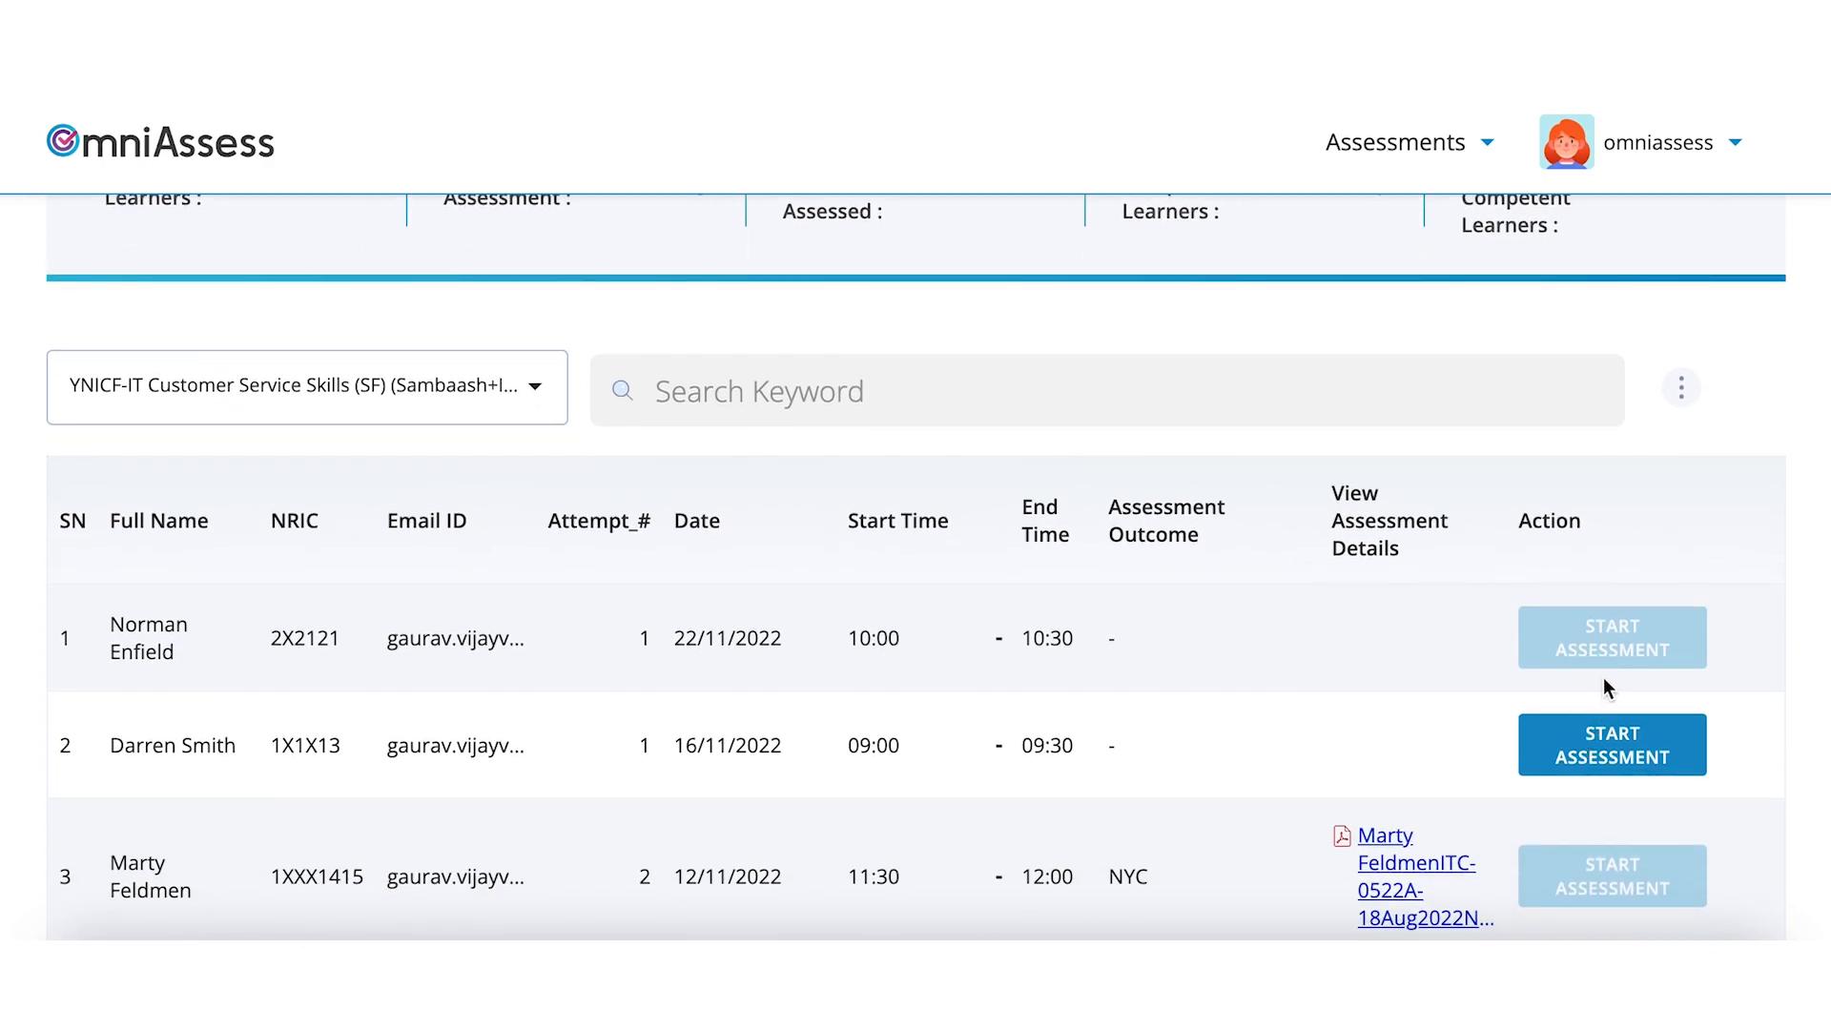
# - Start the assessment scheduled for 16/11/2022 at 09:00 and look over its Identity Verification page
pyautogui.click(1587, 755)
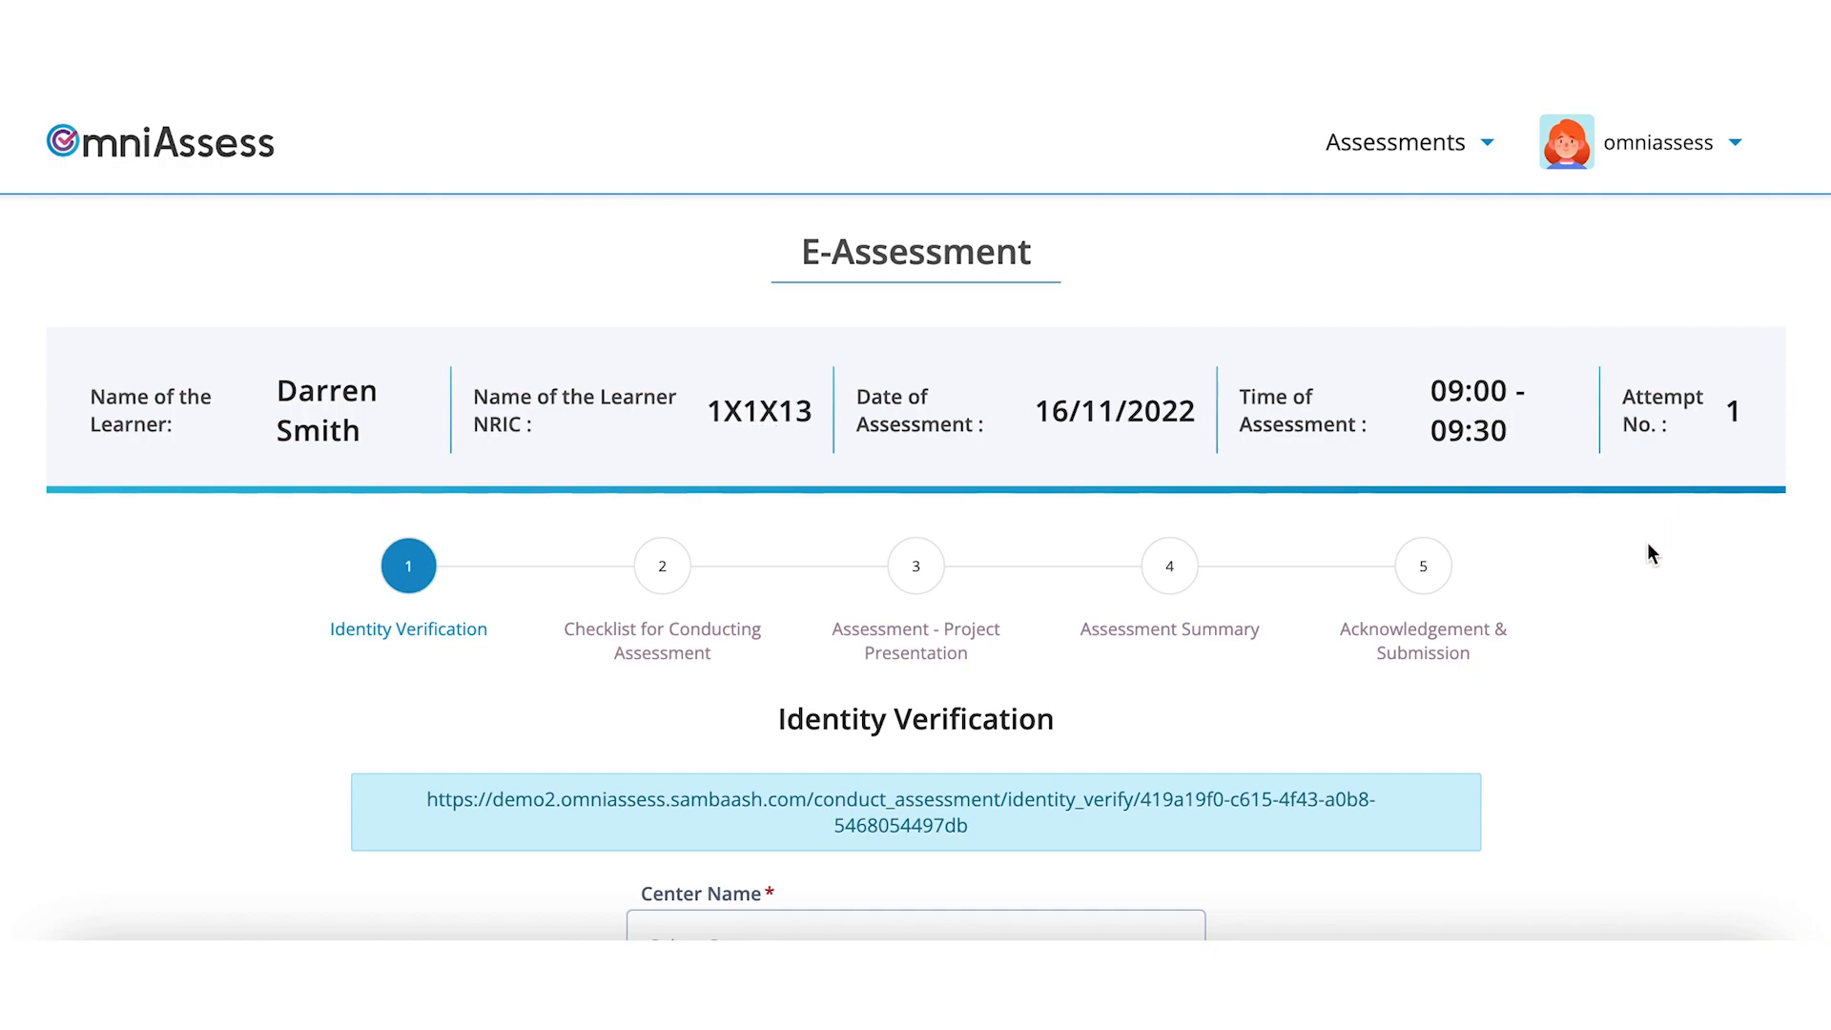
pyautogui.scroll(-3, 1646, 572)
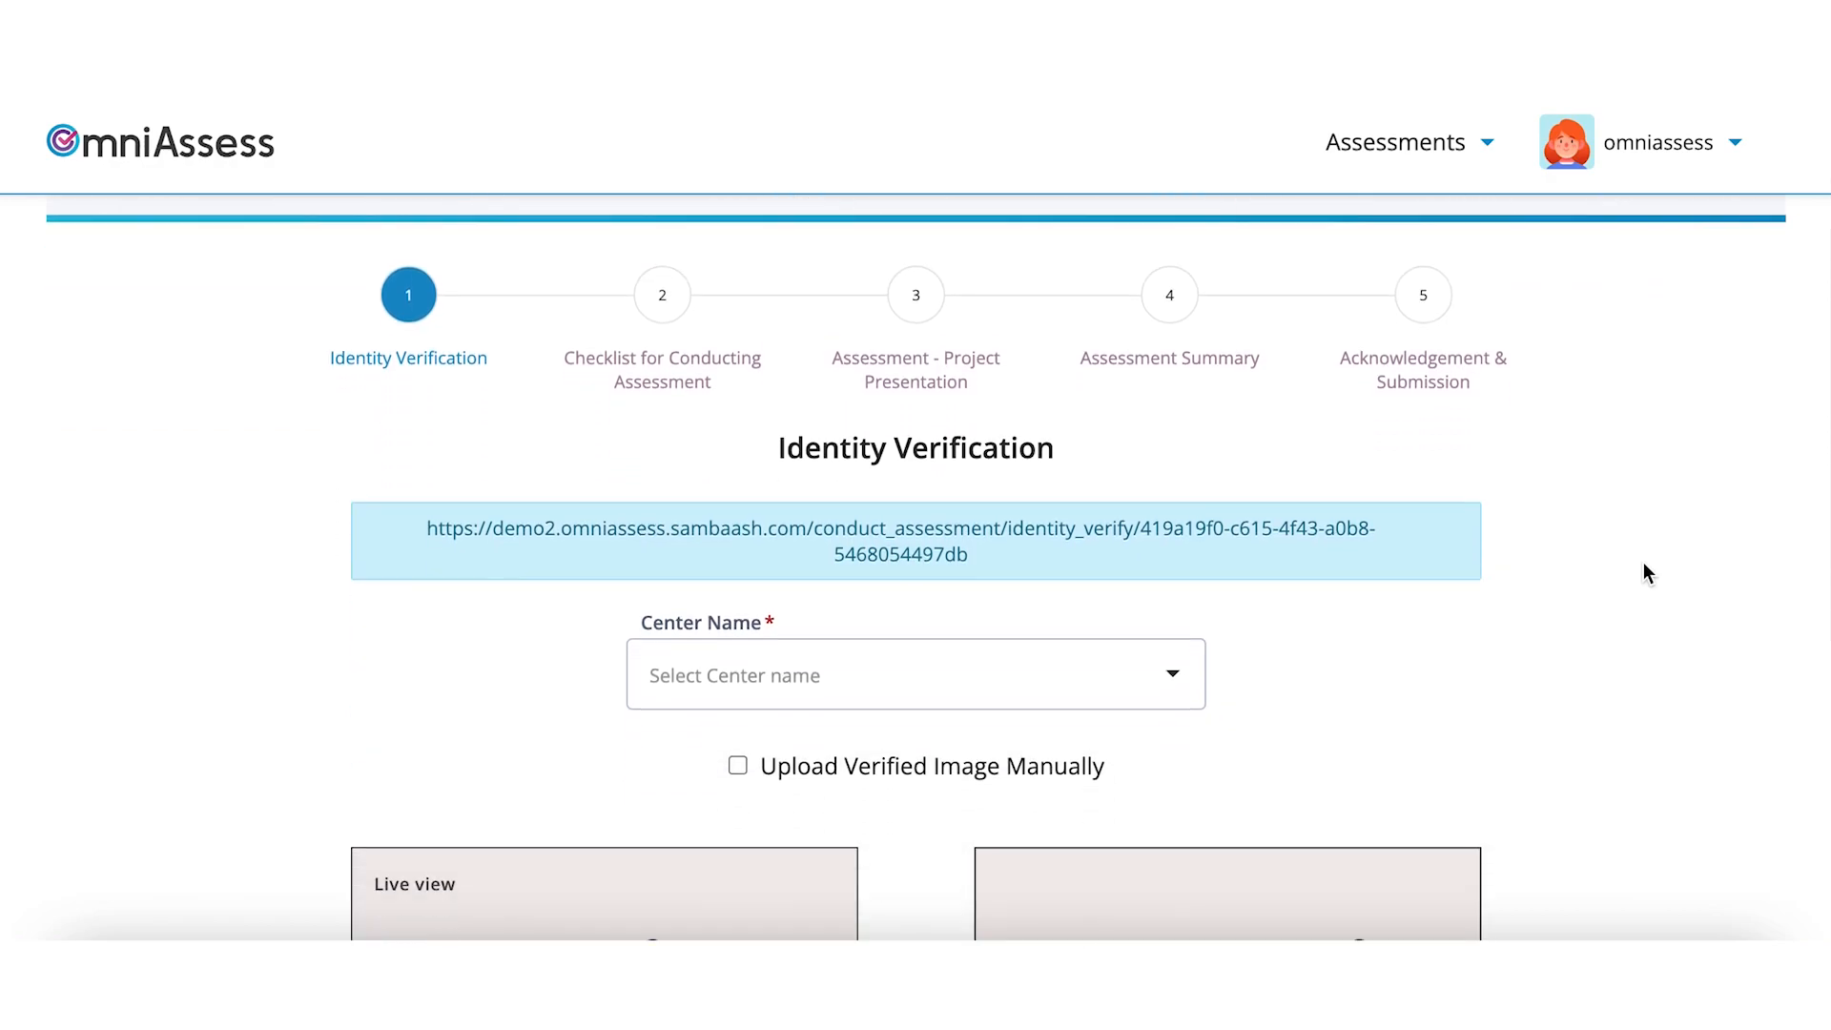
pyautogui.scroll(-3, 1644, 565)
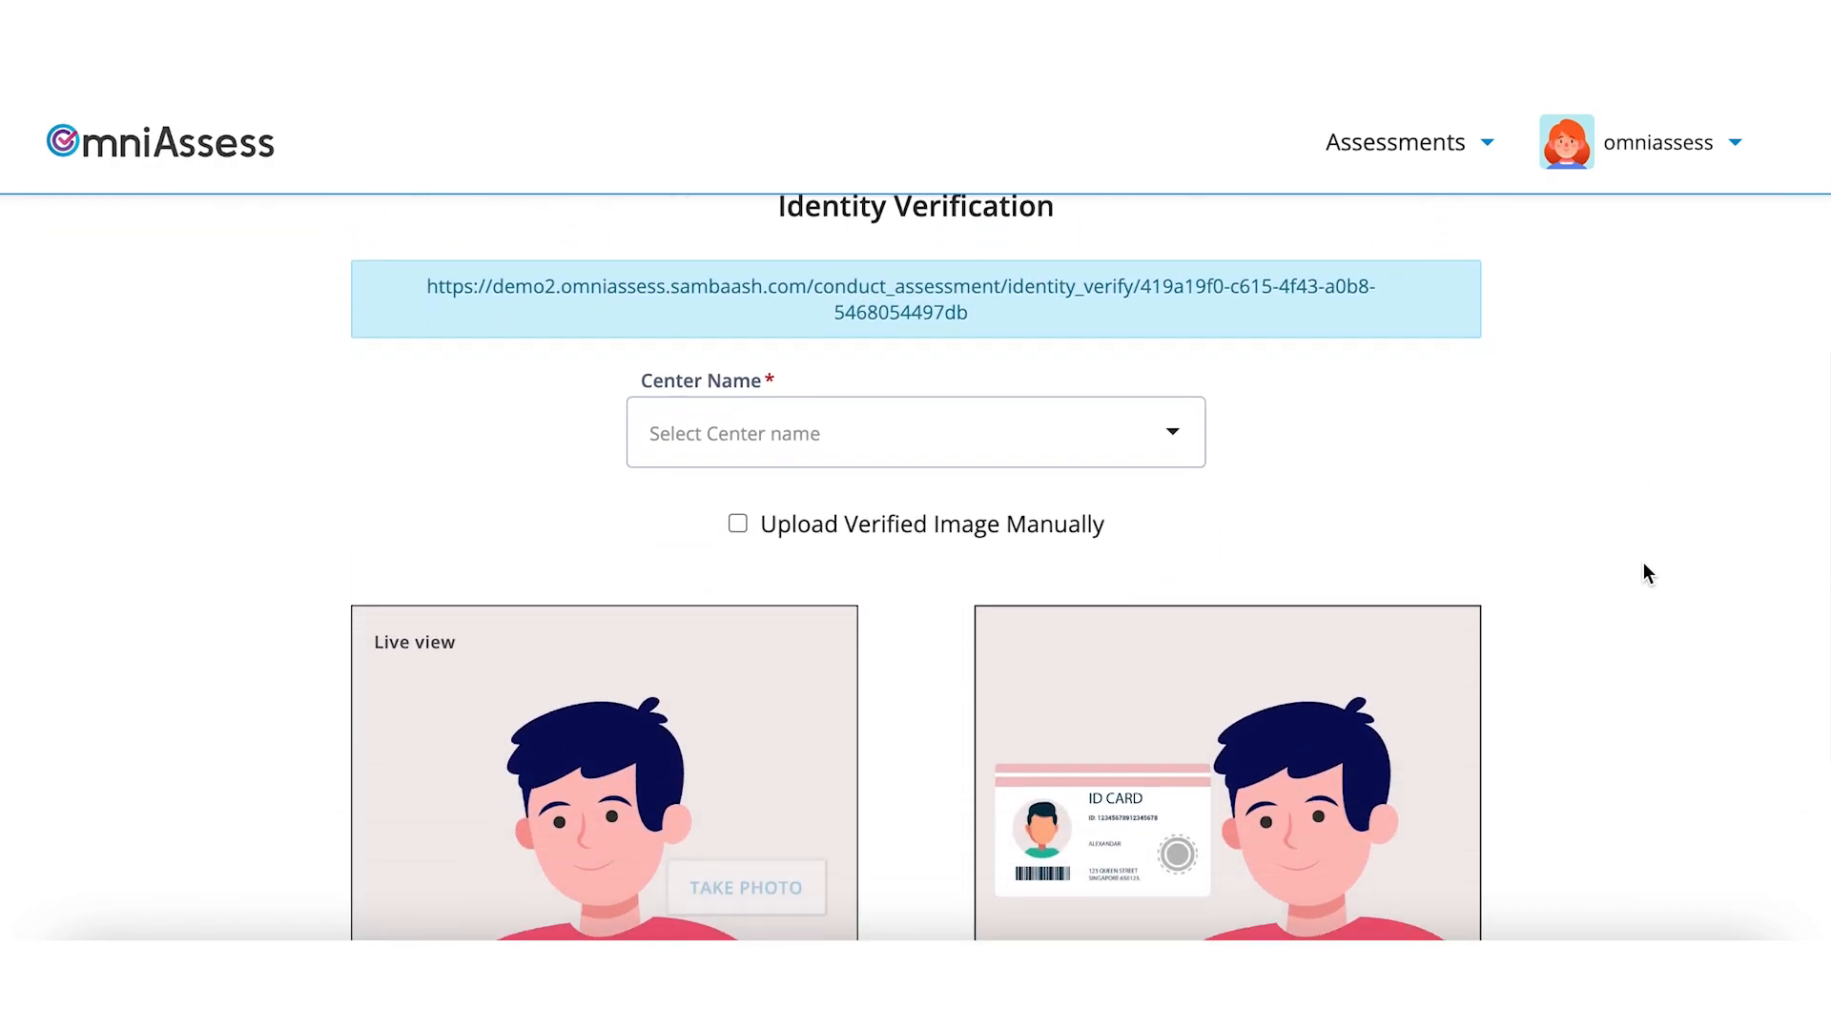
pyautogui.scroll(-2, 1644, 565)
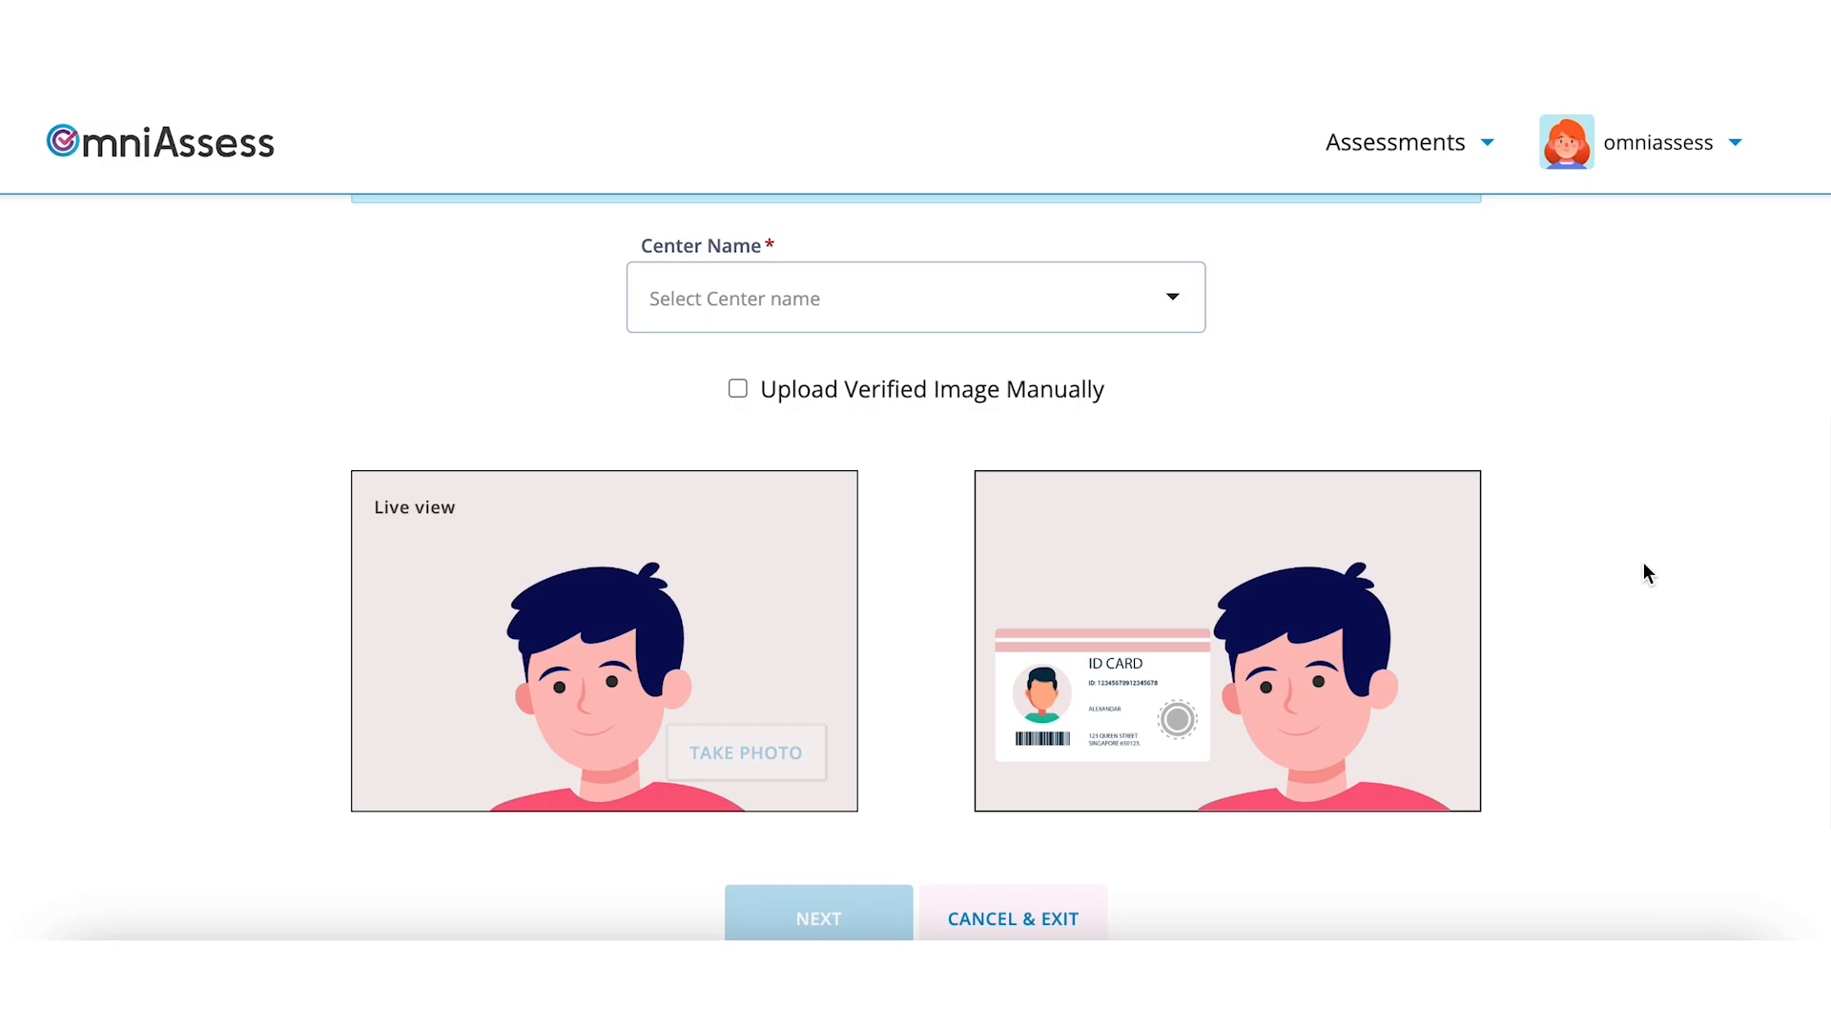
pyautogui.scroll(6, 1644, 565)
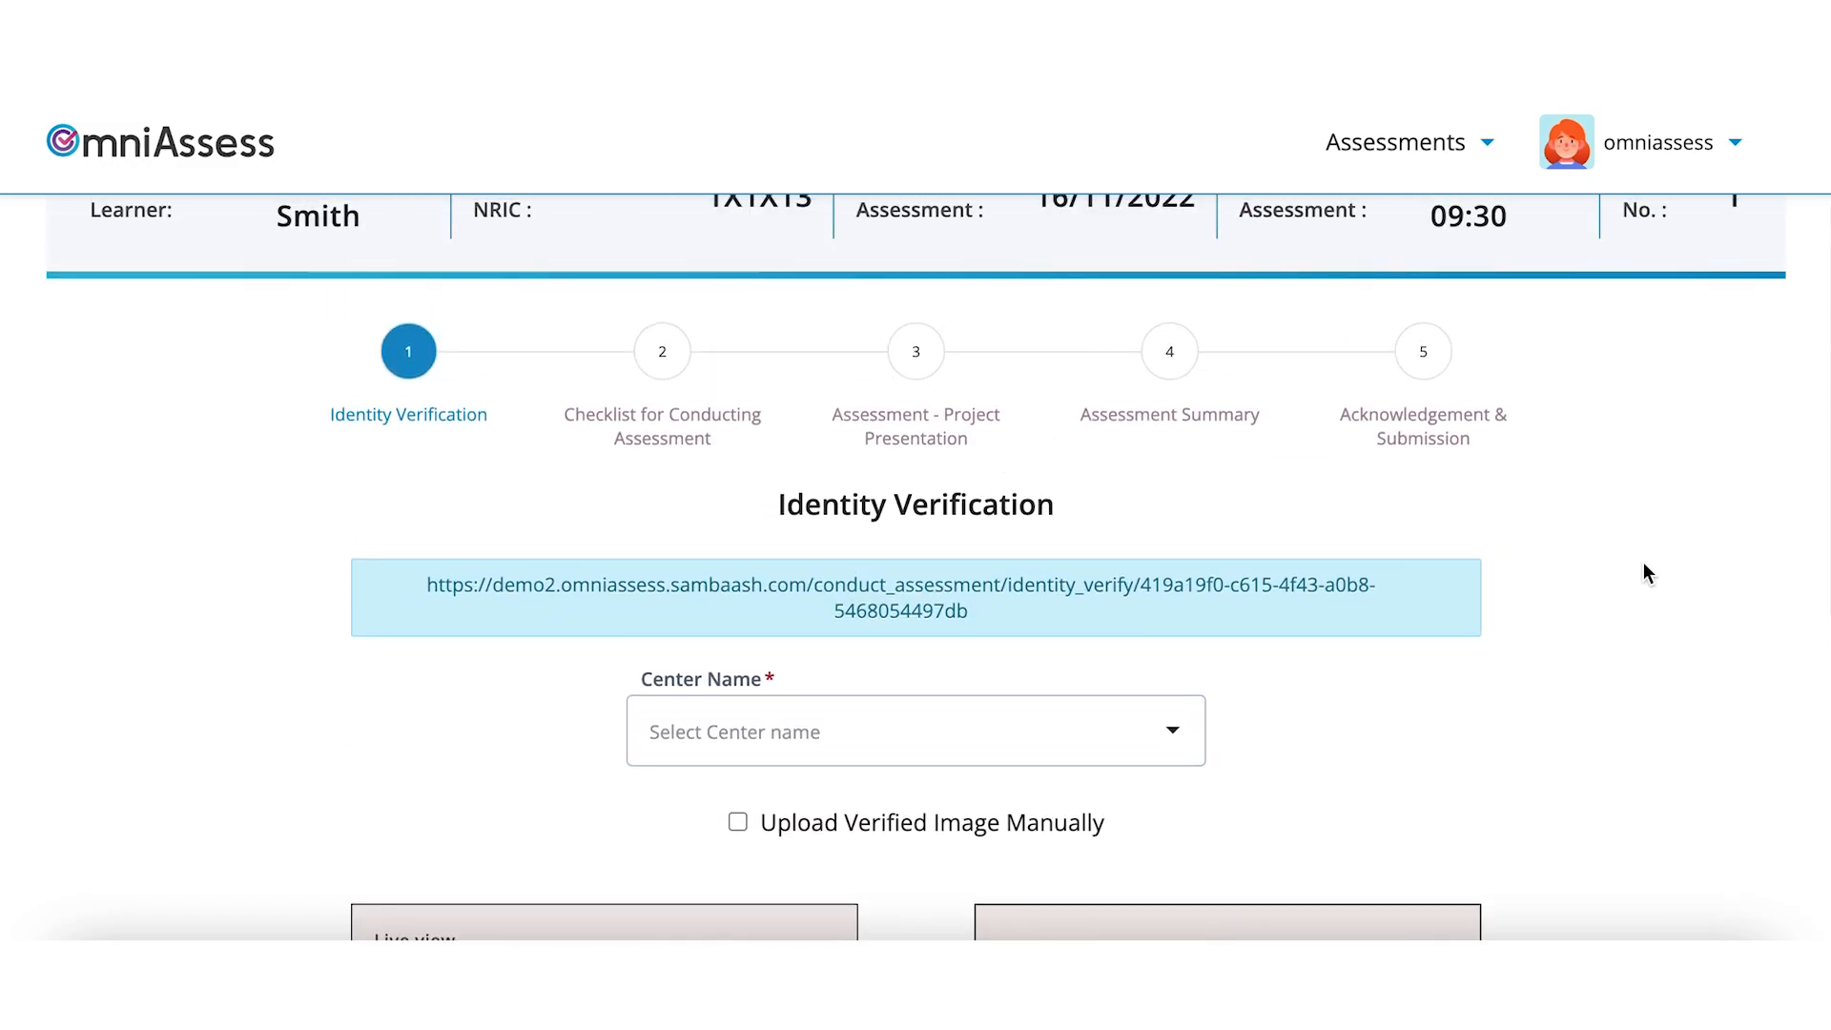
pyautogui.scroll(-1, 1644, 563)
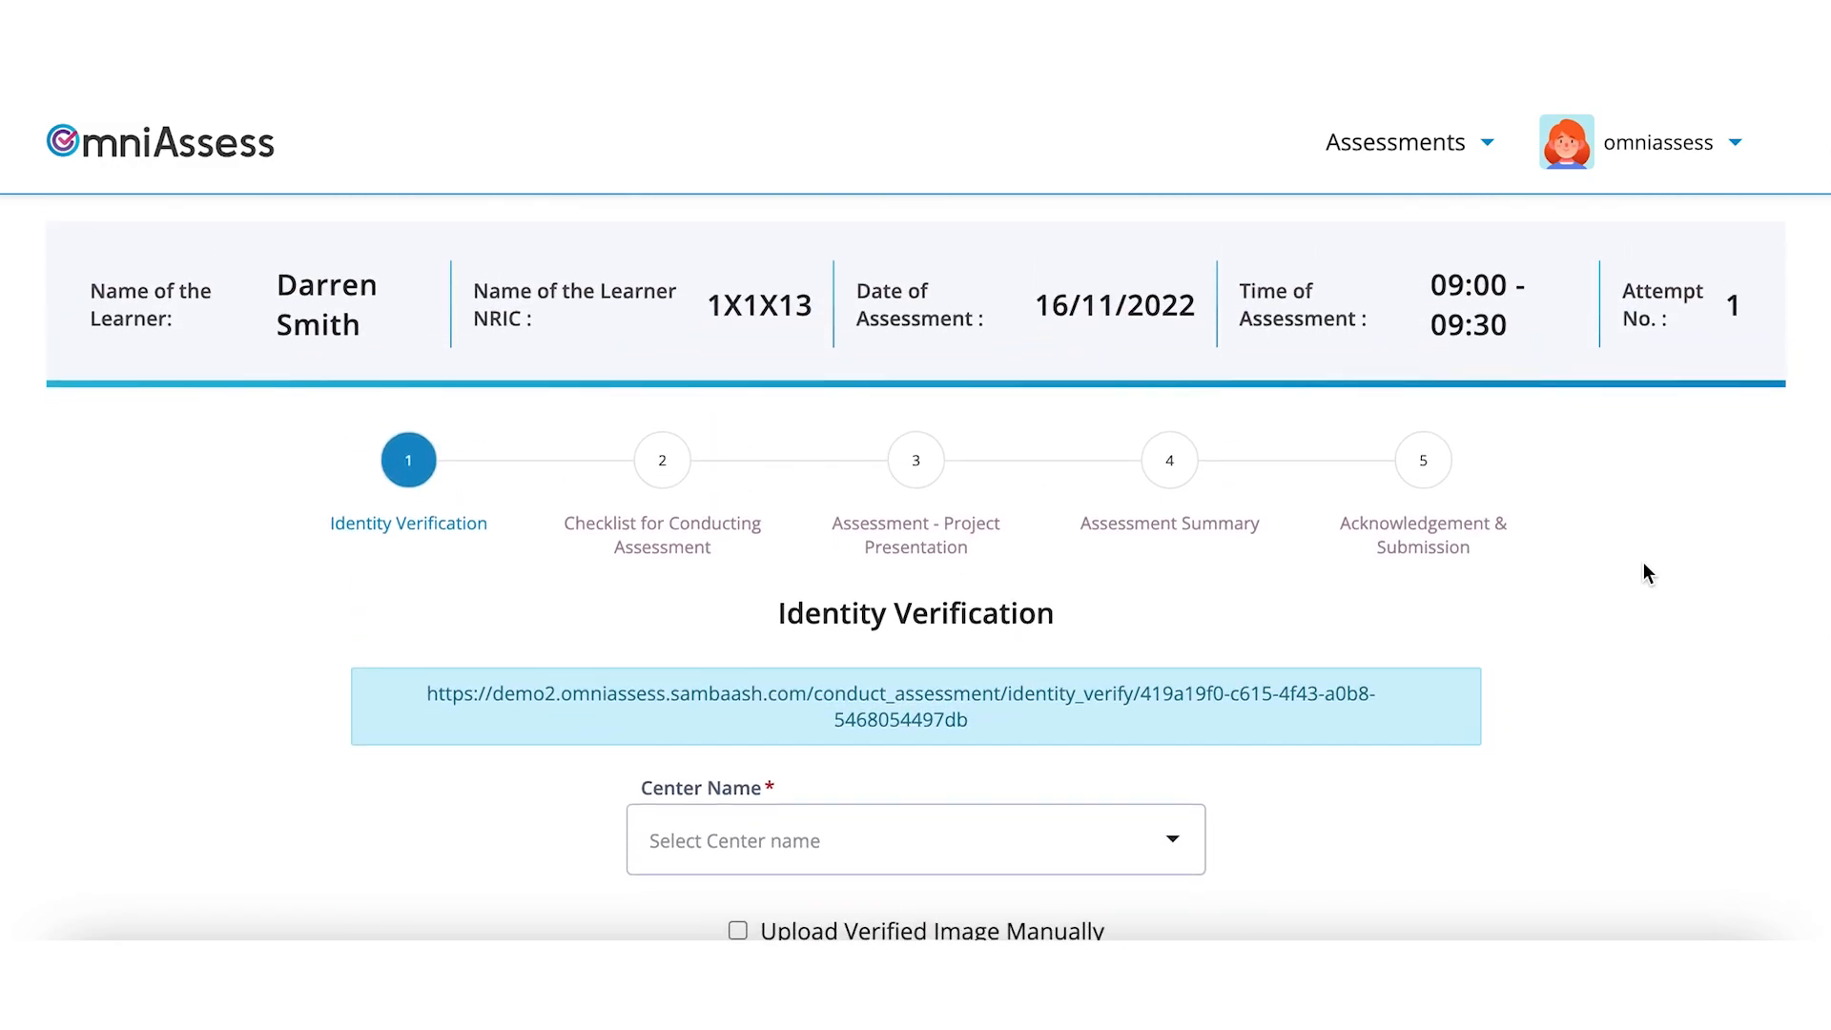
pyautogui.scroll(-4, 1643, 563)
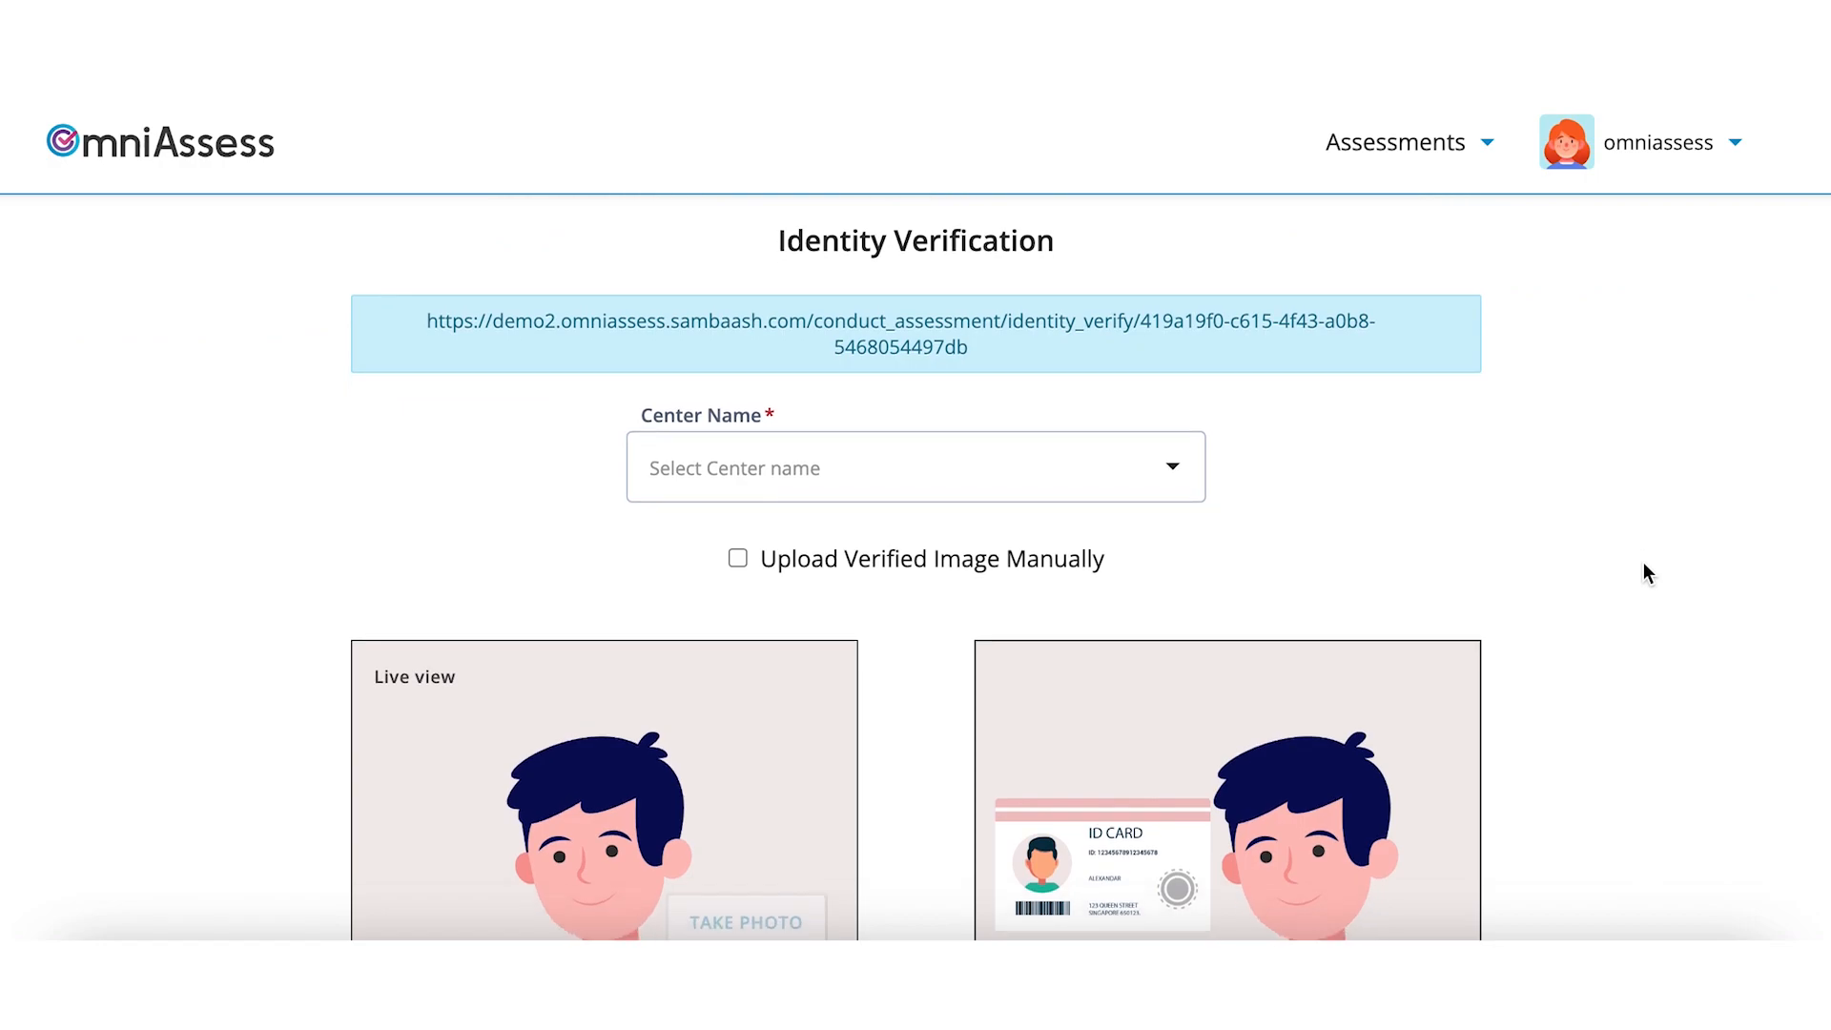
pyautogui.scroll(1, 1644, 565)
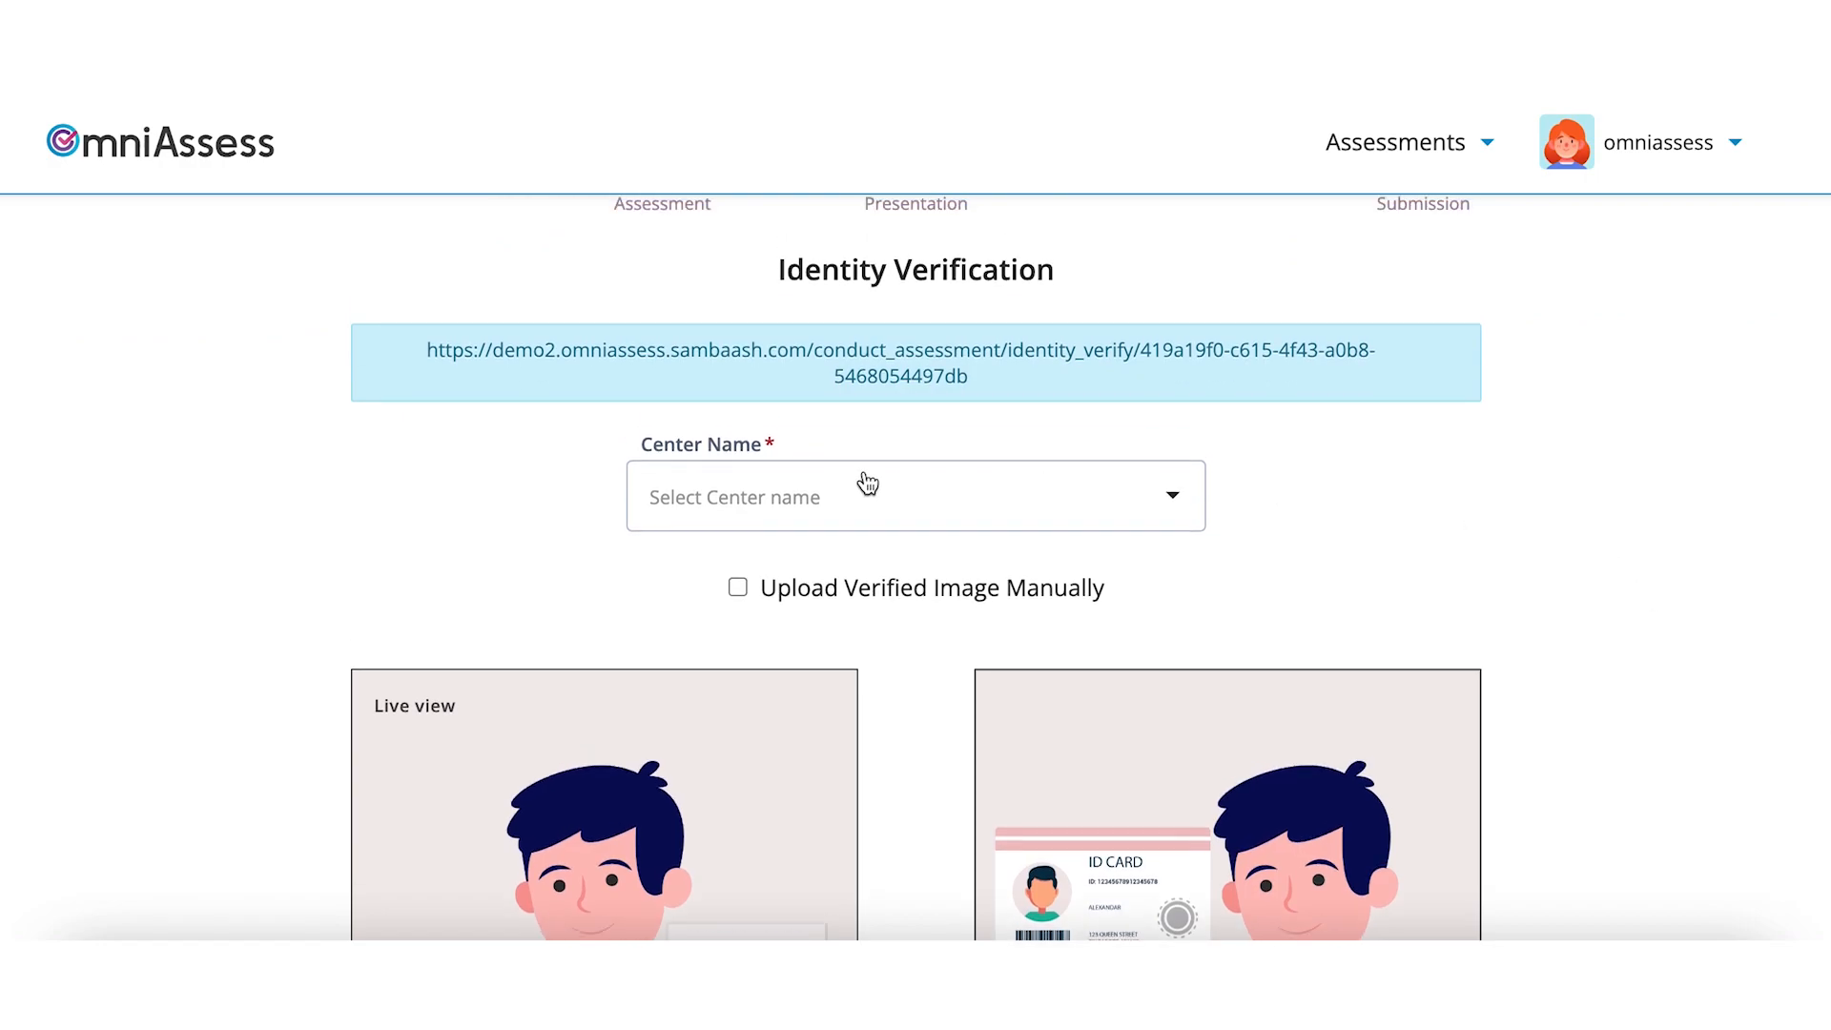
# - Copy the learner's identity verification link and open it in a new browser tab
pyautogui.tripleClick(469, 357)
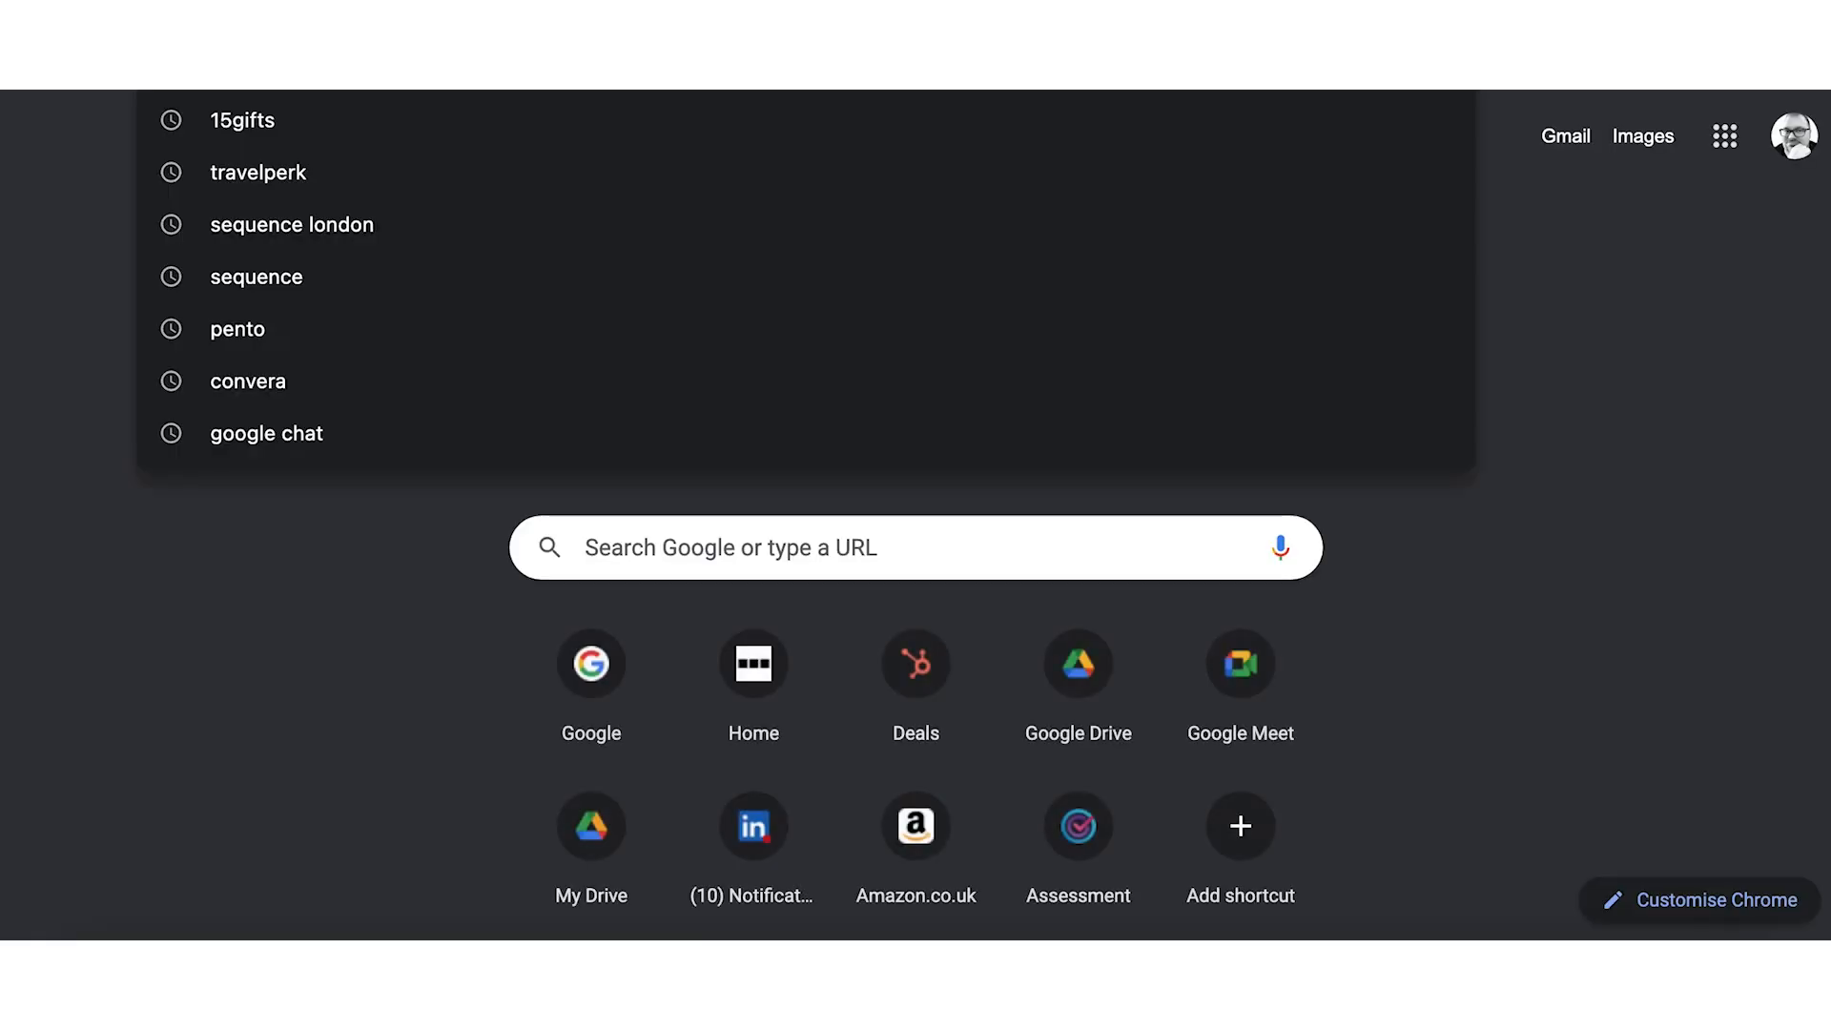
pyautogui.hotkey('ctrl', 'v')
pyautogui.press('Return')
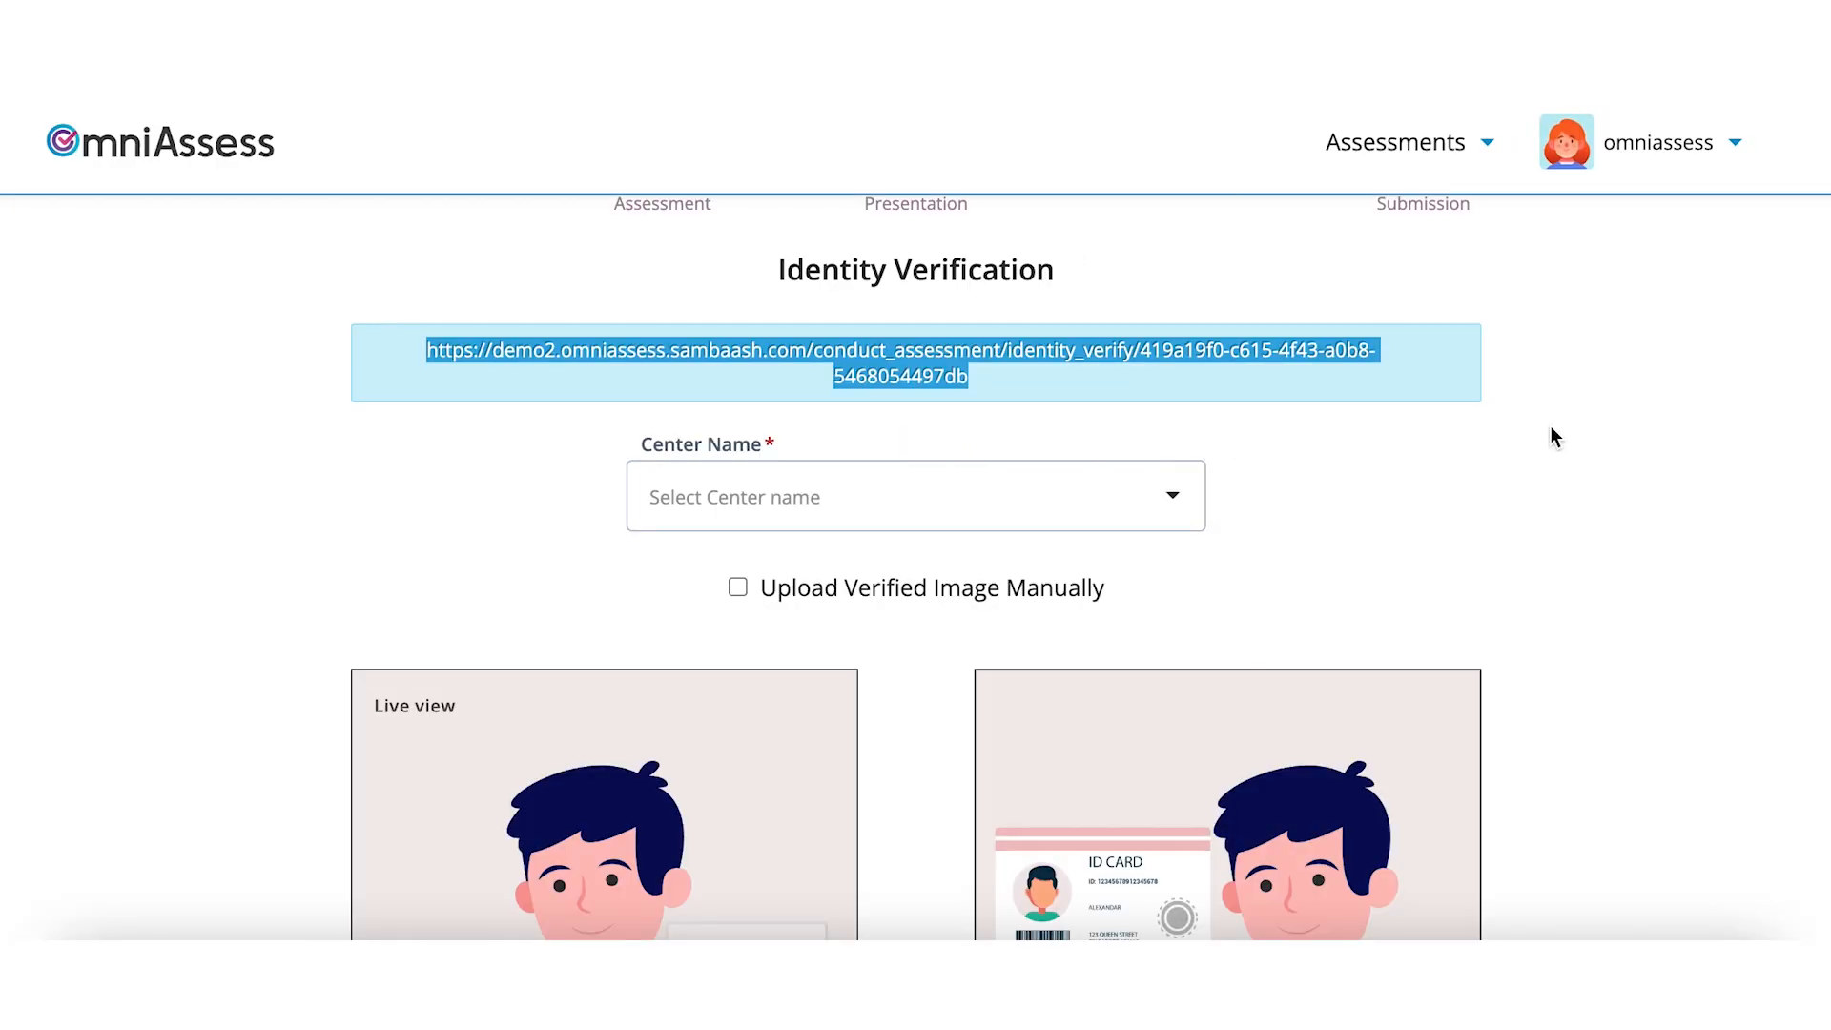
pyautogui.scroll(-2, 1551, 435)
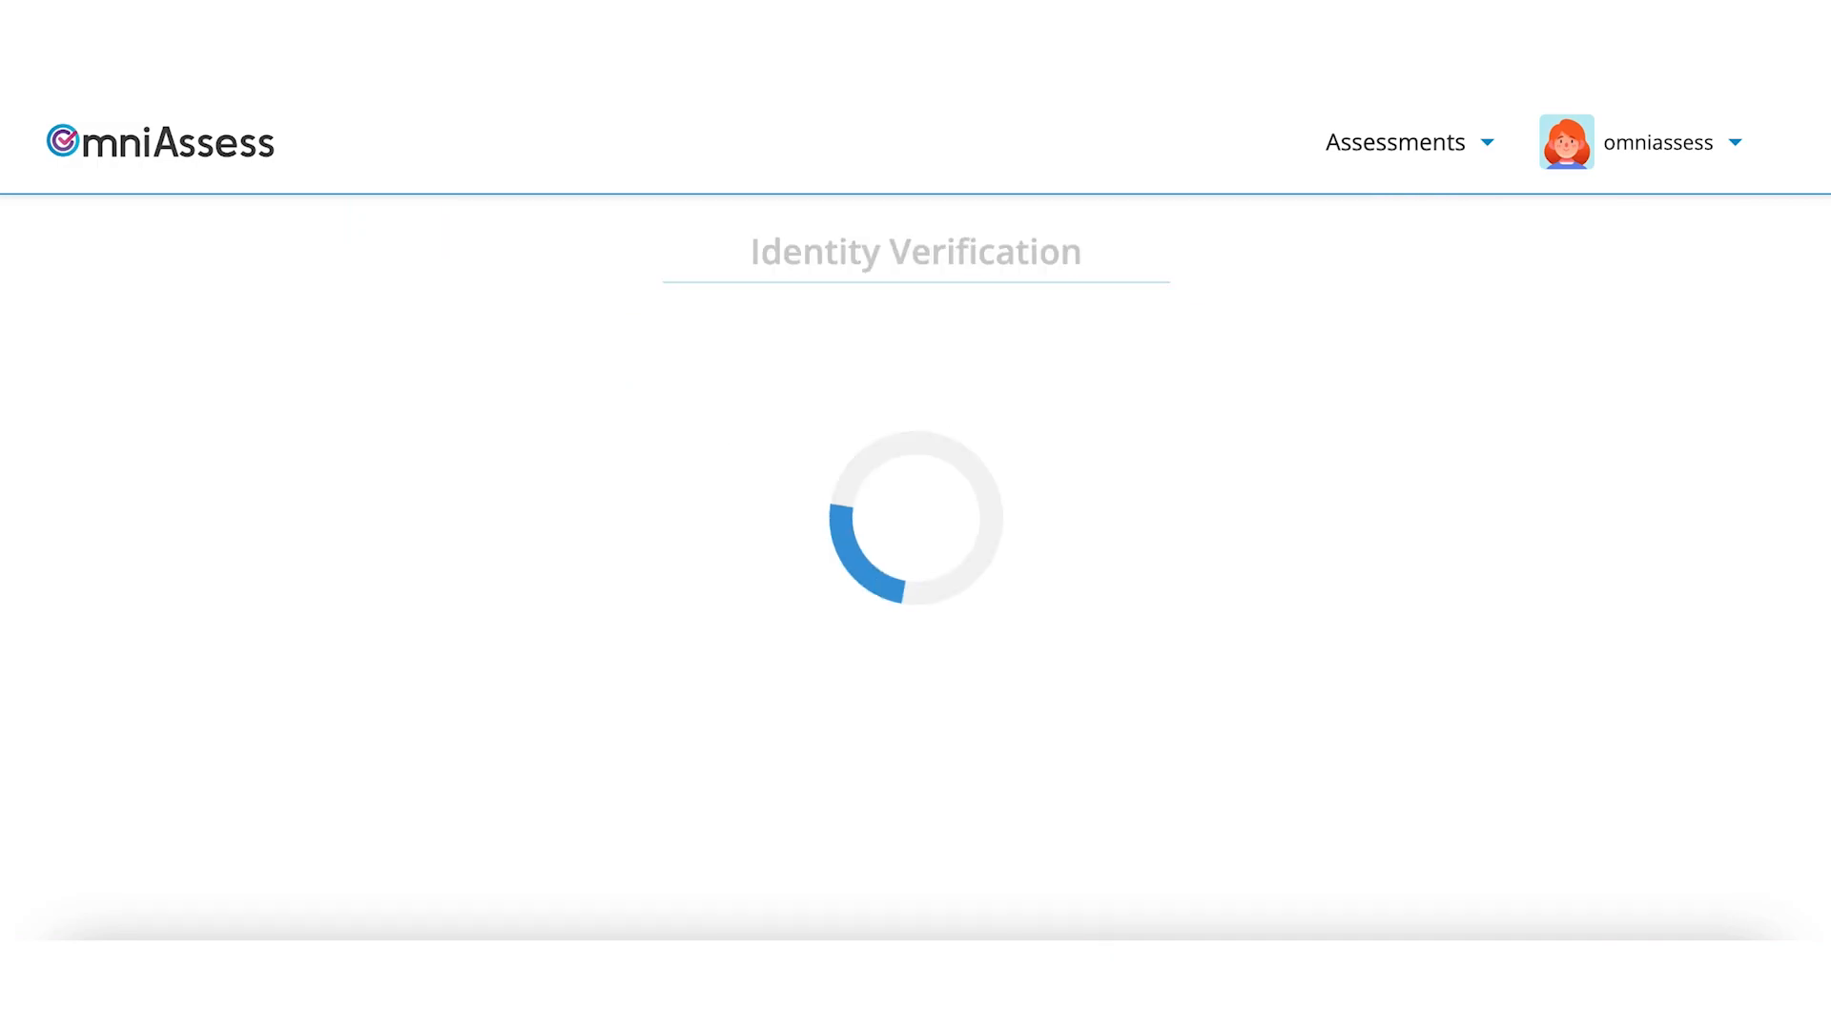
pyautogui.moveTo(1397, 143)
pyautogui.click(1359, 441)
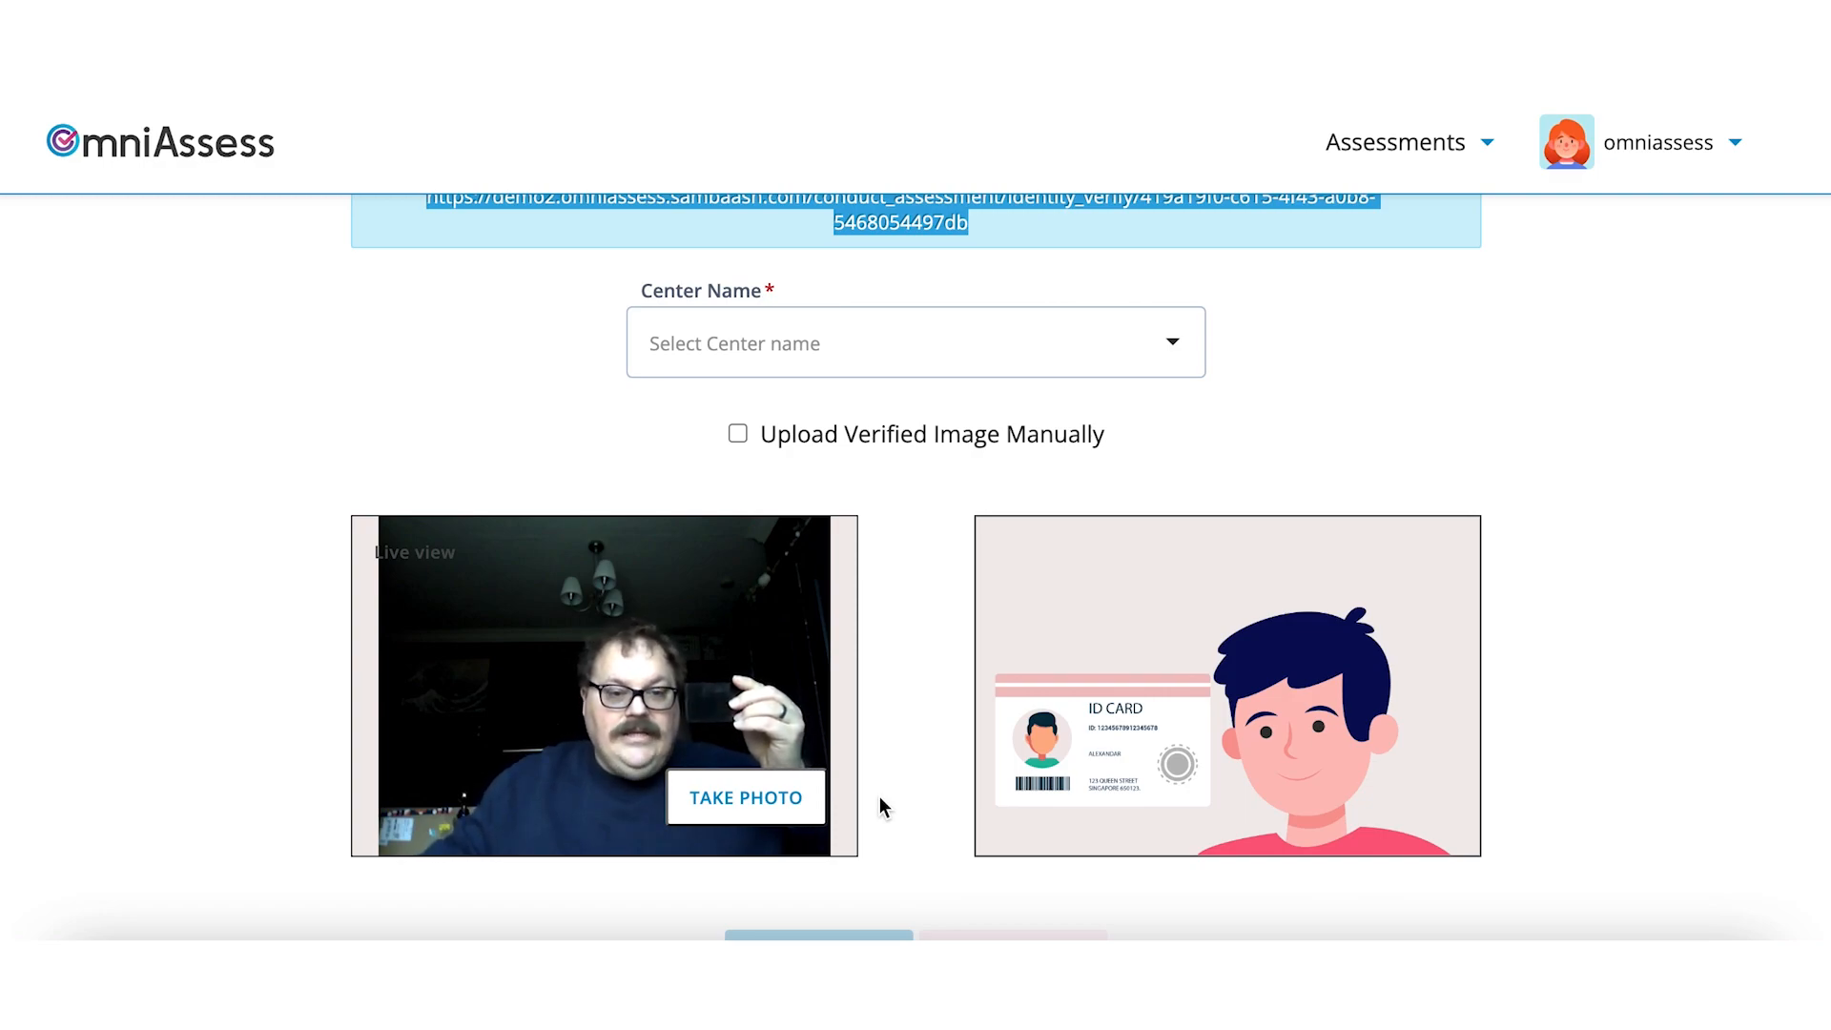
# - Capture the learner's photo with ID from the live view and set the center name to Sinagapore
pyautogui.click(723, 812)
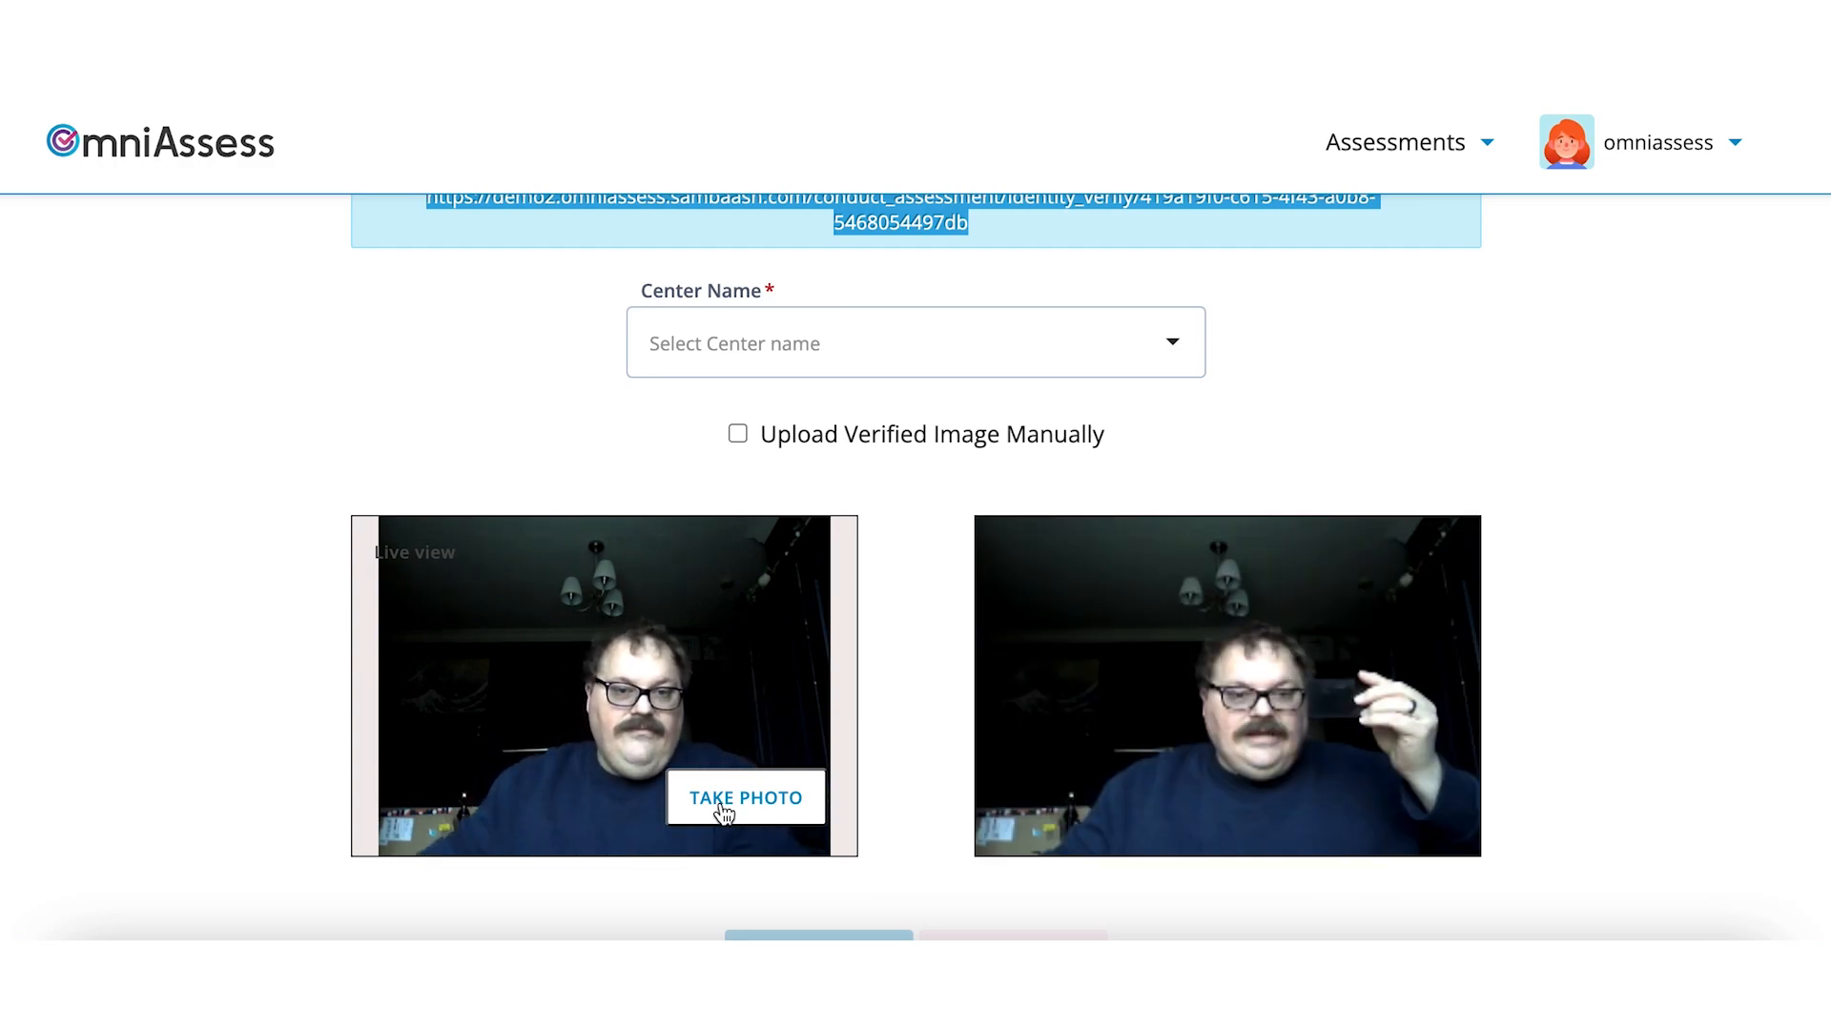
pyautogui.scroll(1, 1364, 431)
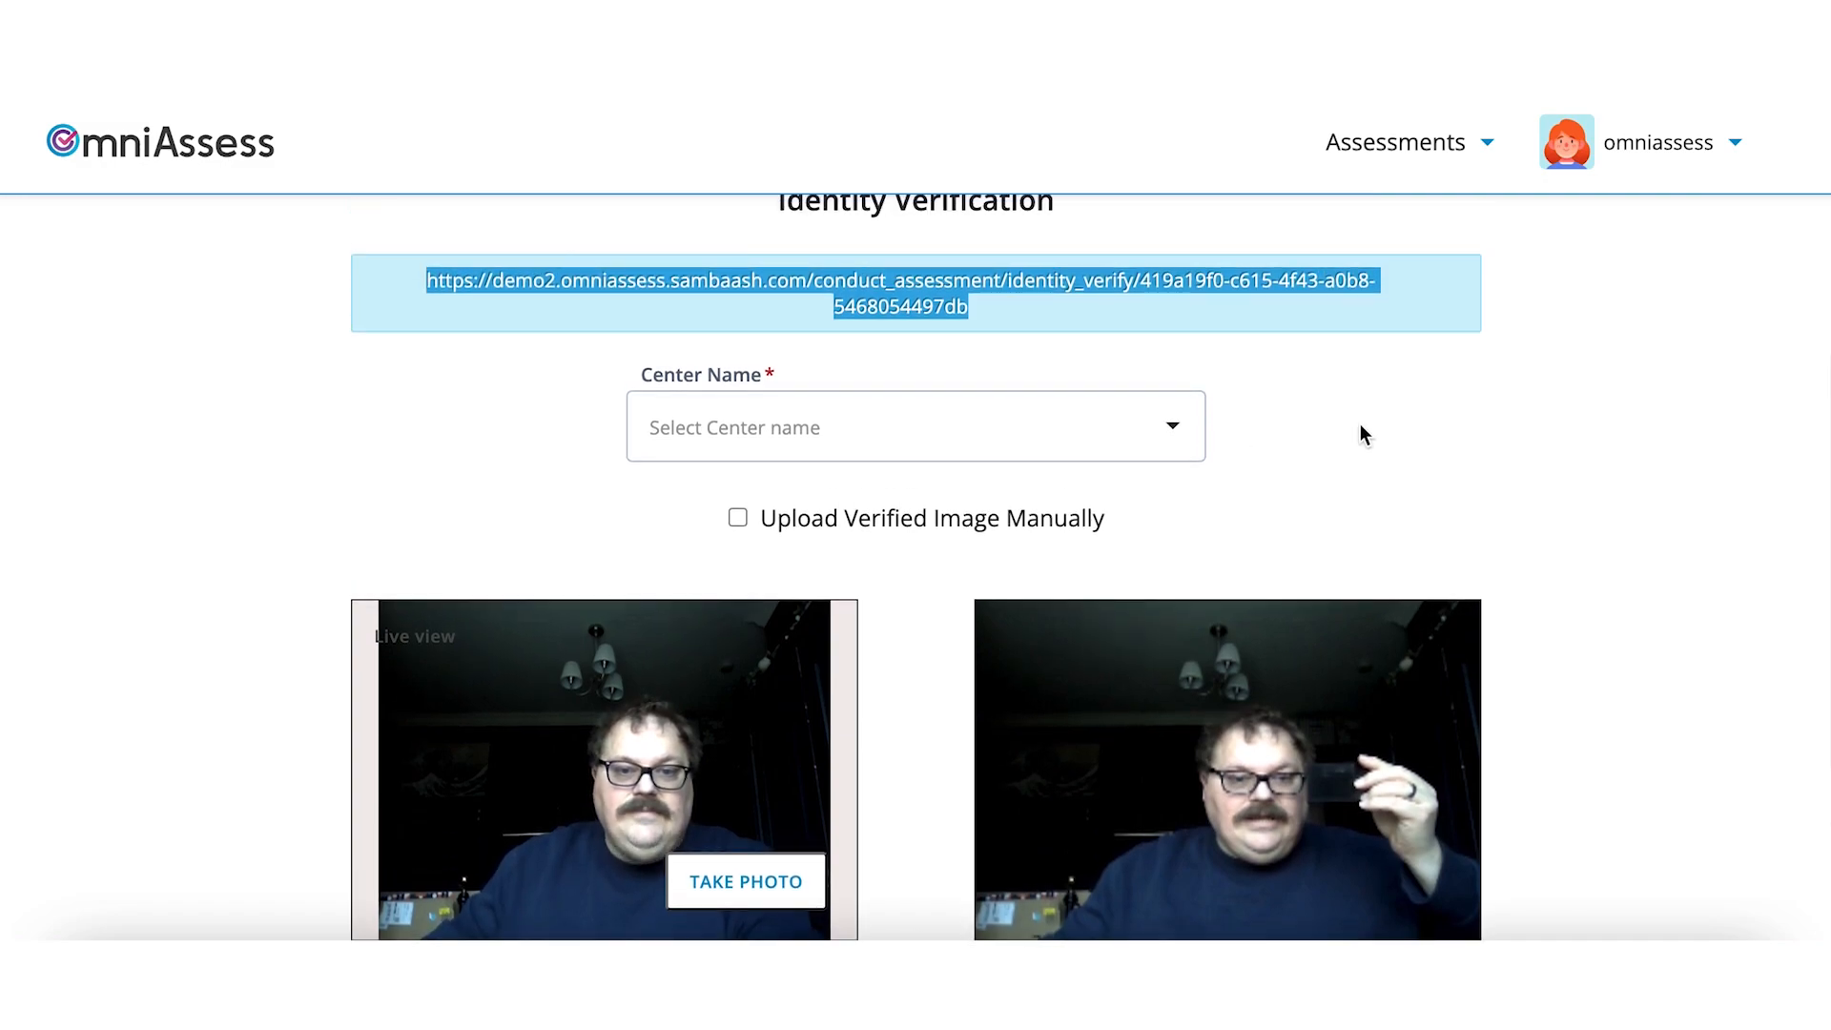
pyautogui.click(1175, 434)
pyautogui.click(758, 488)
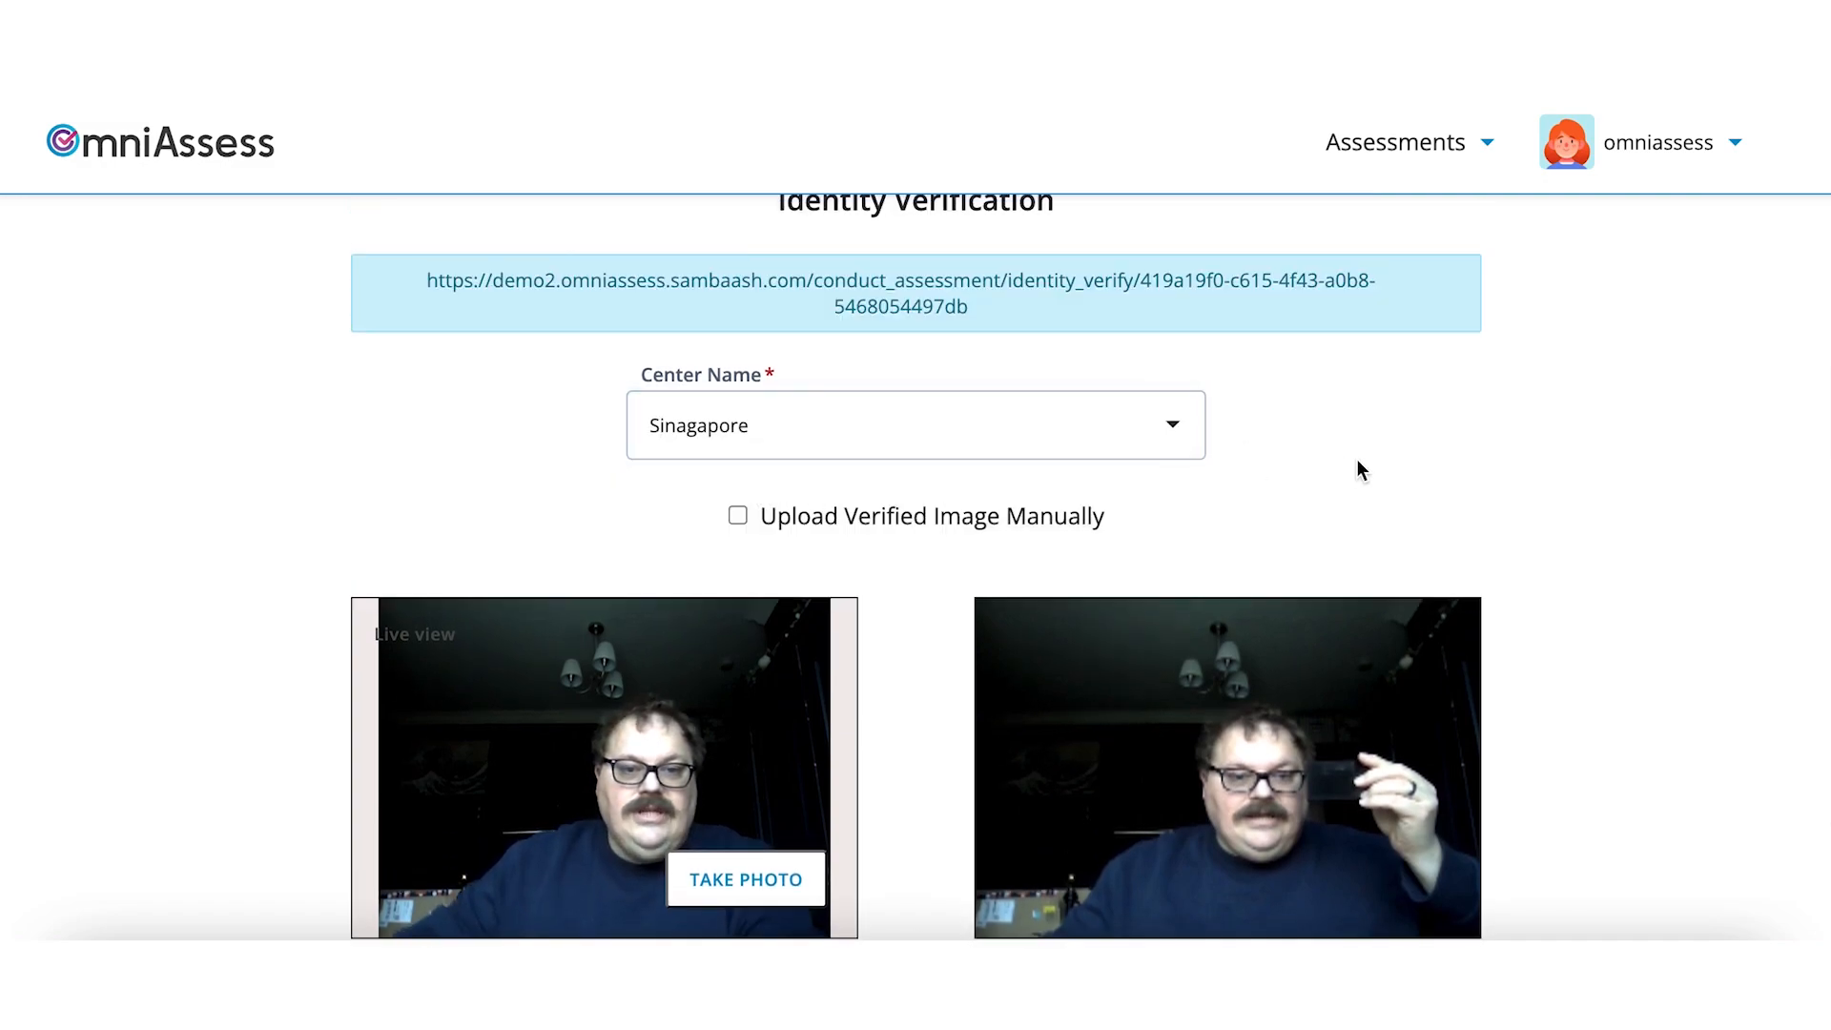
# - Review the completed identity verification and proceed to the Checklist for Conducting Assessment
pyautogui.scroll(-1, 1520, 479)
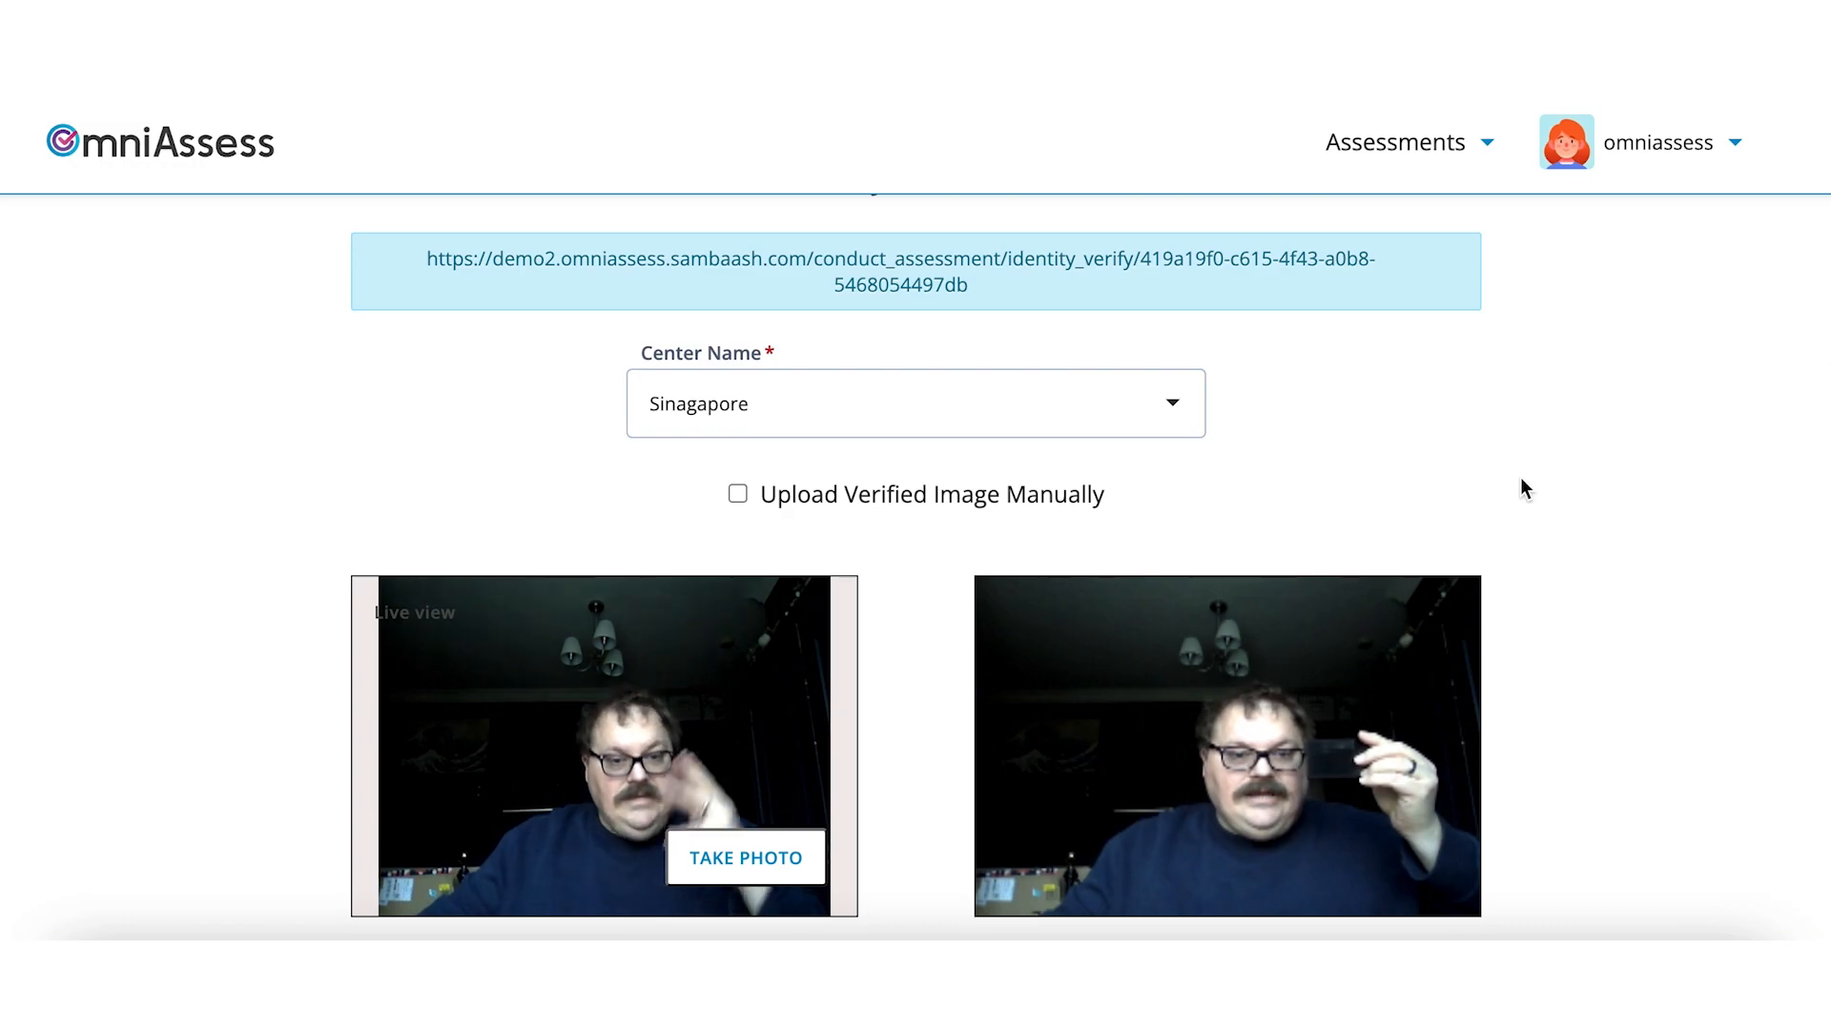
pyautogui.scroll(-3, 1520, 486)
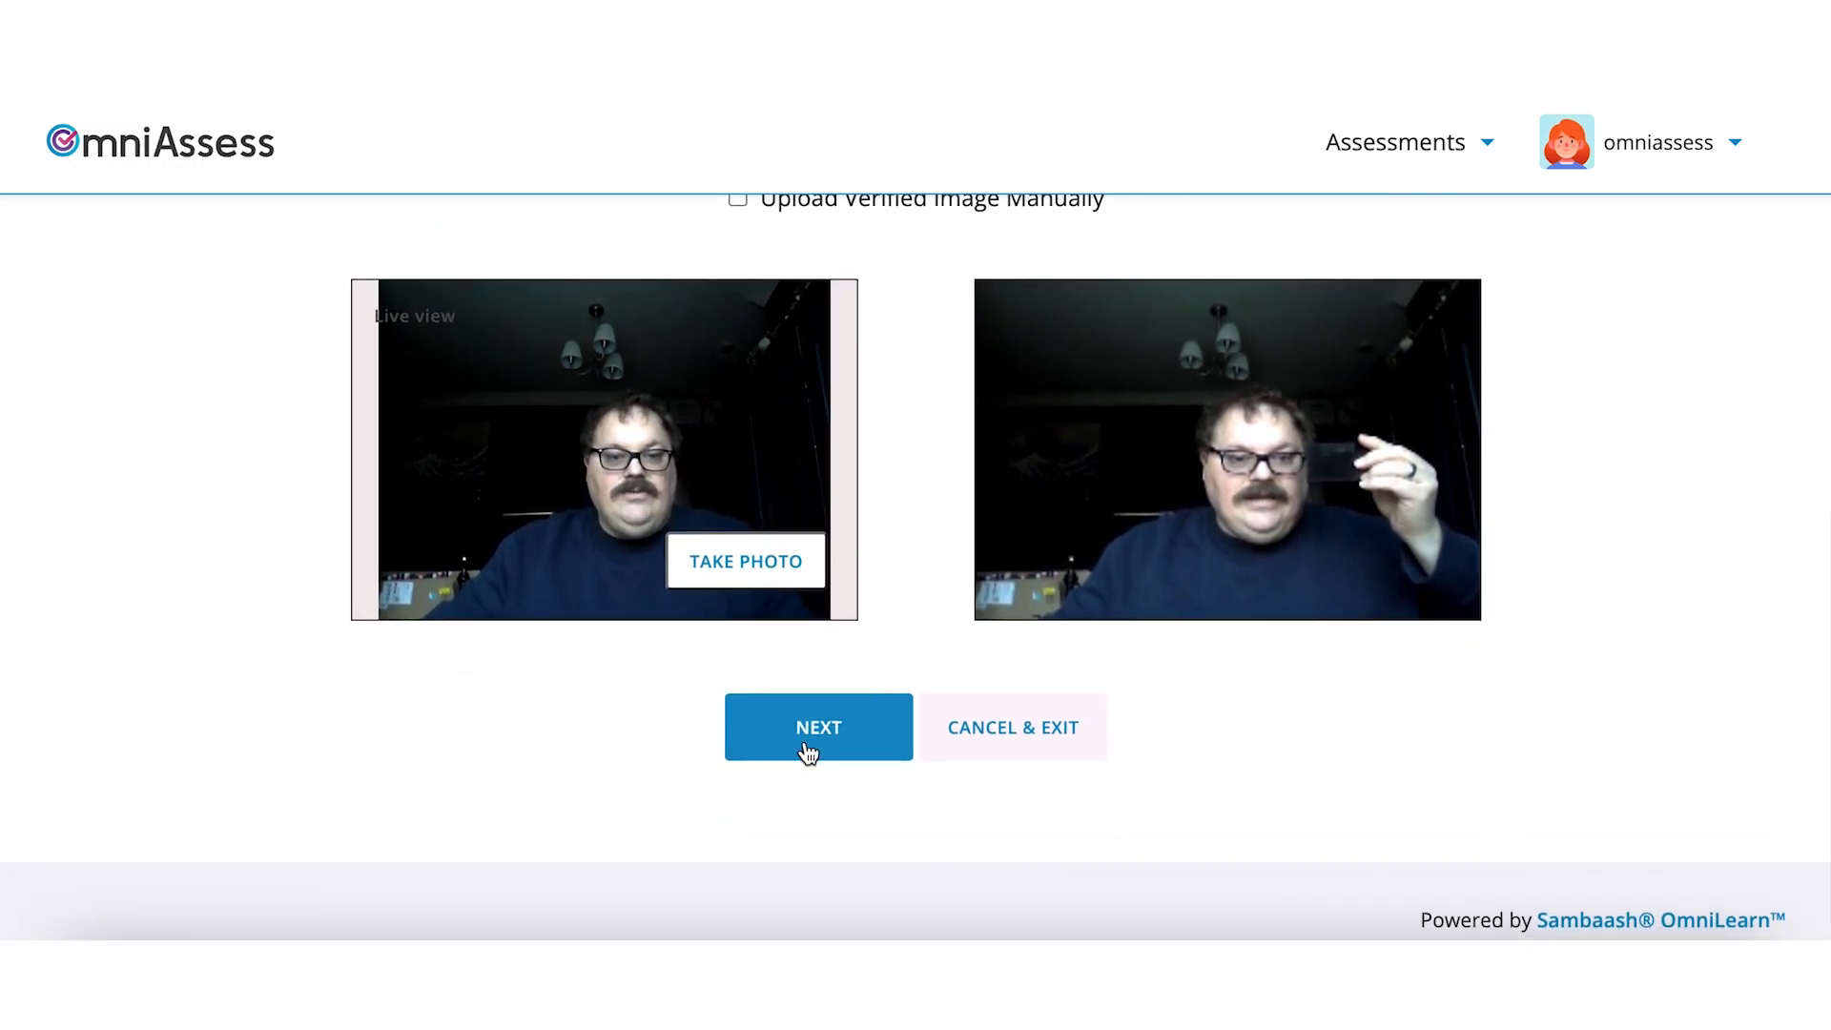
pyautogui.scroll(3, 928, 555)
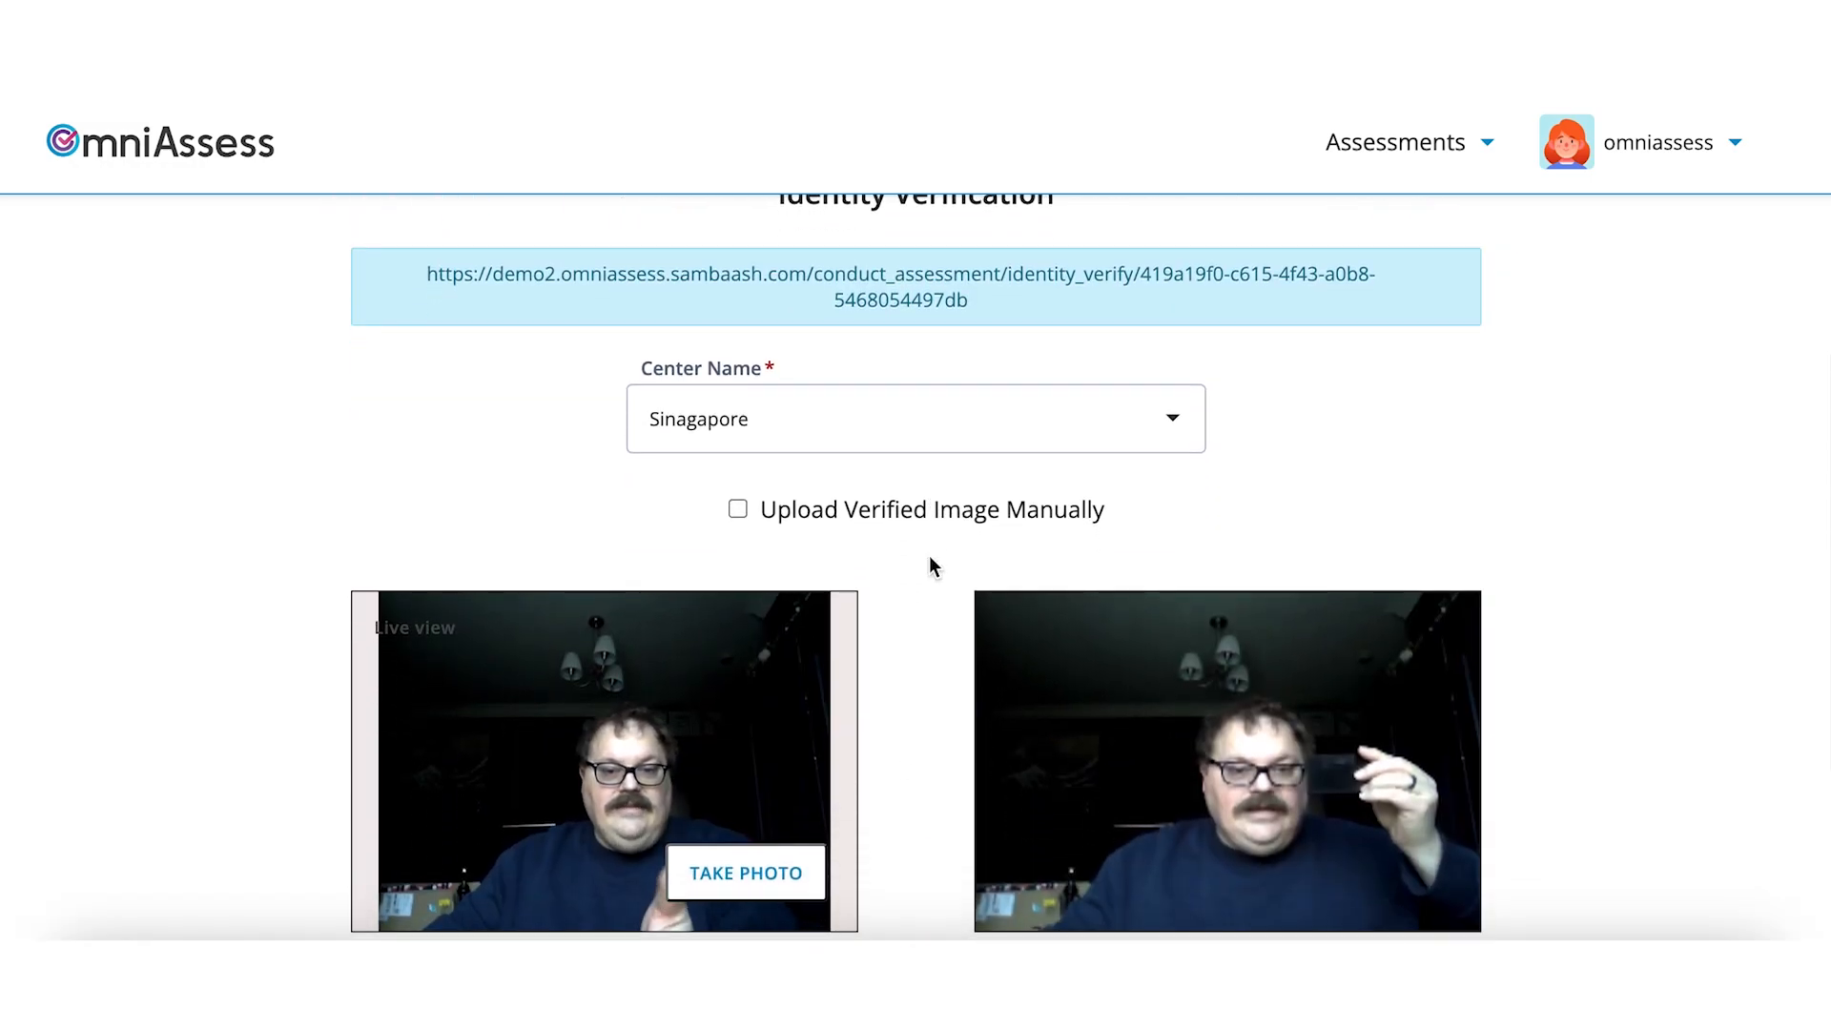
pyautogui.scroll(5, 929, 555)
pyautogui.scroll(-5, 929, 557)
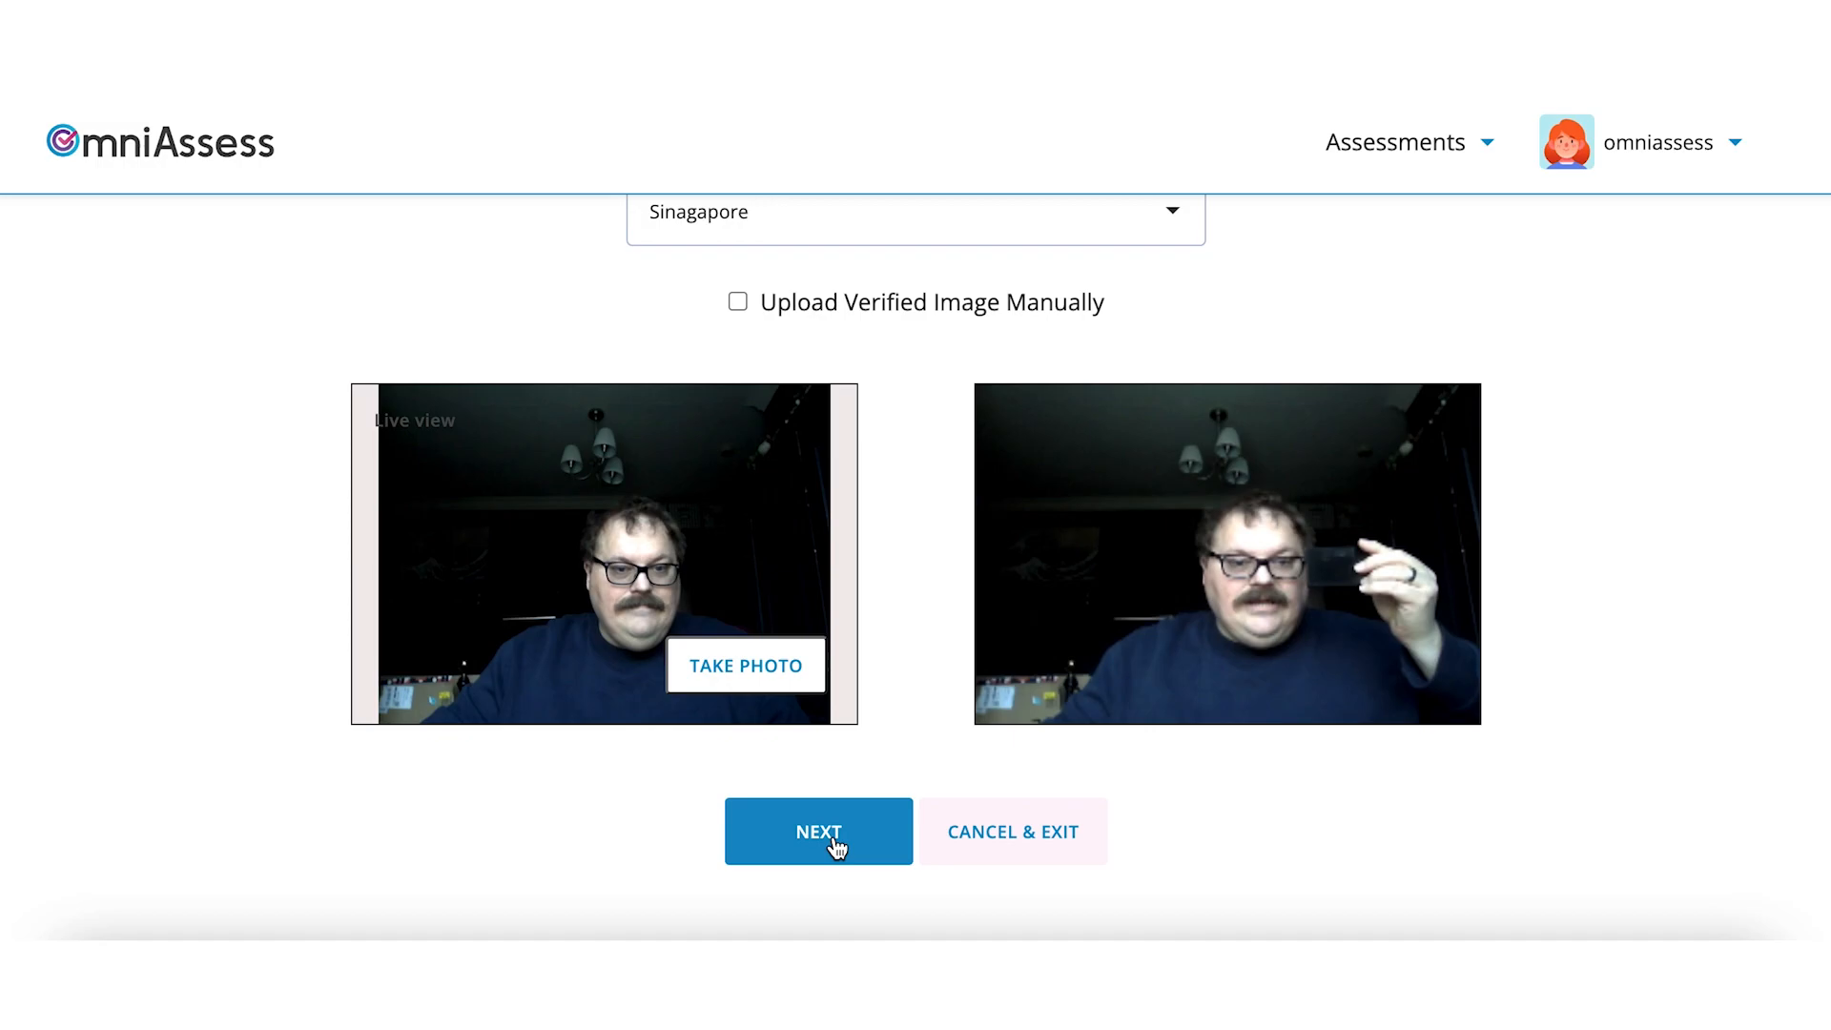
pyautogui.click(836, 848)
# - Mark checklist items 1 to 3 as done, from introducing yourself to explaining the assessment's purpose, process and duration
pyautogui.scroll(-2, 1335, 580)
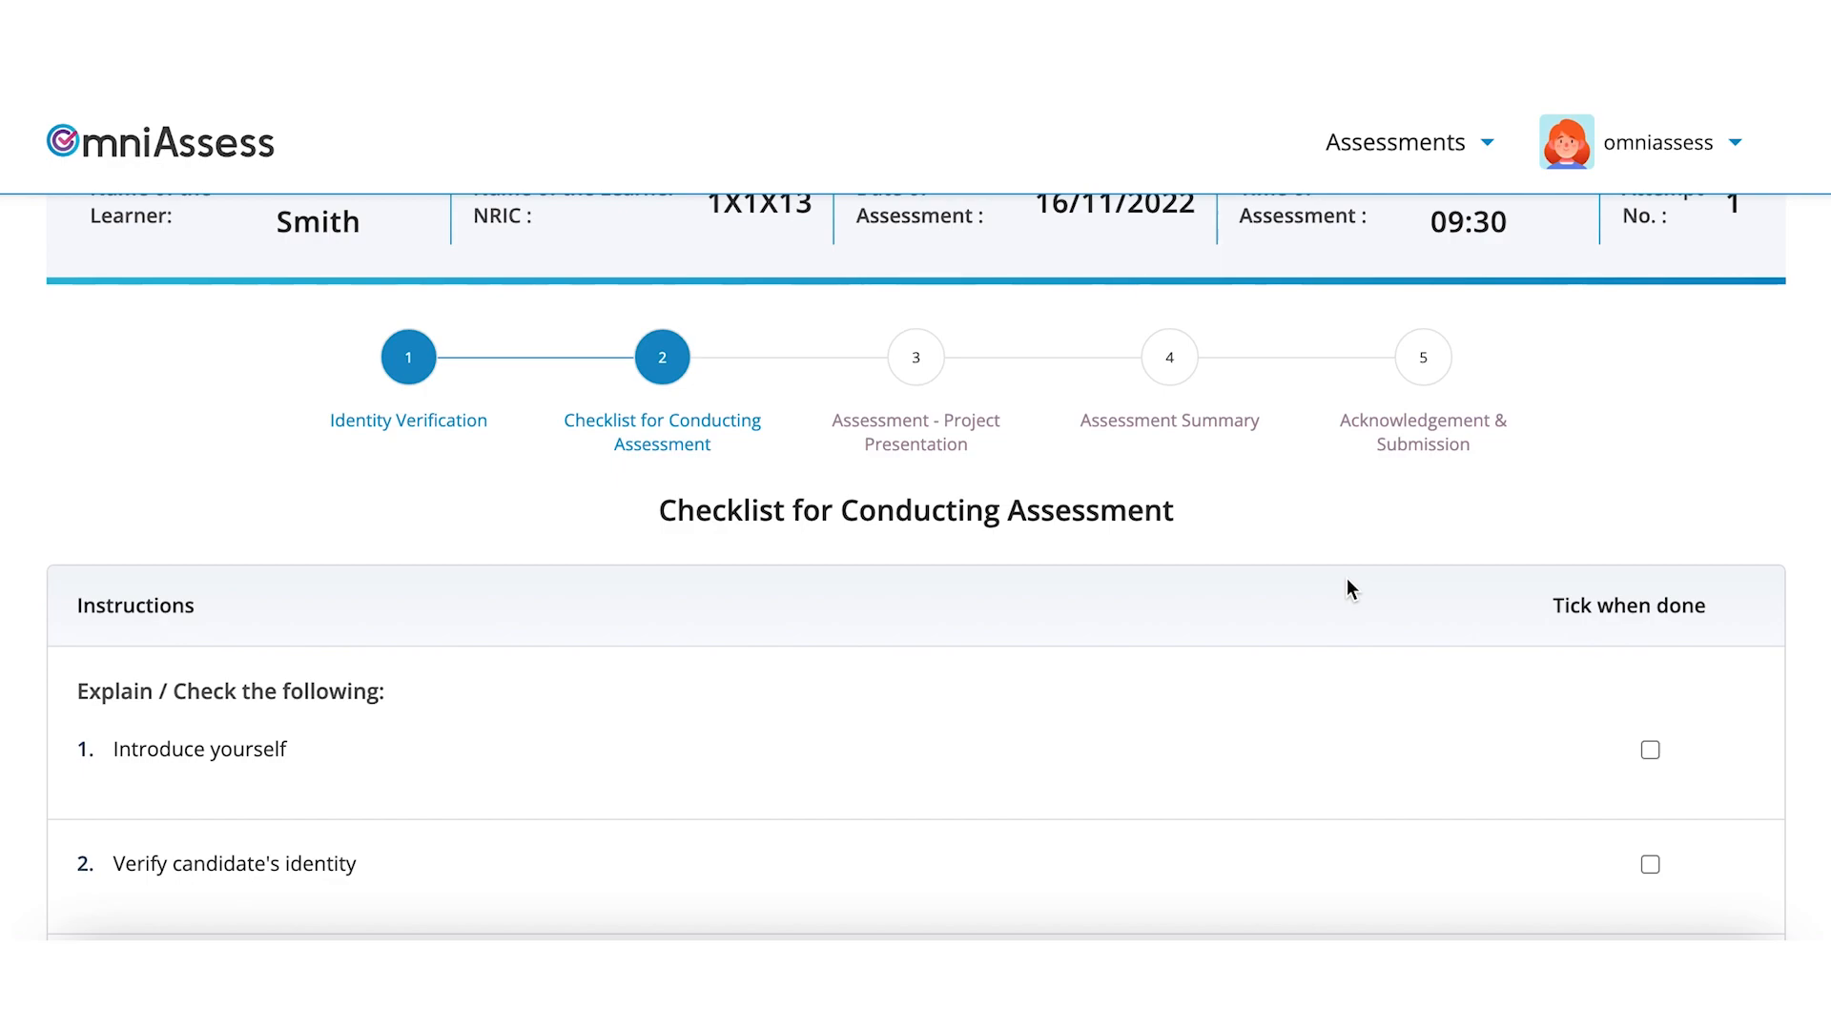
pyautogui.scroll(-1, 1459, 559)
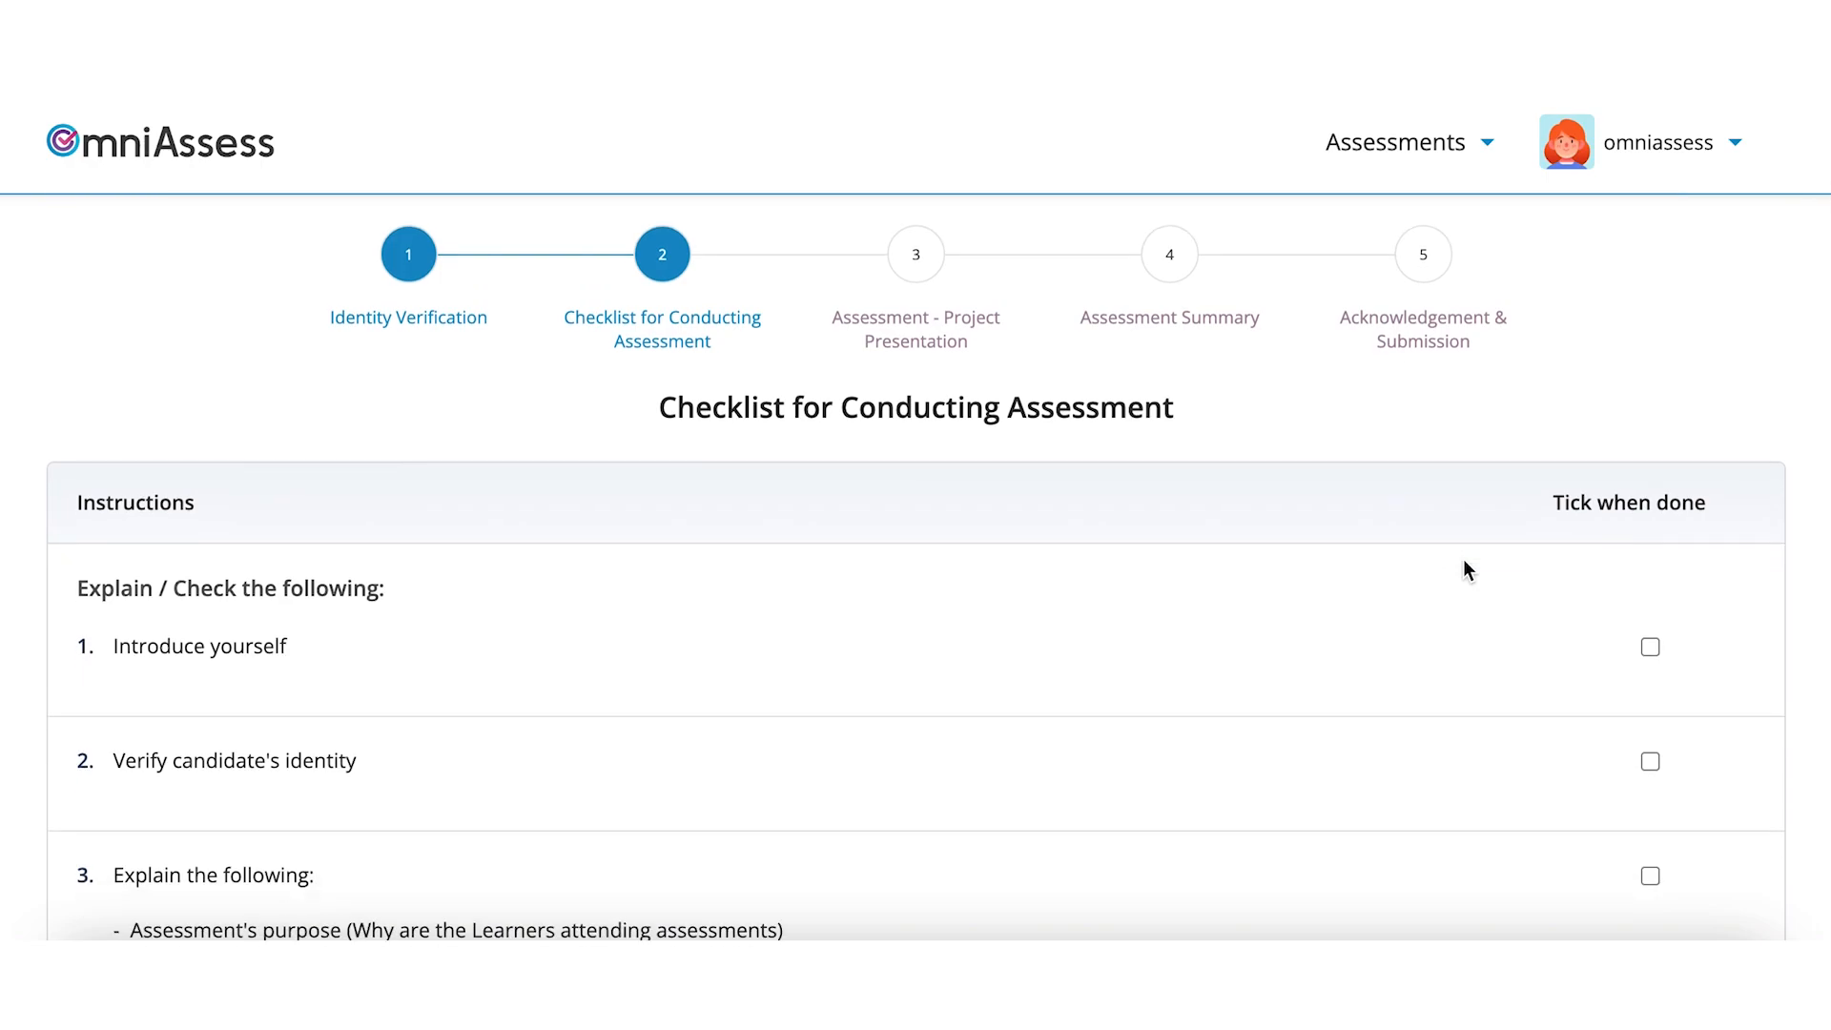
pyautogui.scroll(-1, 1465, 563)
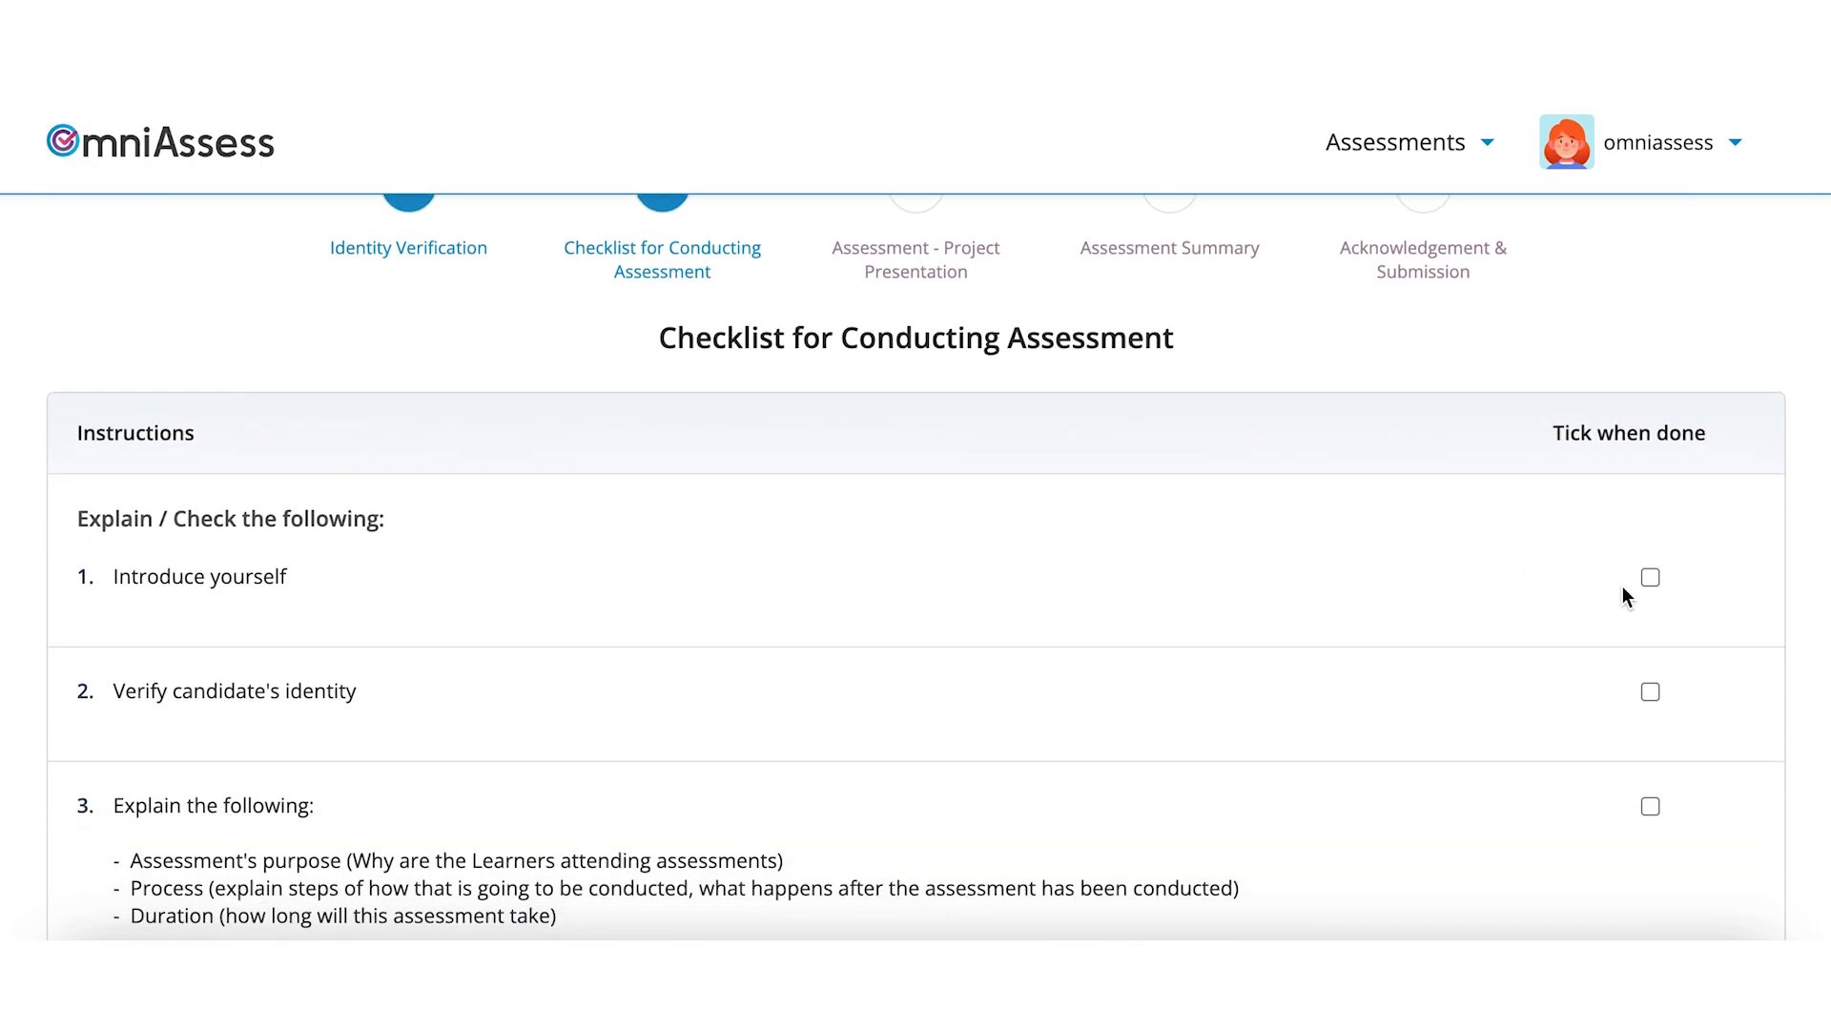
pyautogui.click(1650, 579)
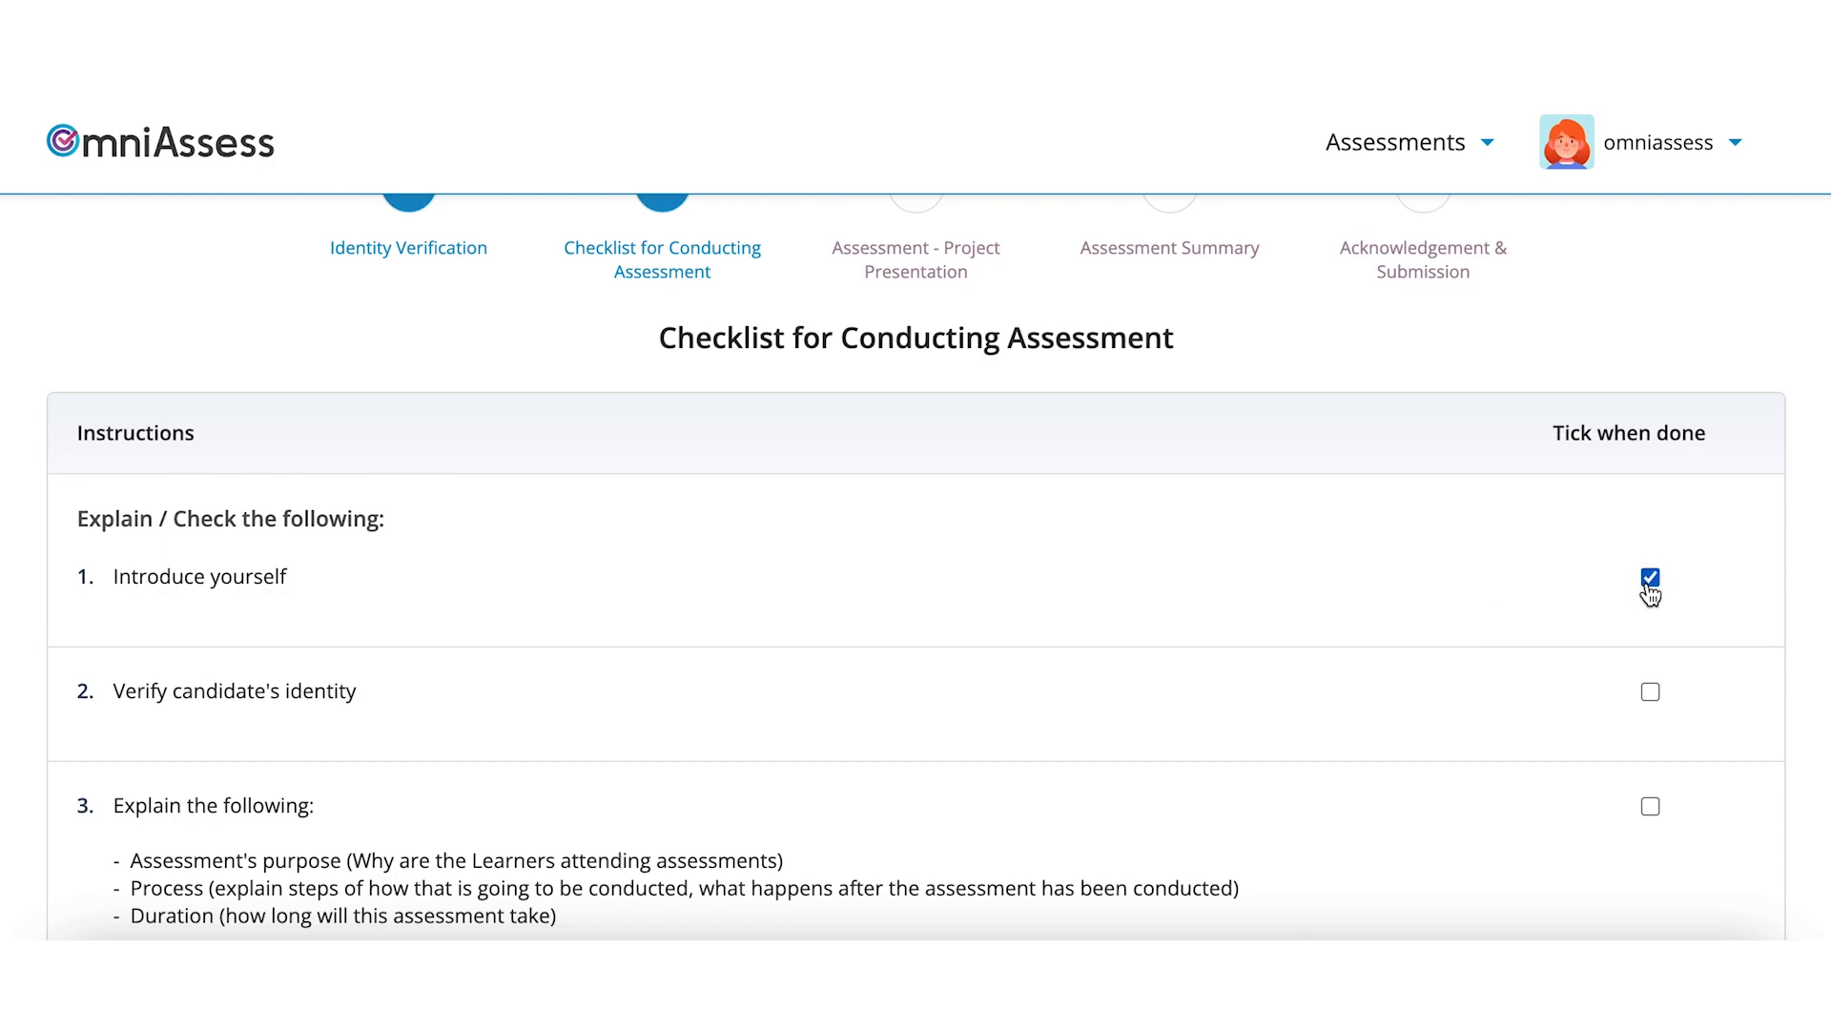
pyautogui.click(1651, 692)
pyautogui.scroll(-1, 1427, 683)
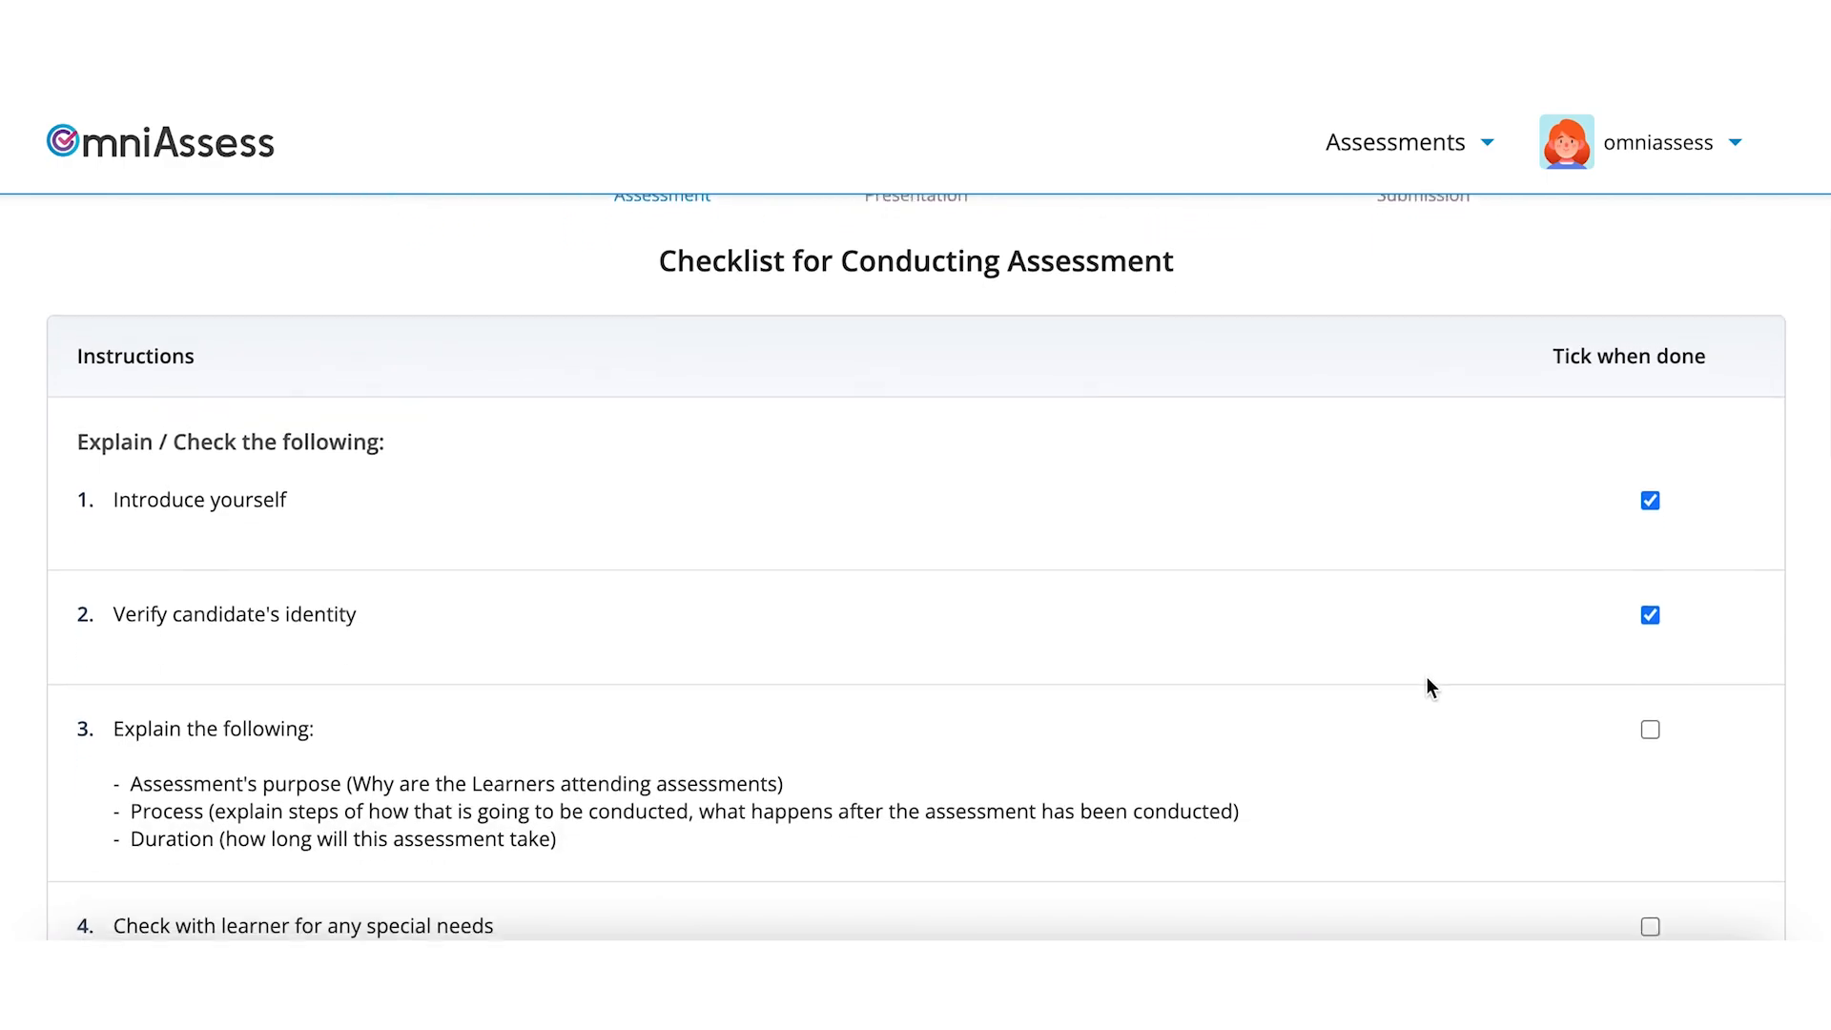
pyautogui.scroll(-1, 1428, 683)
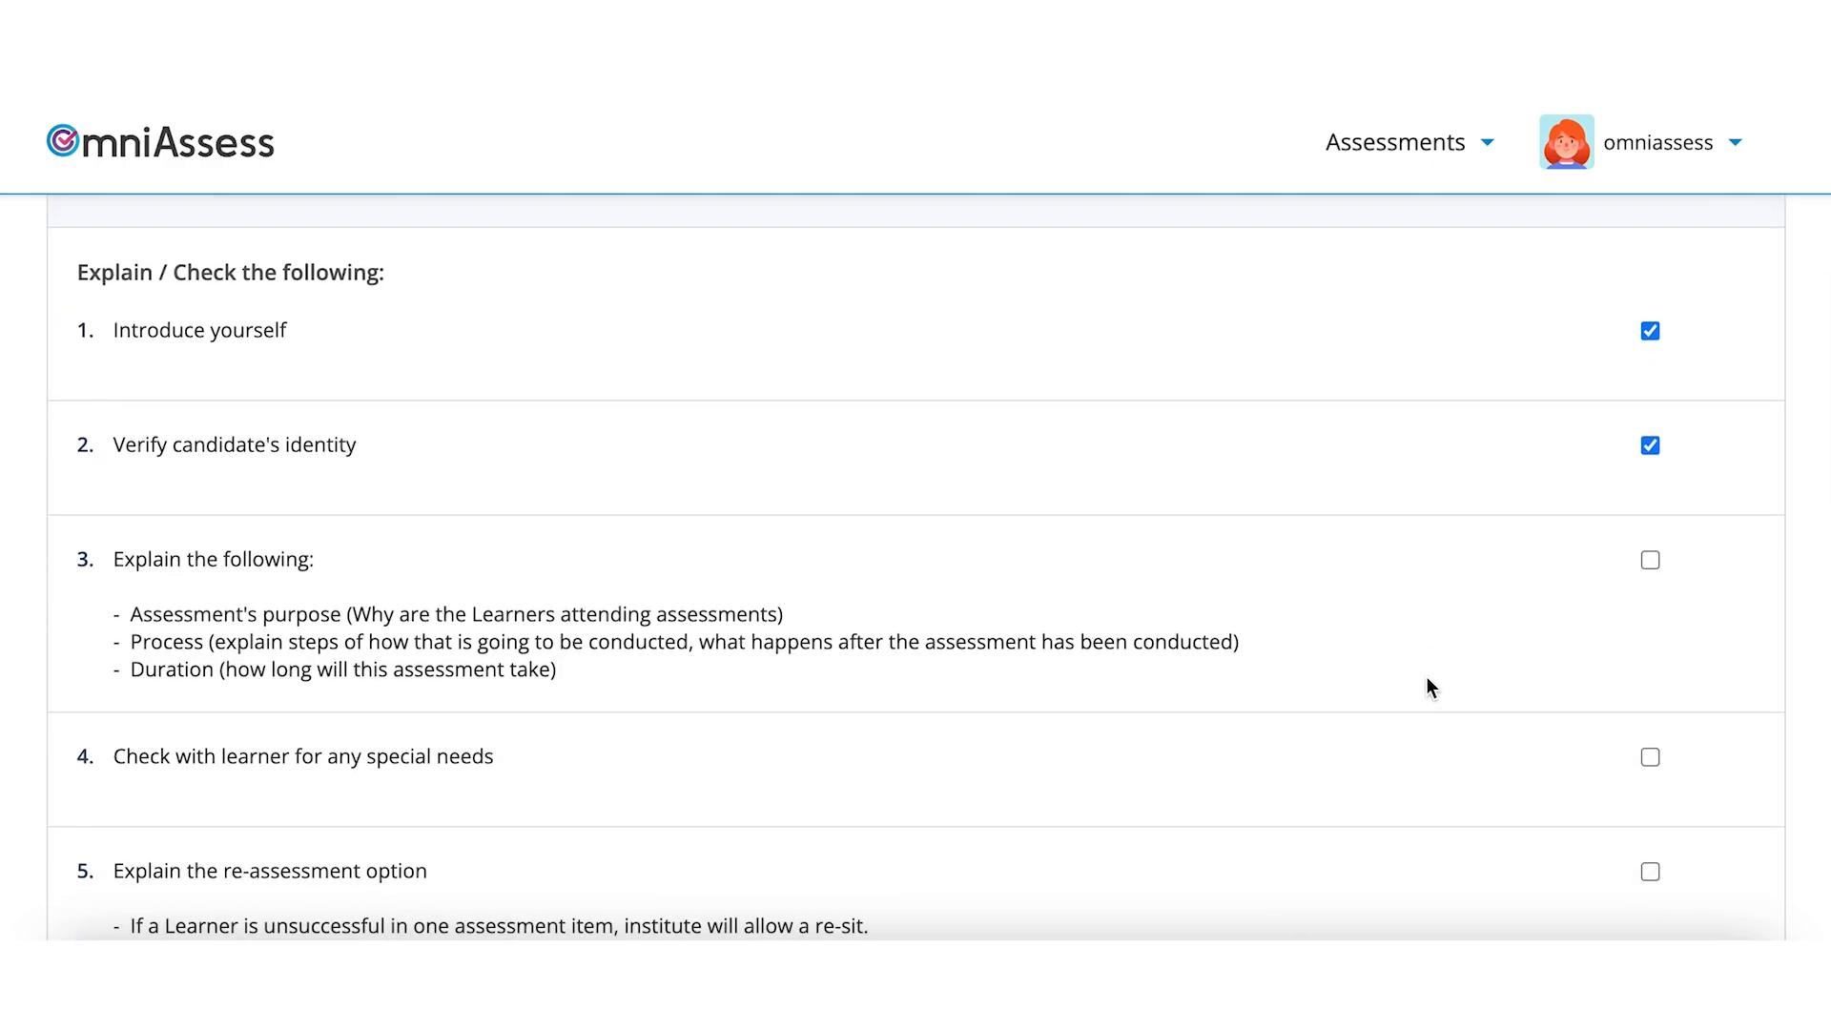
pyautogui.scroll(-2, 1639, 626)
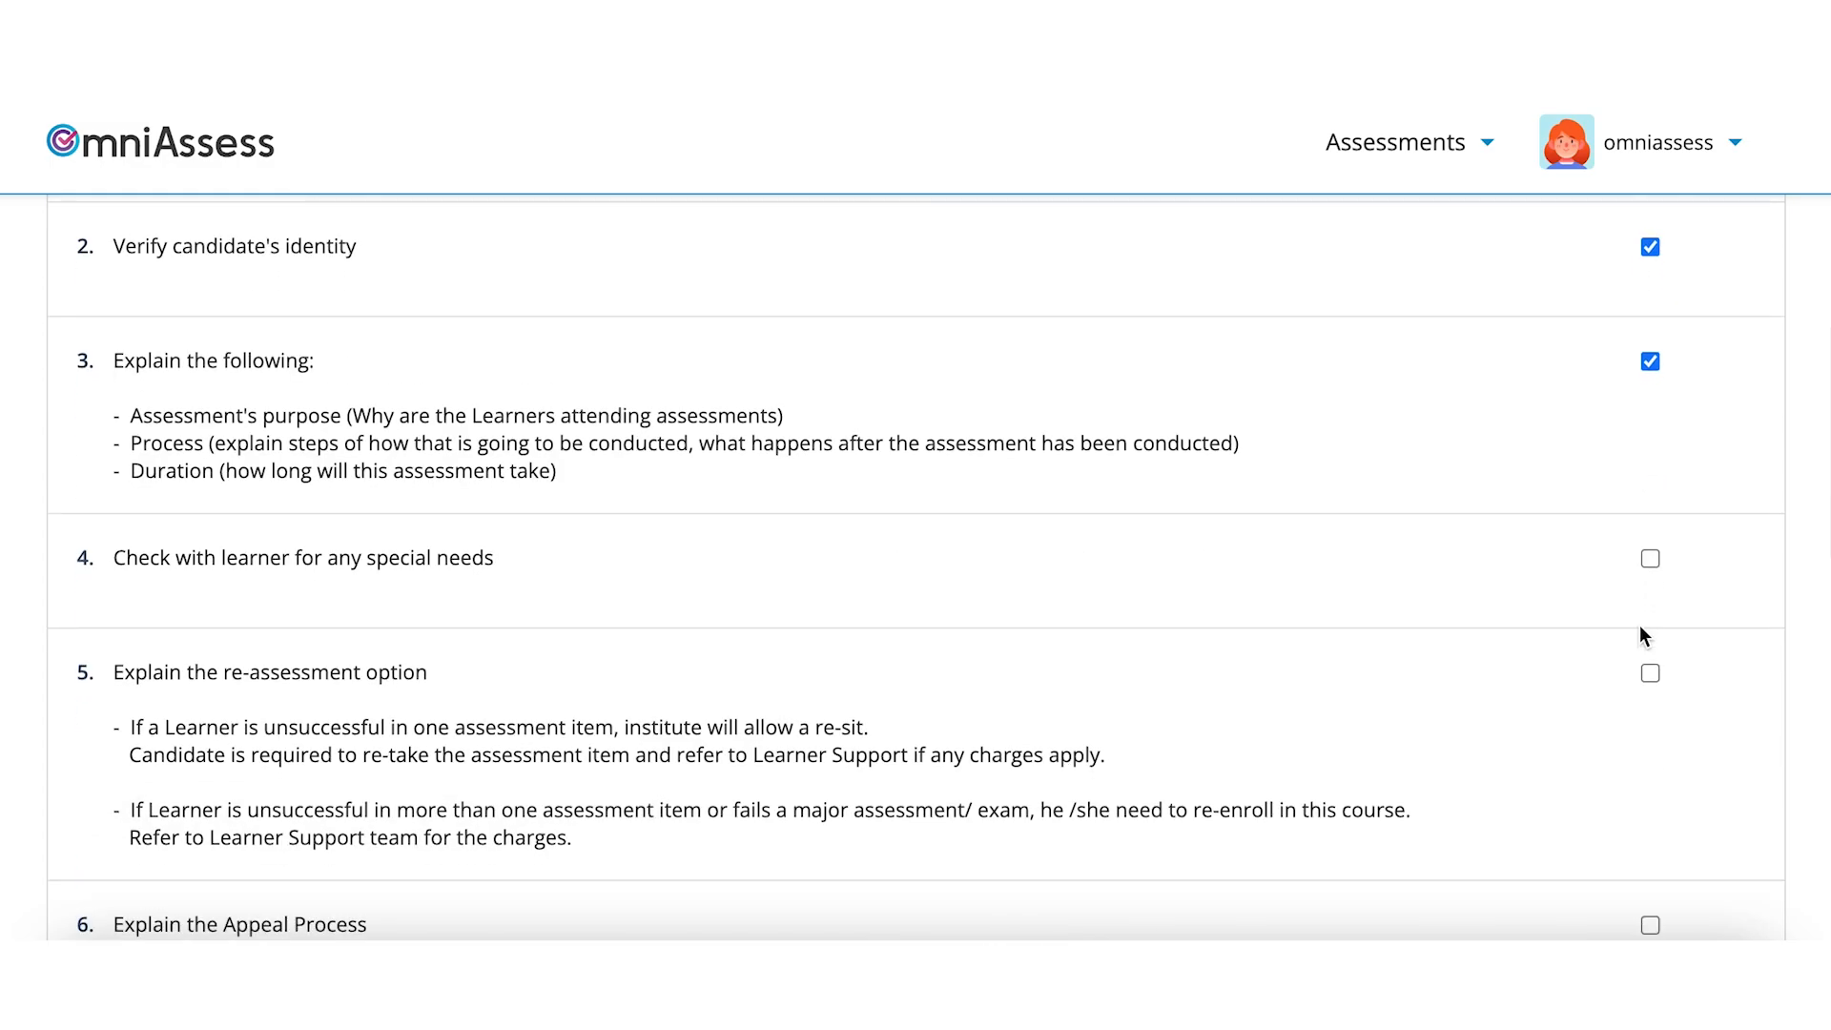
# - Mark checklist items 4 to 7 as done, from checking for special needs to proceeding with the assessment
pyautogui.click(1650, 560)
pyautogui.click(1650, 673)
pyautogui.scroll(-2, 1651, 681)
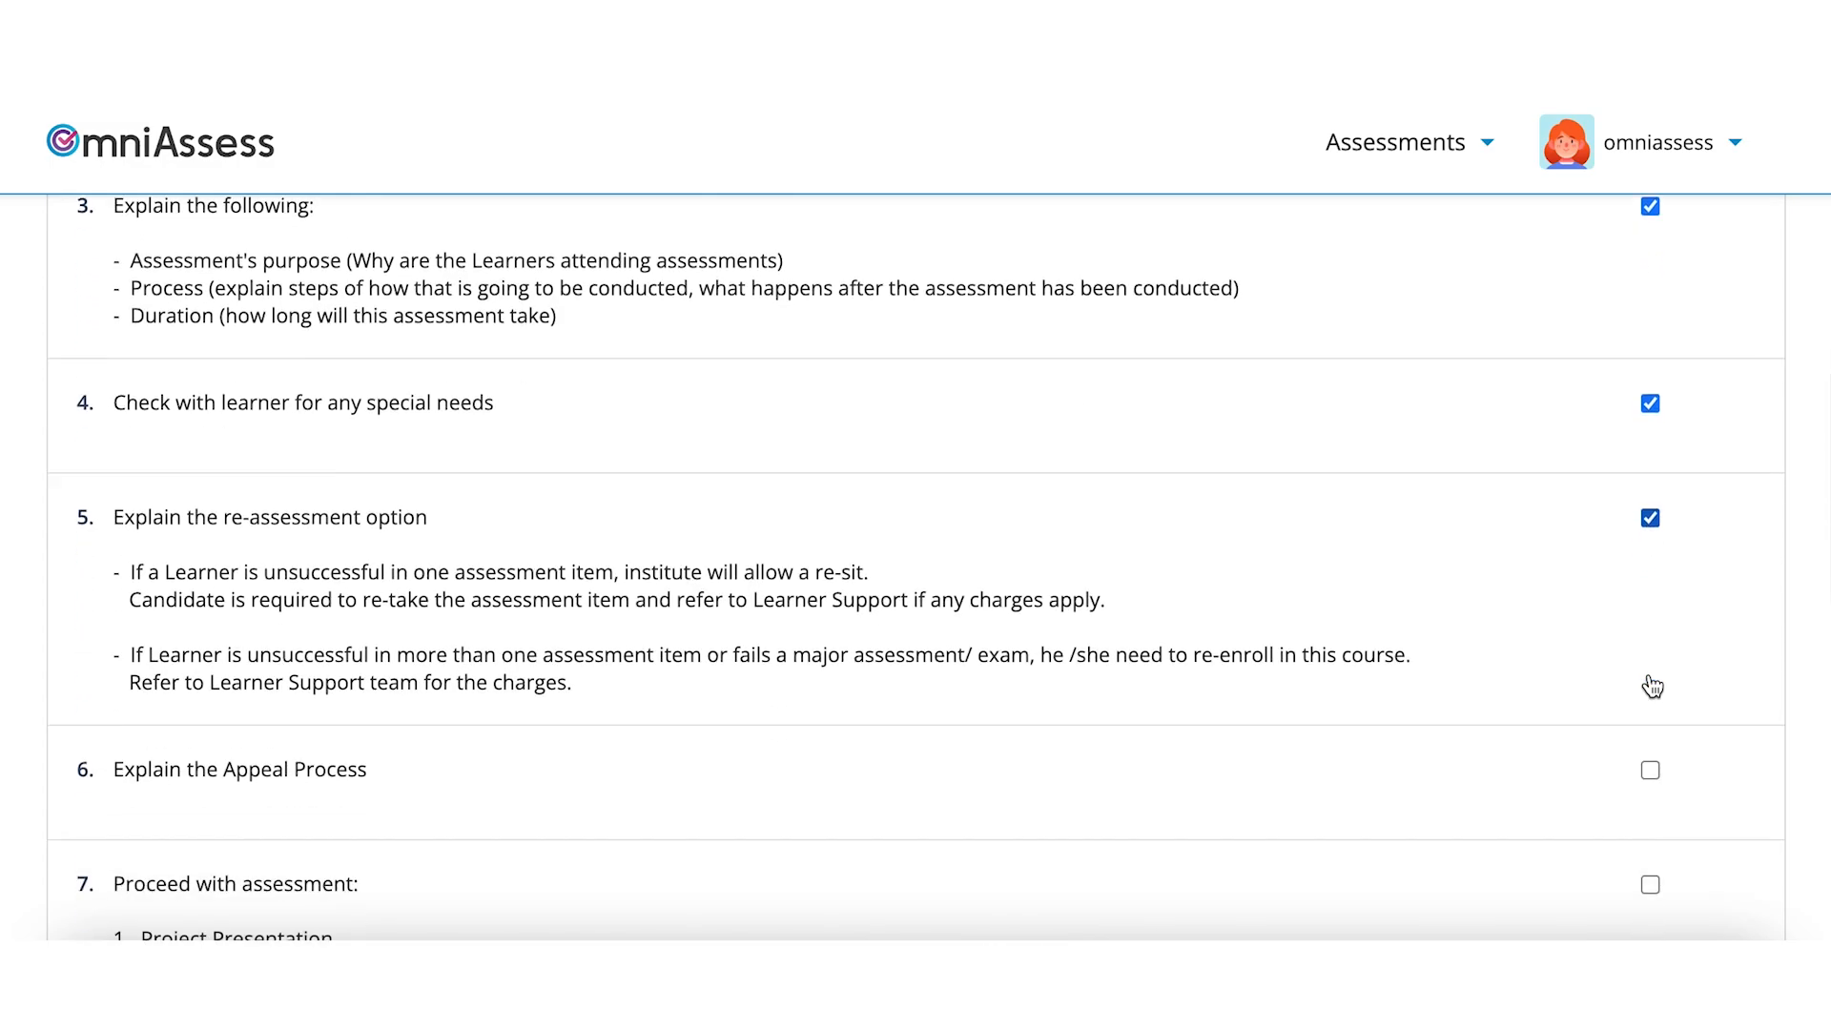
pyautogui.click(1649, 698)
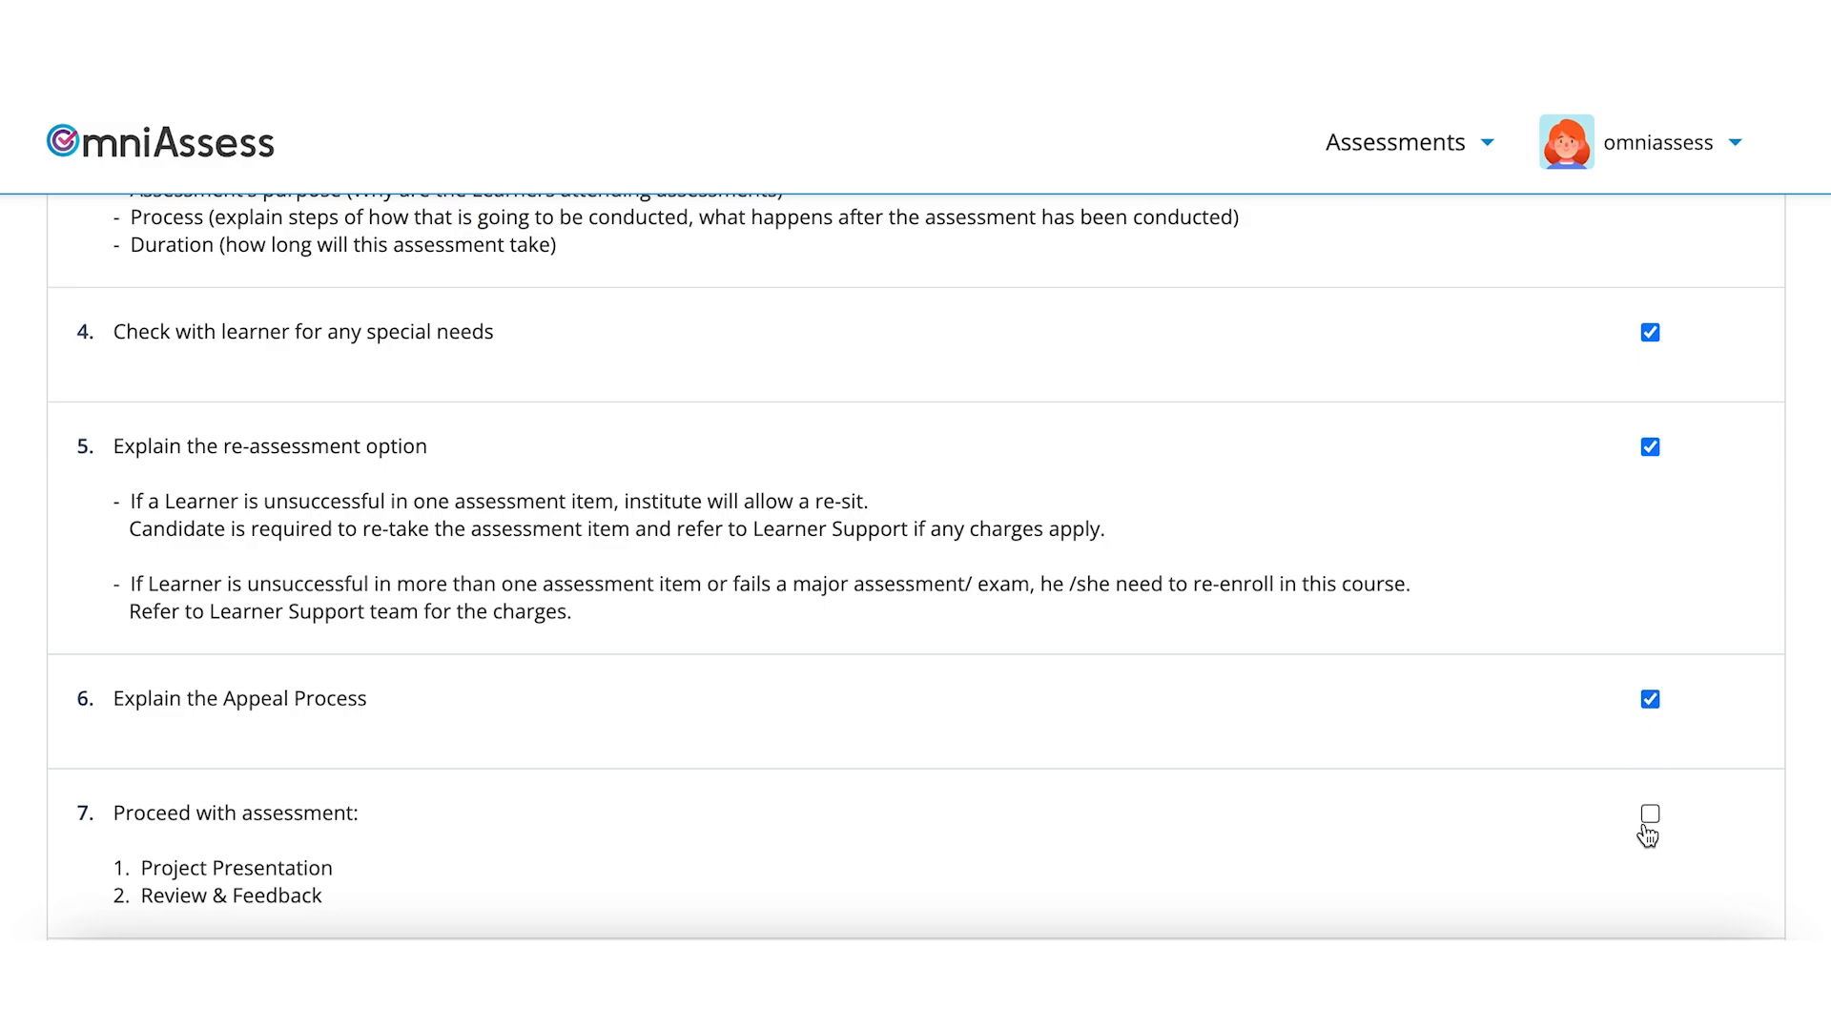
pyautogui.click(1651, 820)
# - Mark checklist items 8 to 11 as done, from recording start and end times to providing learner feedback
pyautogui.scroll(-5, 1536, 781)
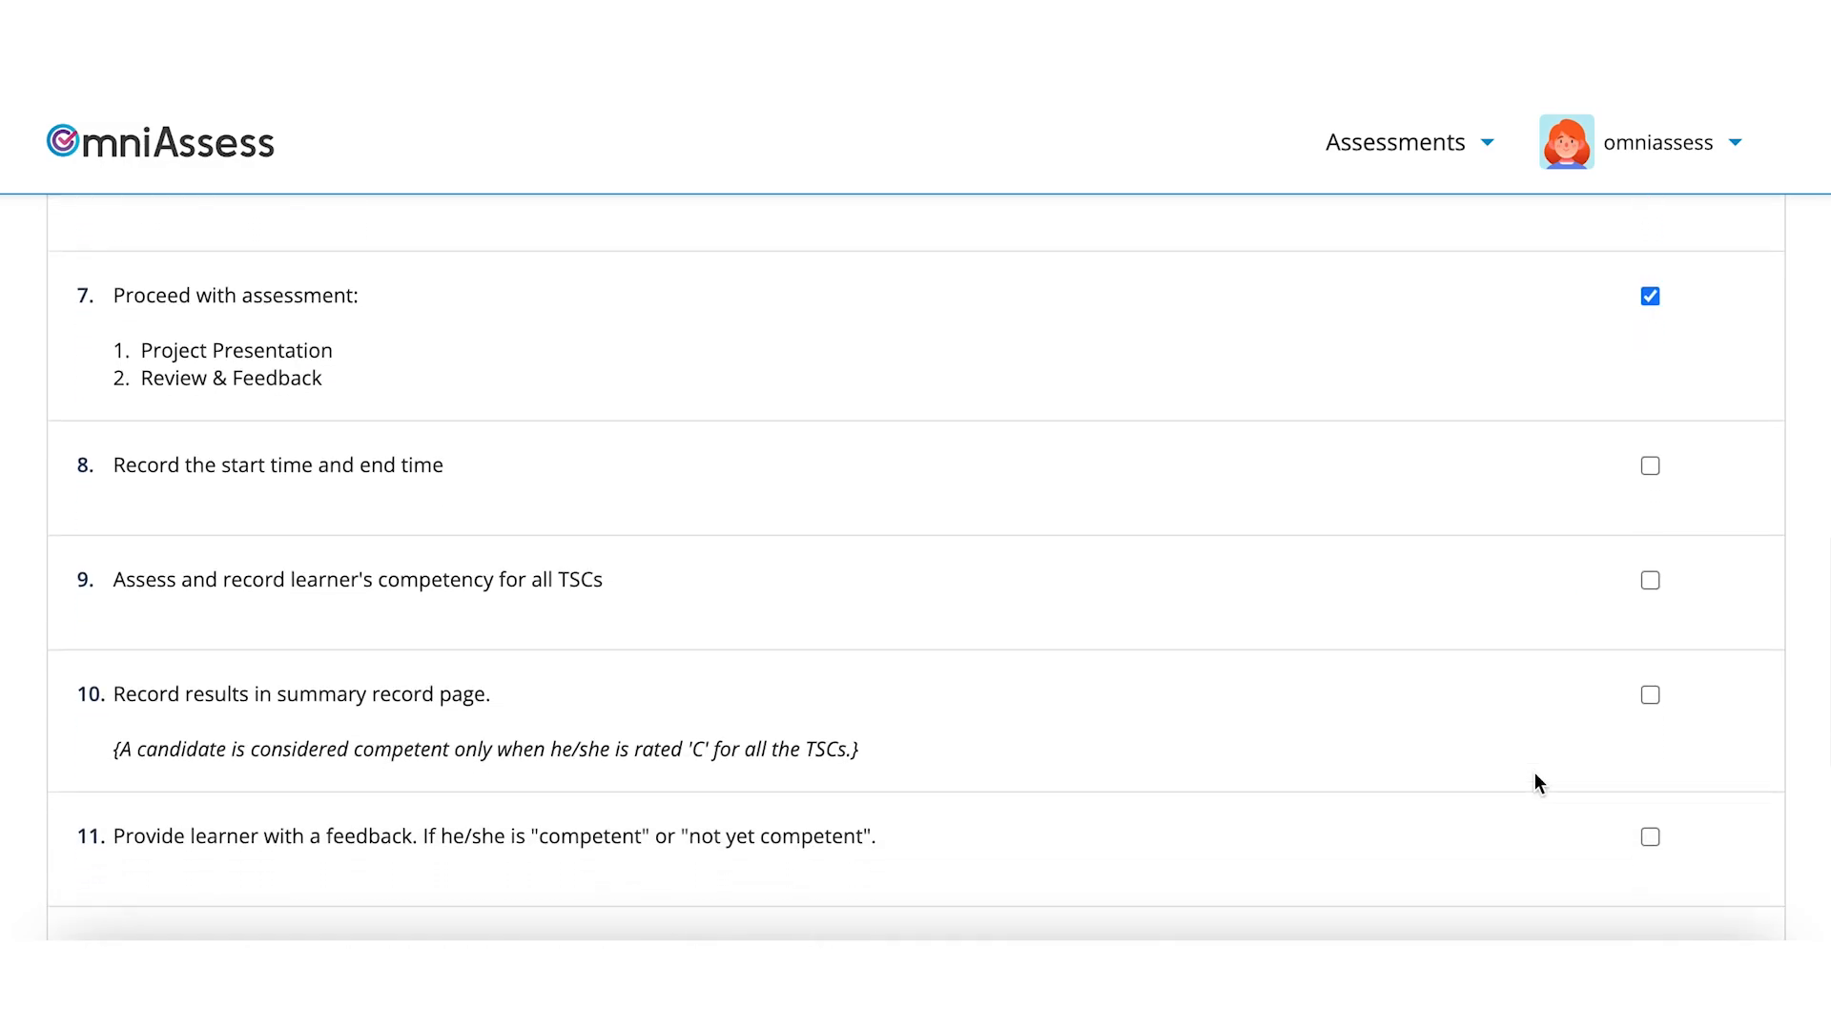
pyautogui.click(1649, 433)
pyautogui.click(1650, 546)
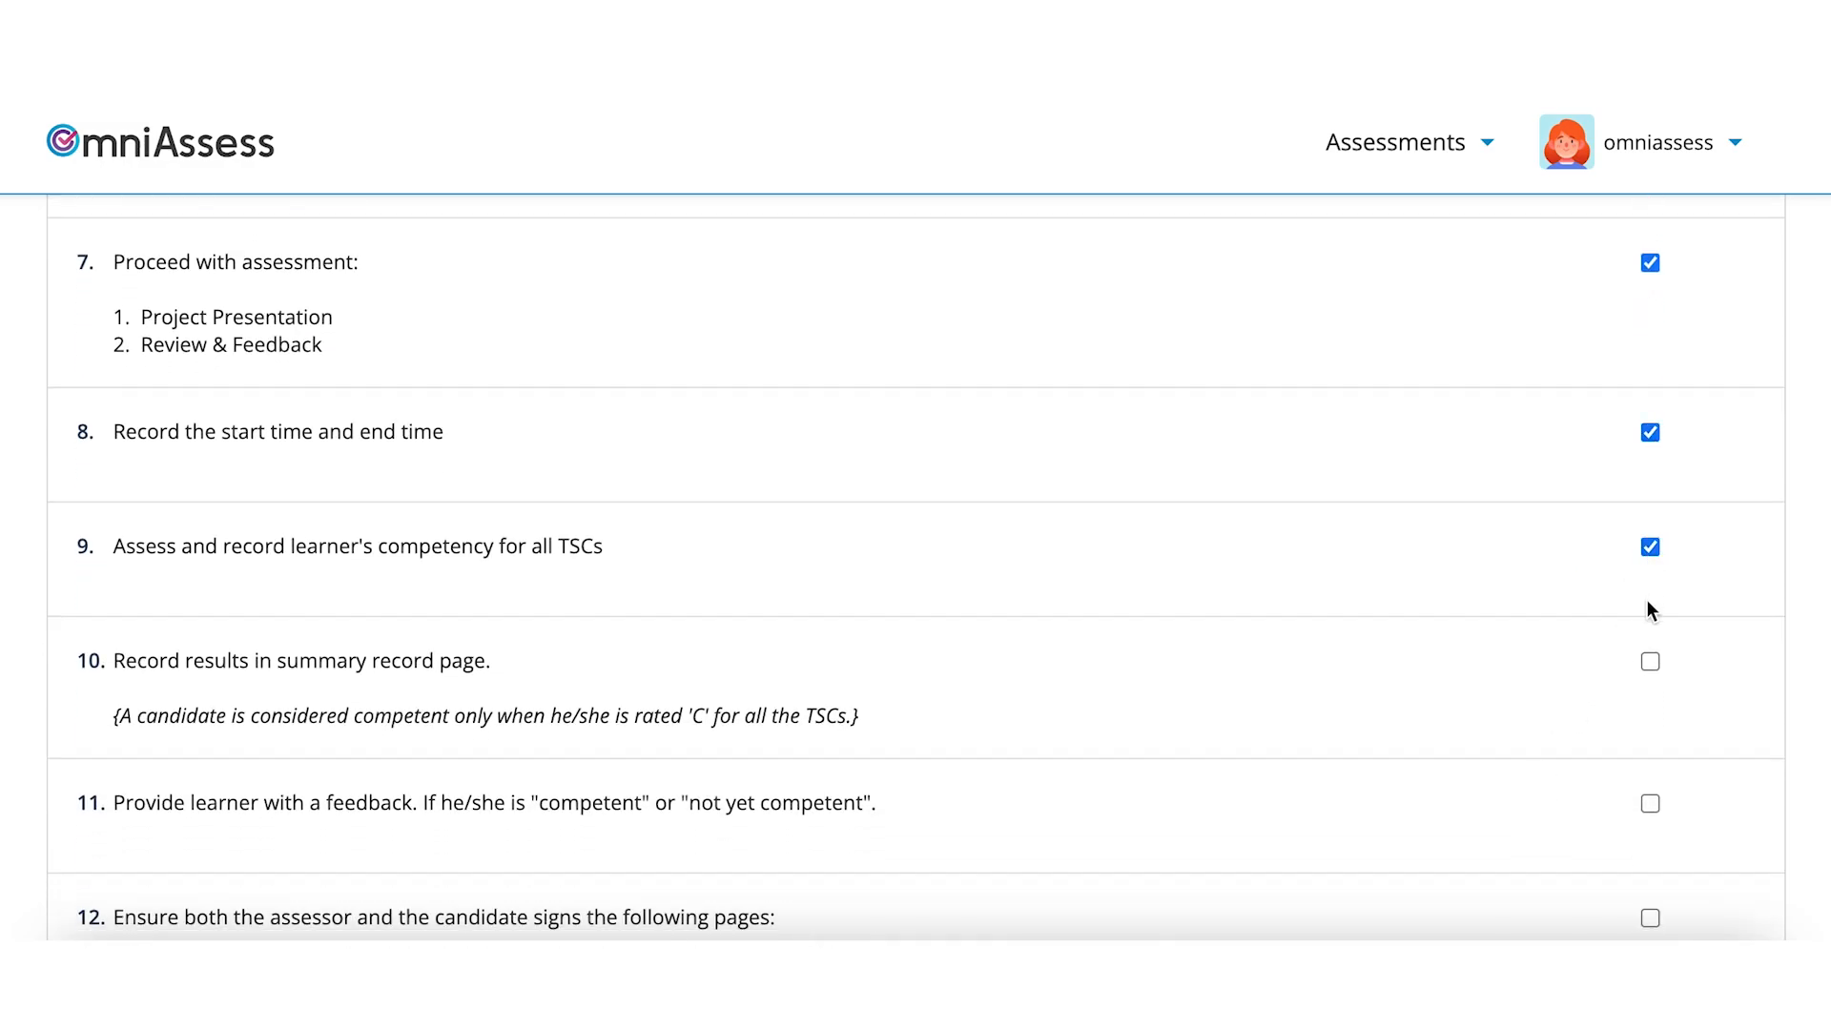
pyautogui.click(1650, 801)
pyautogui.scroll(-3, 1649, 803)
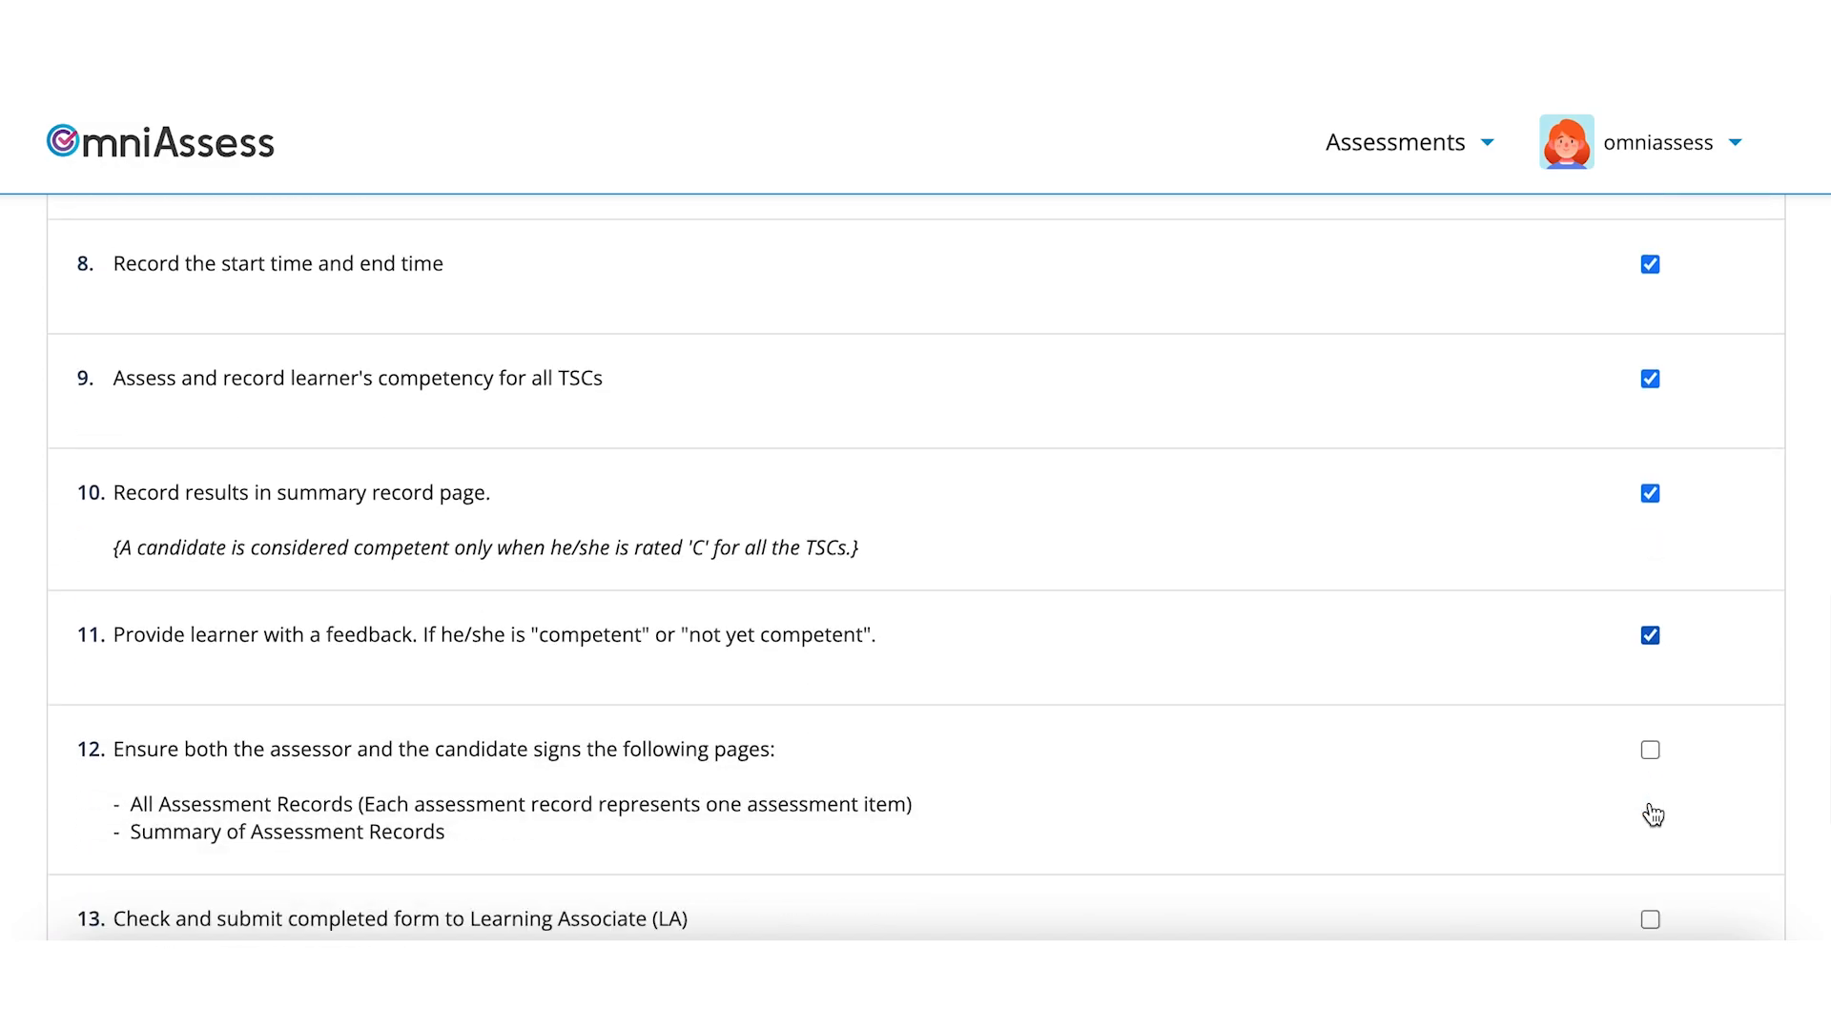
# - Mark checklist items 12 and 13 as done and proceed to the Project Presentation assessment record
pyautogui.click(1649, 688)
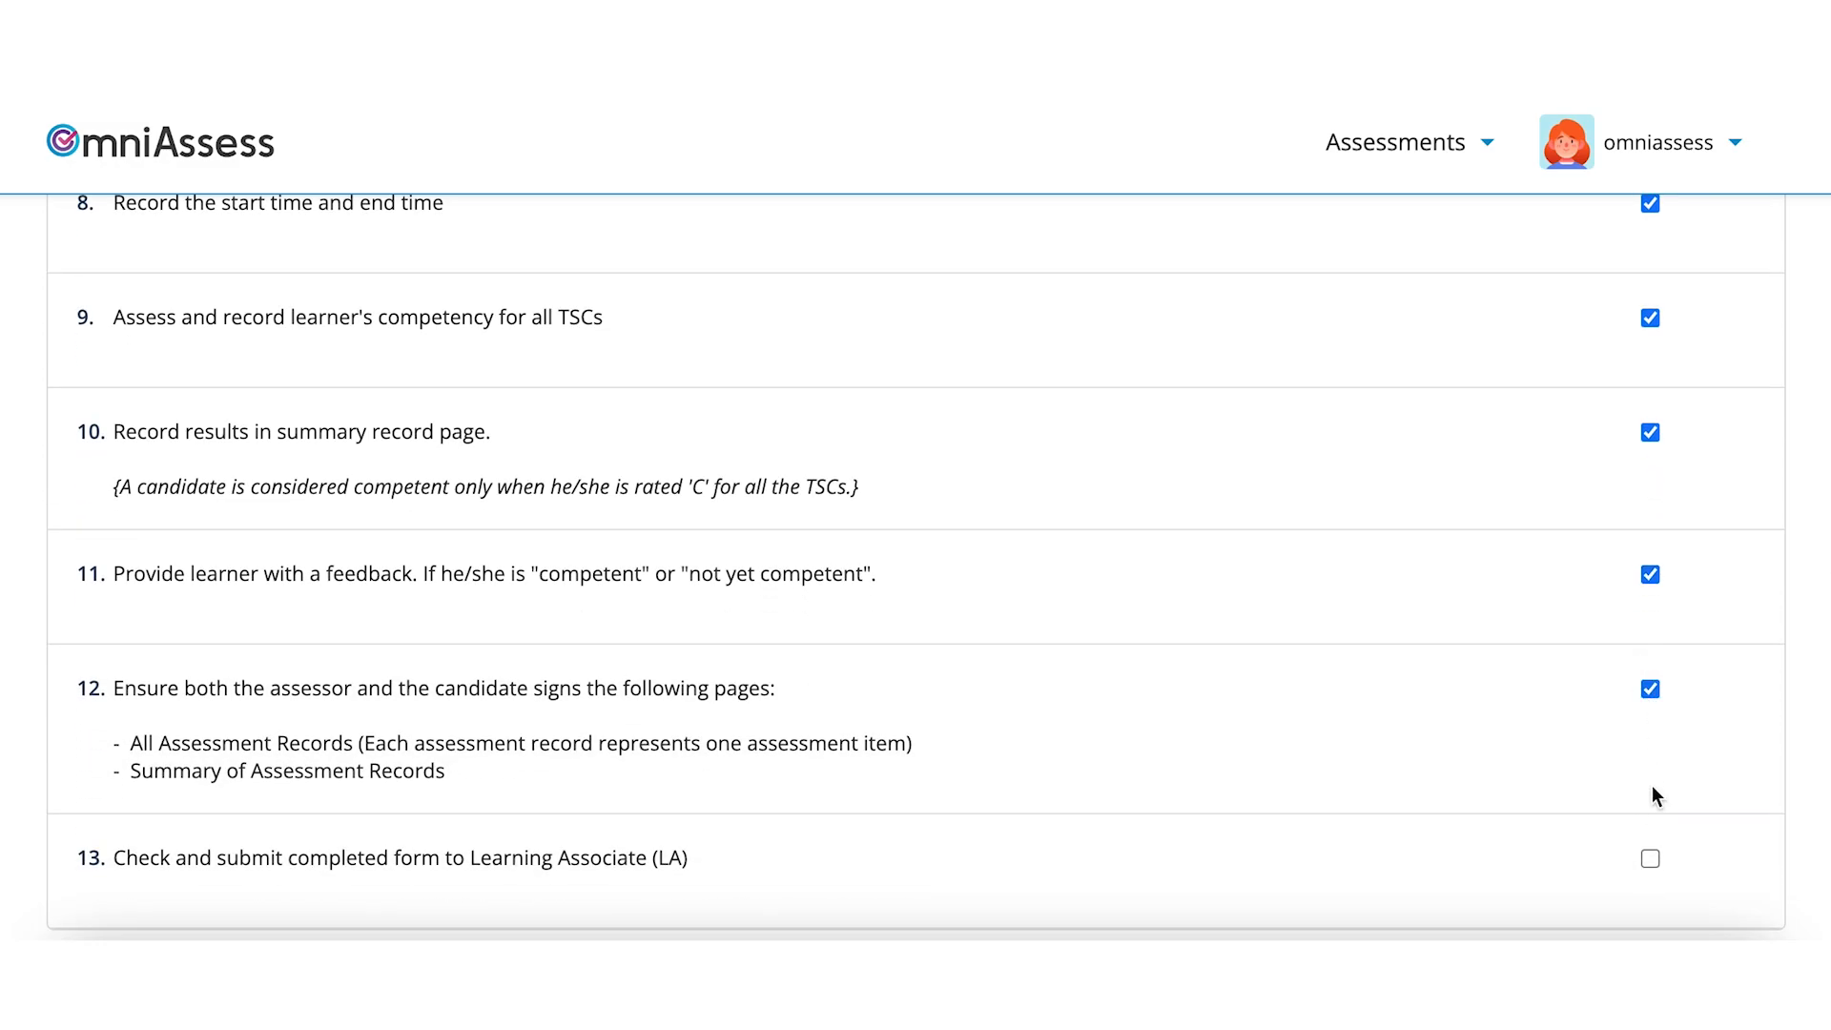
pyautogui.scroll(-2, 1652, 792)
pyautogui.click(1650, 682)
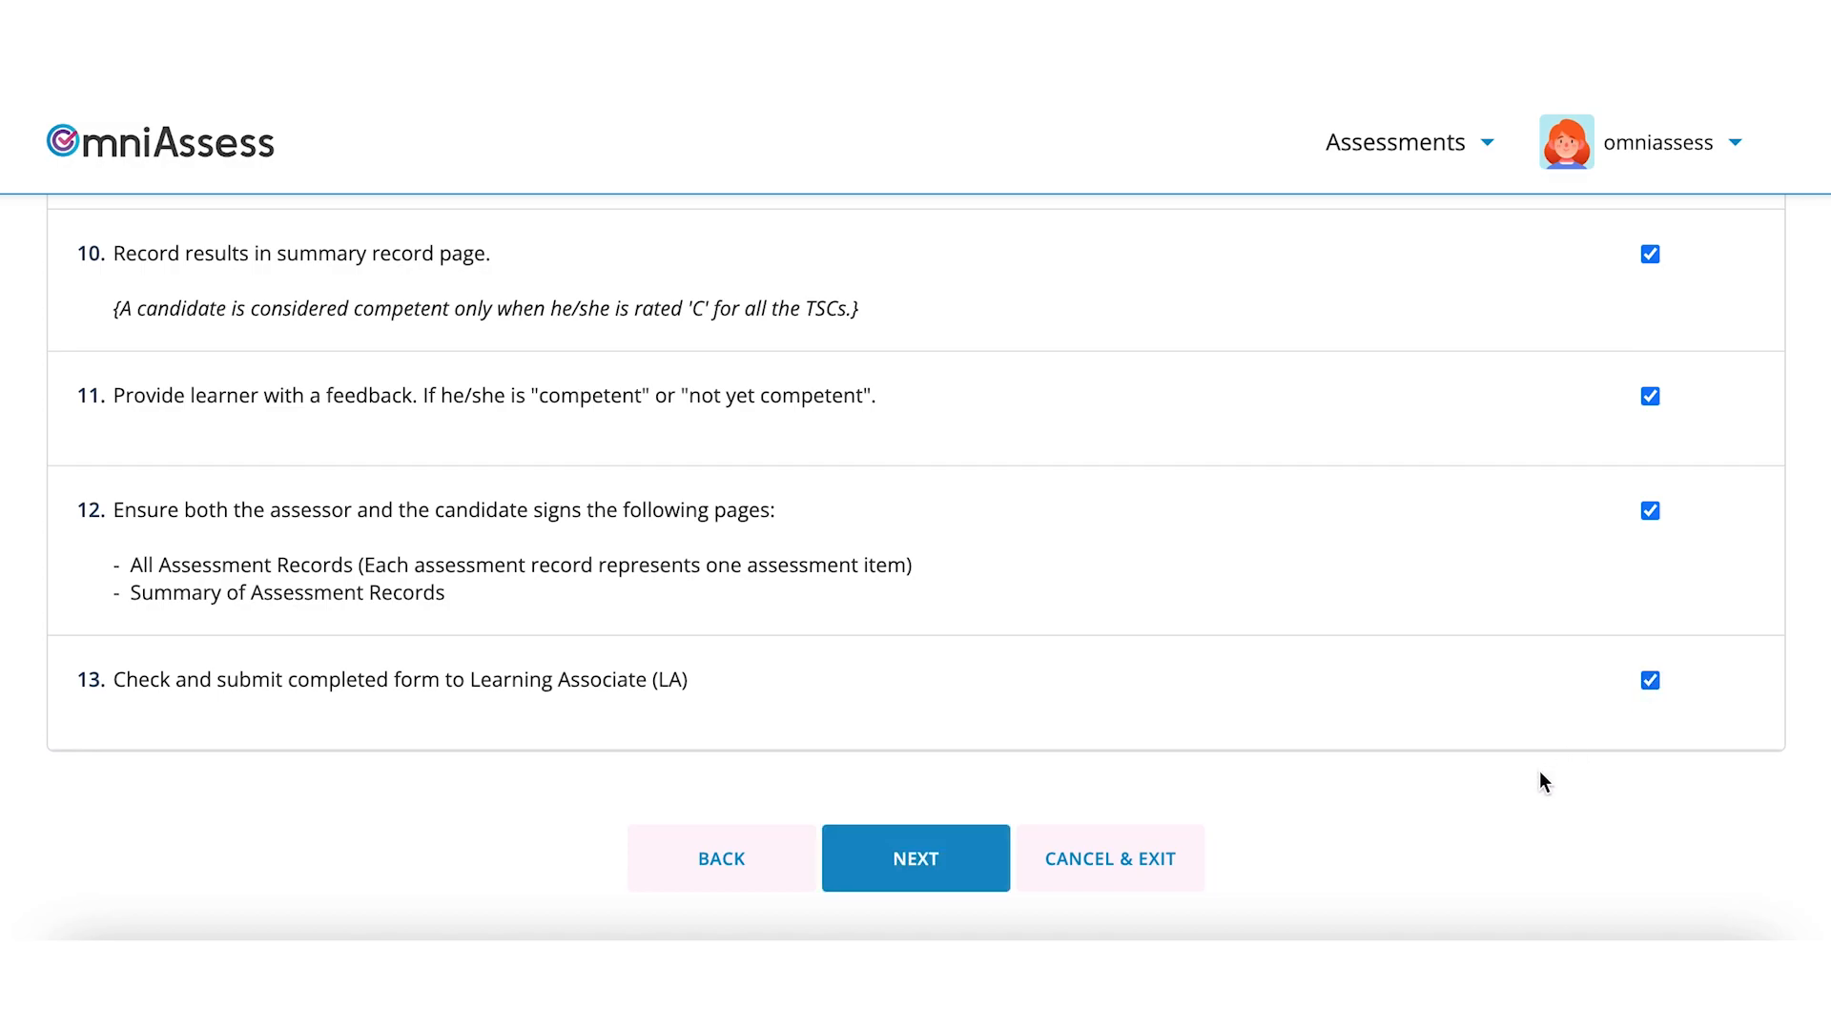
pyautogui.click(925, 865)
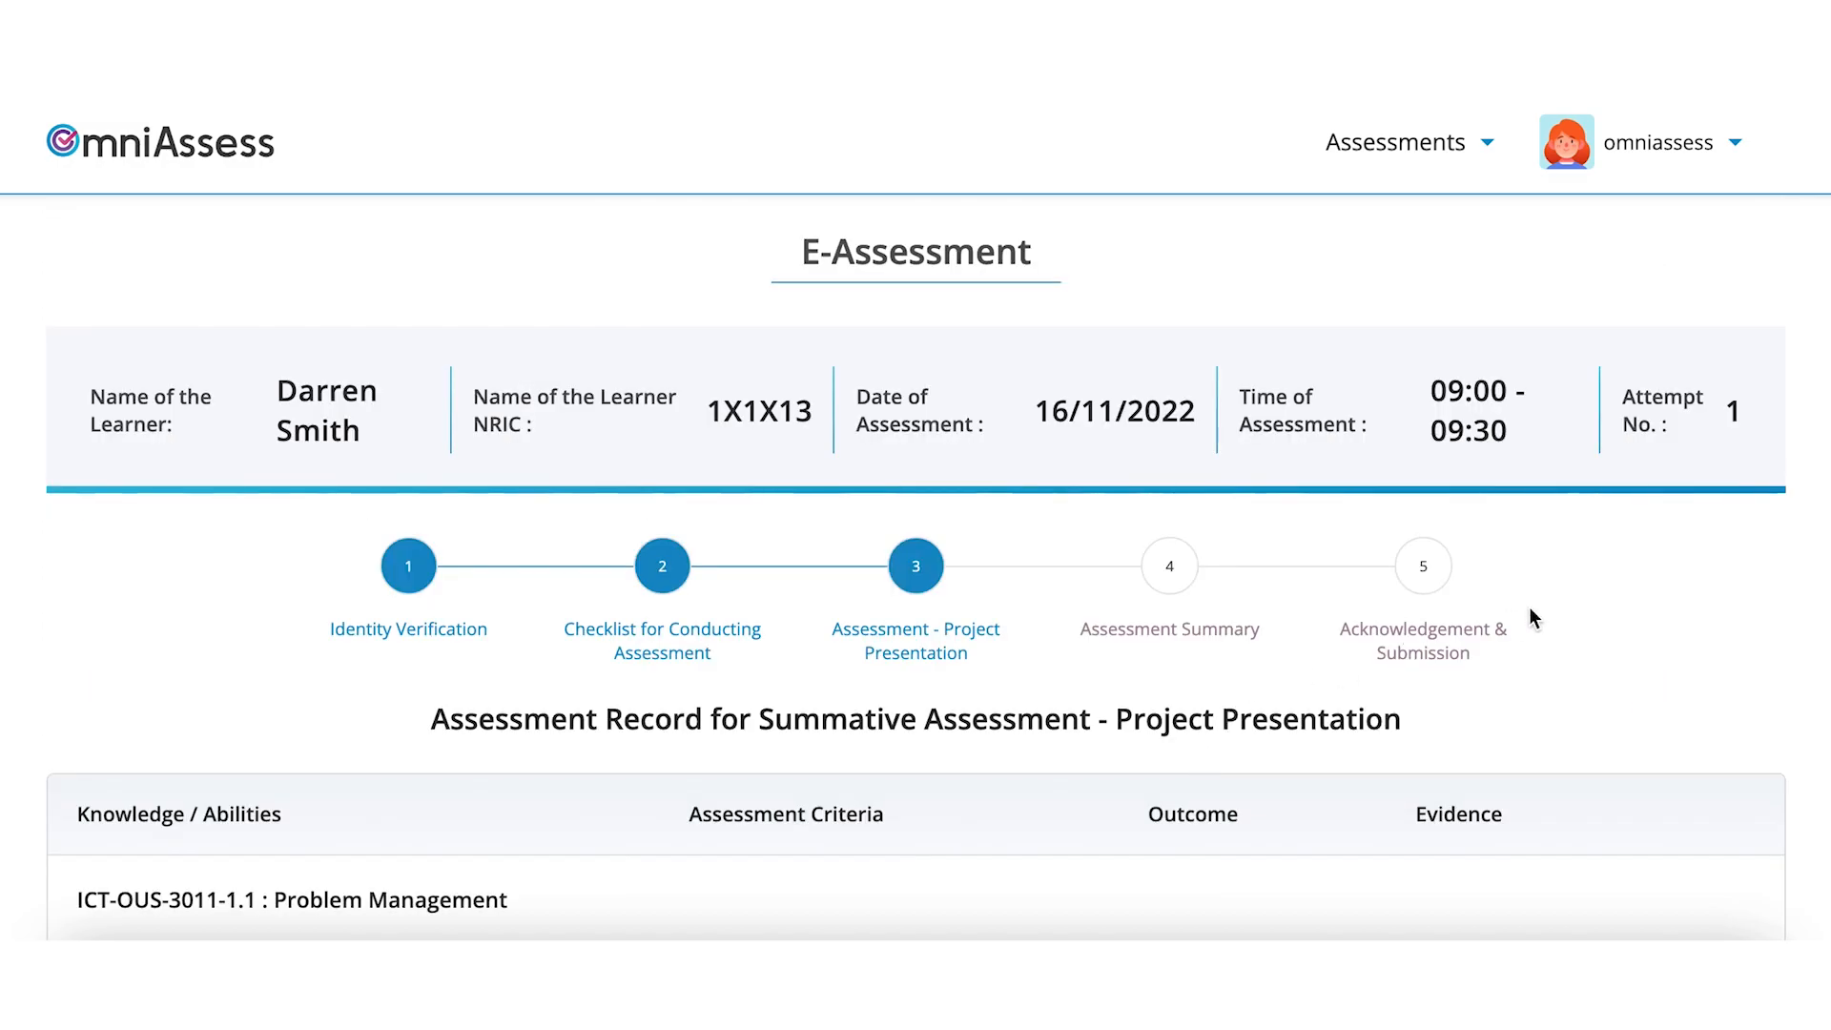
pyautogui.scroll(-1, 1585, 594)
pyautogui.scroll(-1, 1585, 593)
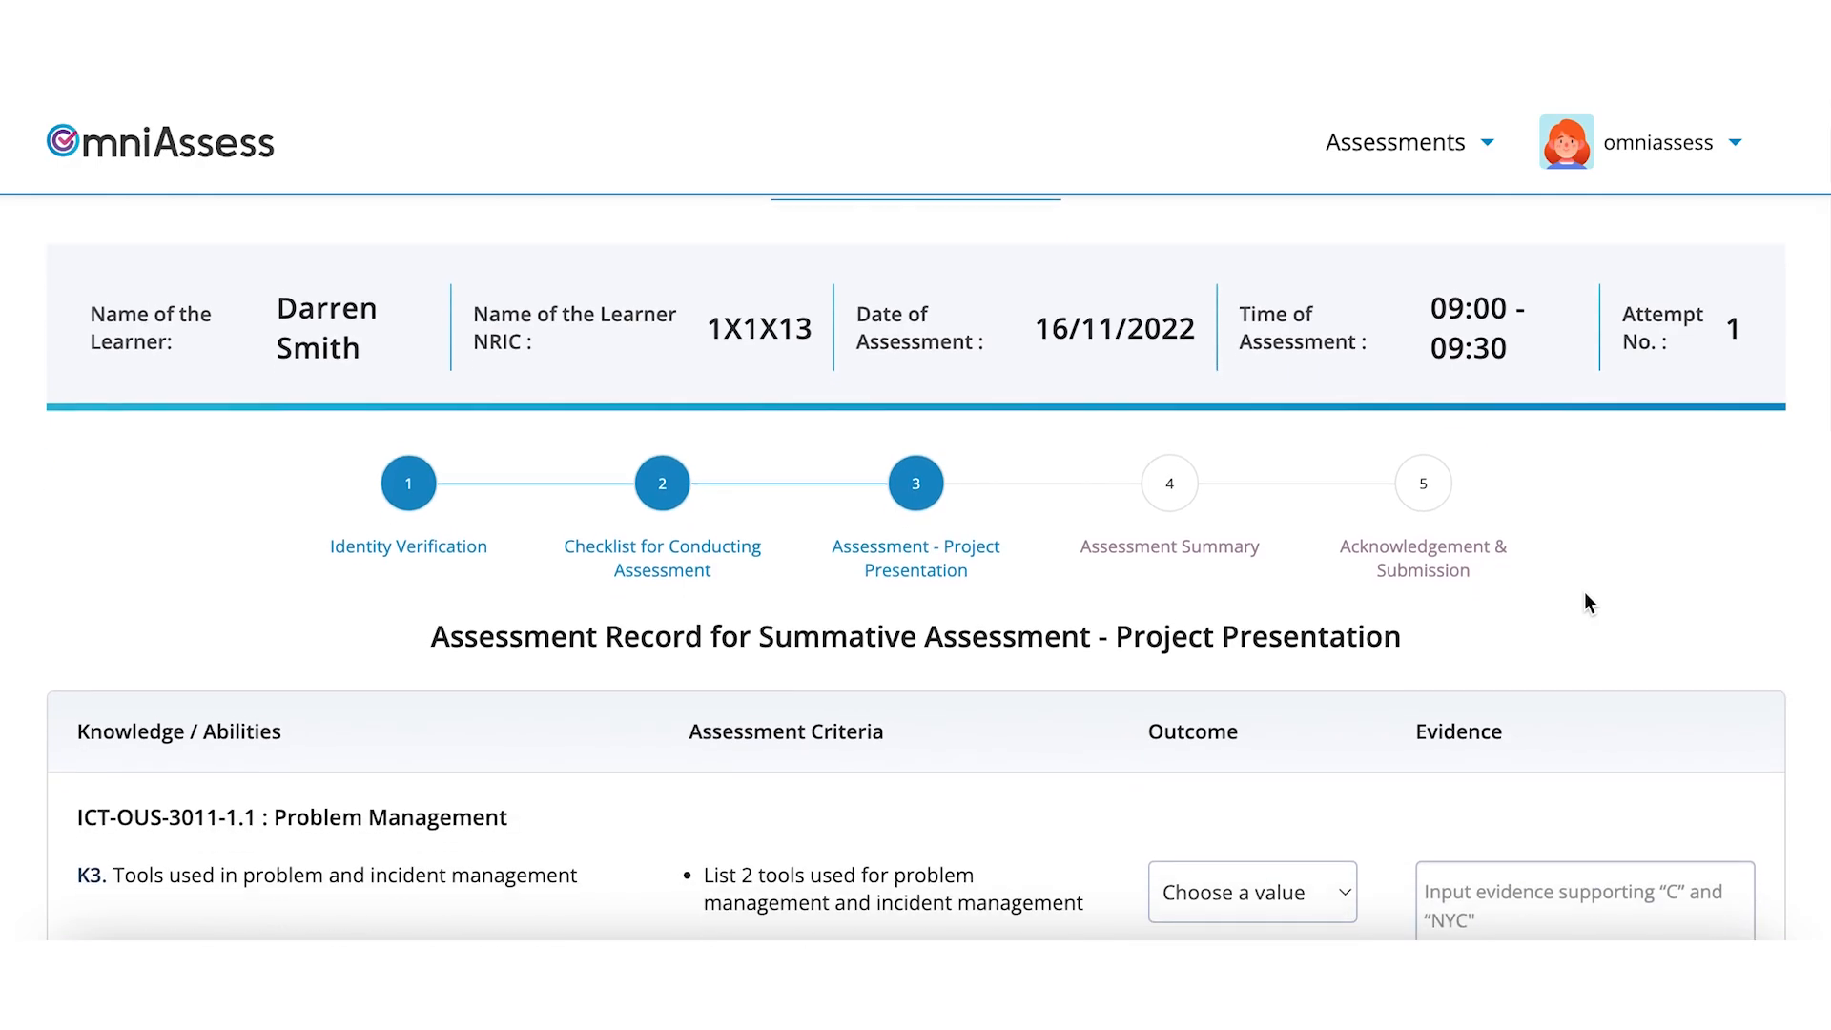
# - Record outcome C for K3, tools used in problem and incident management, with the evidence "Clear"
pyautogui.scroll(-1, 1585, 601)
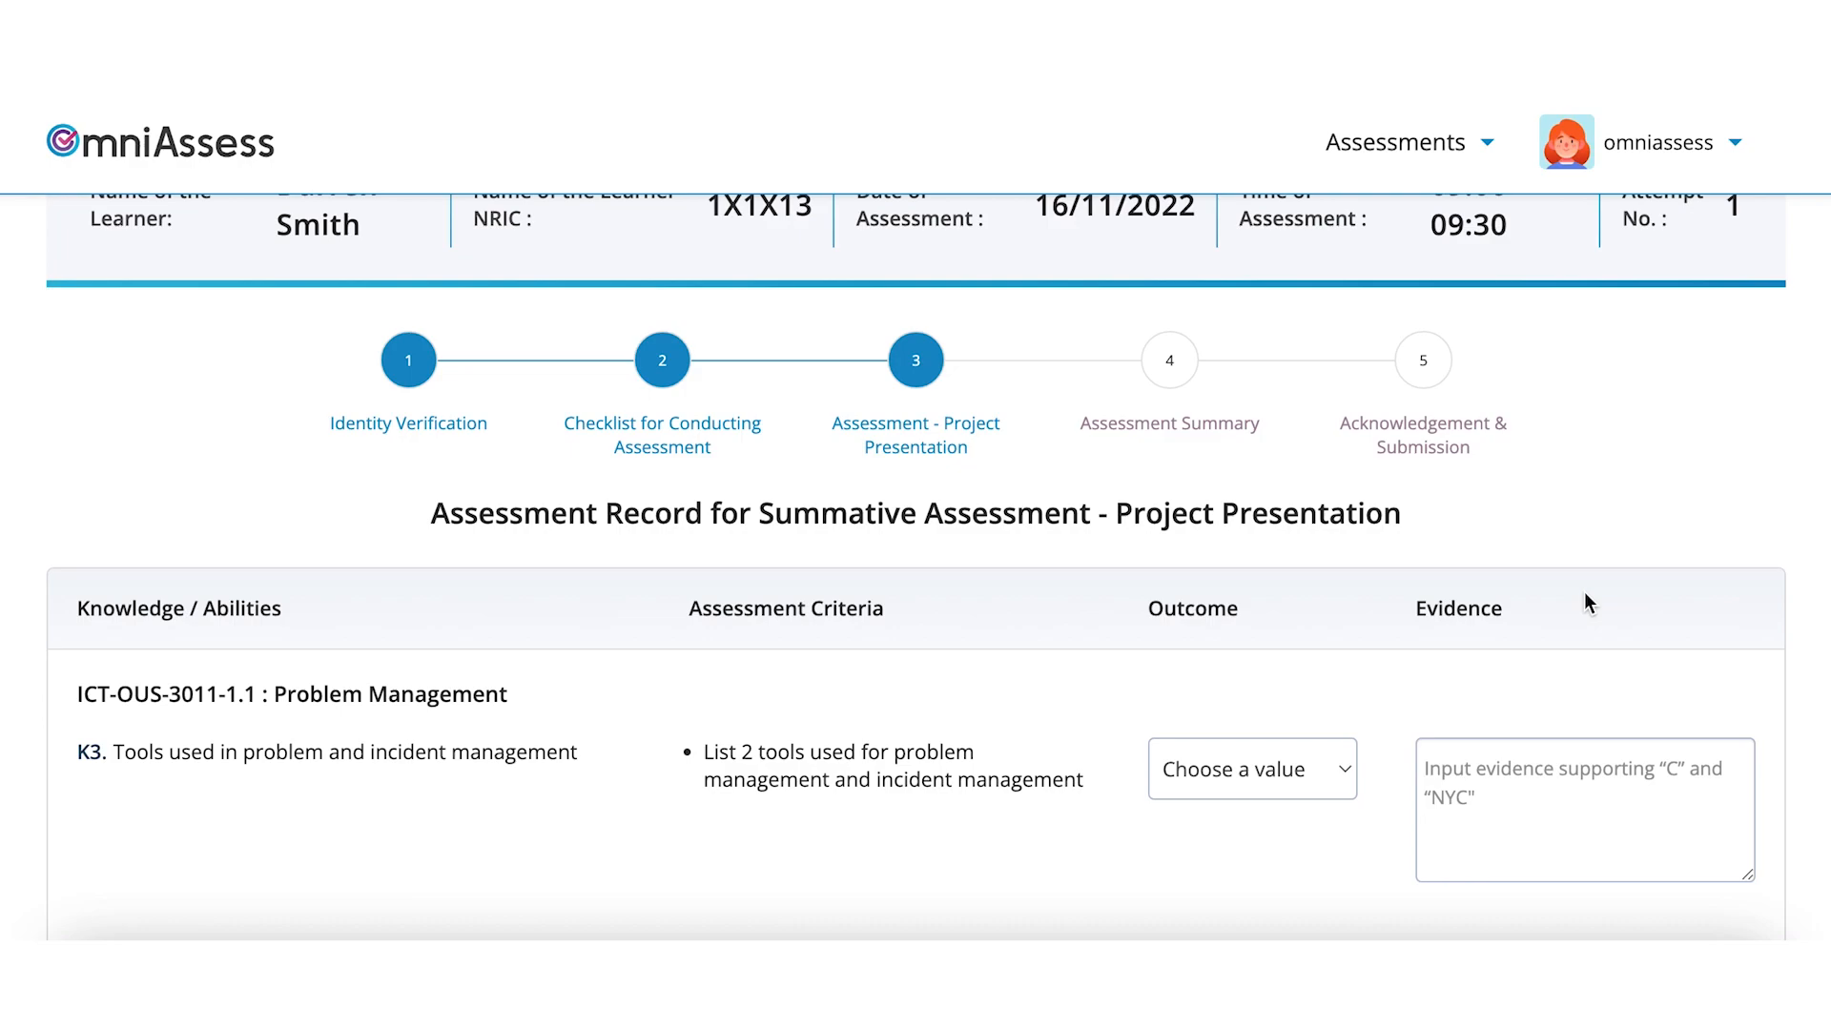
pyautogui.scroll(-1, 1585, 593)
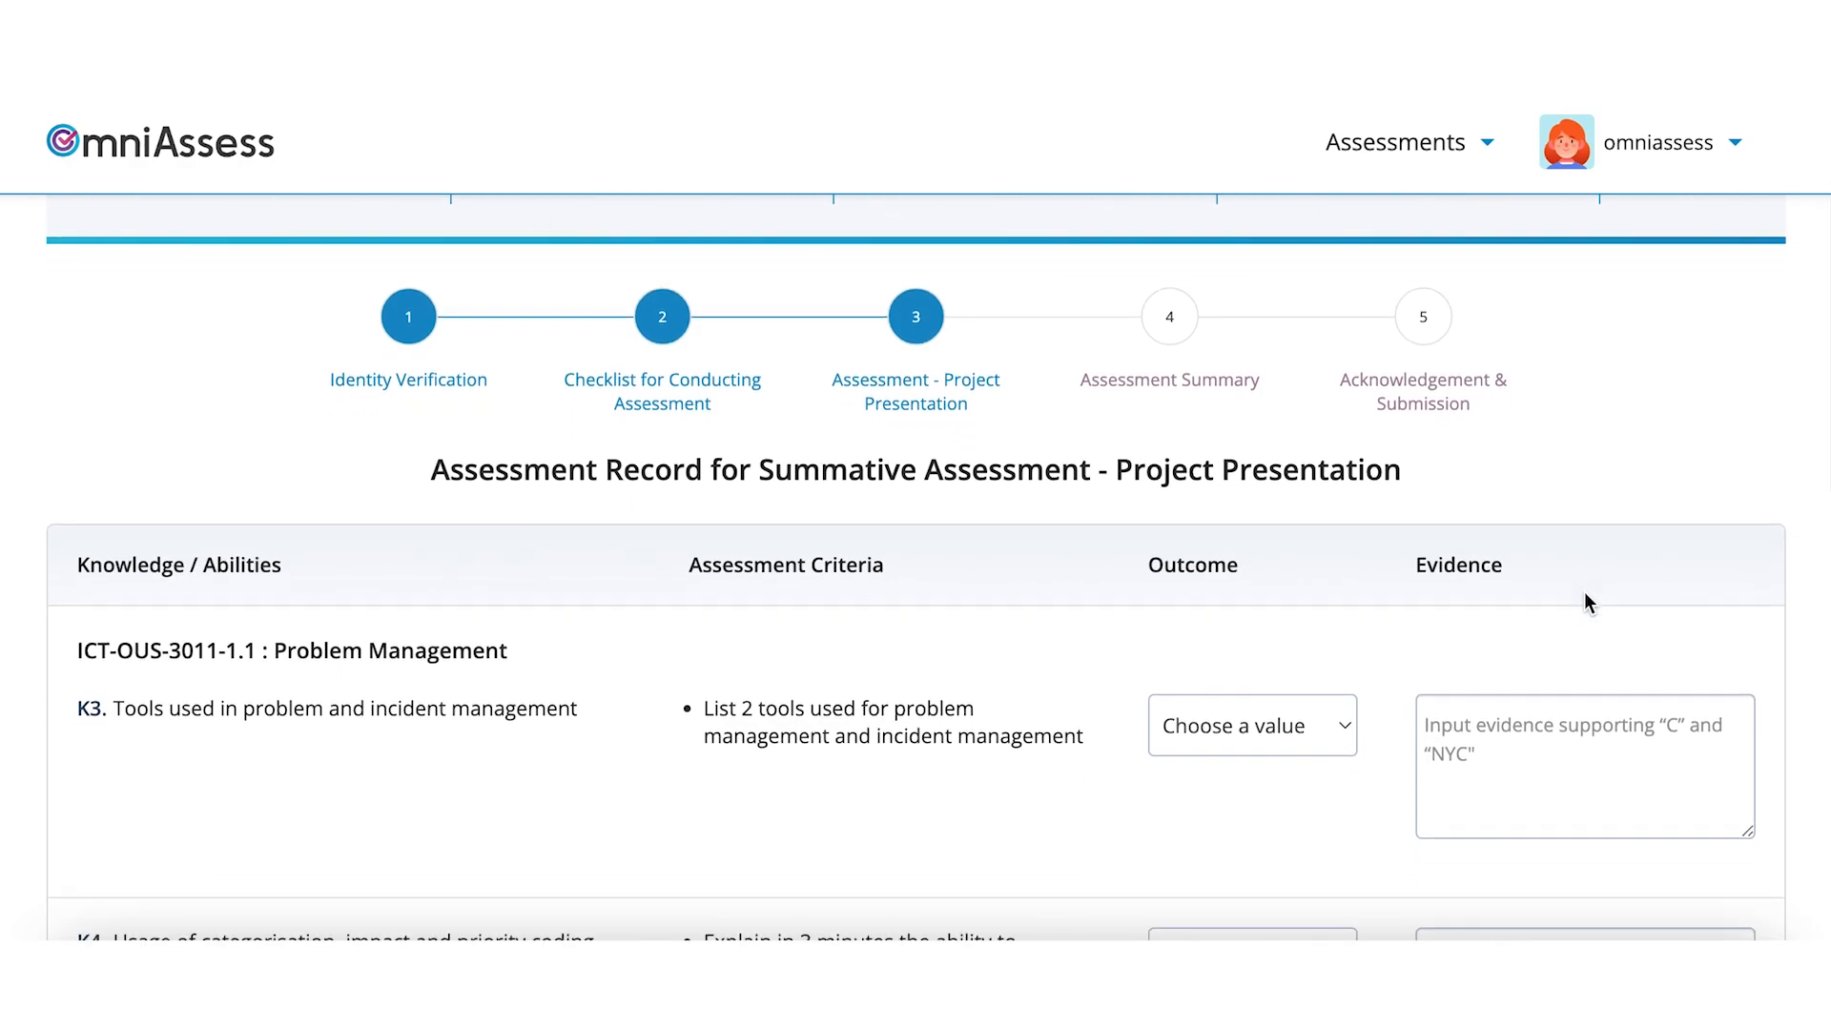
pyautogui.scroll(-1, 1585, 601)
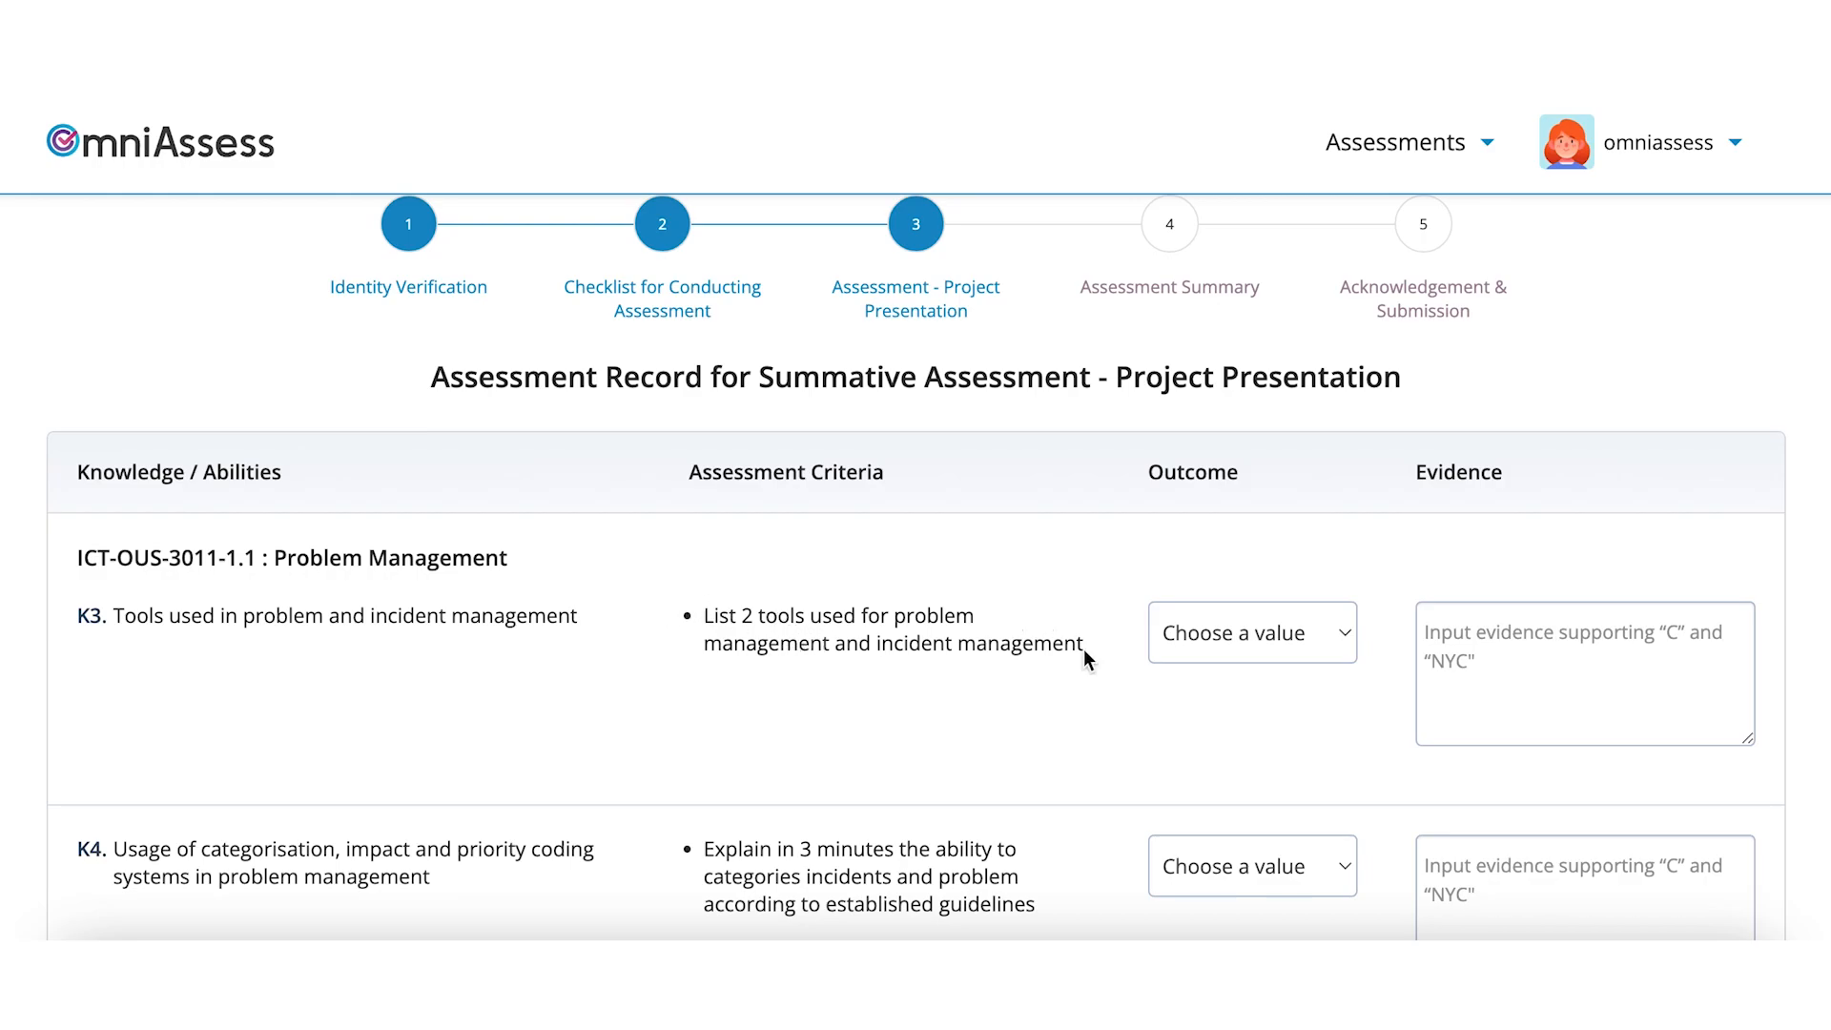
pyautogui.scroll(-2, 1195, 660)
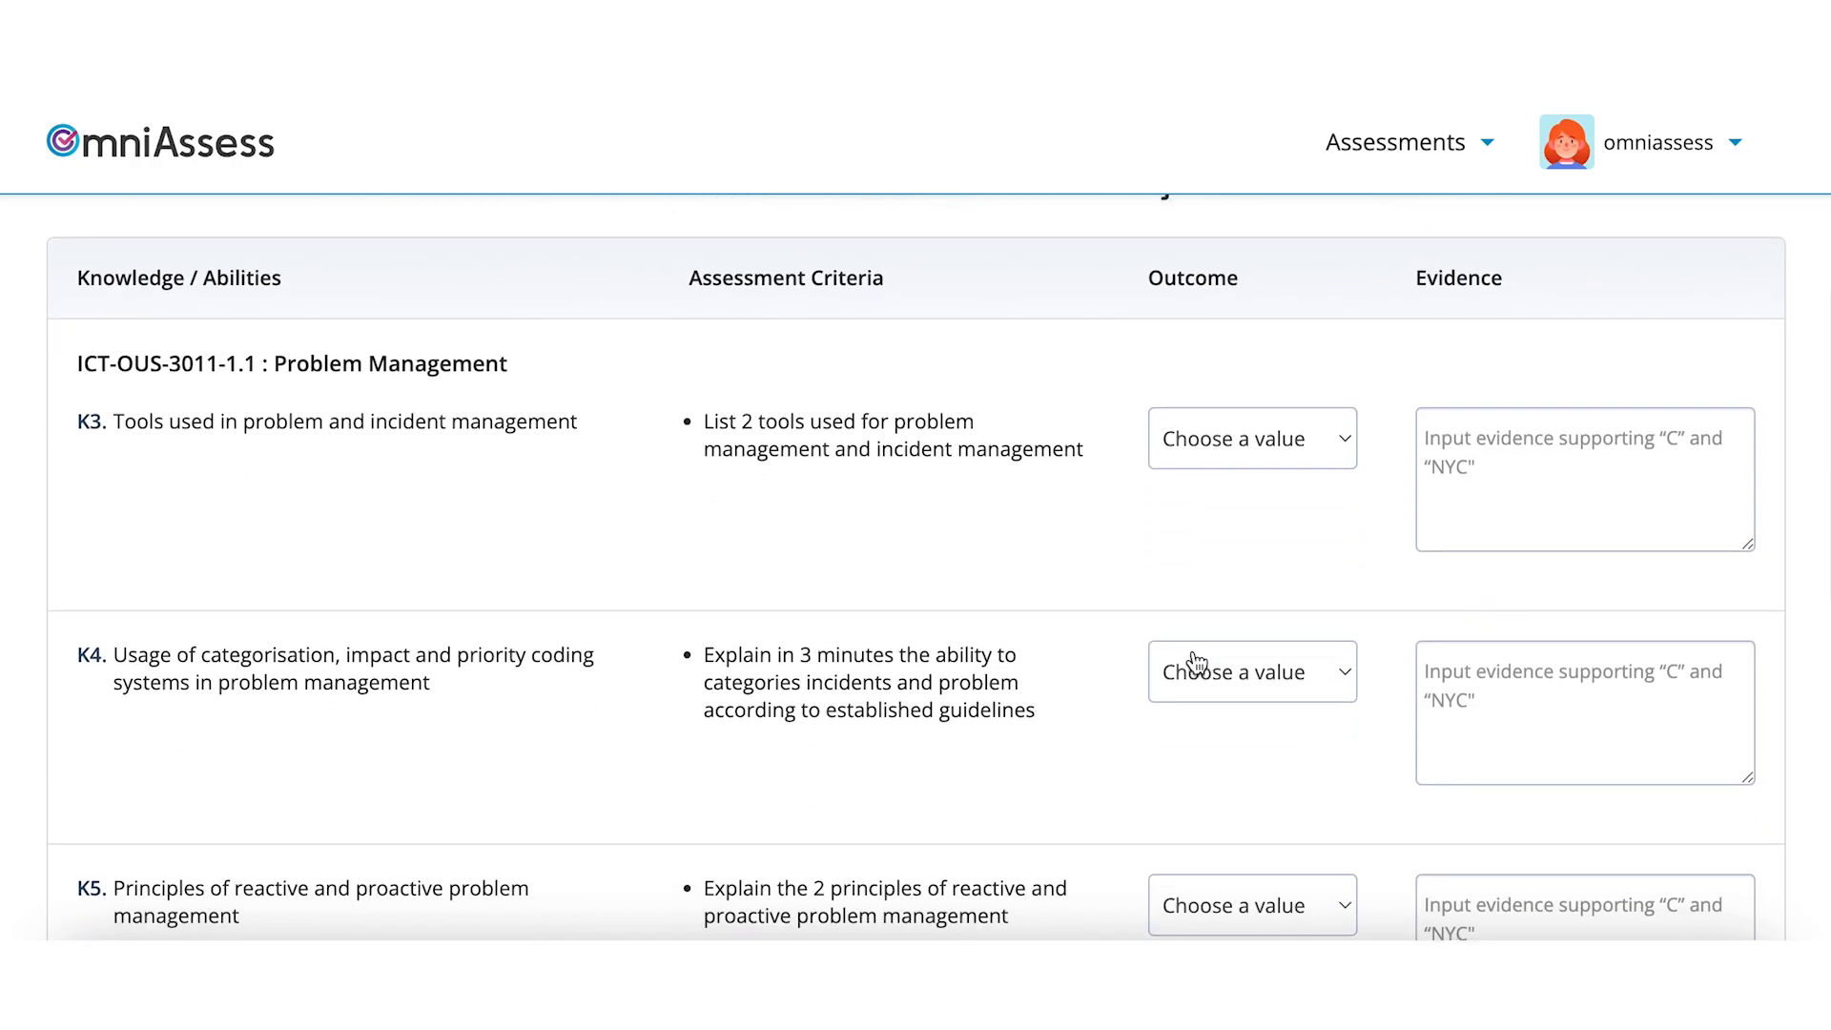
pyautogui.click(1259, 505)
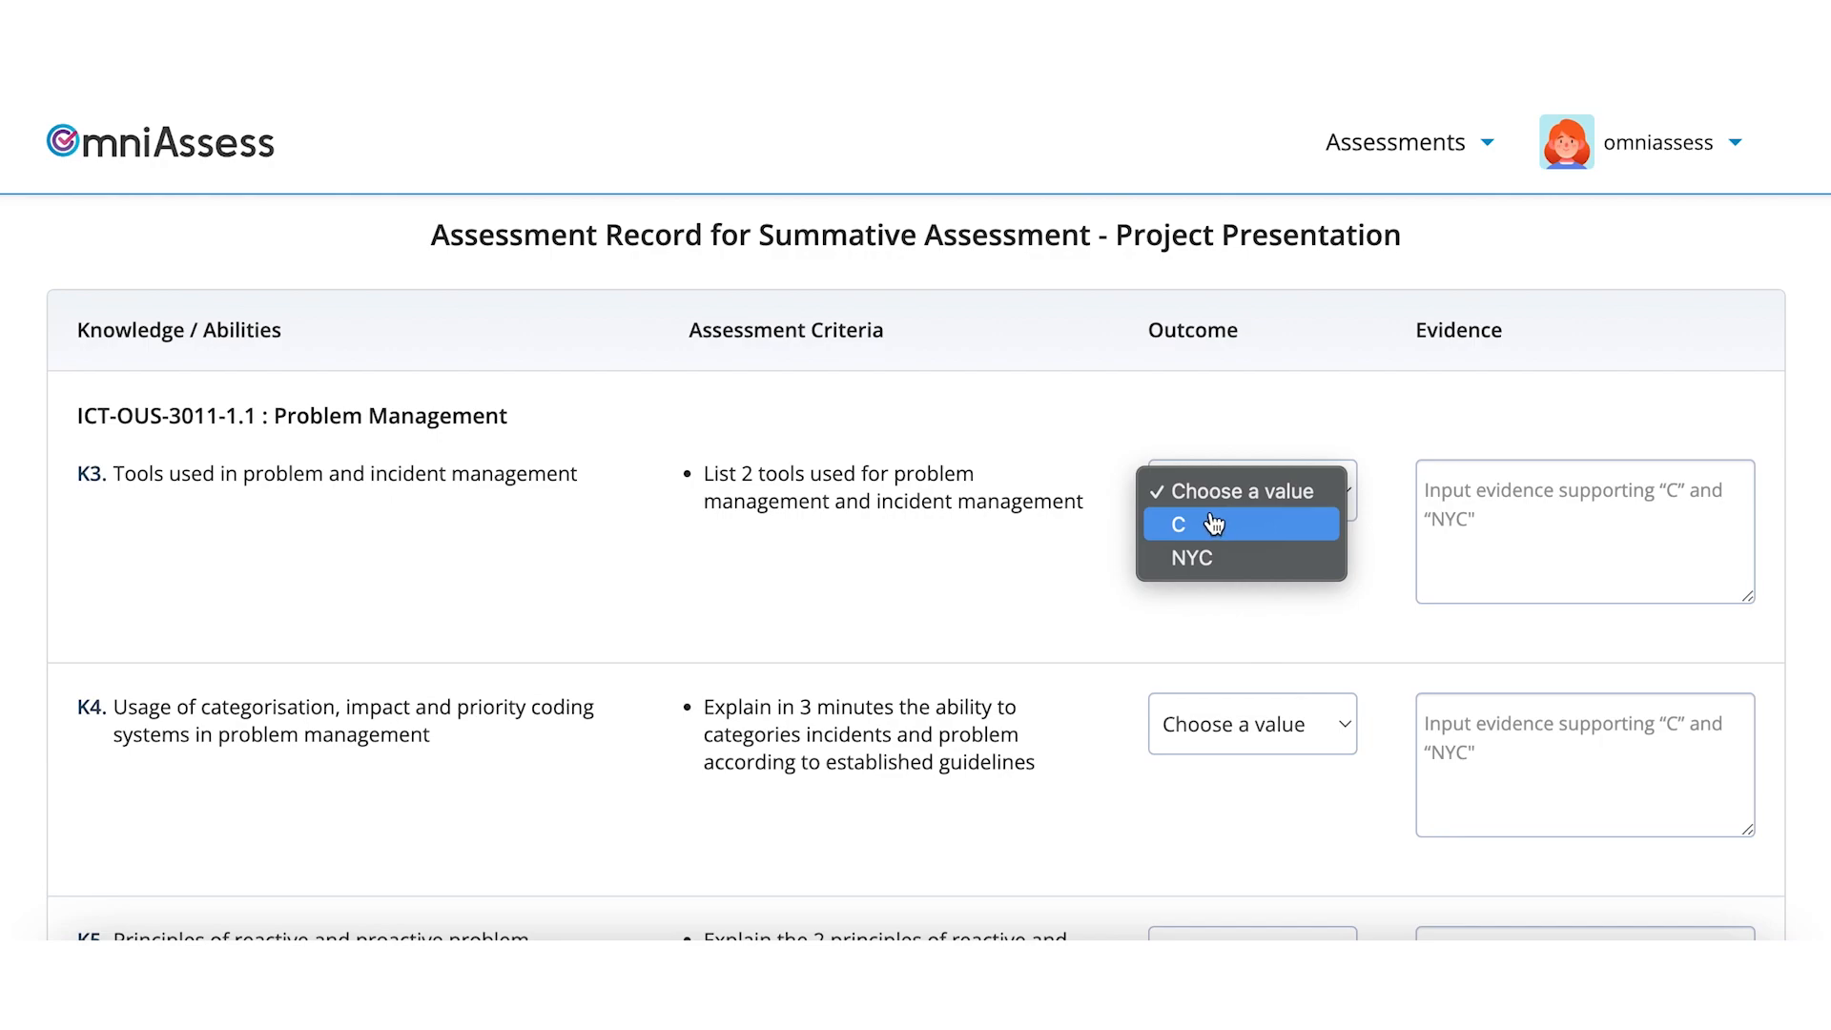
pyautogui.click(1214, 524)
pyautogui.click(1427, 503)
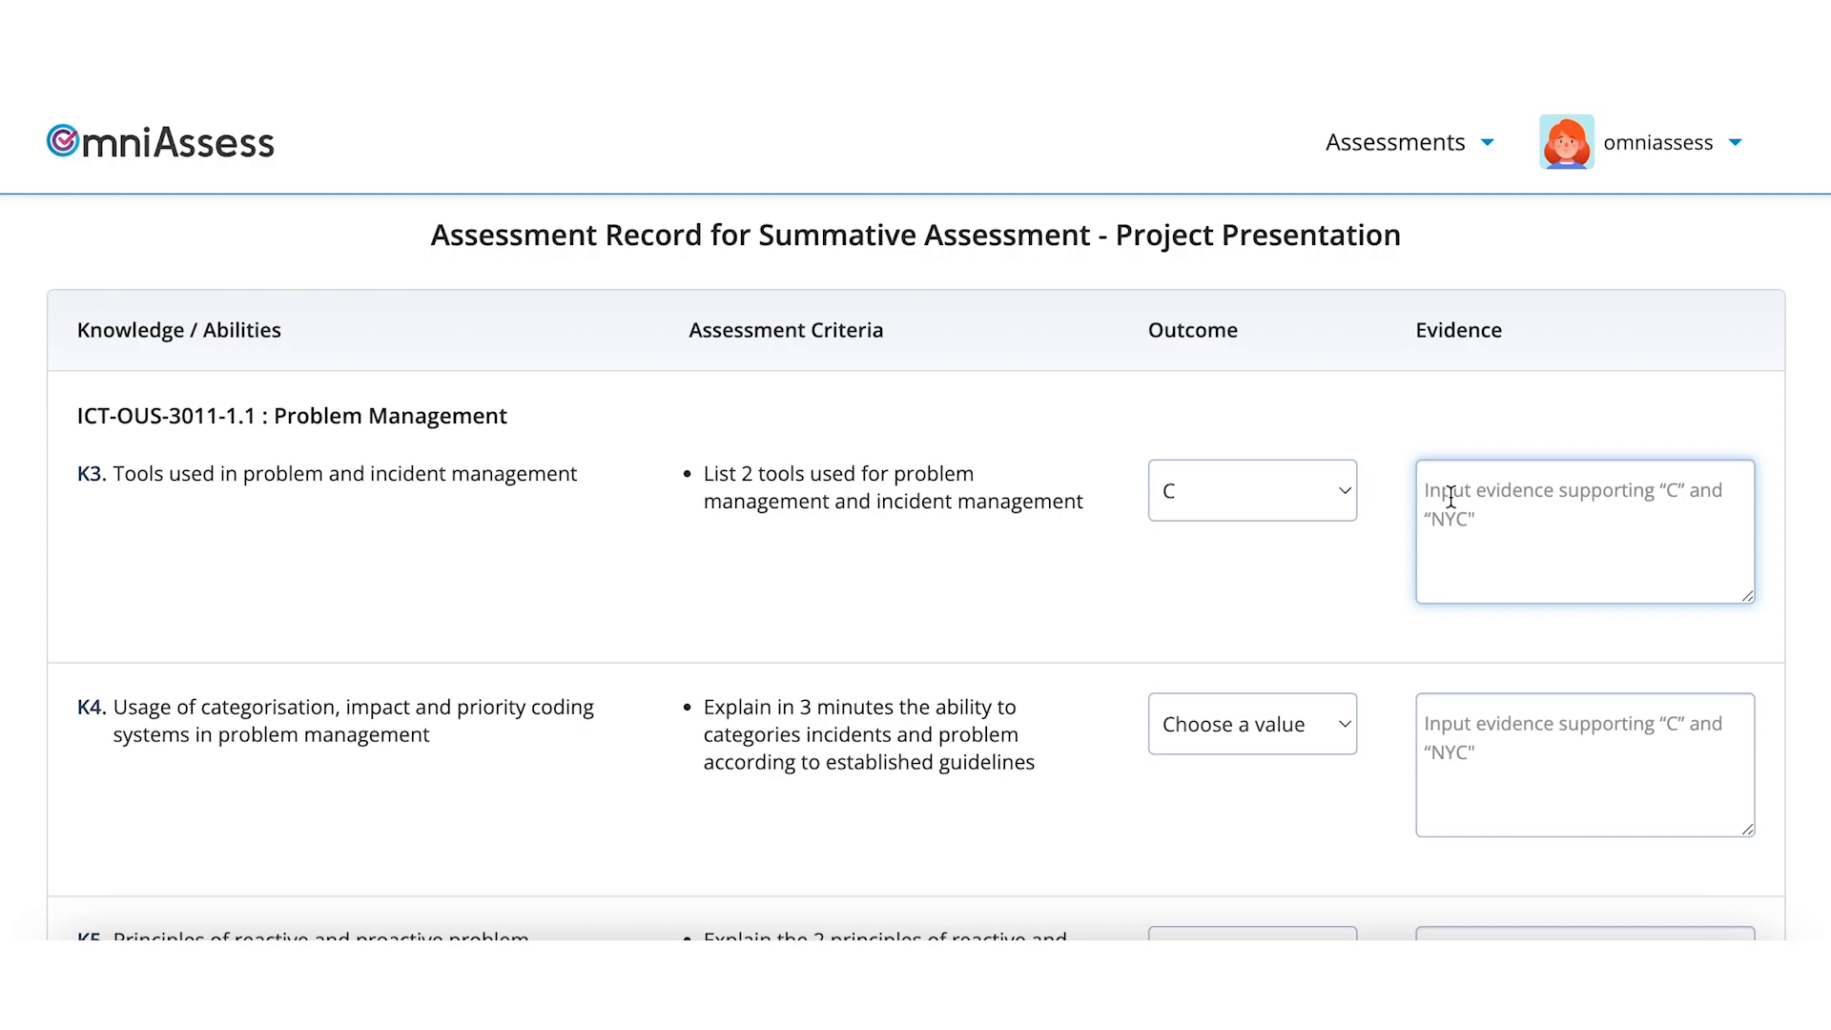
pyautogui.write('Clear')
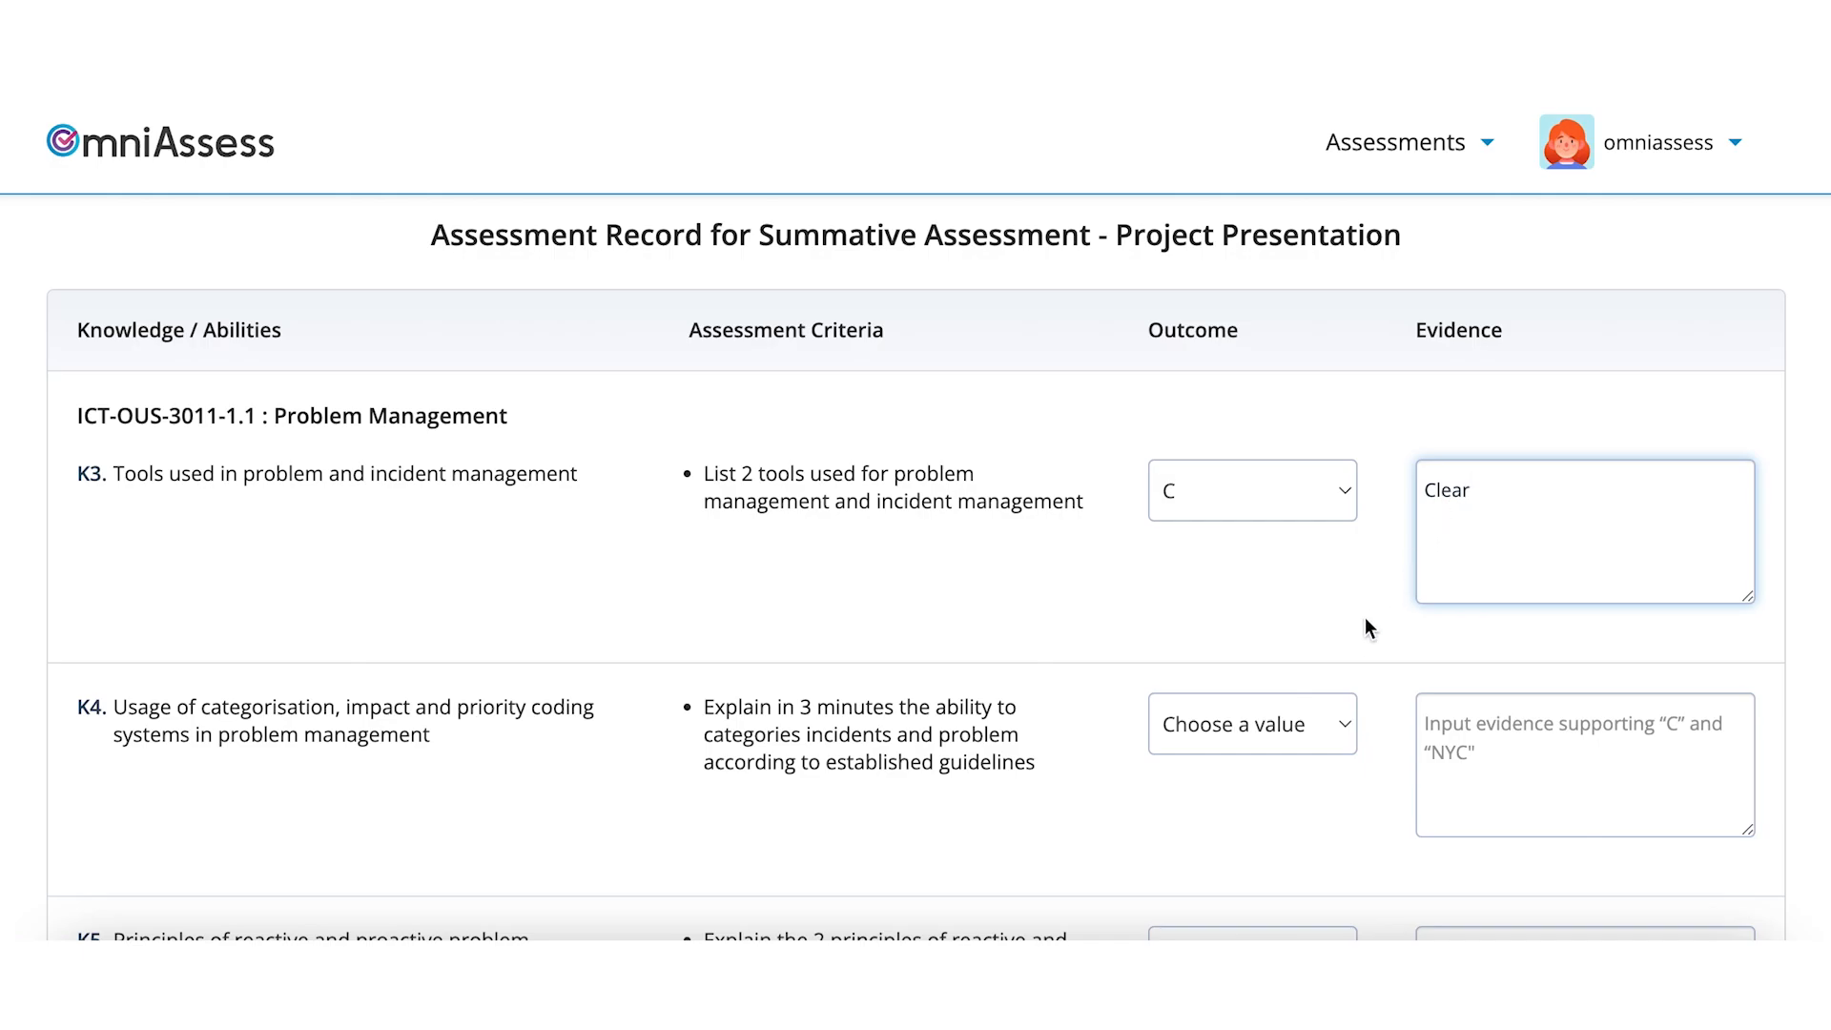
# - Record outcome C for K4, categorisation, impact and priority coding systems, with the evidence "Clear"
pyautogui.scroll(-3, 1457, 648)
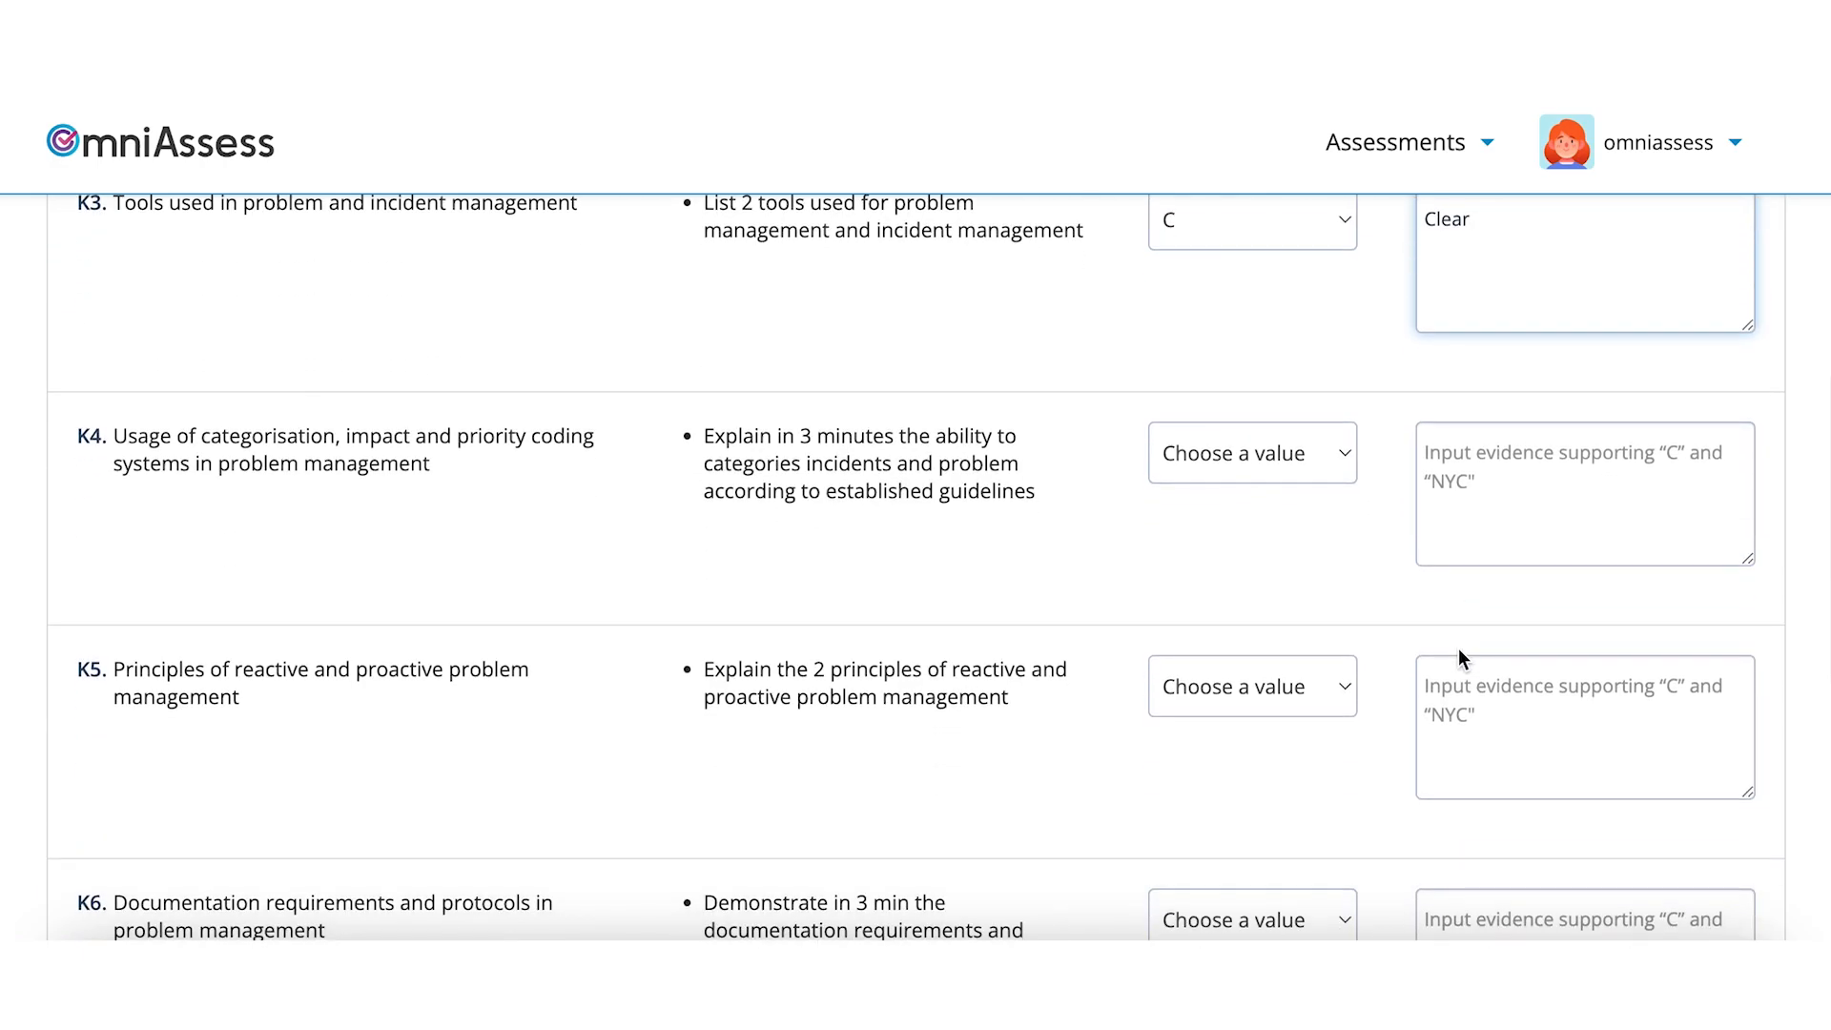
pyautogui.click(1299, 464)
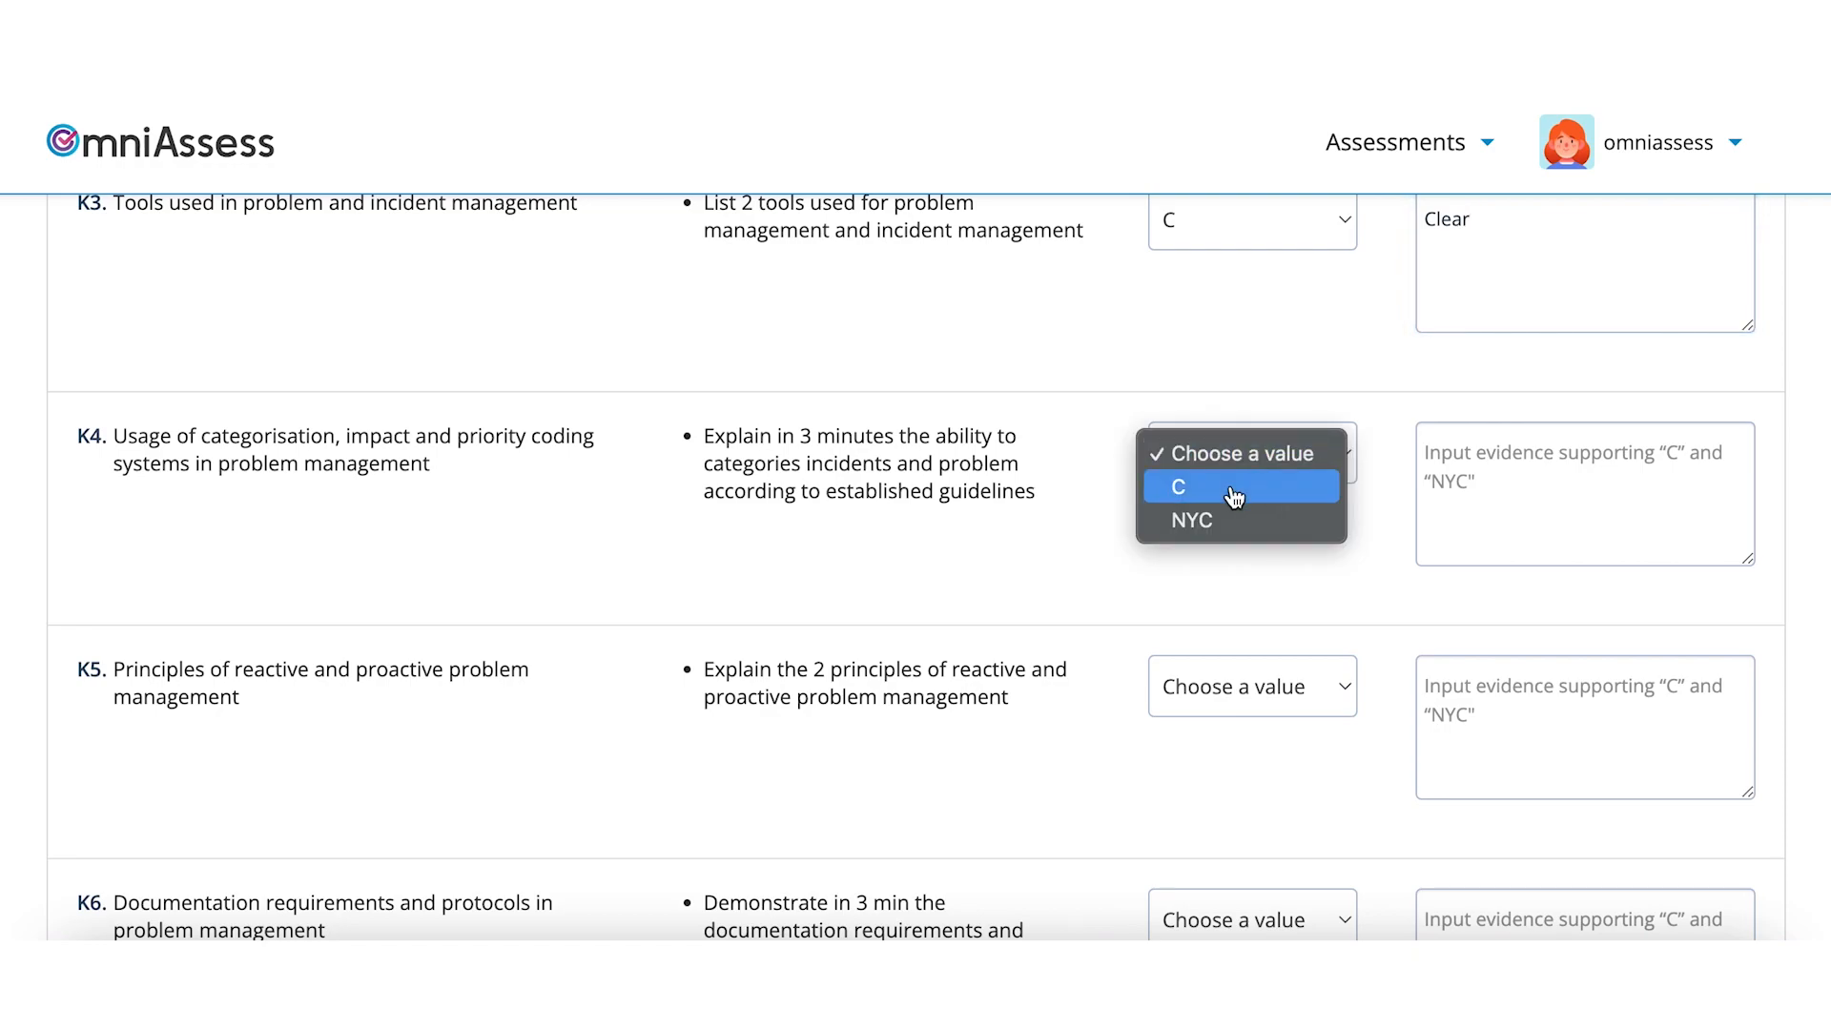
pyautogui.click(1233, 492)
pyautogui.click(1488, 492)
pyautogui.write('Clear')
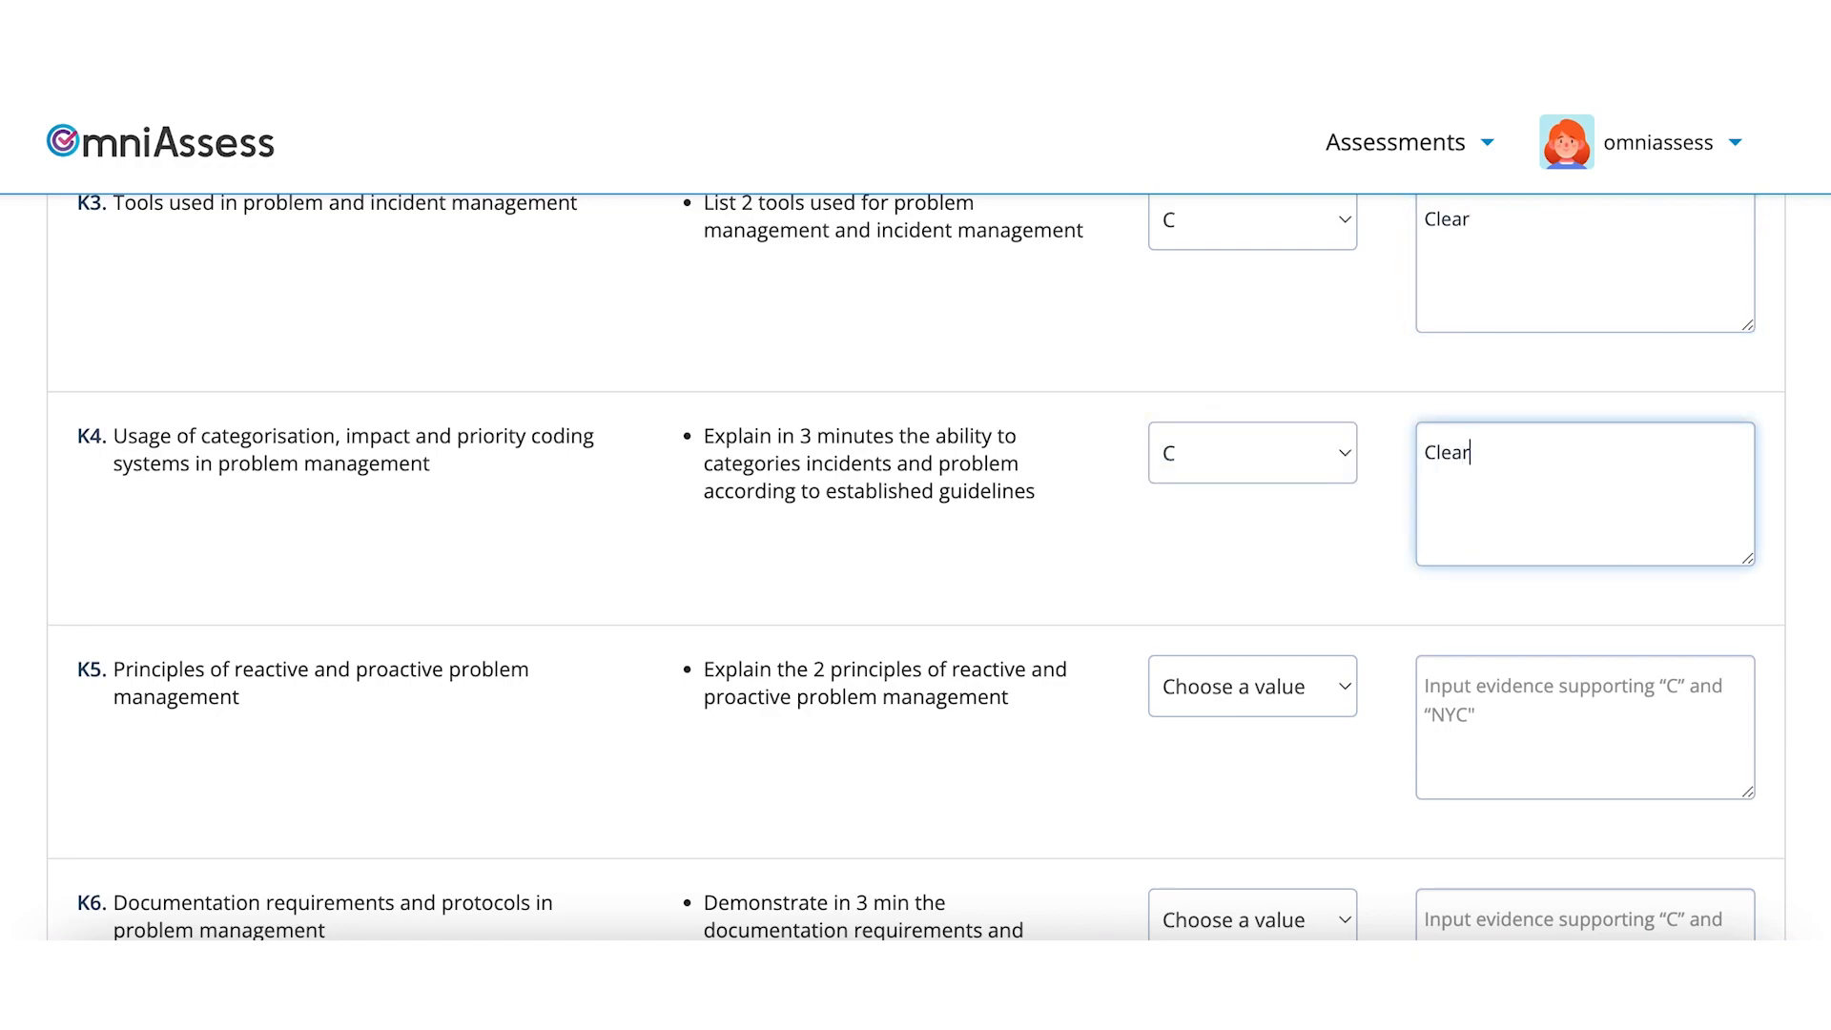
# - Record outcome C for K5, principles of reactive and proactive problem management, with the evidence "Clear"
pyautogui.click(1290, 689)
pyautogui.click(1230, 721)
pyautogui.click(1430, 690)
pyautogui.write('Clear')
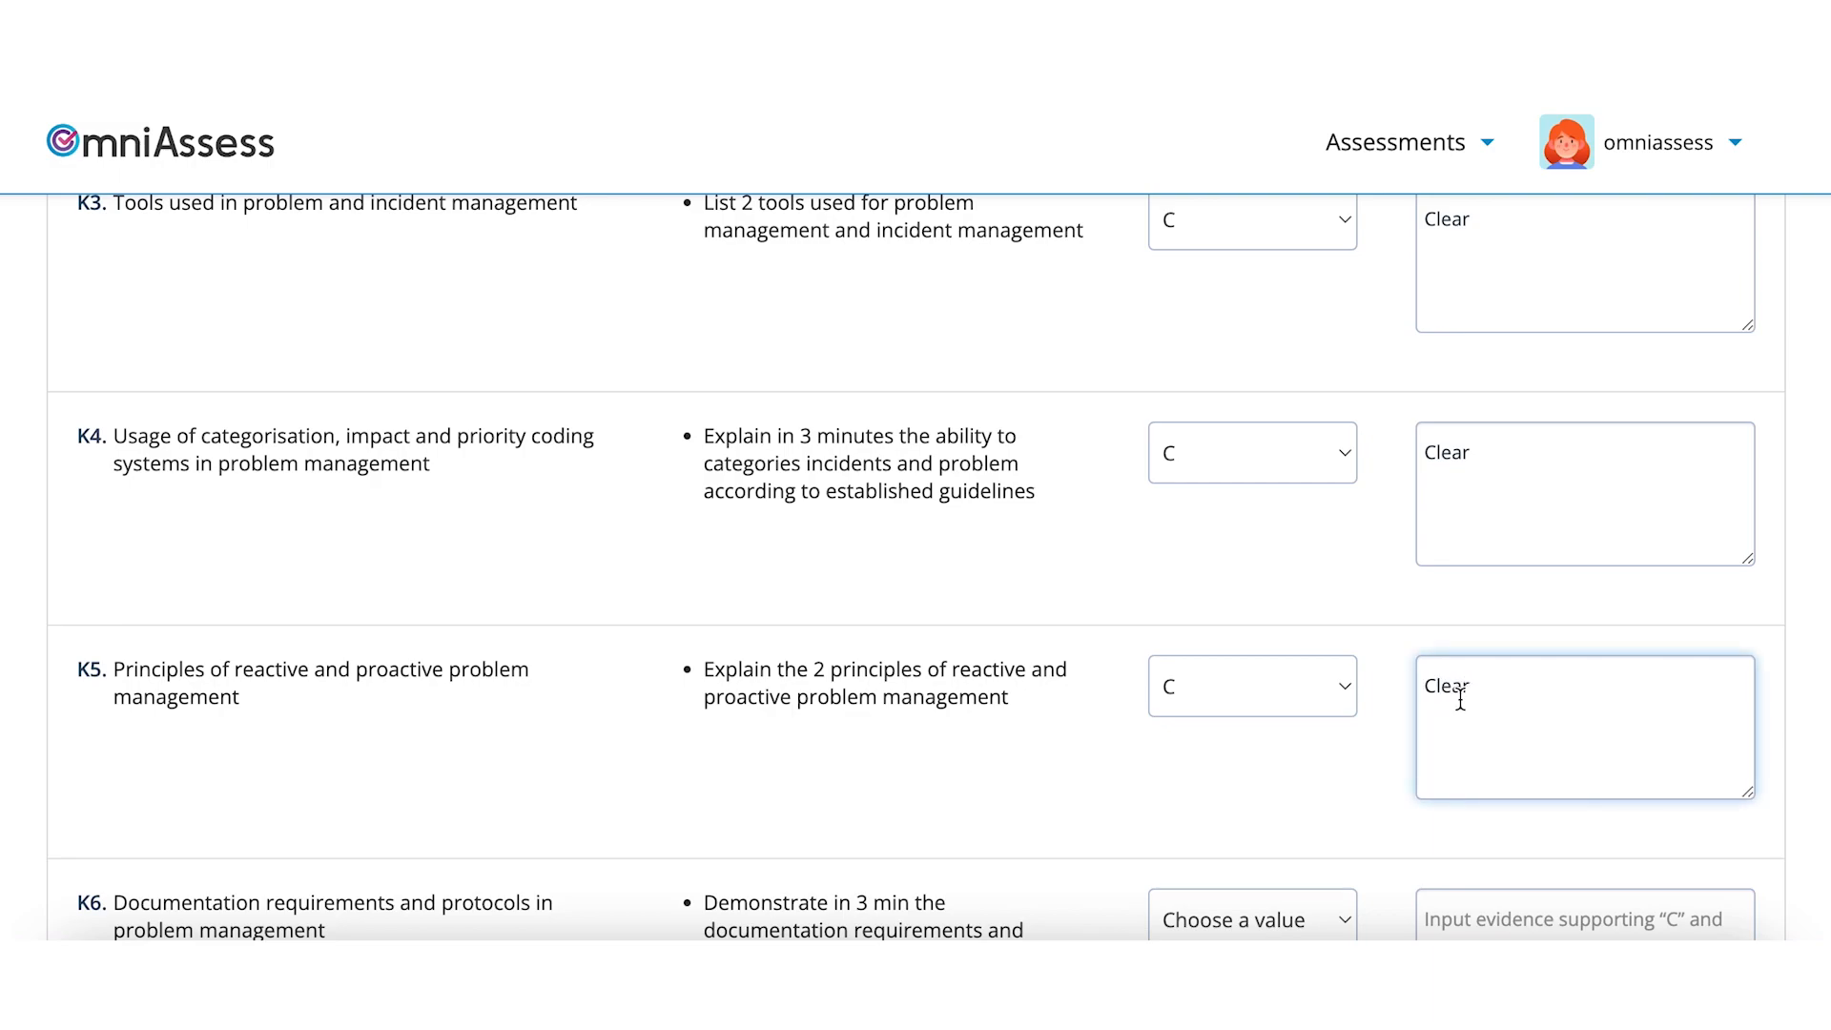
# - Record outcome C for K6, documentation requirements and protocols, with the evidence "Clear"
pyautogui.scroll(-2, 1335, 742)
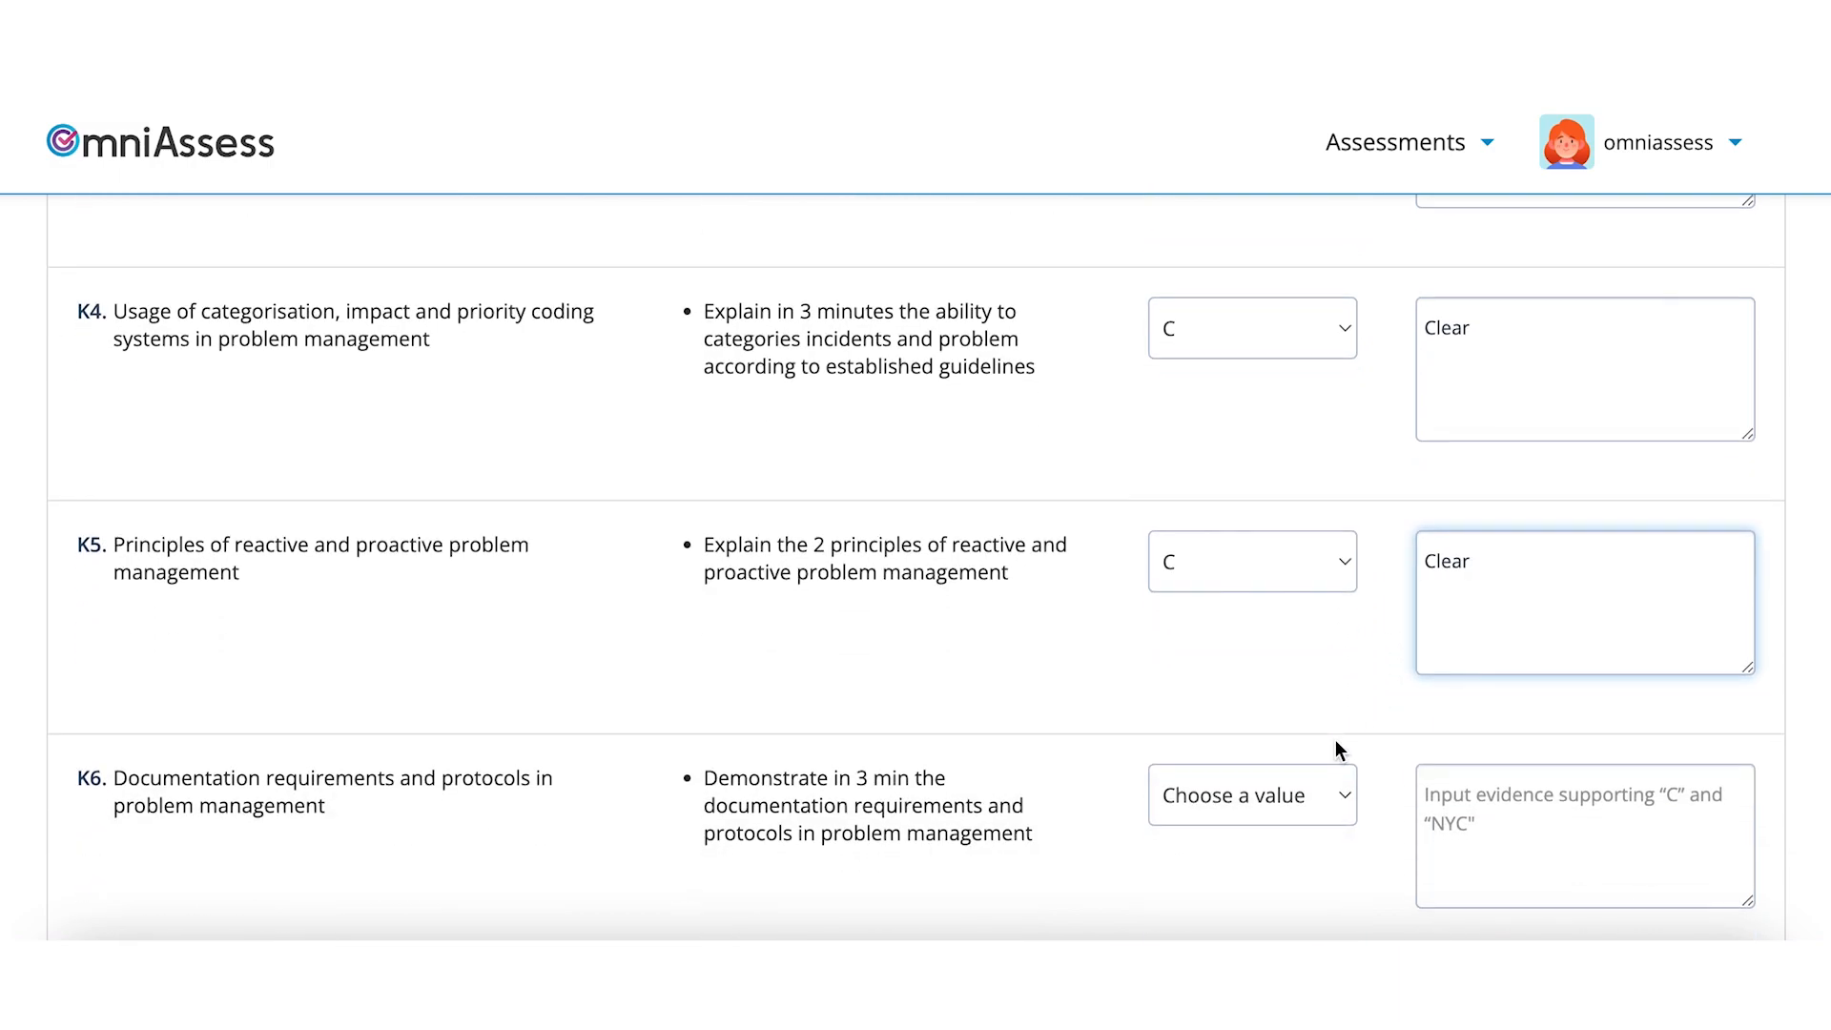
pyautogui.scroll(-3, 1335, 748)
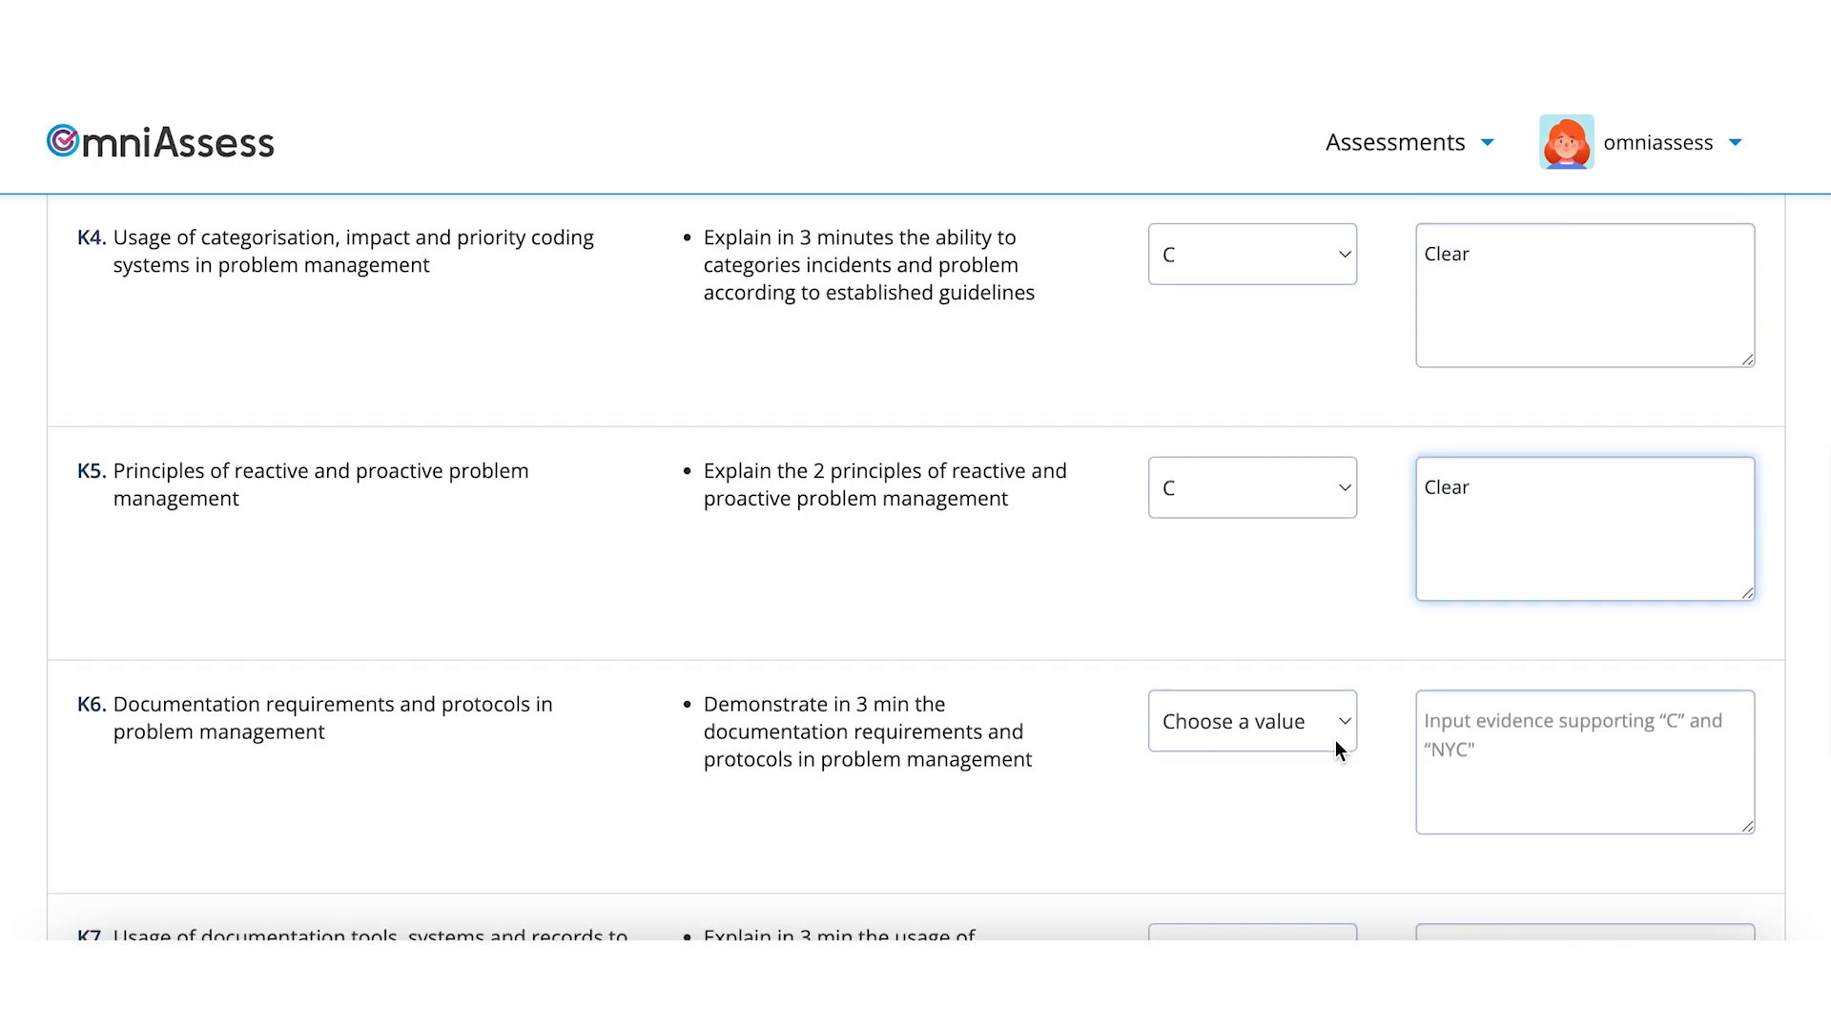
pyautogui.click(1255, 684)
pyautogui.click(1504, 663)
pyautogui.write('Clear')
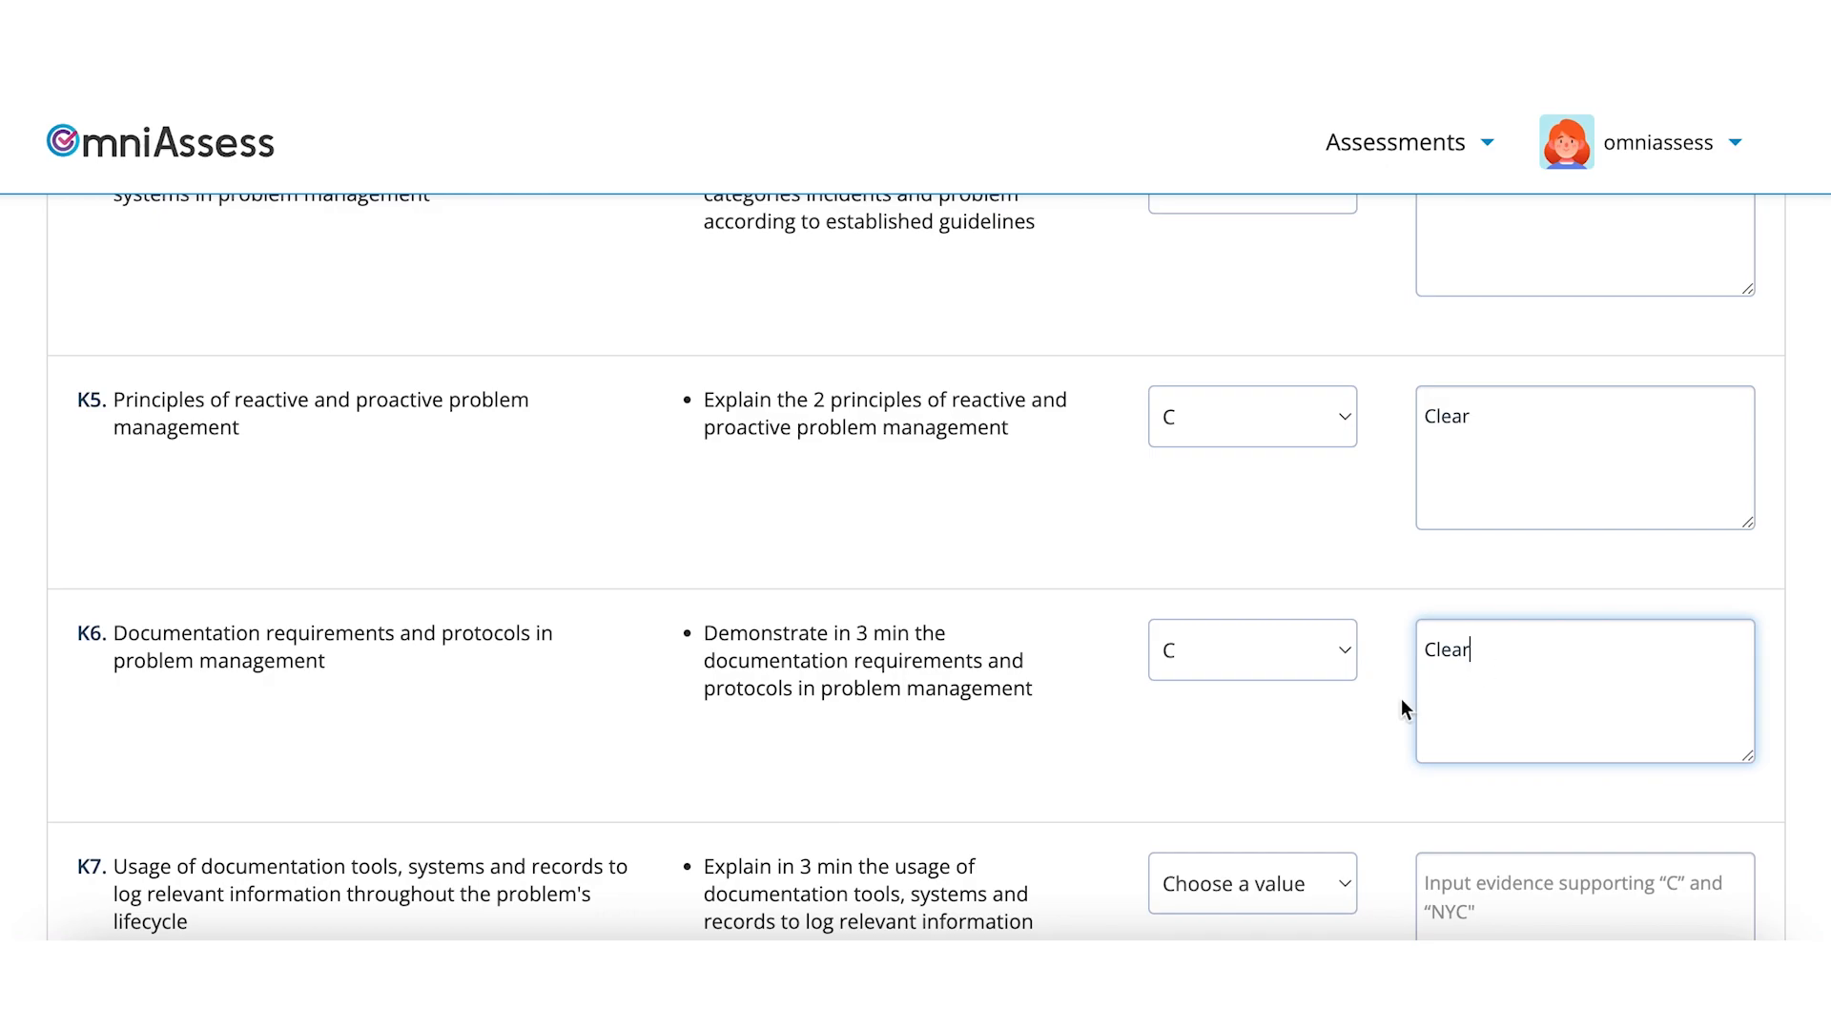
# - Record outcome C for K7 with the evidence "Clear" and proceed to the Assessment Summary
pyautogui.scroll(-4, 1400, 698)
pyautogui.click(1266, 551)
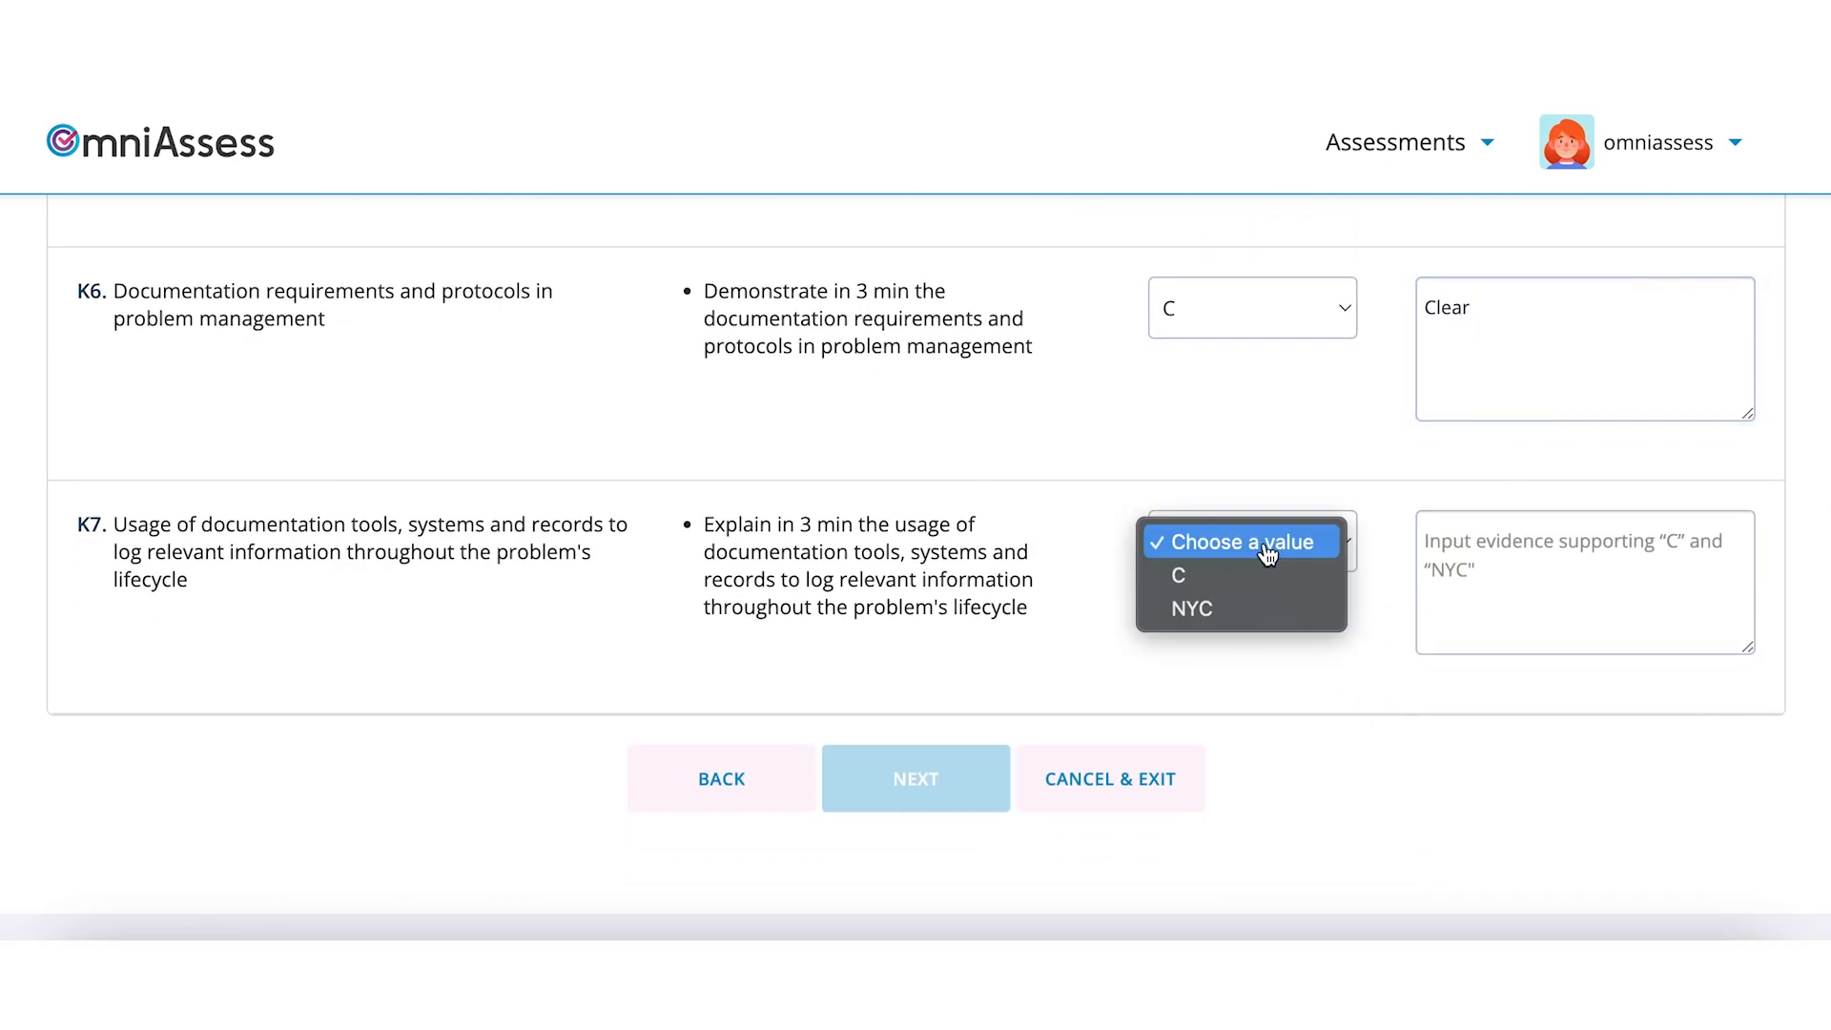
pyautogui.click(1251, 572)
pyautogui.click(1473, 562)
pyautogui.write('Clear')
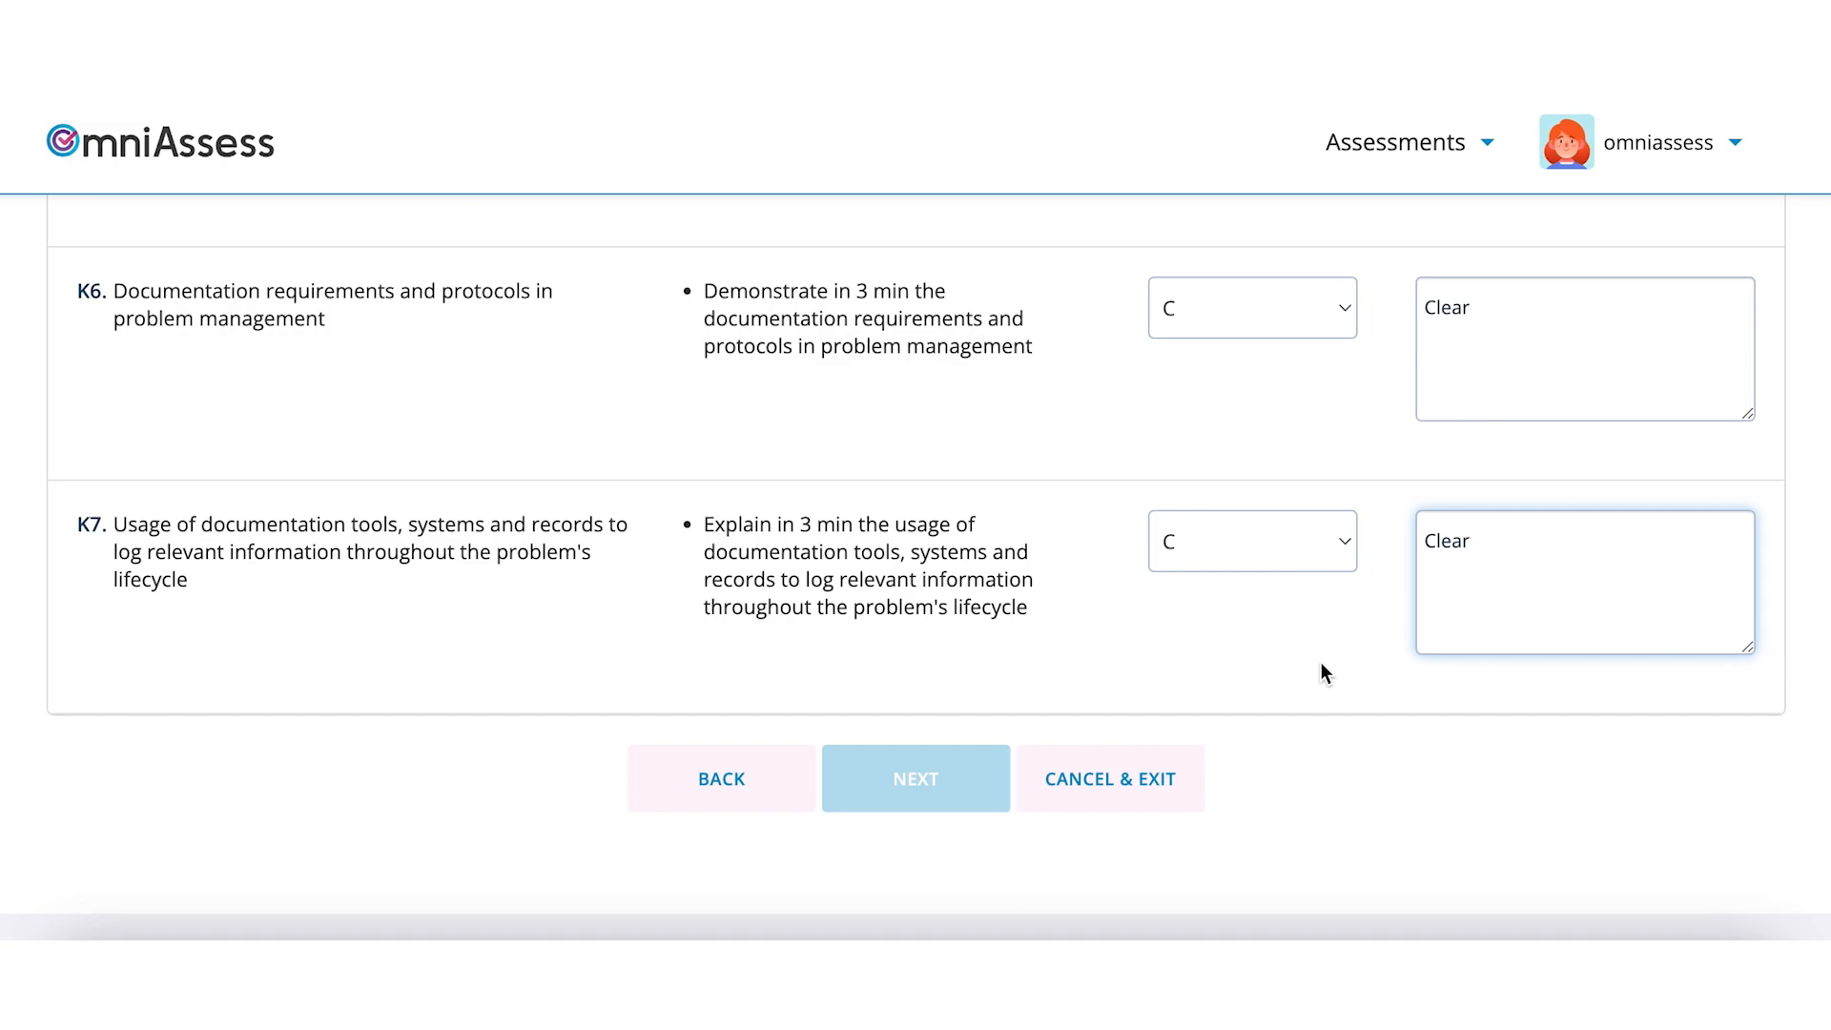
pyautogui.scroll(1, 1321, 672)
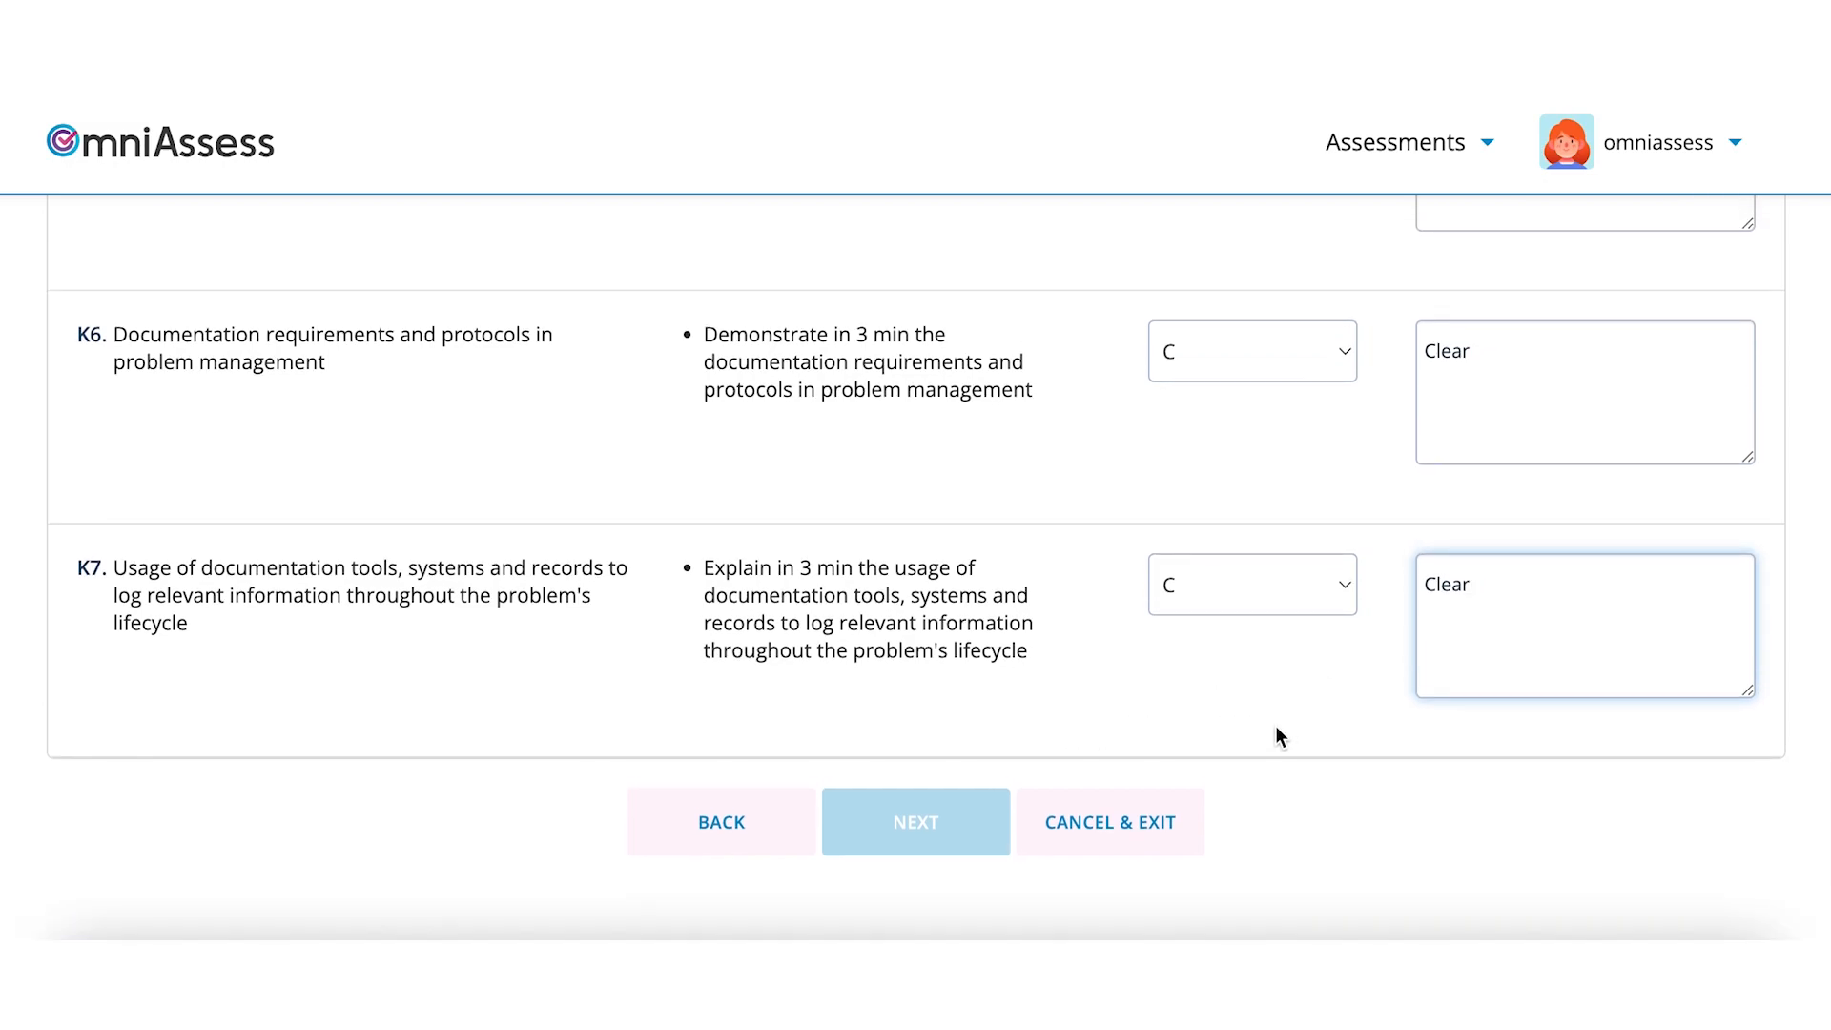
pyautogui.click(1278, 735)
pyautogui.click(893, 836)
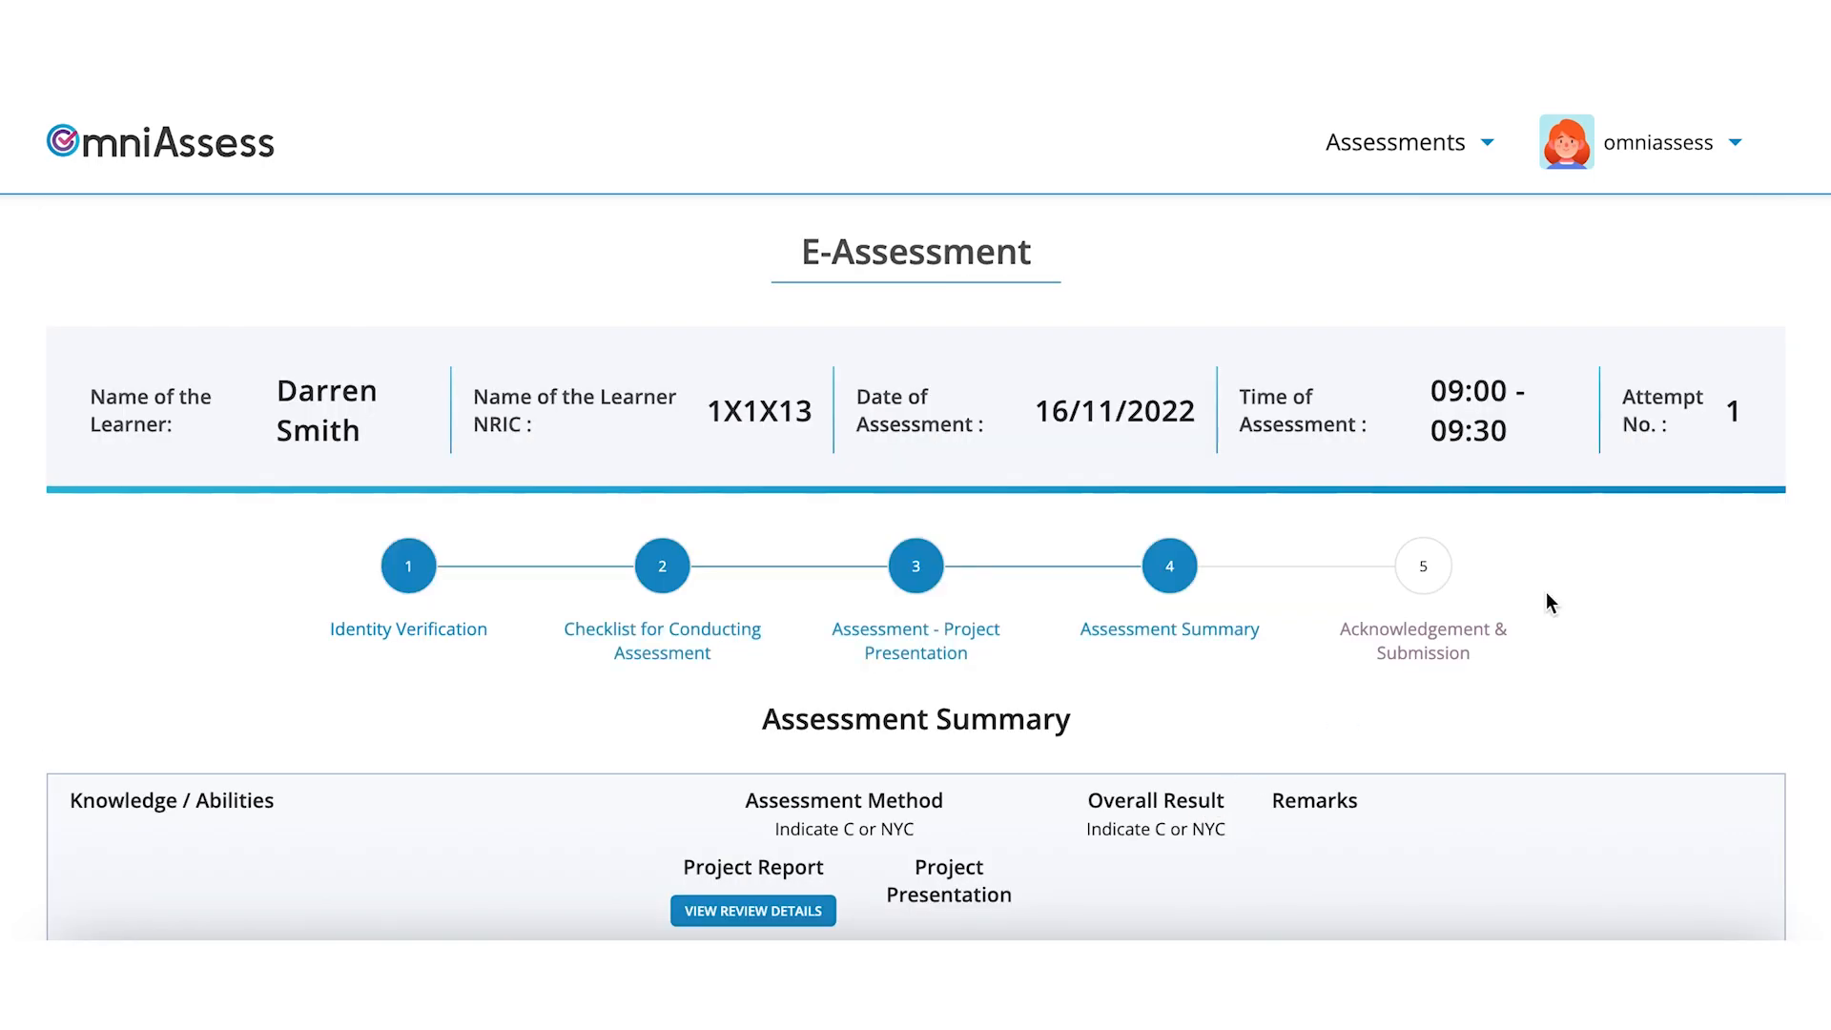
# - Enter the remark "Clear" for abilities A1 and A2 in the Assessment Summary
pyautogui.scroll(-3, 1531, 626)
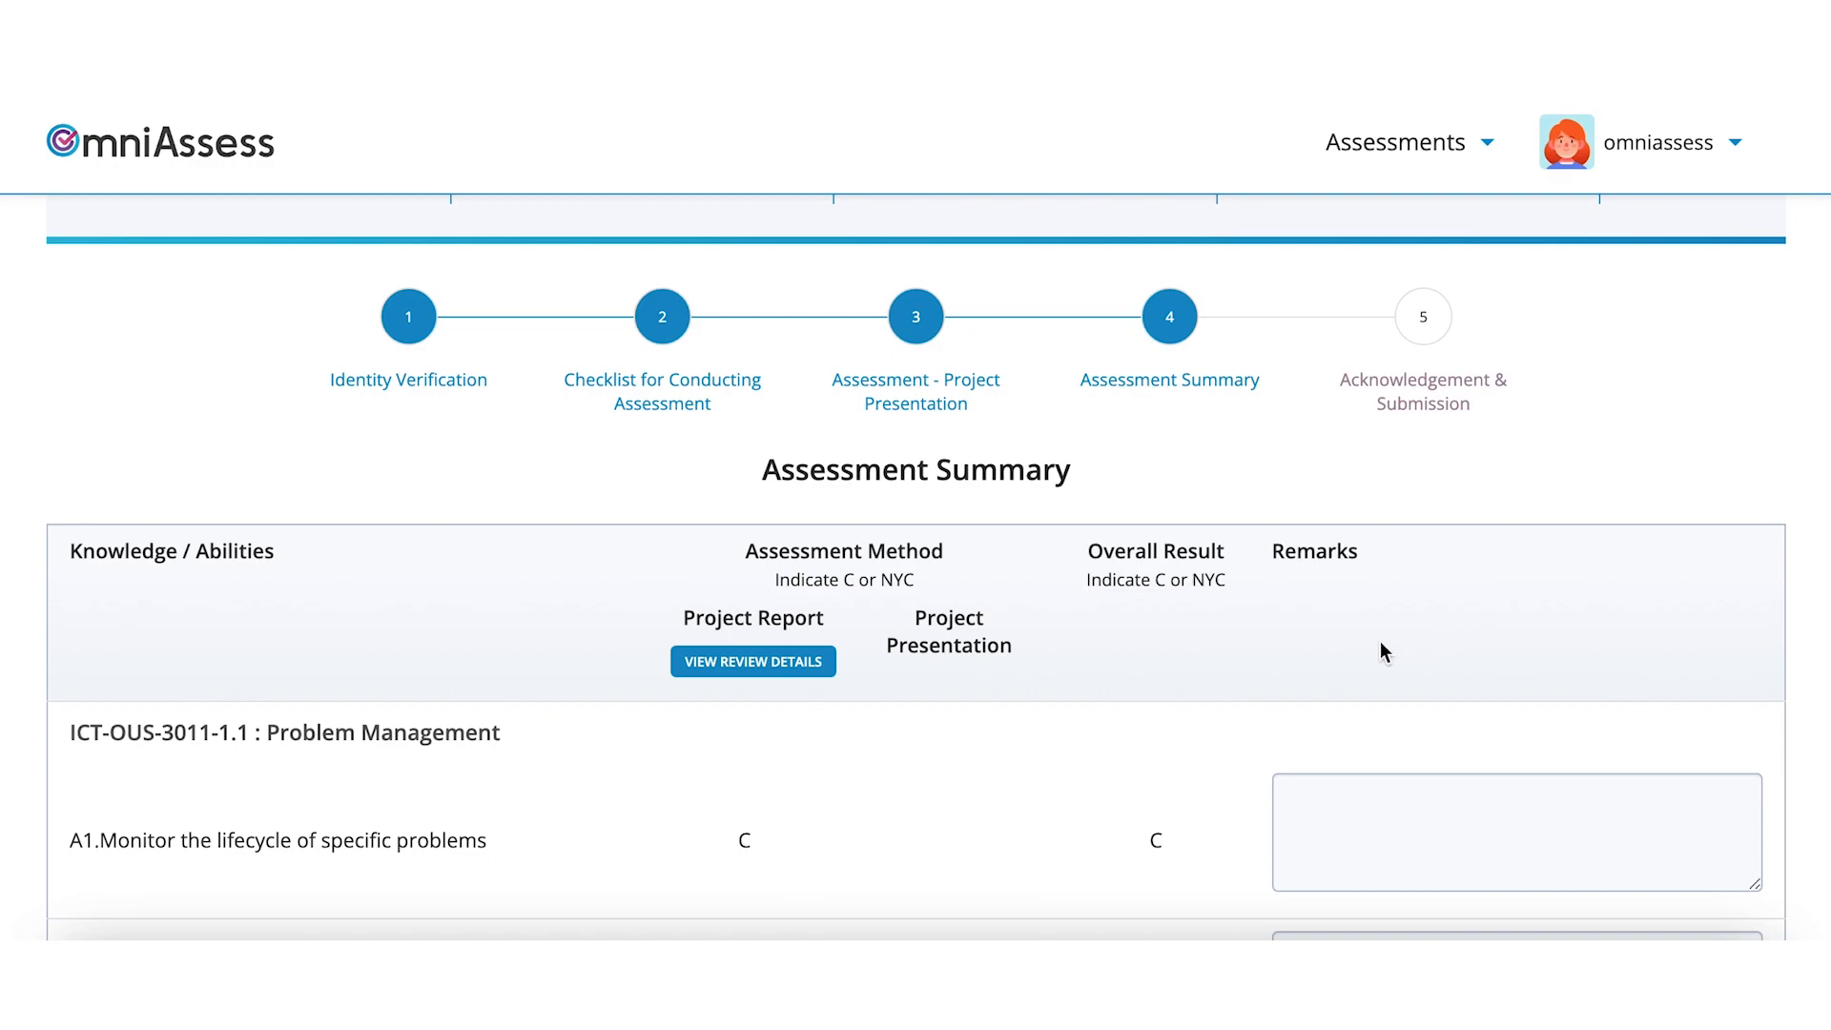
pyautogui.scroll(-1, 1300, 649)
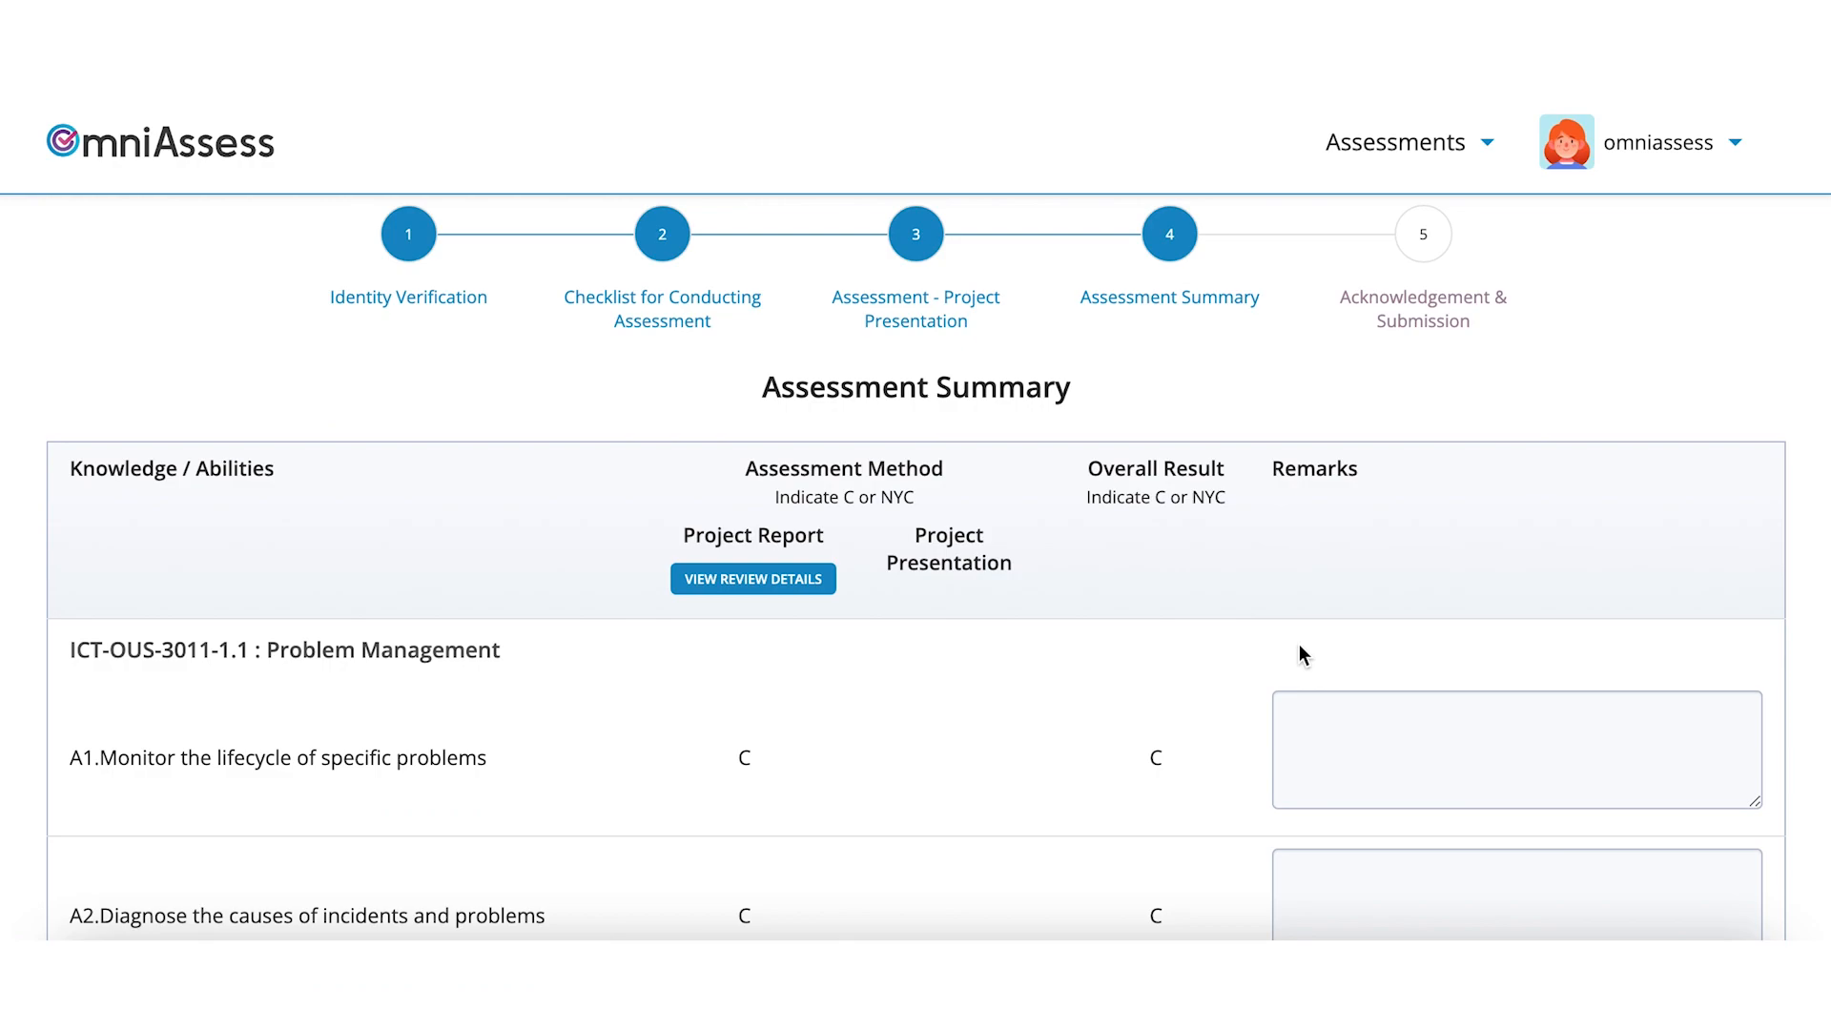
pyautogui.scroll(-1, 1300, 648)
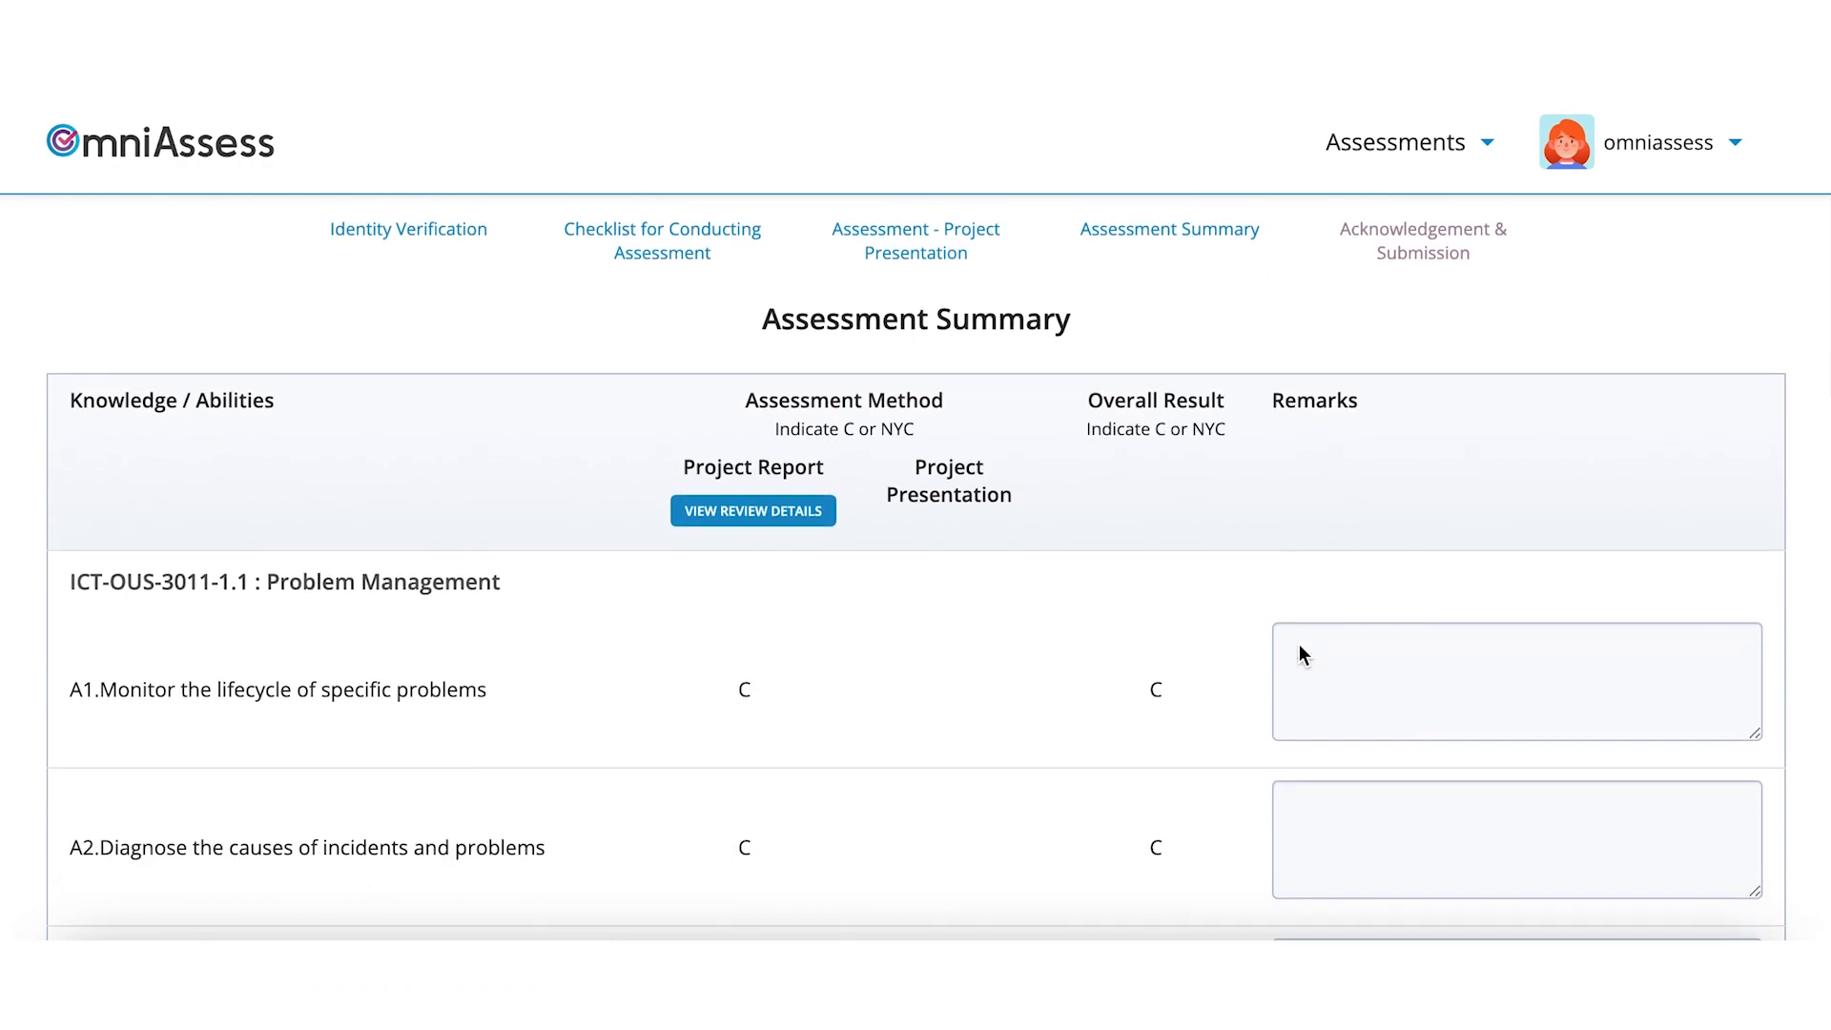
pyautogui.scroll(-1, 1300, 644)
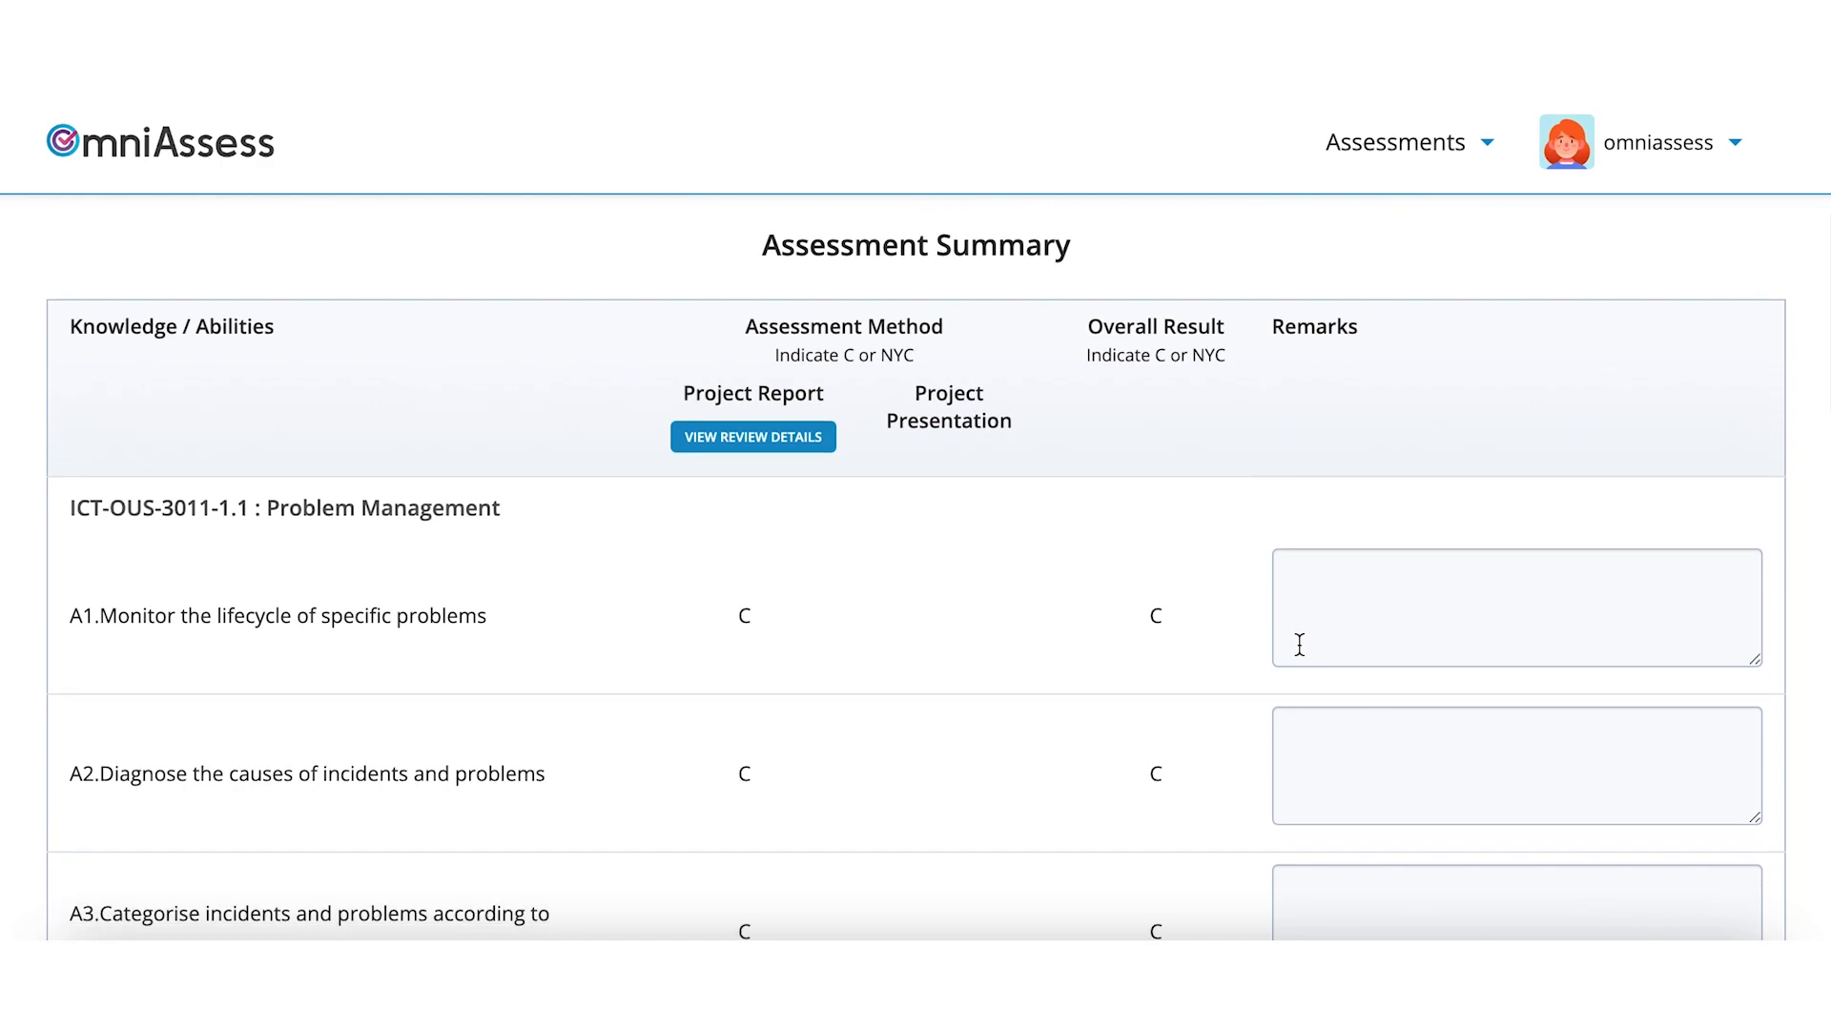
pyautogui.scroll(-1, 1300, 645)
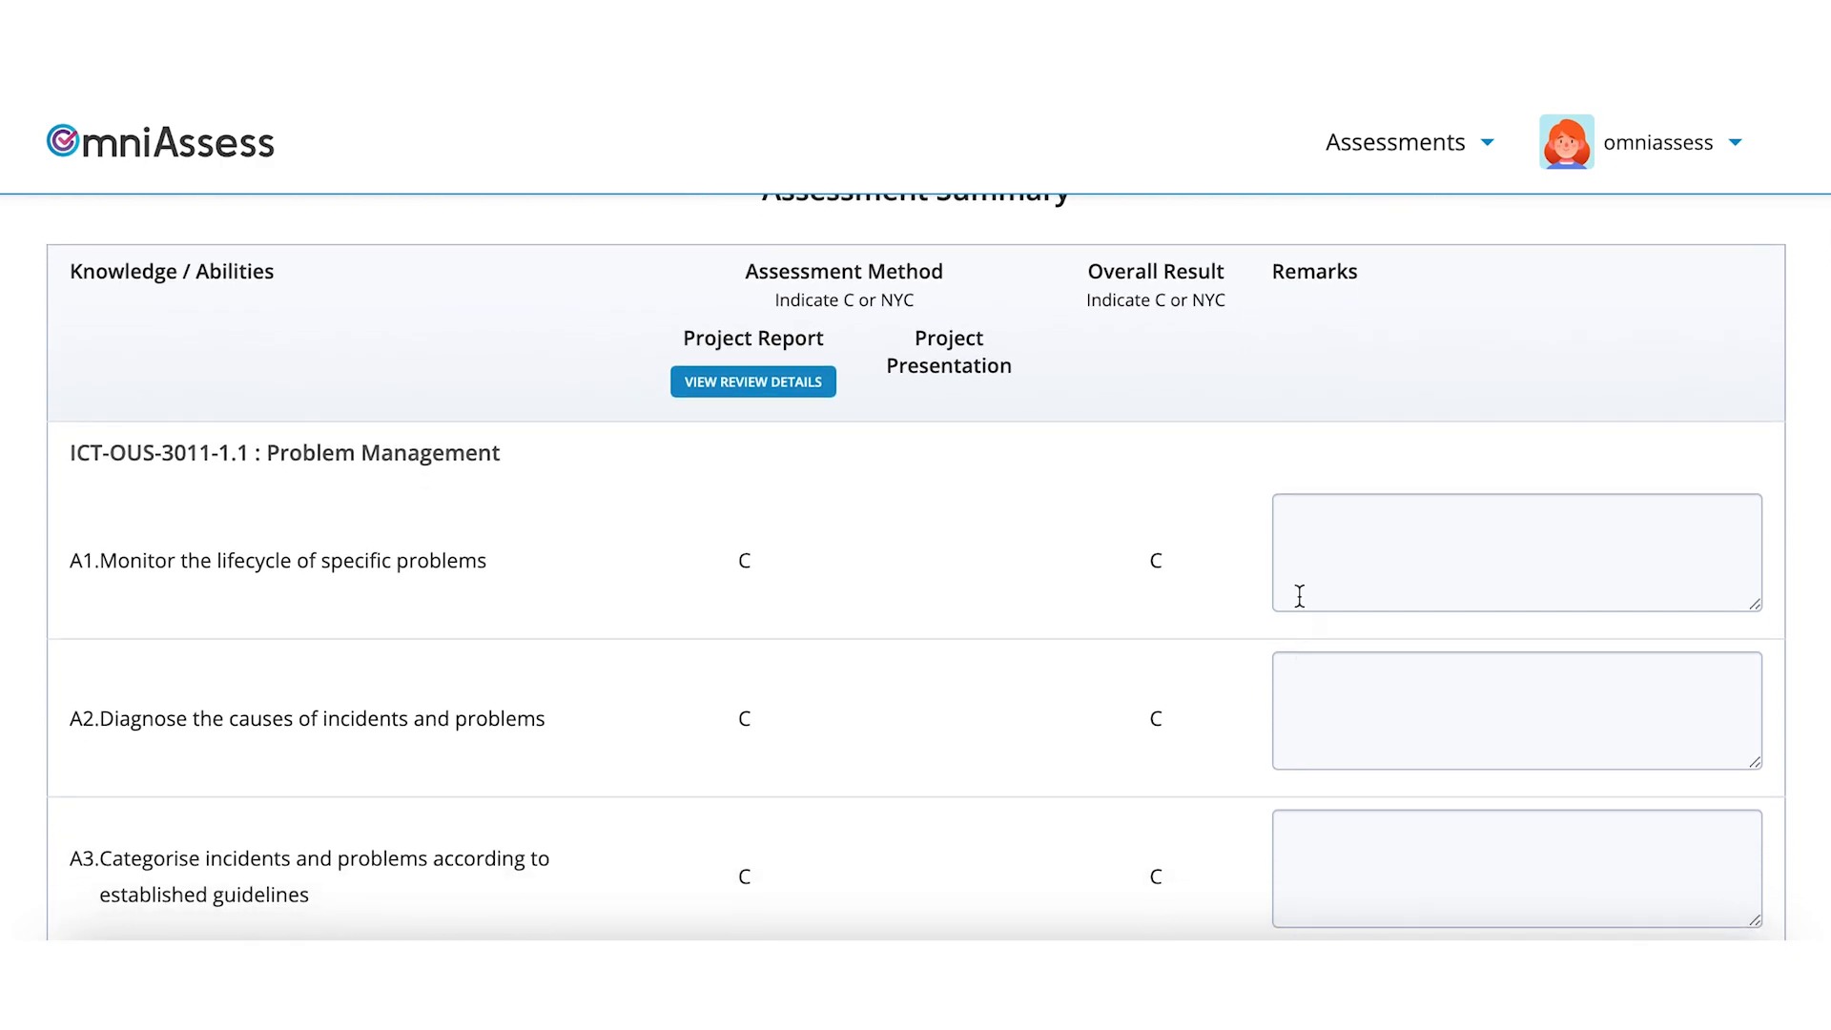
pyautogui.click(1302, 558)
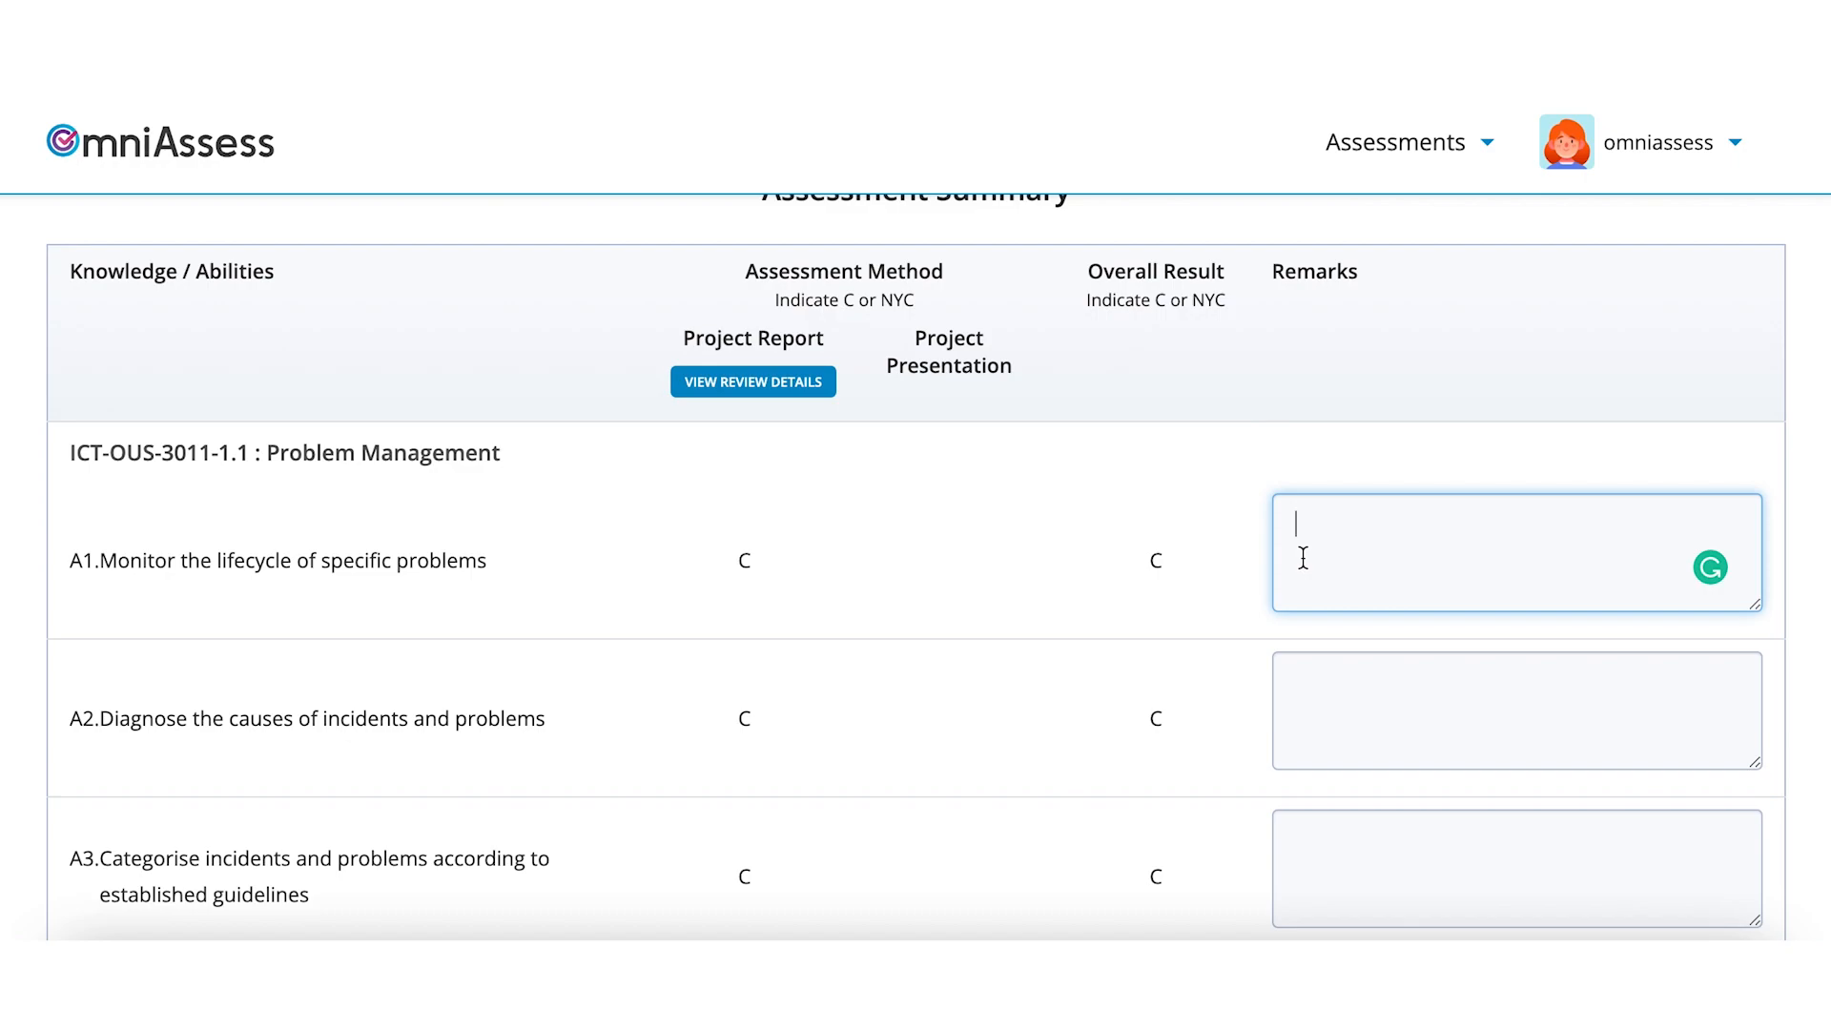
pyautogui.write('Clear')
pyautogui.click(1333, 728)
pyautogui.write('Clear')
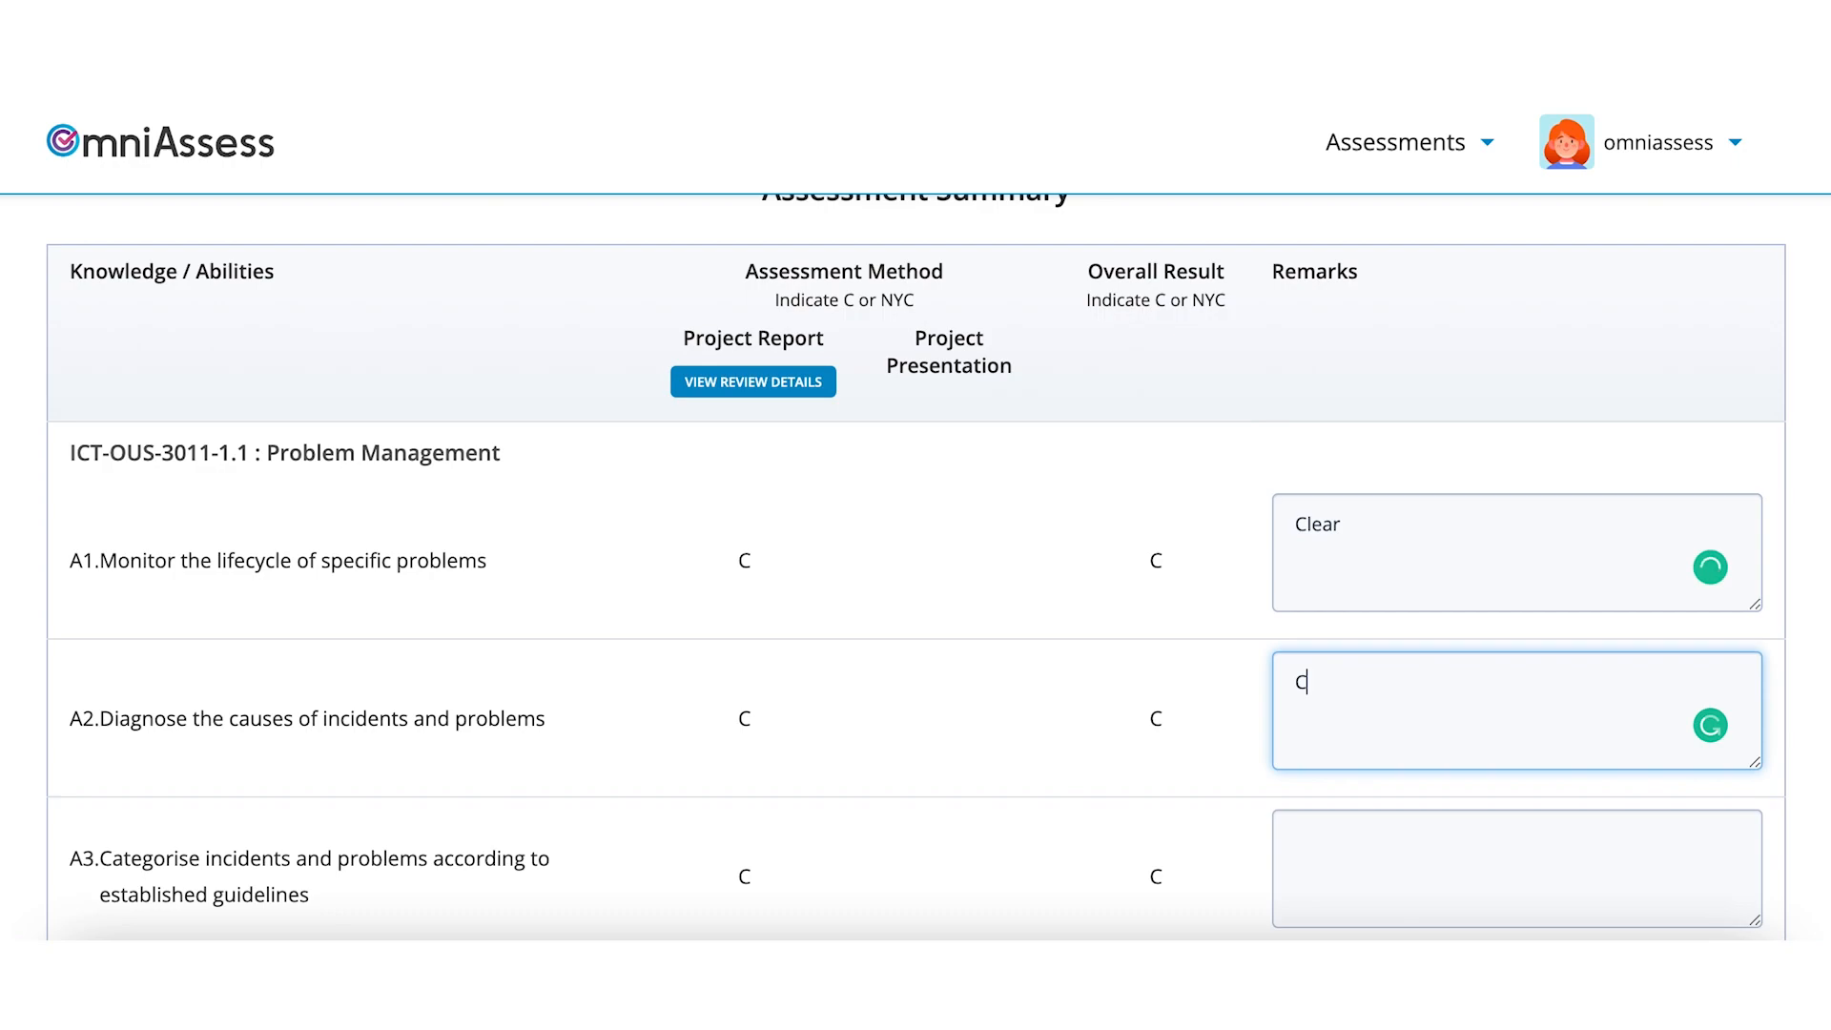
# - Enter the remark "Clear" for A3, categorising incidents and problems, and A4, identifying appropriate solutions
pyautogui.scroll(-2, 1333, 734)
pyautogui.click(1333, 741)
pyautogui.write('Clear')
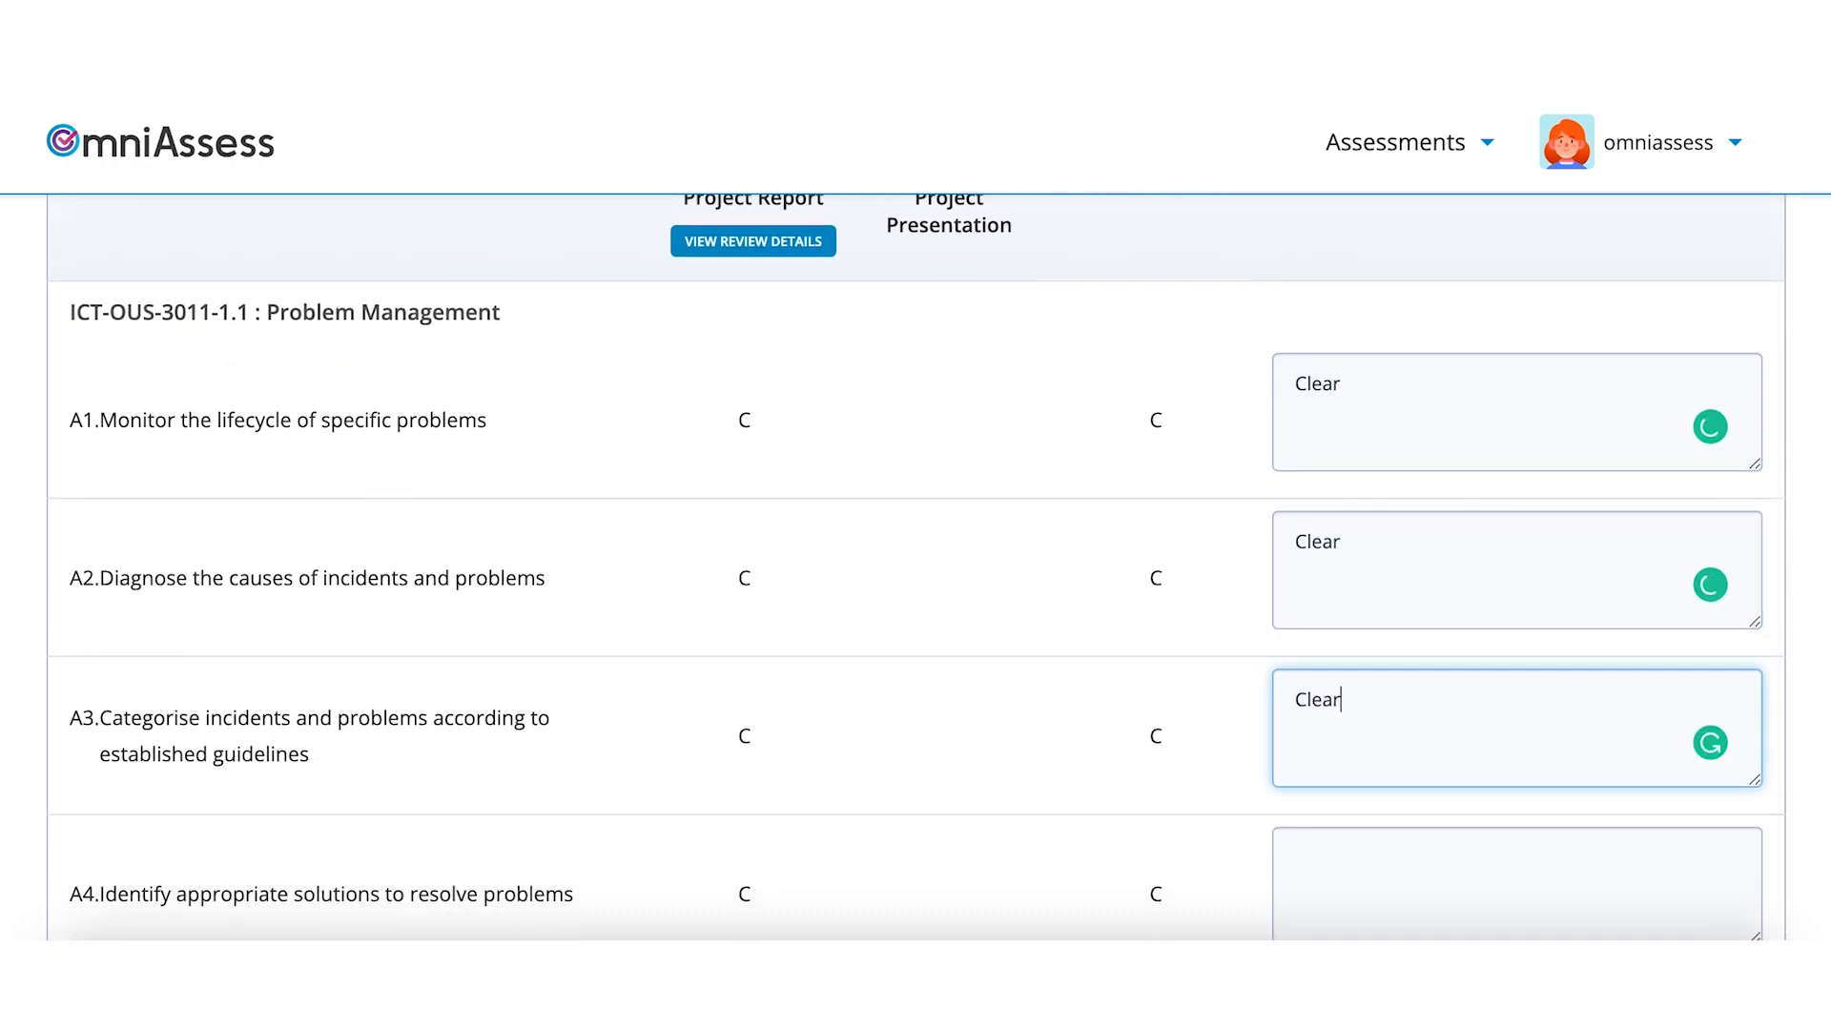
pyautogui.scroll(-4, 1336, 740)
pyautogui.click(1355, 602)
pyautogui.write('Clear')
# - Enter the remark "Clear" for abilities A5, A6 and A7, from implementing solutions to documenting problem information
pyautogui.scroll(-3, 1355, 603)
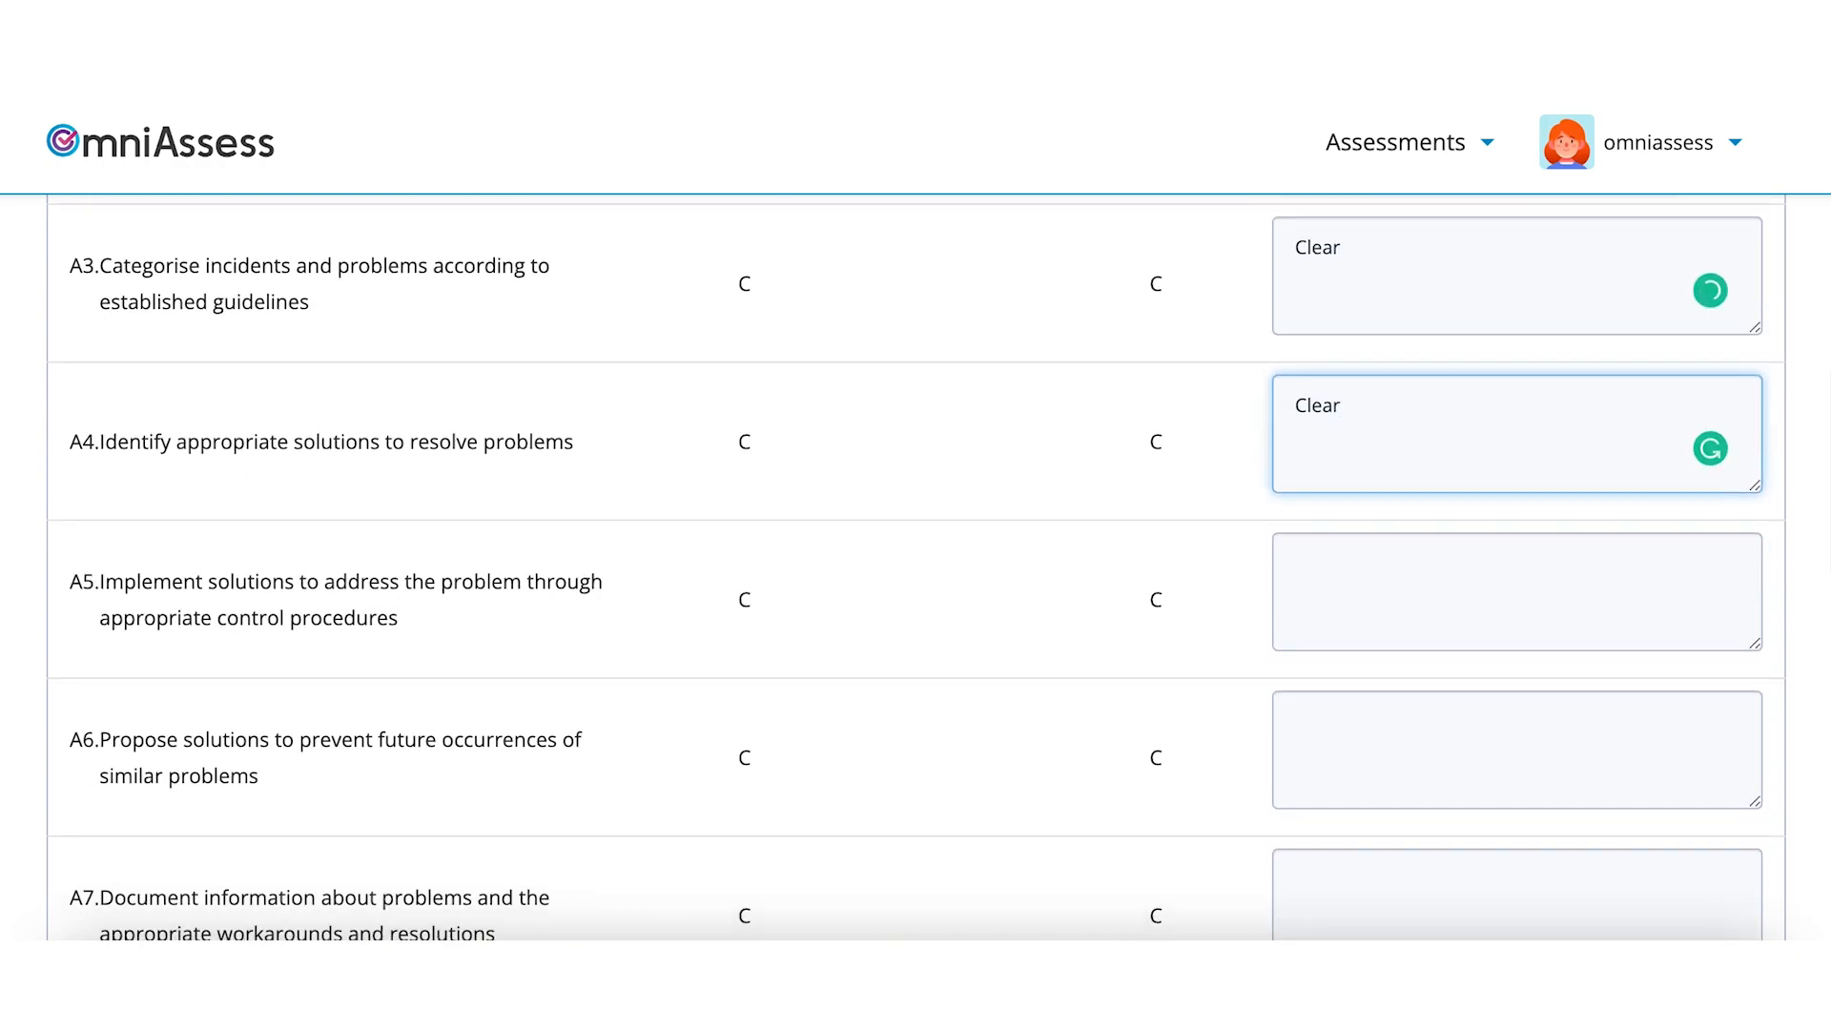
pyautogui.click(1356, 589)
pyautogui.write('Clear')
pyautogui.click(1347, 720)
pyautogui.write('Clear')
pyautogui.scroll(-3, 1347, 720)
pyautogui.scroll(-2, 1312, 725)
pyautogui.click(1341, 639)
pyautogui.write('Clear')
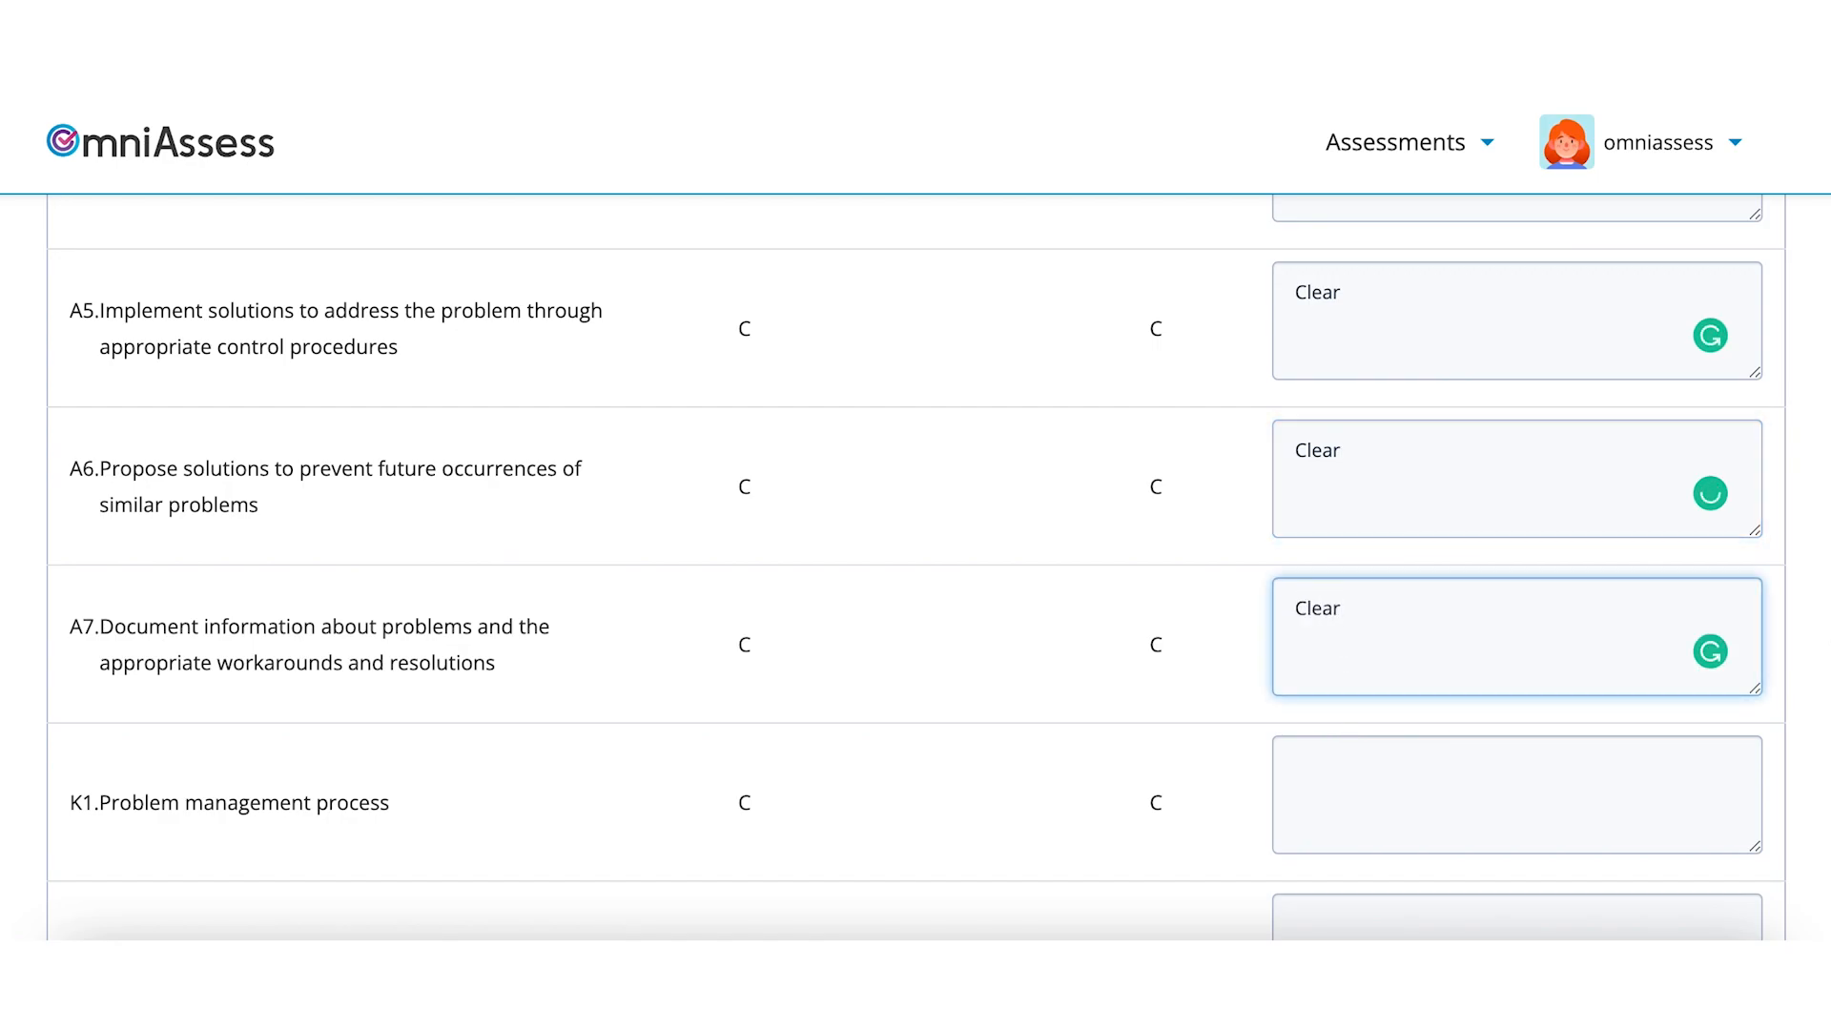
# - Enter the remark "Clear" for K1, problem management process, and K2, incident management process
pyautogui.scroll(-3, 1314, 490)
pyautogui.click(1315, 490)
pyautogui.write('Clear')
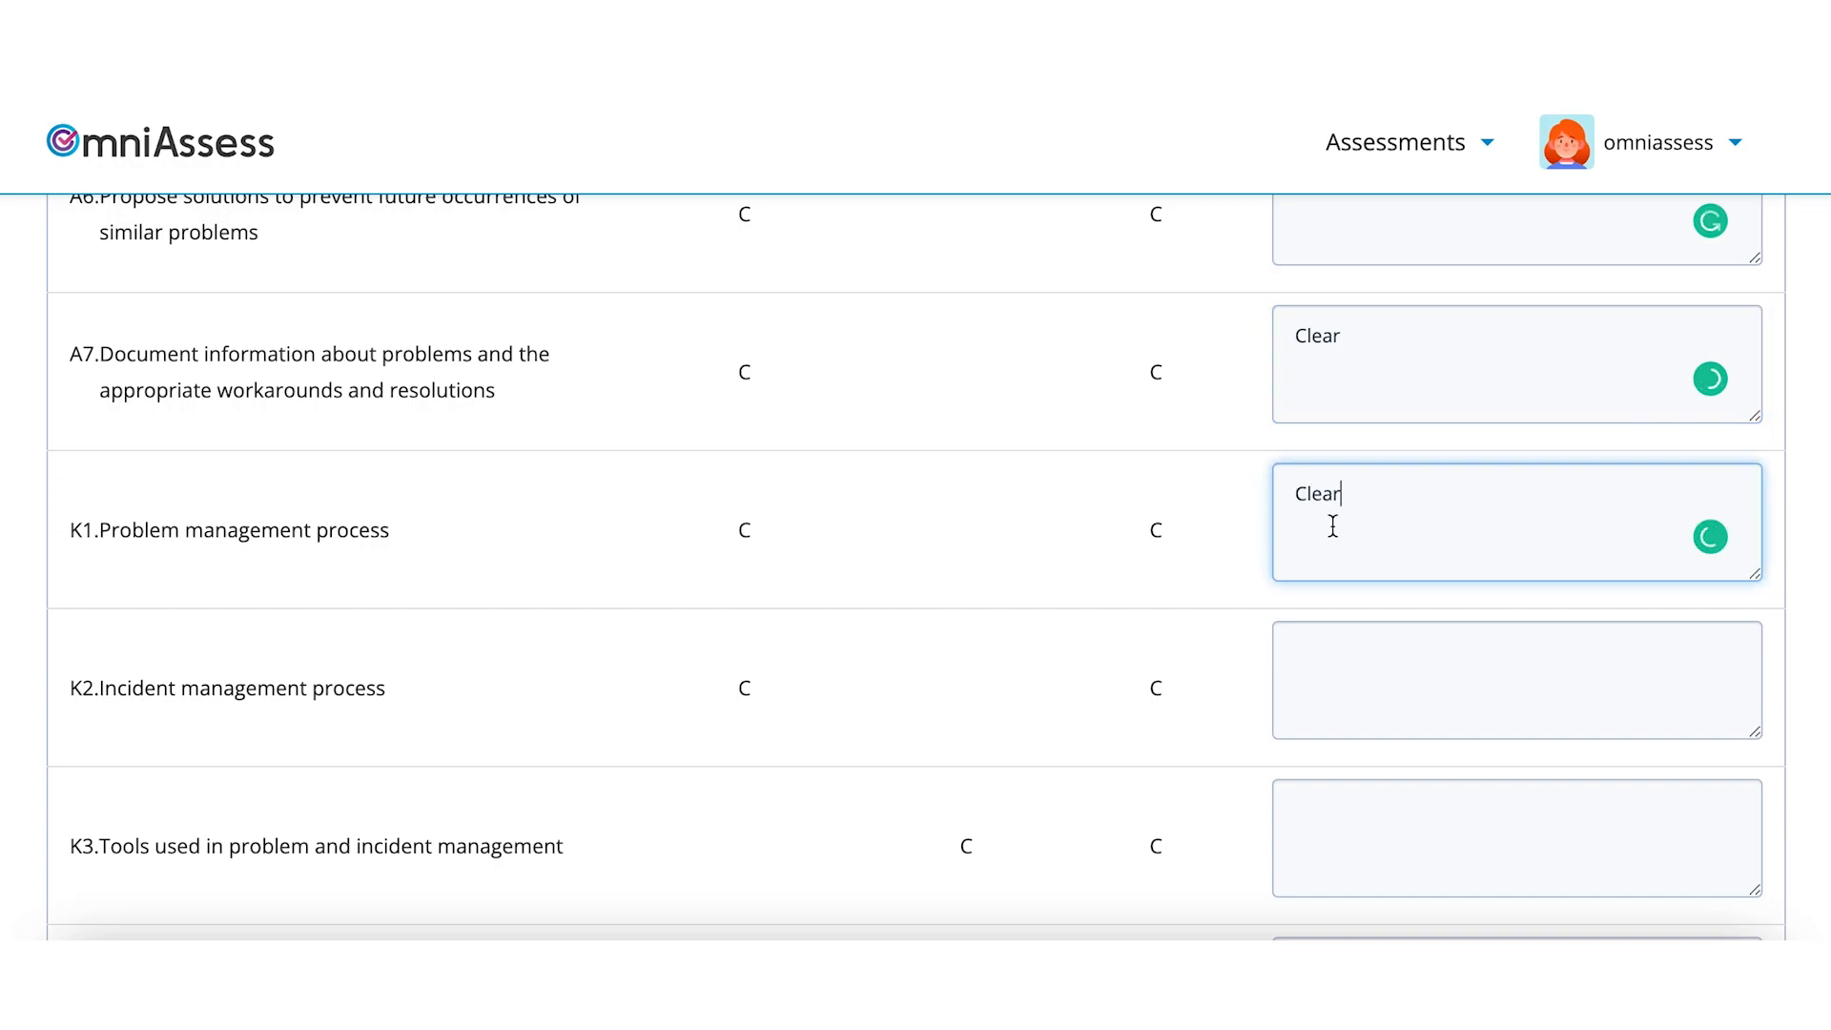
pyautogui.click(1340, 645)
pyautogui.write('Clear')
# - Enter the remark "Clear" for knowledge items K3 and K4 in the Assessment Summary
pyautogui.scroll(-2, 1392, 683)
pyautogui.scroll(-2, 1394, 685)
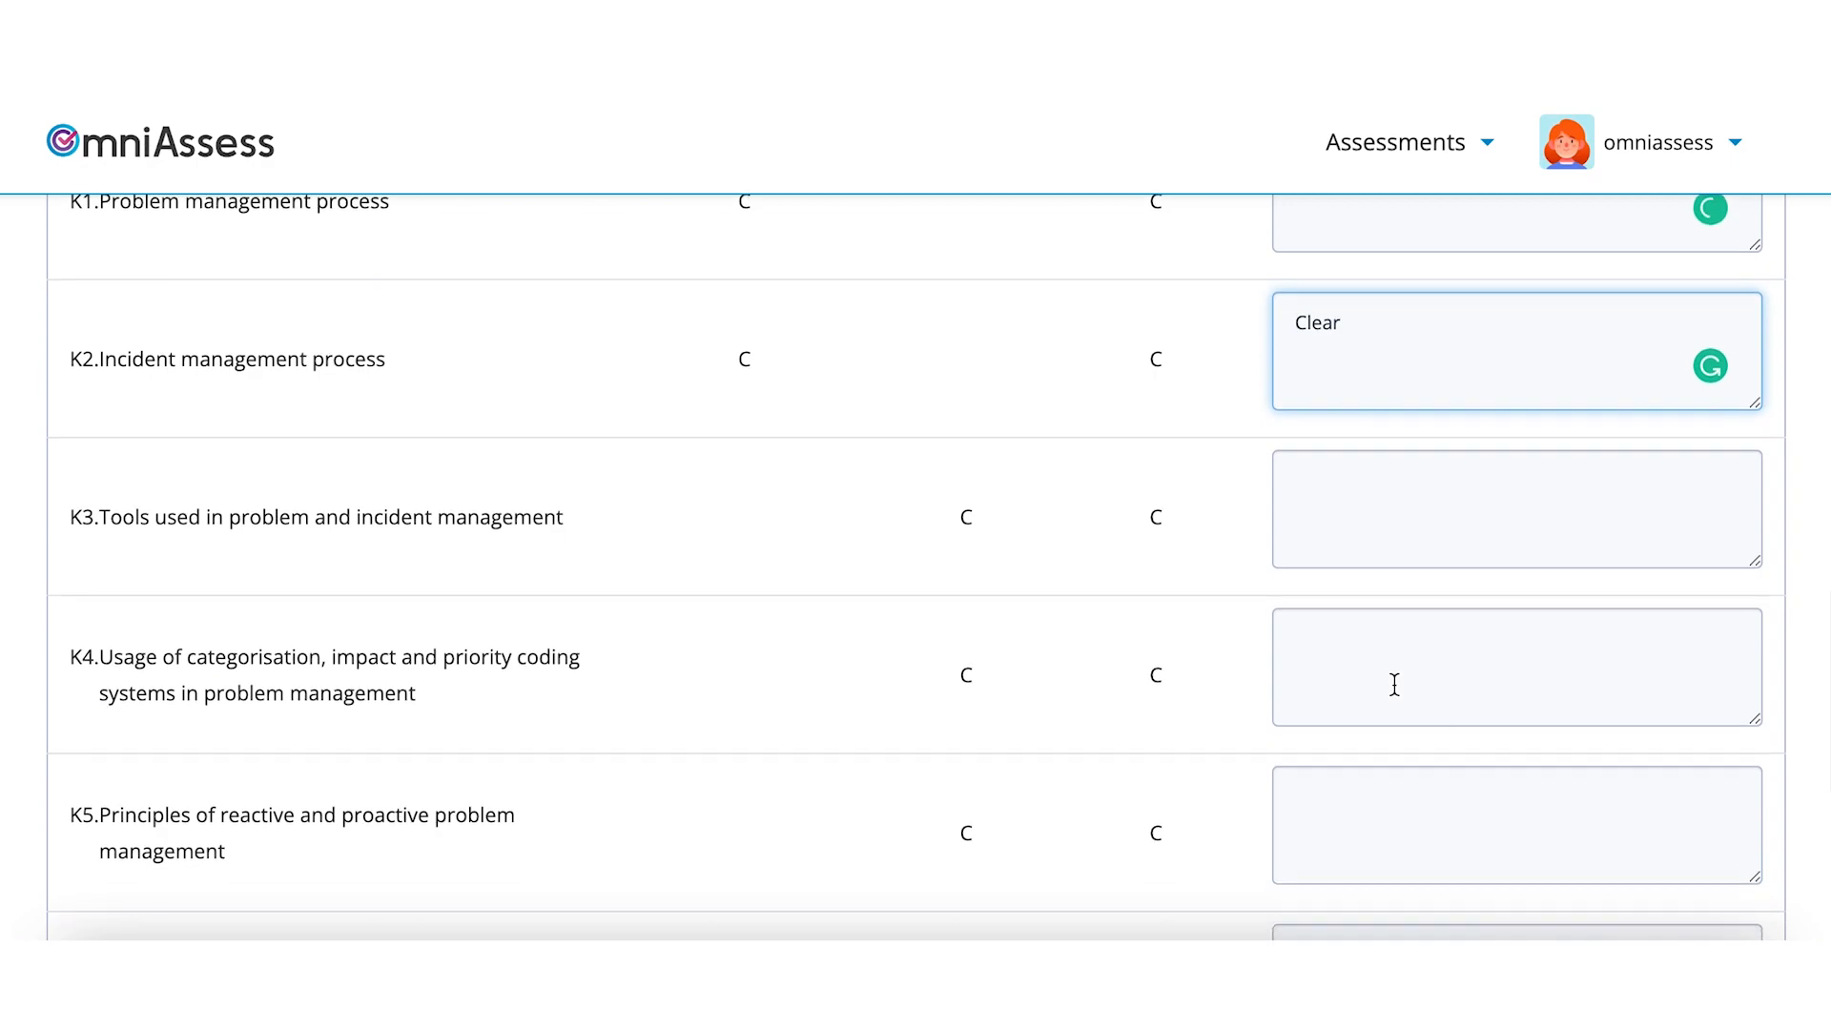
pyautogui.click(1338, 484)
pyautogui.write('Clear')
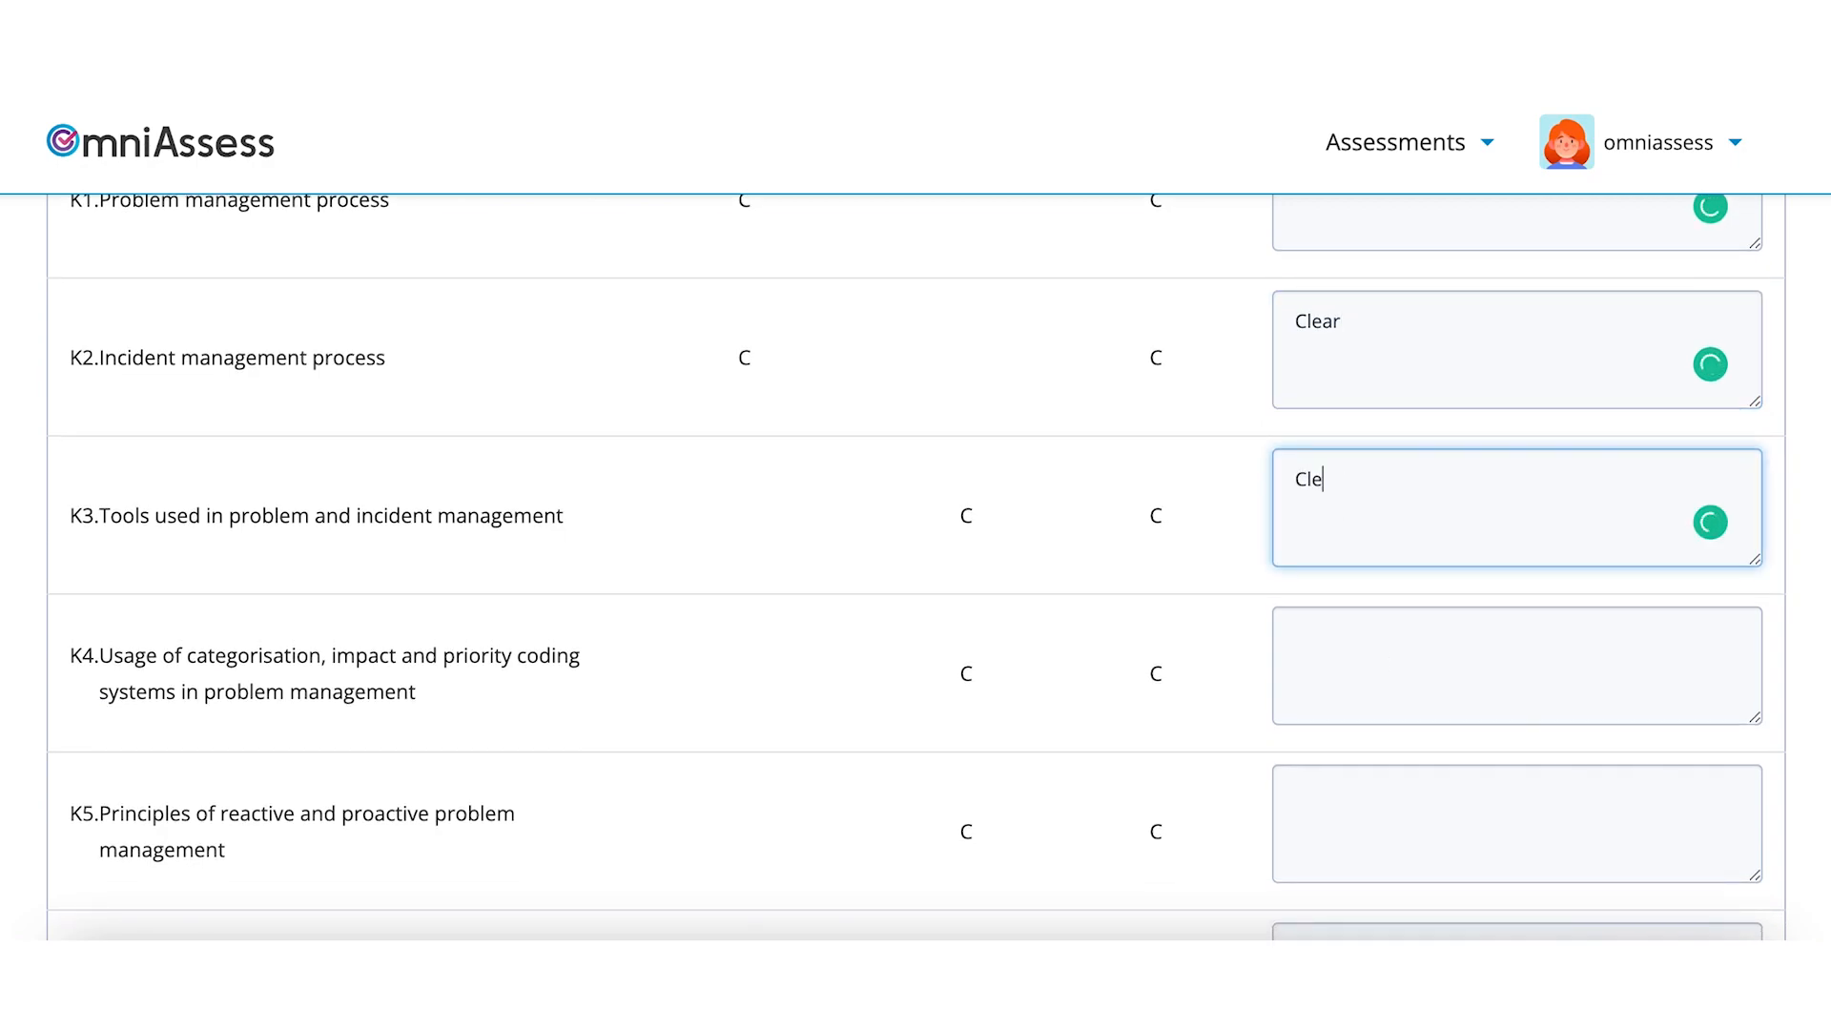
pyautogui.click(1353, 647)
pyautogui.write('Clear')
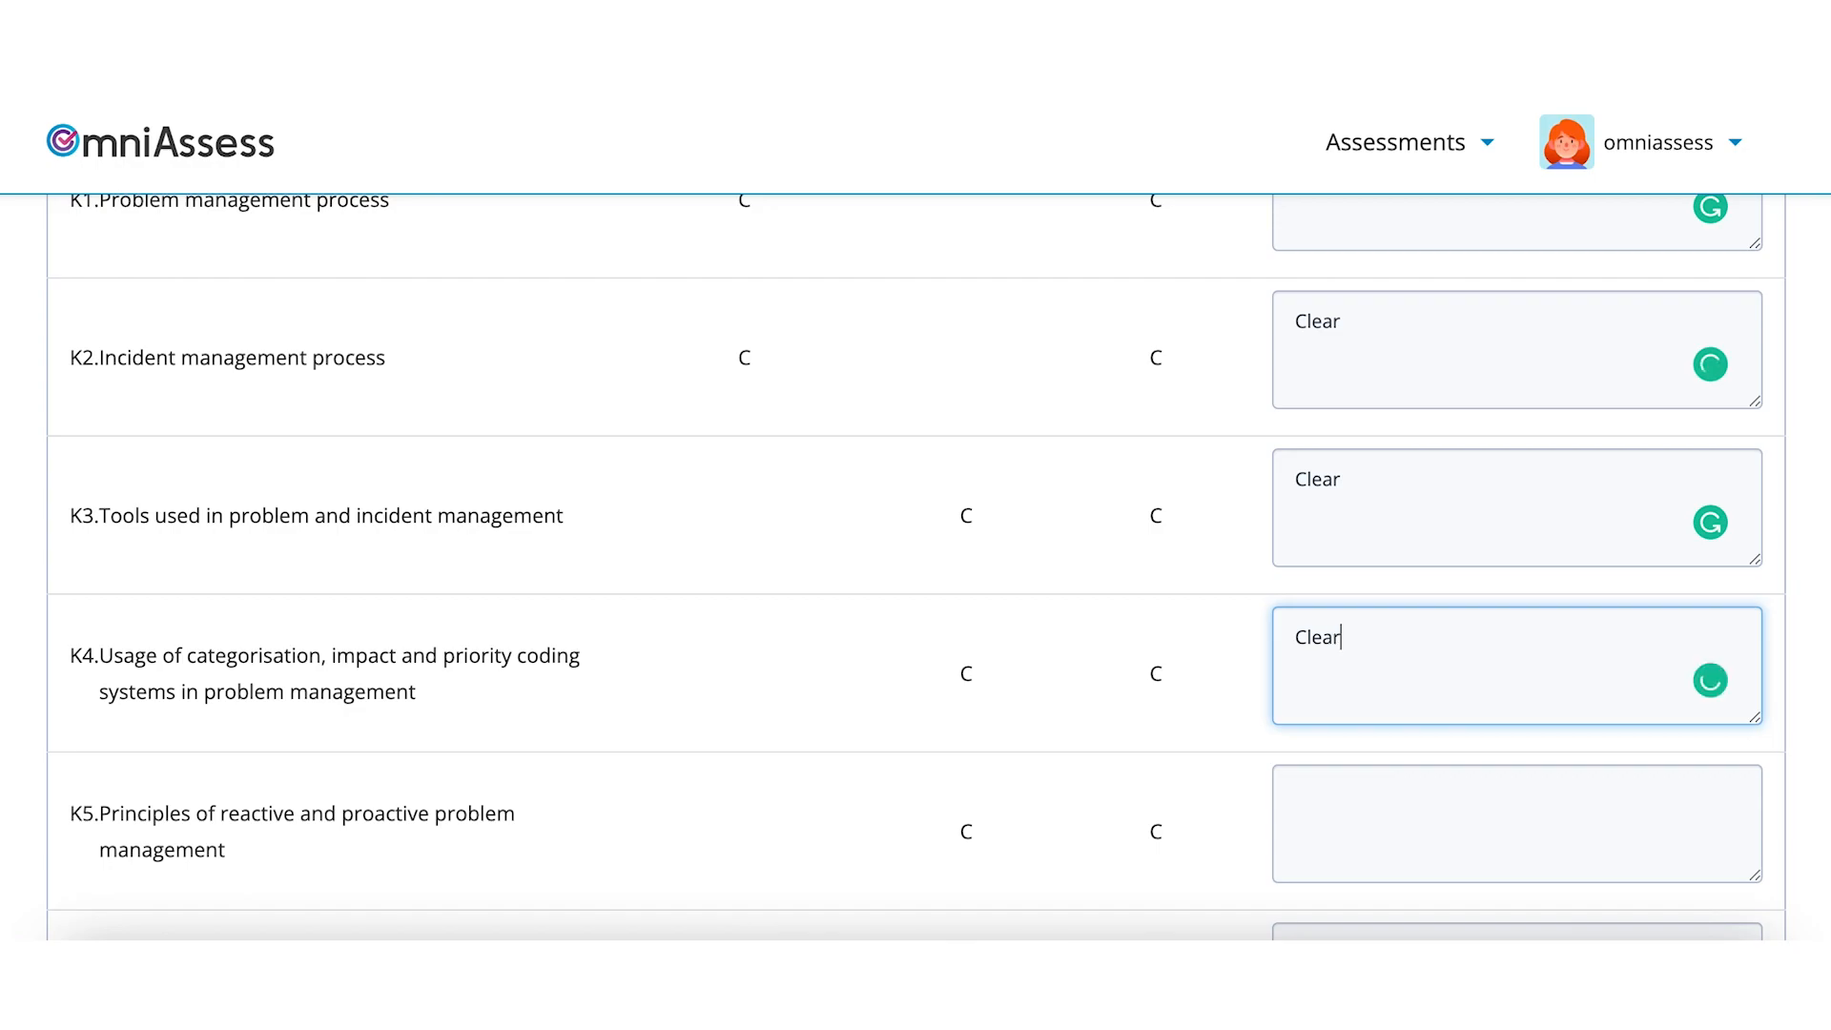
# - Enter the remark "Clear" for K5, reactive and proactive principles, and K6, documentation requirements and protocols
pyautogui.scroll(-4, 1353, 647)
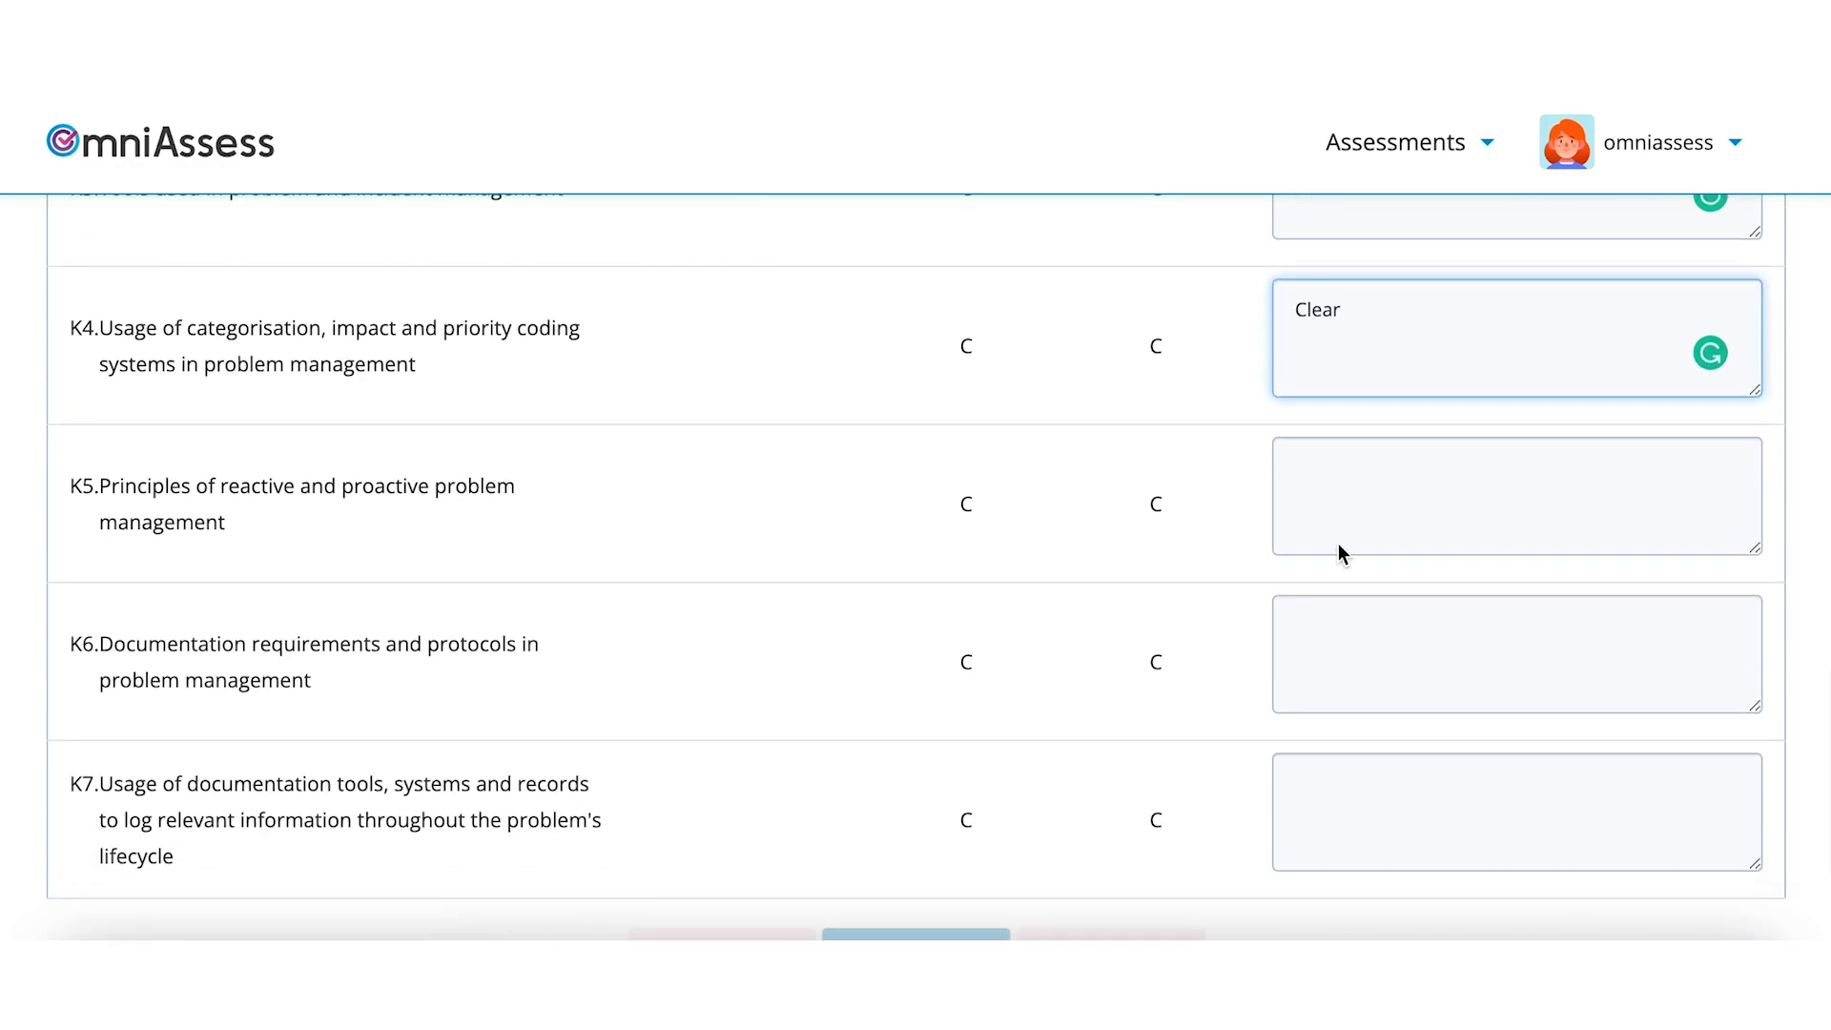
pyautogui.click(1335, 513)
pyautogui.write('Clear')
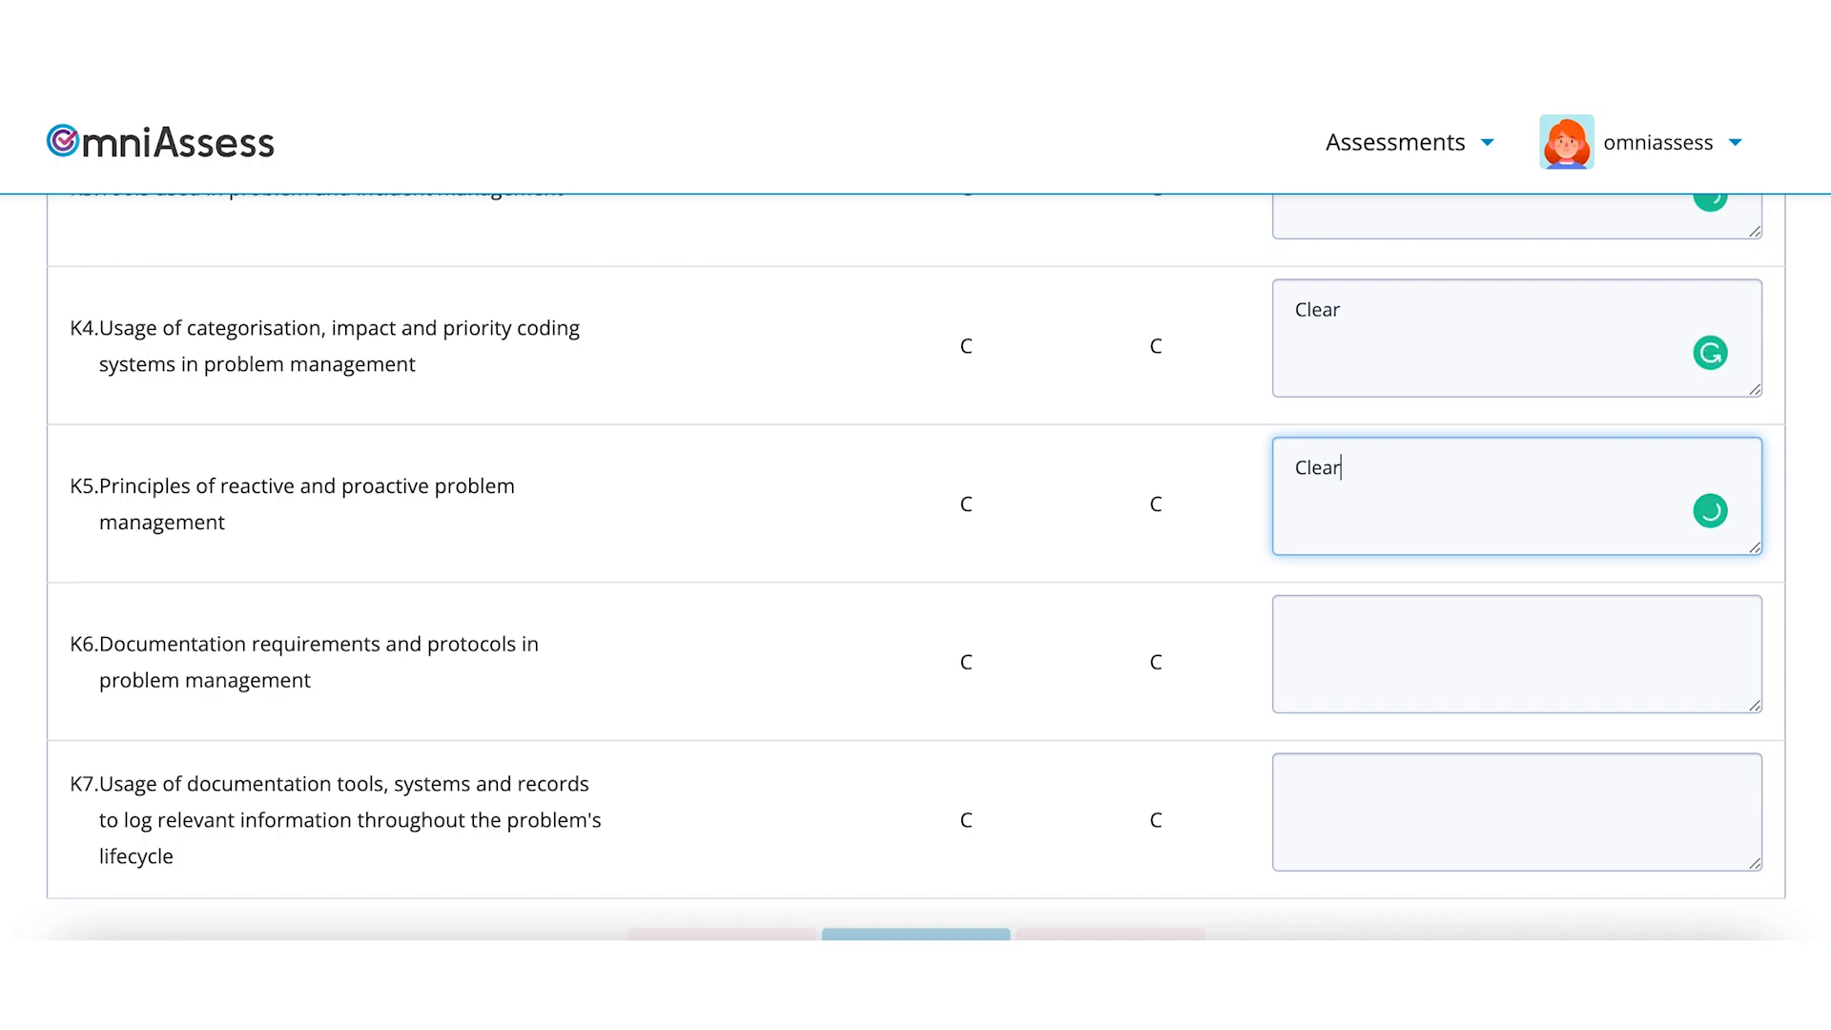
pyautogui.click(1365, 647)
pyautogui.write('Clear')
pyautogui.scroll(-3, 1366, 648)
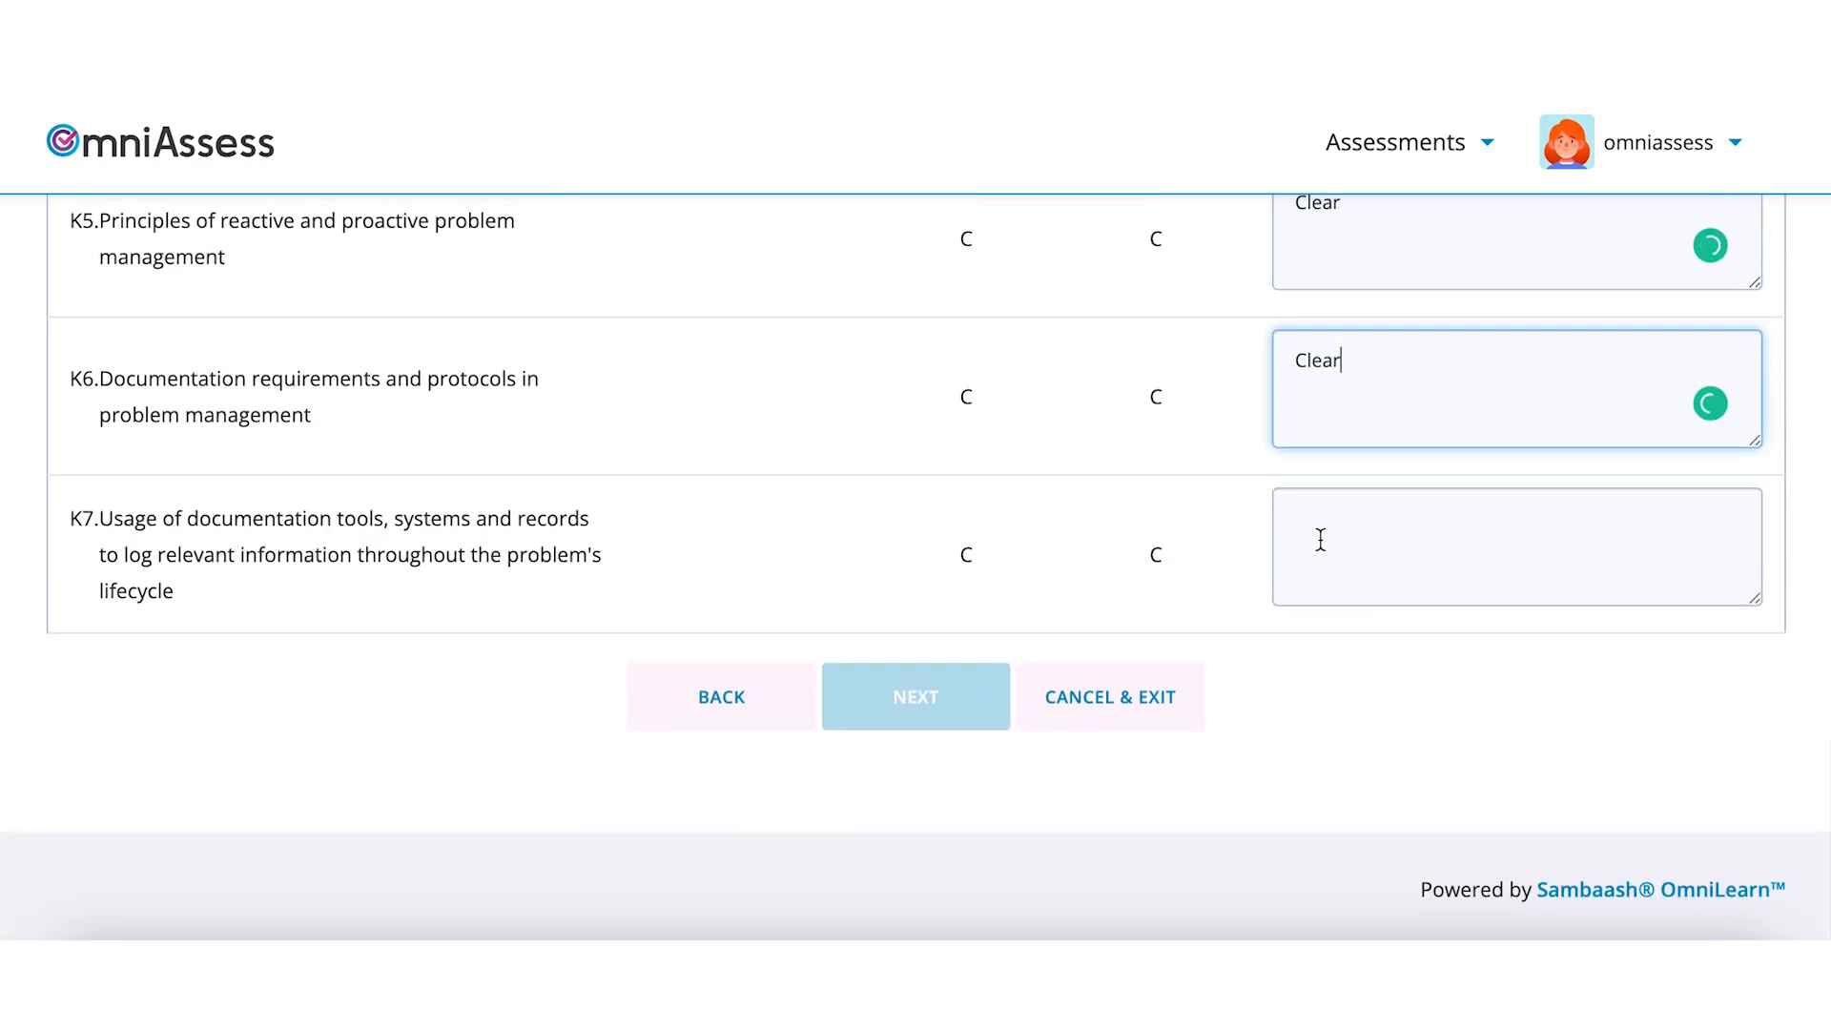
# - Enter the remark "Clear" for K7, usage of documentation tools, and proceed to Acknowledgement & Submission
pyautogui.click(1279, 576)
pyautogui.write('Clear')
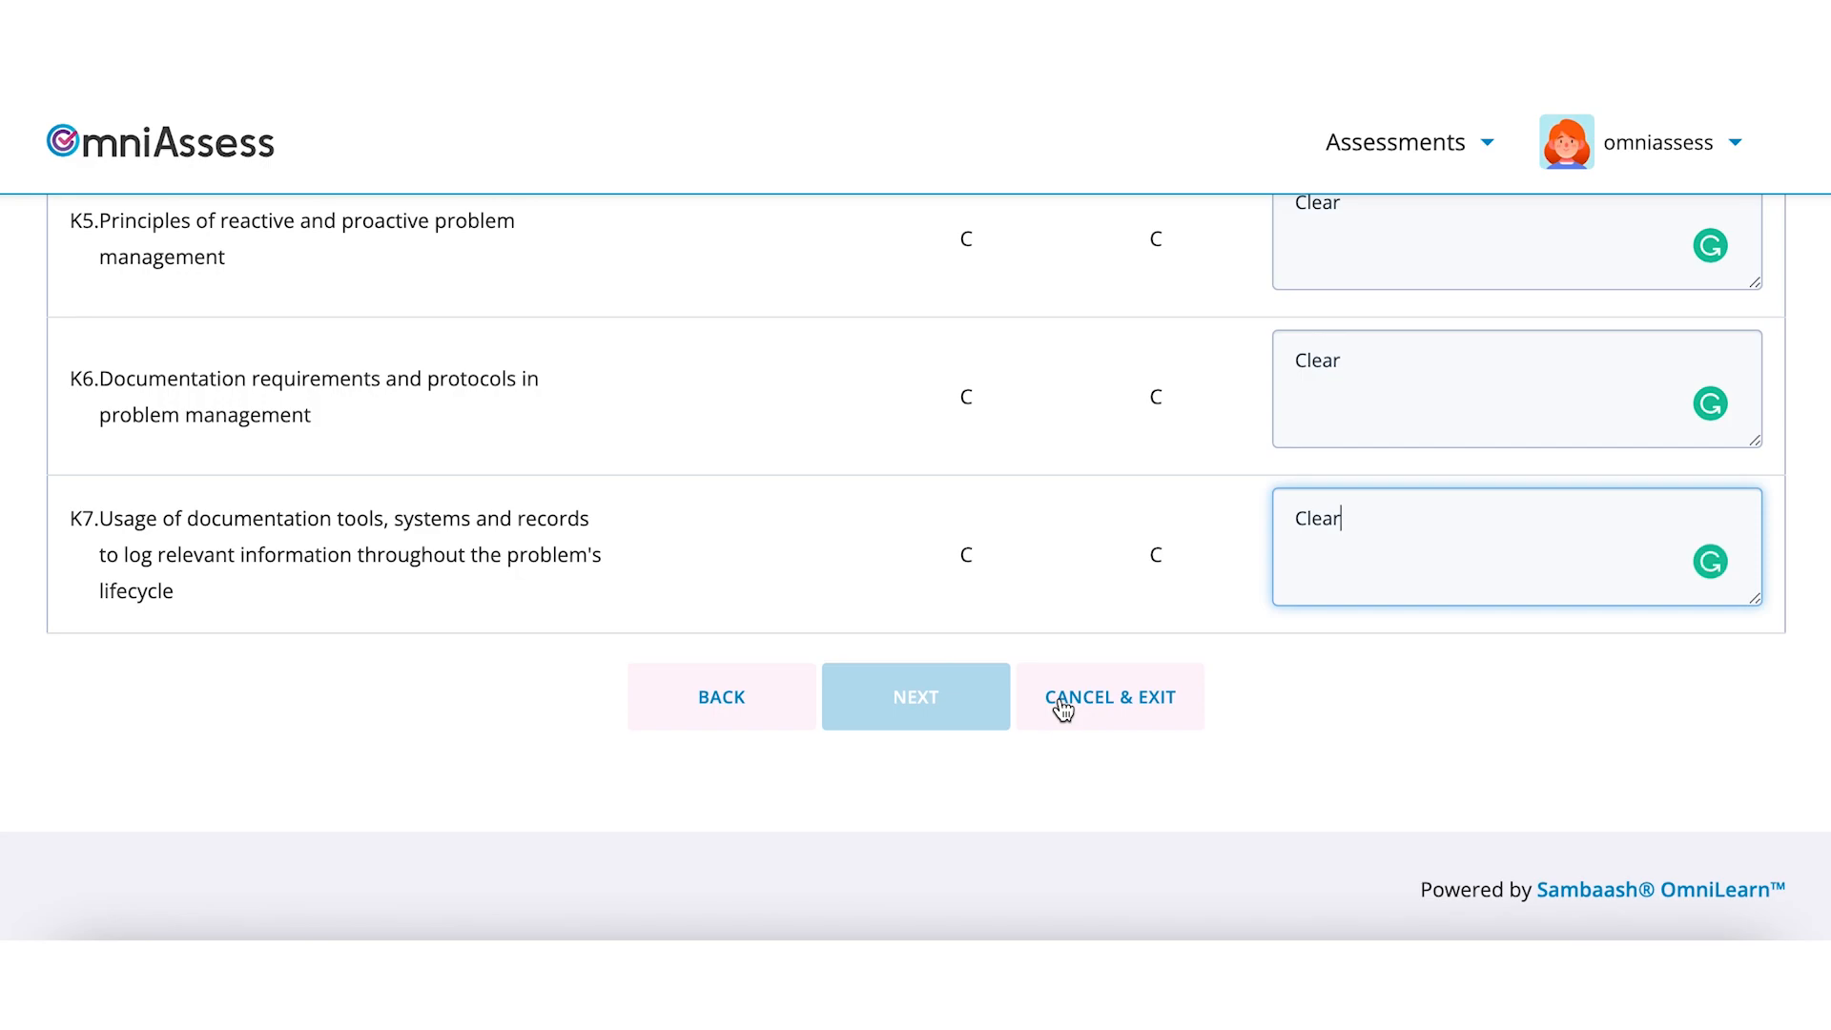
pyautogui.click(1310, 685)
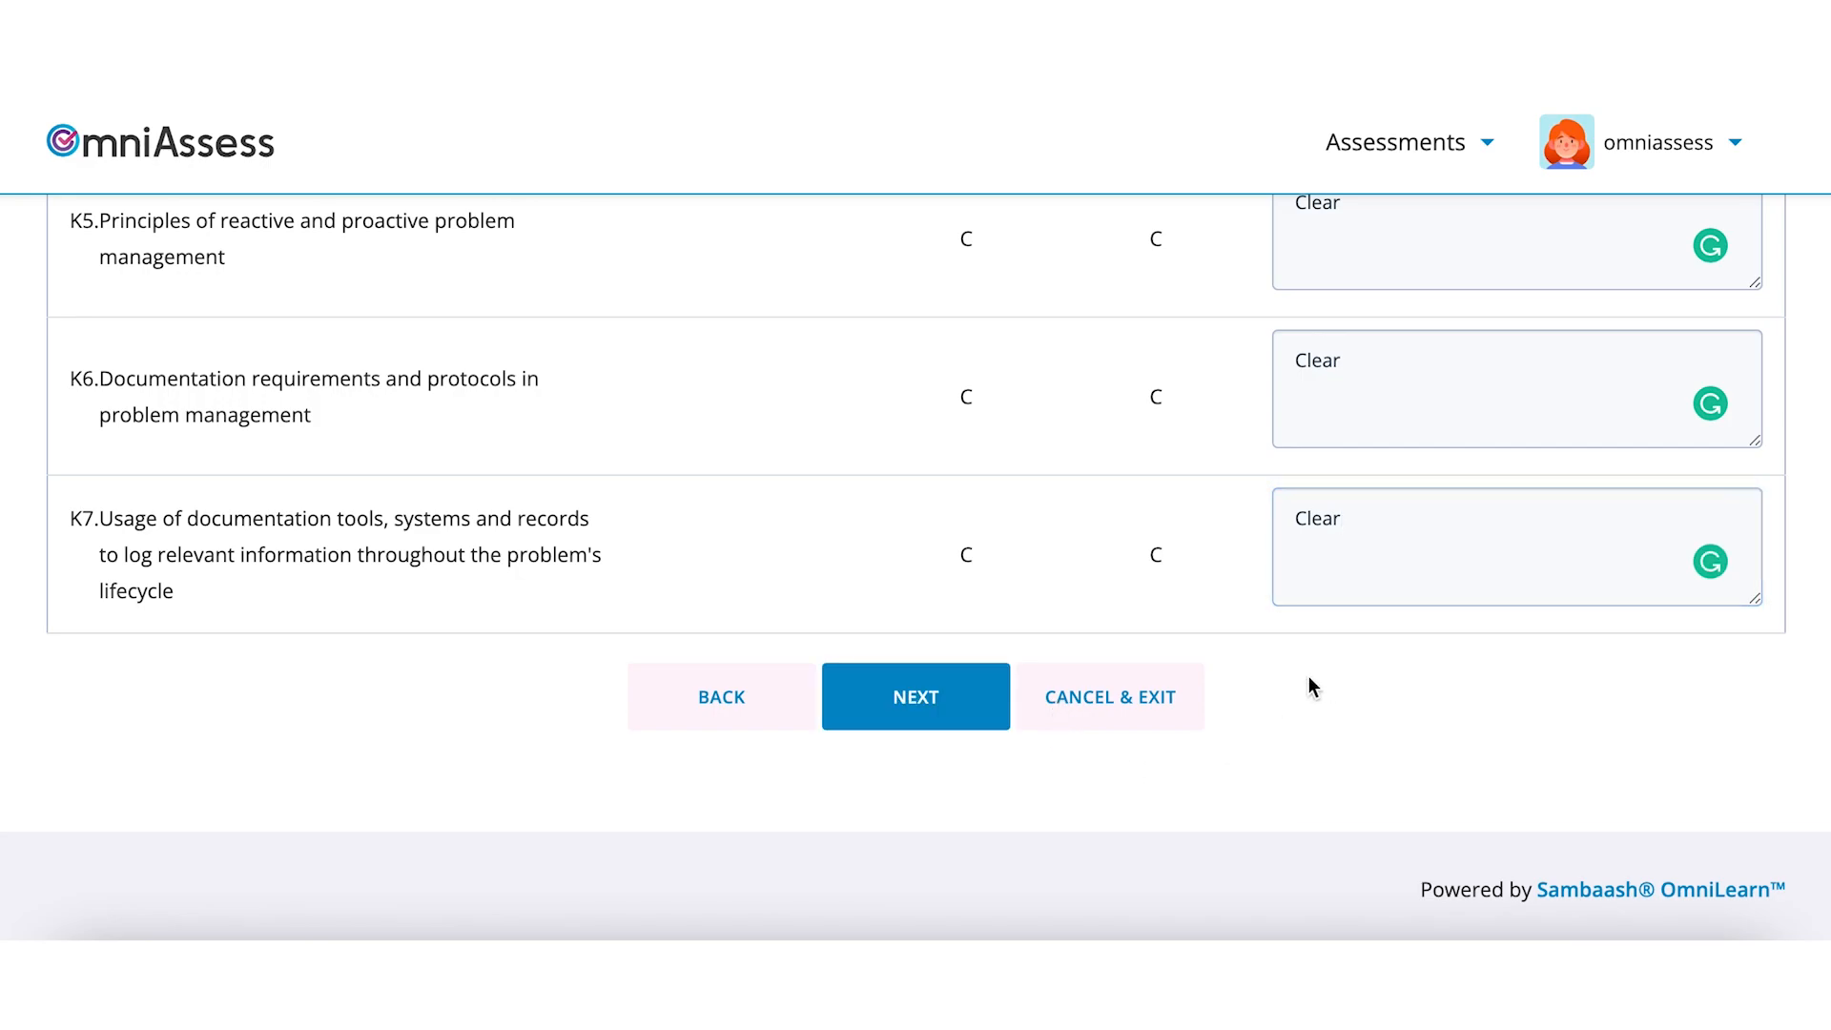
pyautogui.click(920, 708)
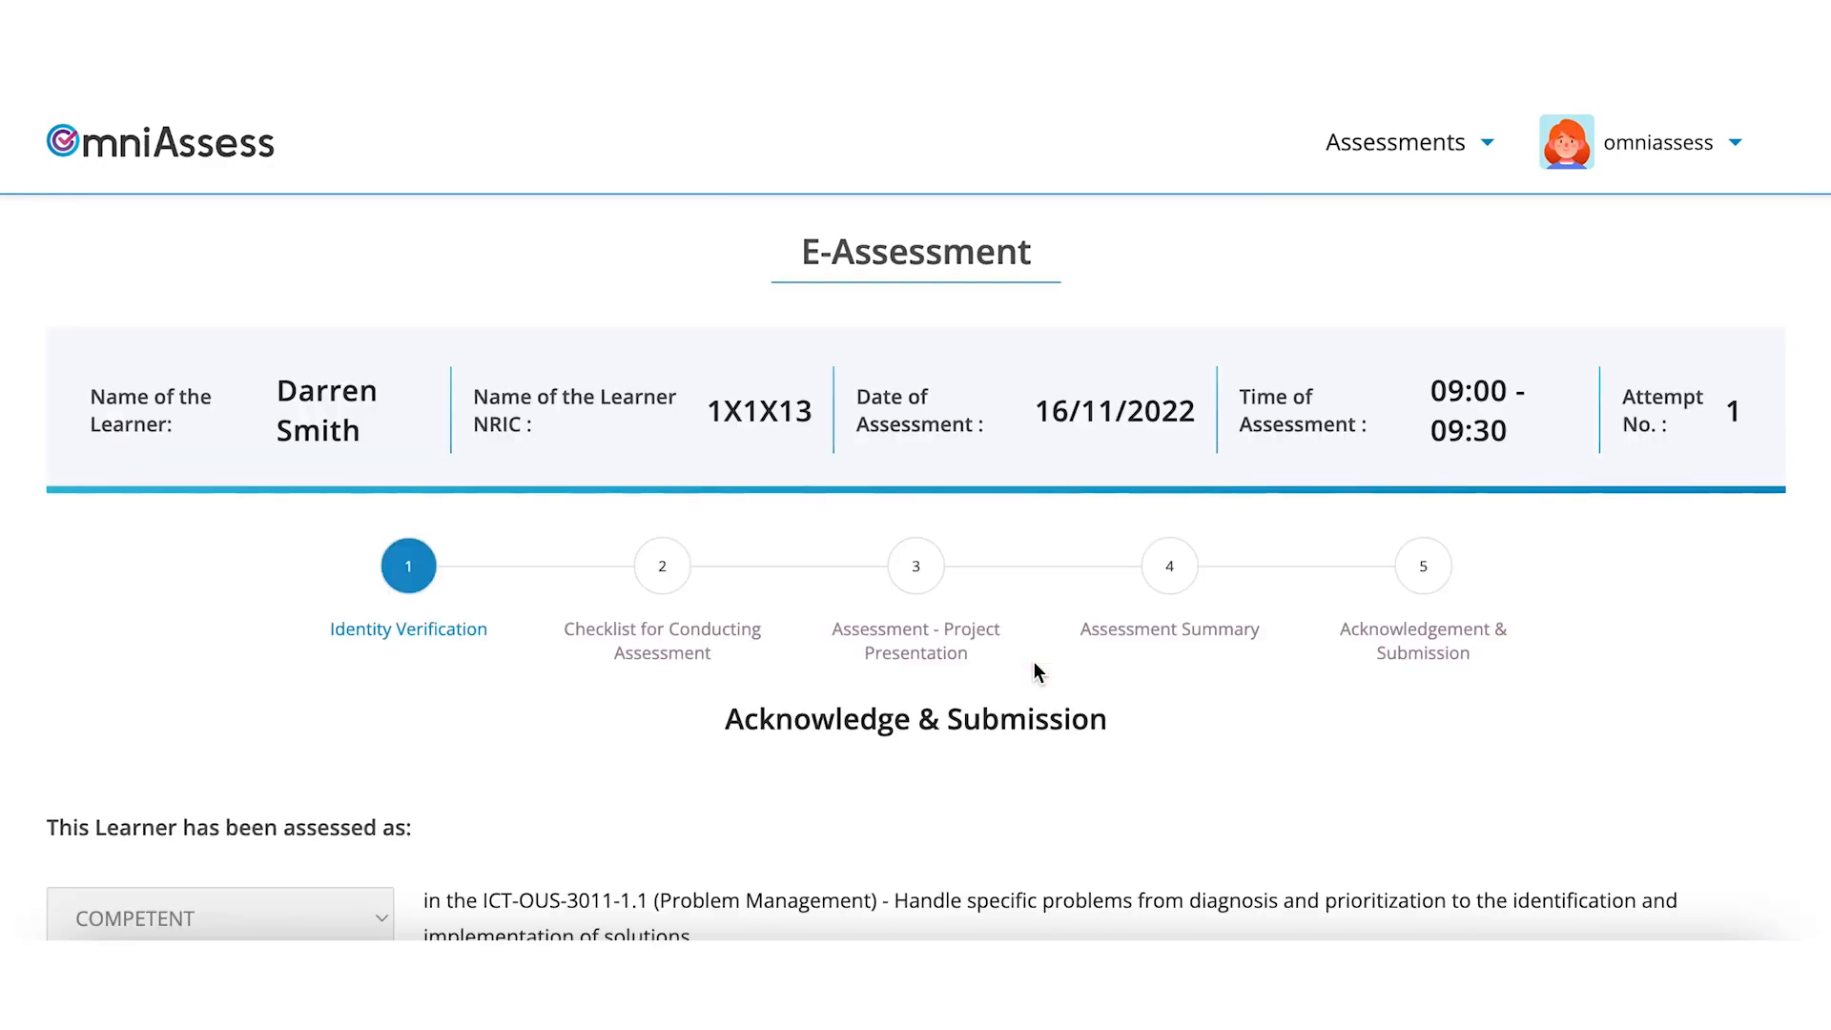
# - Review the Acknowledge & Submission form, including the assessed outcome, names, signature link and both signature areas
pyautogui.scroll(-1, 1218, 622)
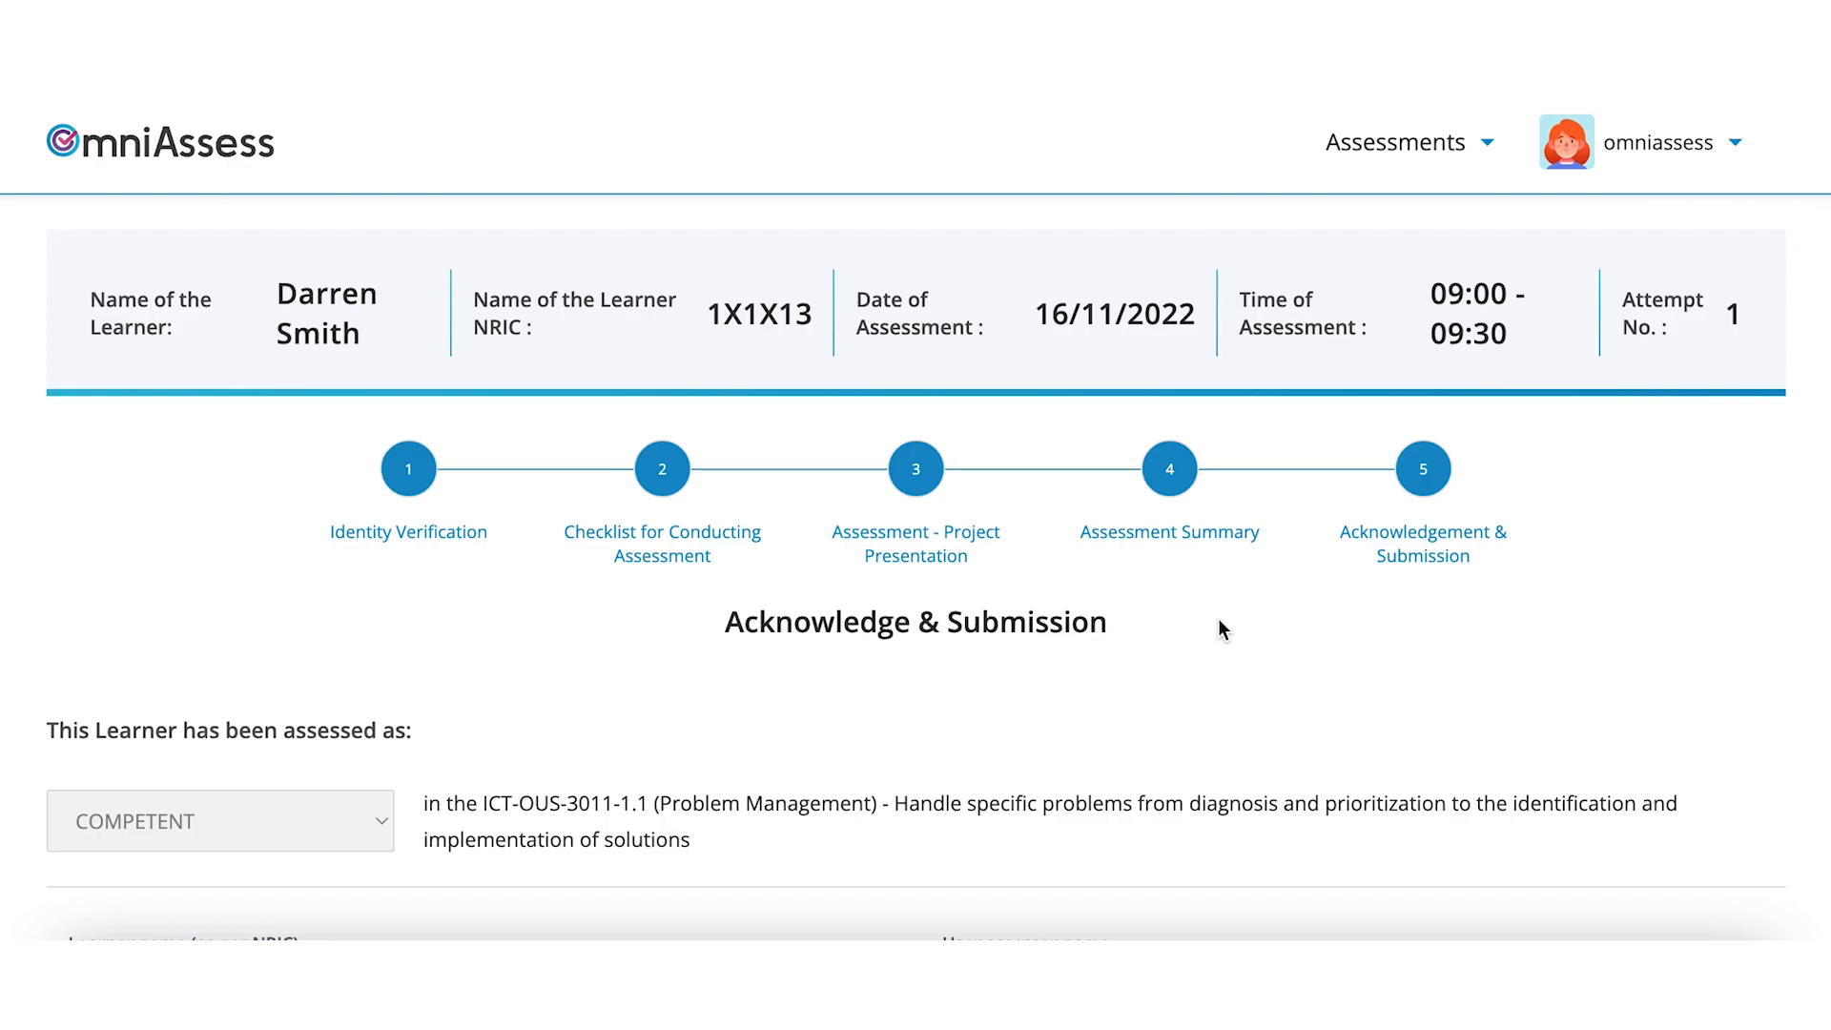
pyautogui.scroll(-2, 1220, 624)
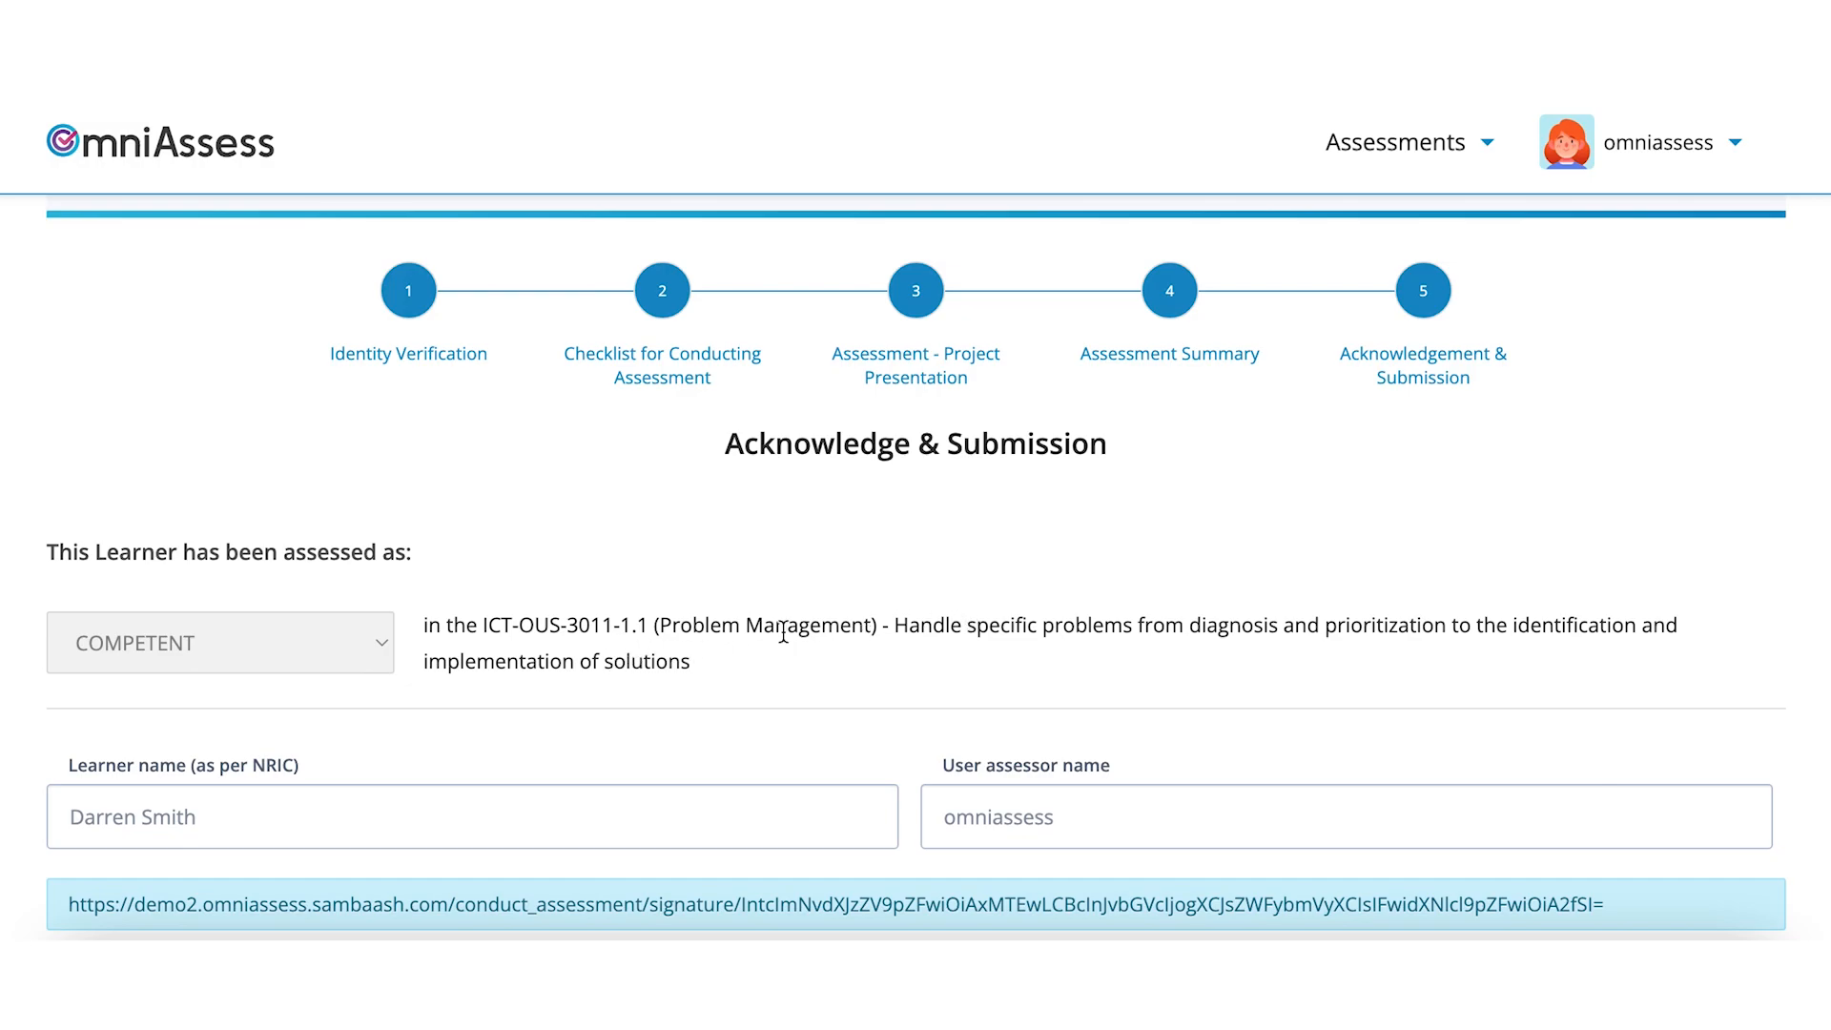
pyautogui.scroll(-2, 1297, 568)
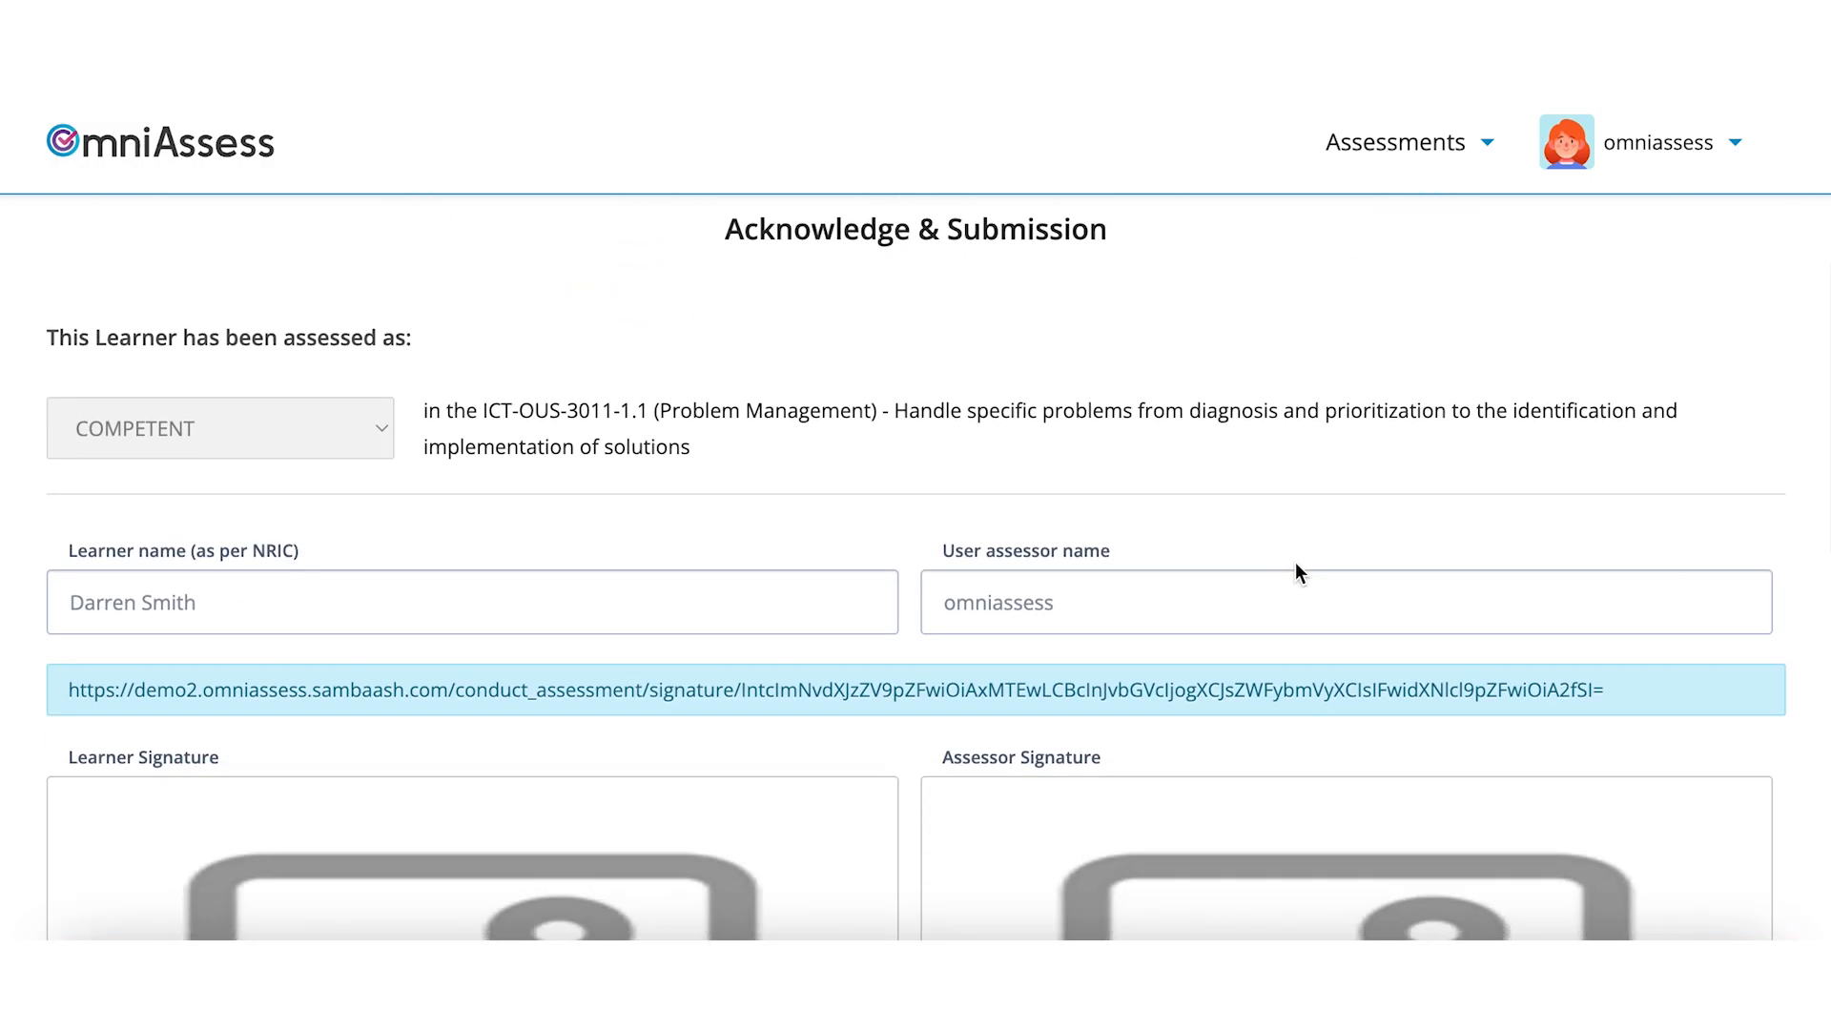
pyautogui.scroll(-1, 1297, 565)
pyautogui.scroll(-1, 1295, 571)
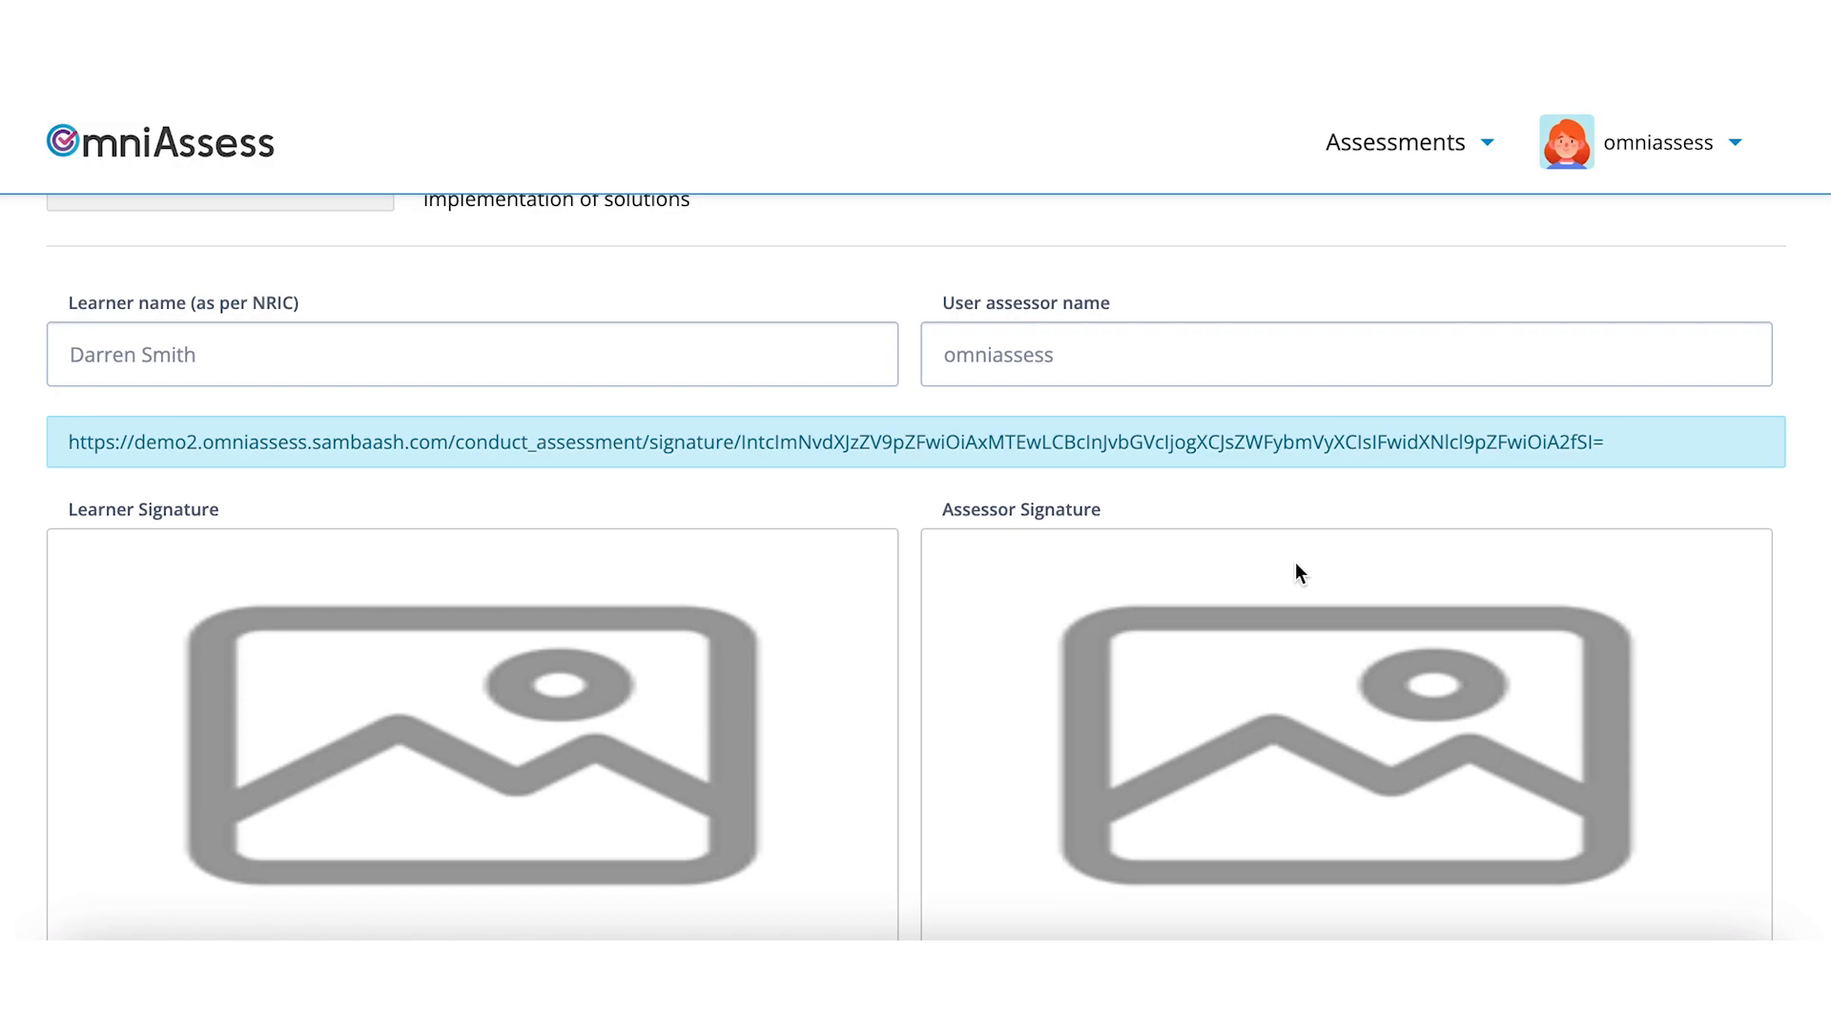
pyautogui.scroll(-2, 942, 599)
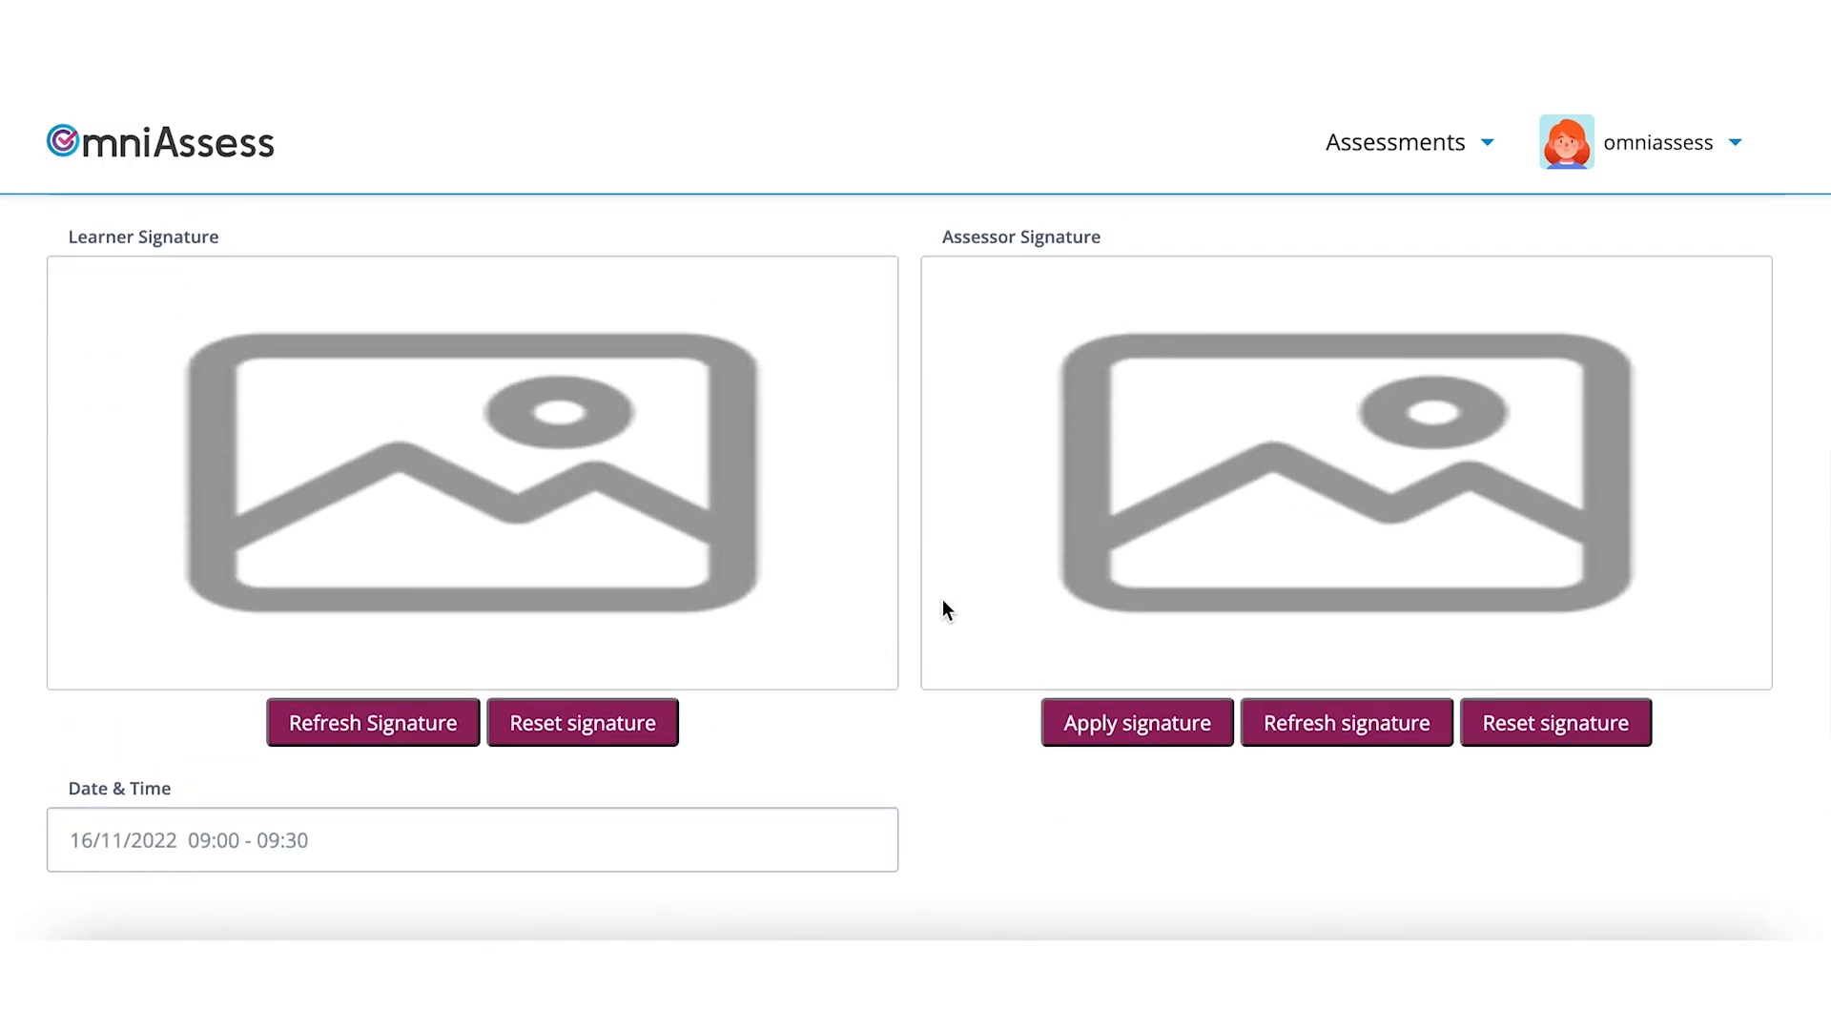
pyautogui.scroll(-2, 942, 599)
pyautogui.scroll(4, 942, 599)
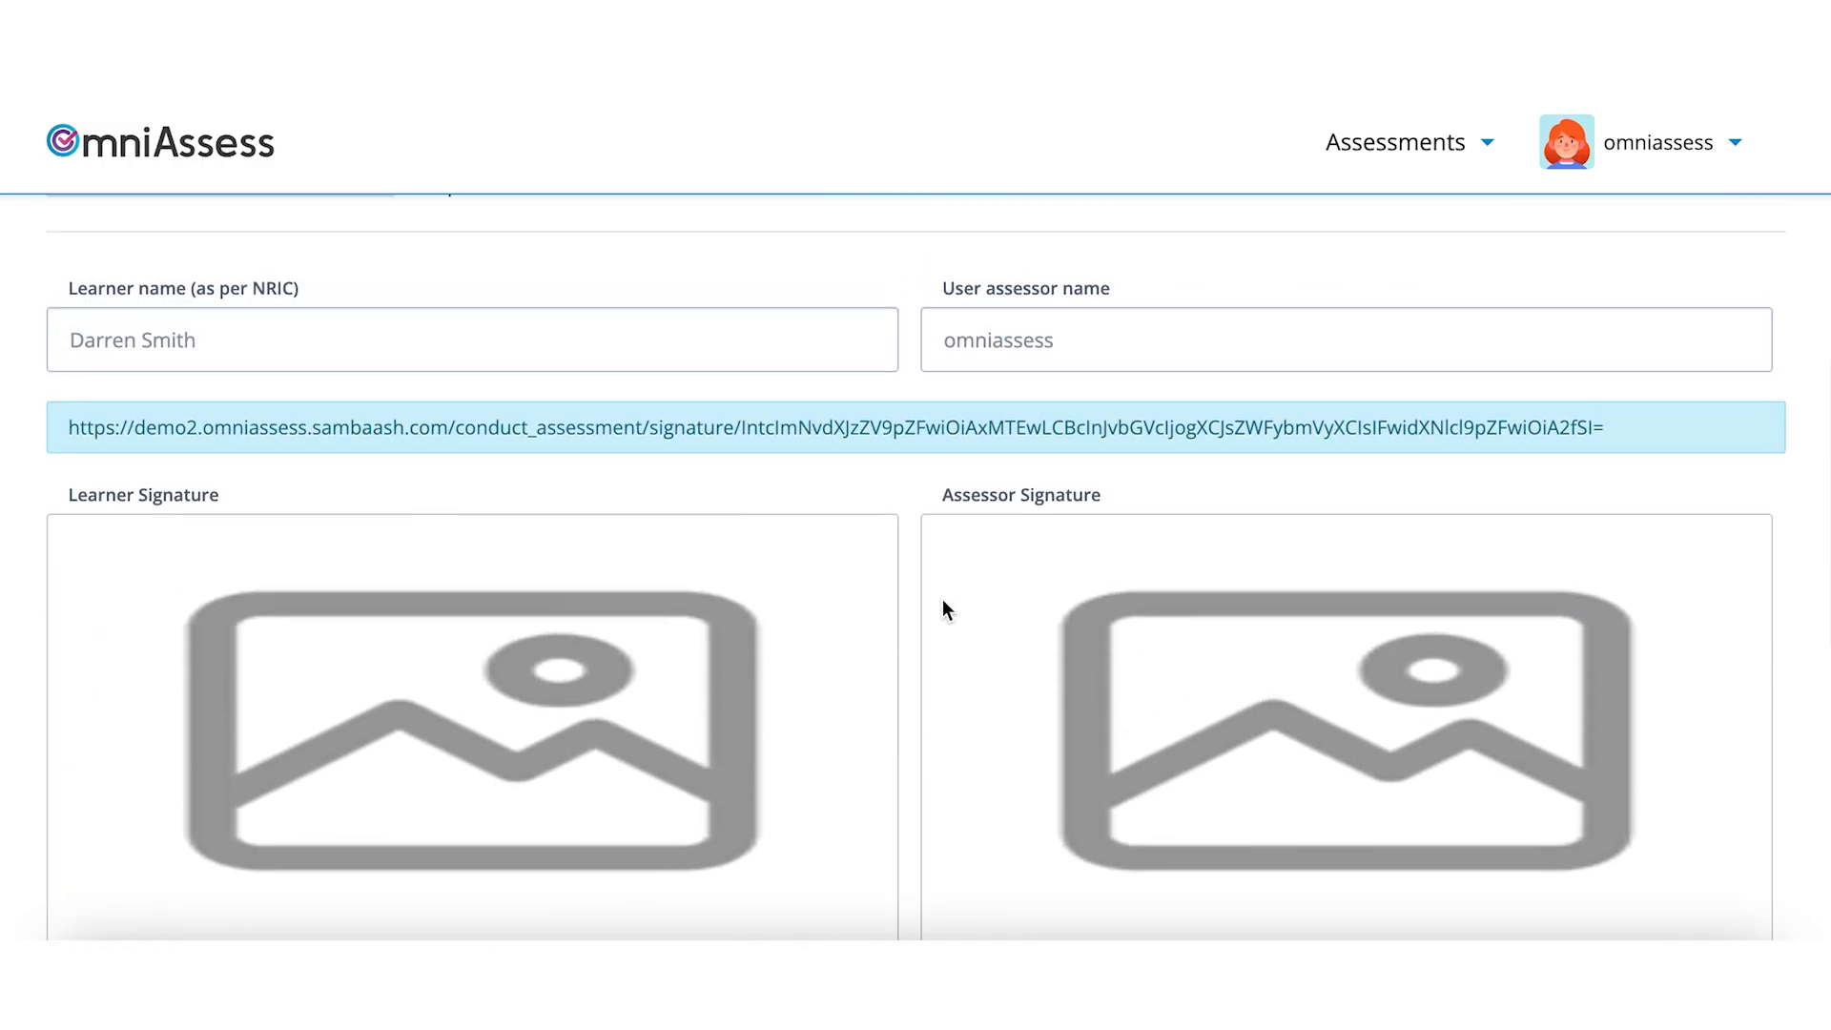
# - Open the learner signature link, draw the learner's freehand signature, preview it and confirm it
pyautogui.doubleClick(602, 426)
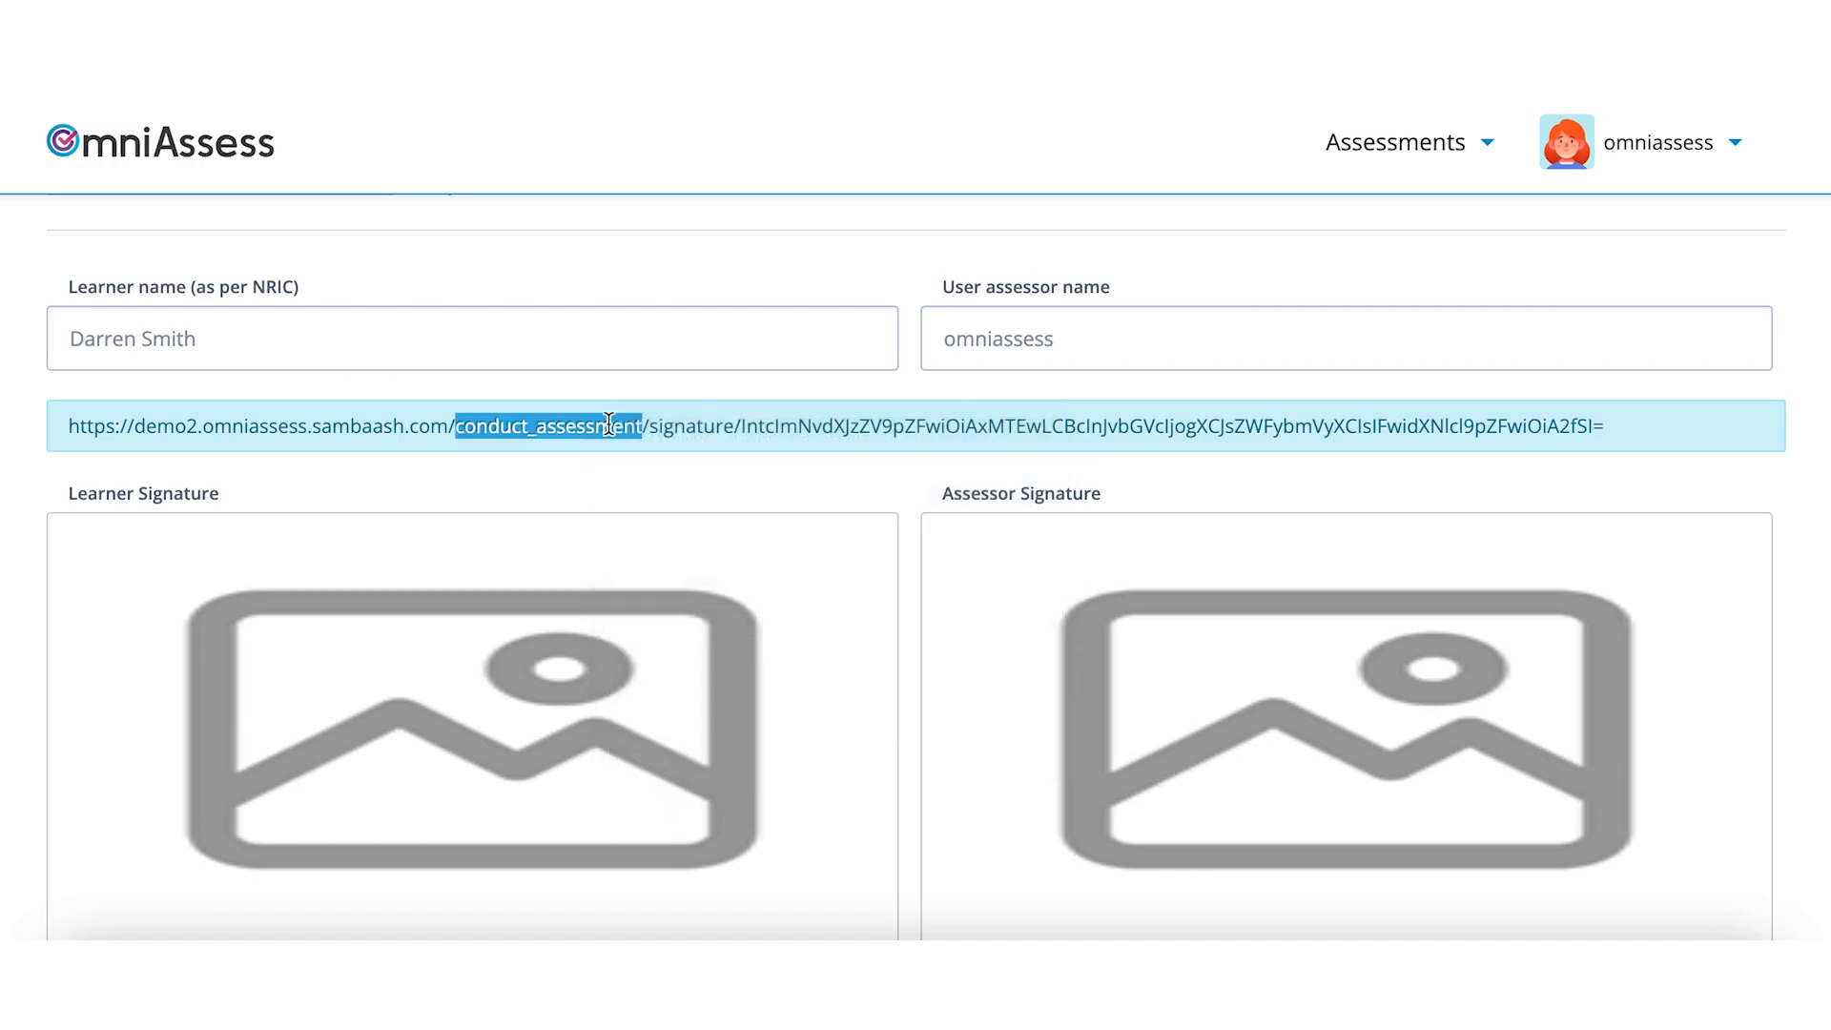
pyautogui.doubleClick(734, 426)
pyautogui.tripleClick(733, 426)
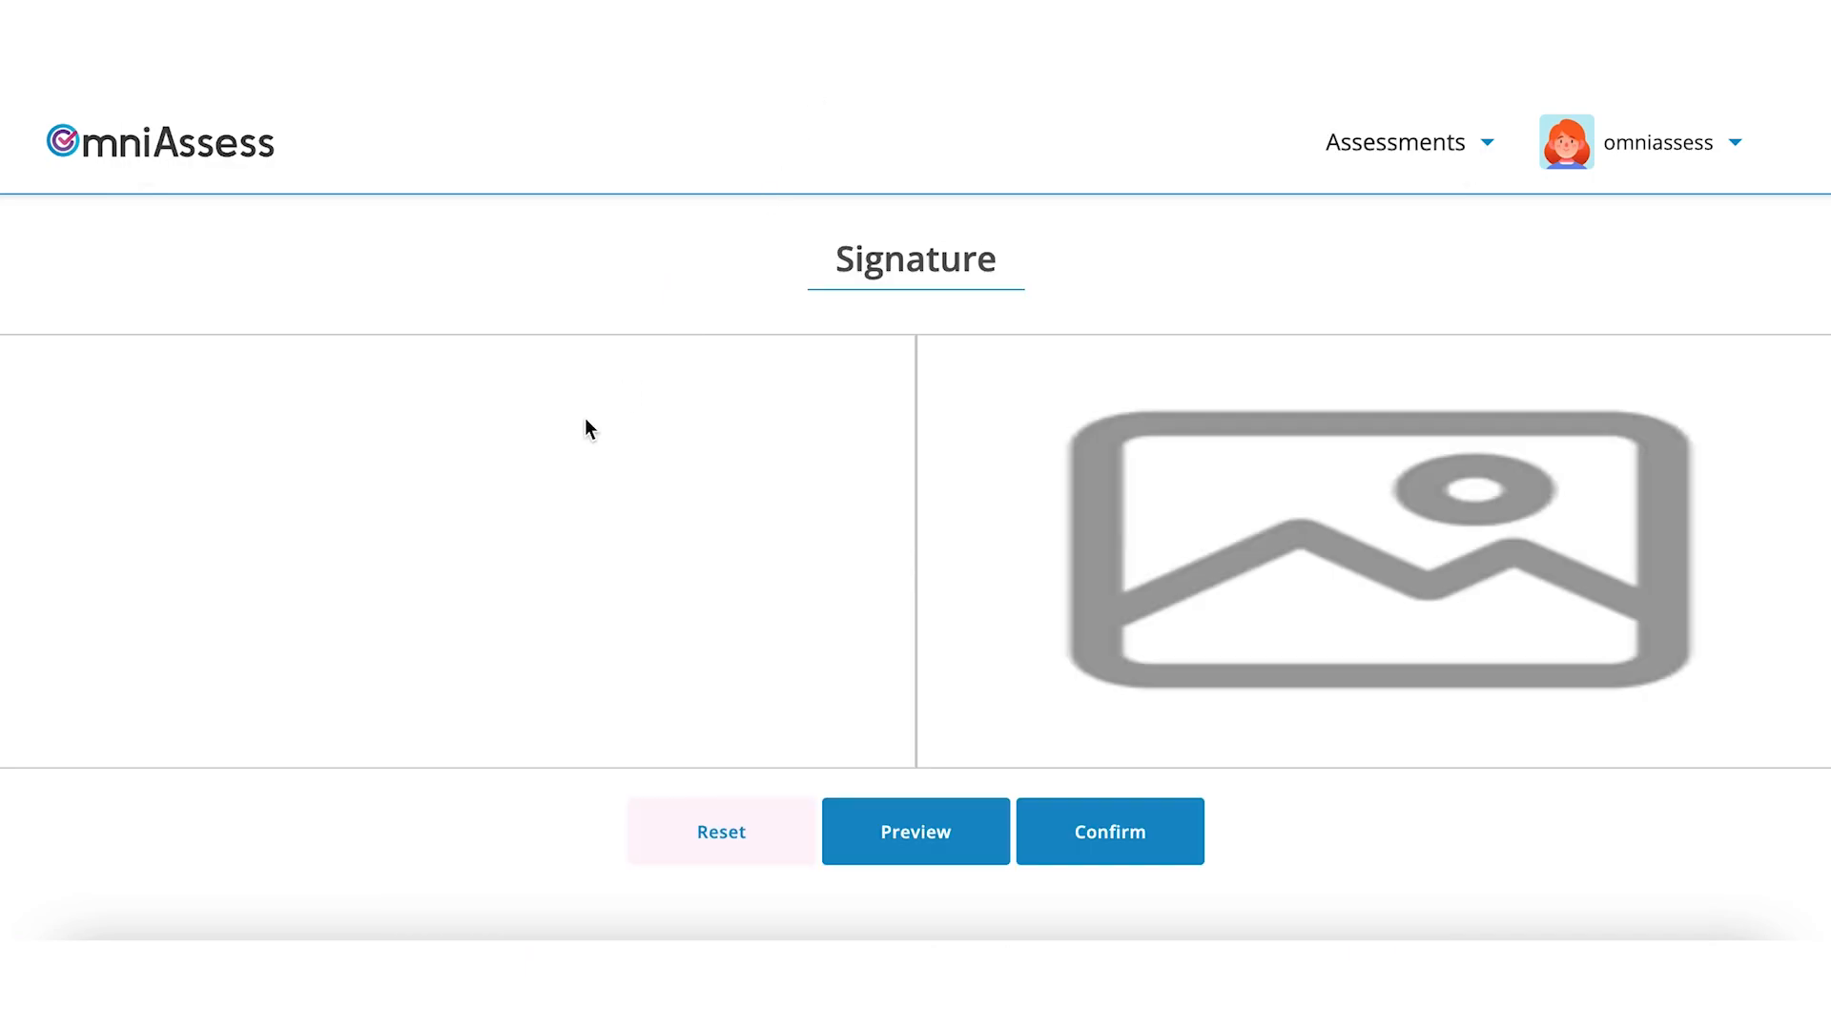
pyautogui.moveTo(273, 520)
pyautogui.mouseDown()
pyautogui.moveTo(241, 552)
pyautogui.moveTo(279, 570)
pyautogui.moveTo(411, 550)
pyautogui.mouseUp()
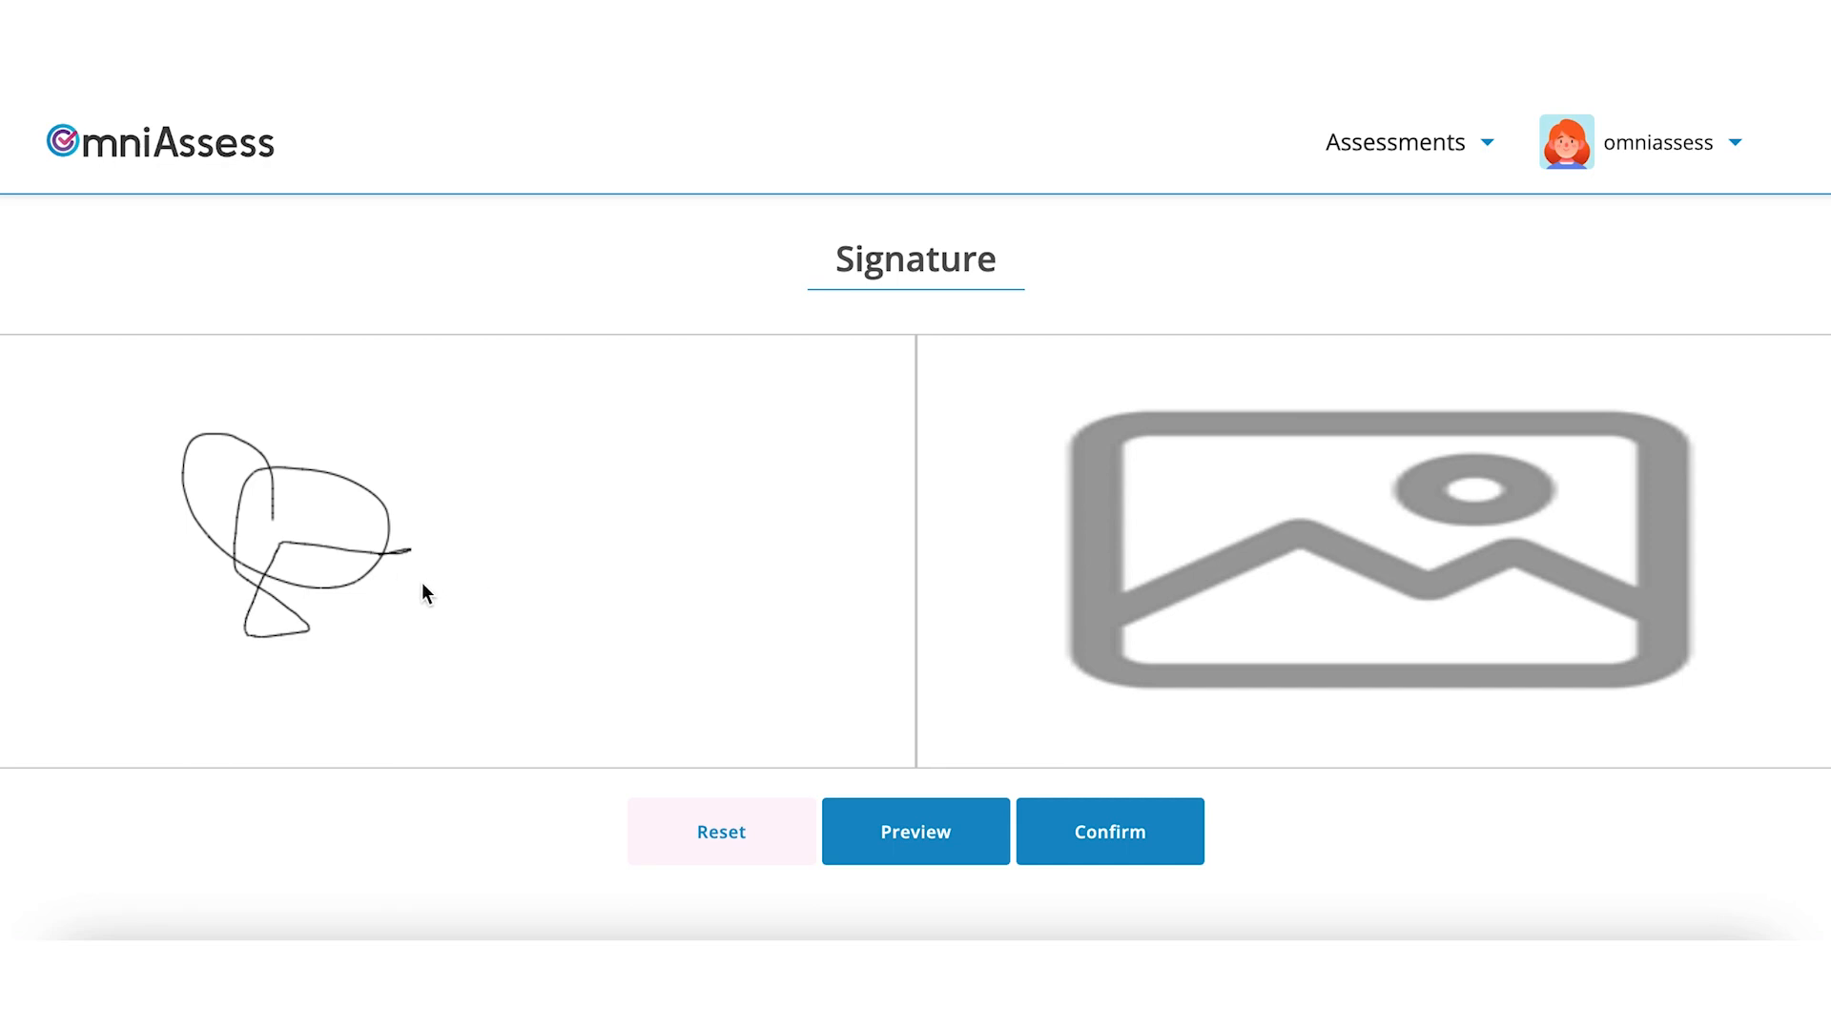
pyautogui.click(892, 837)
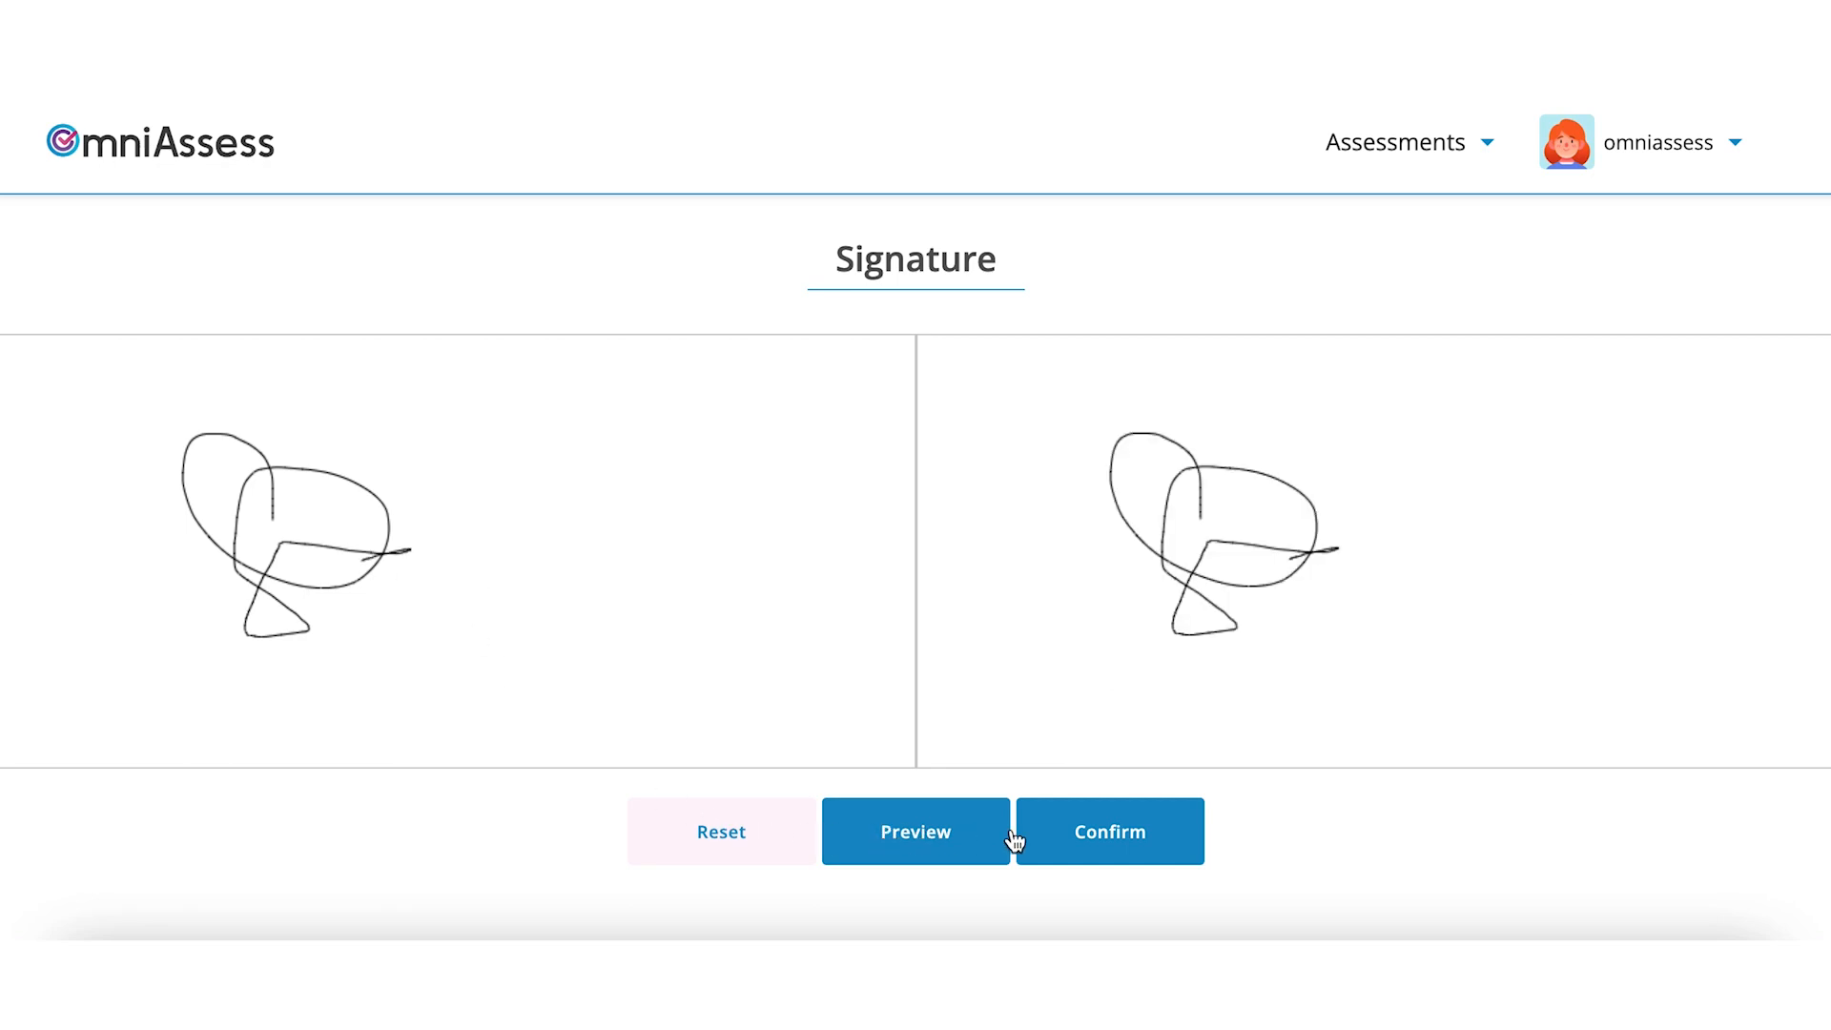
pyautogui.click(1119, 833)
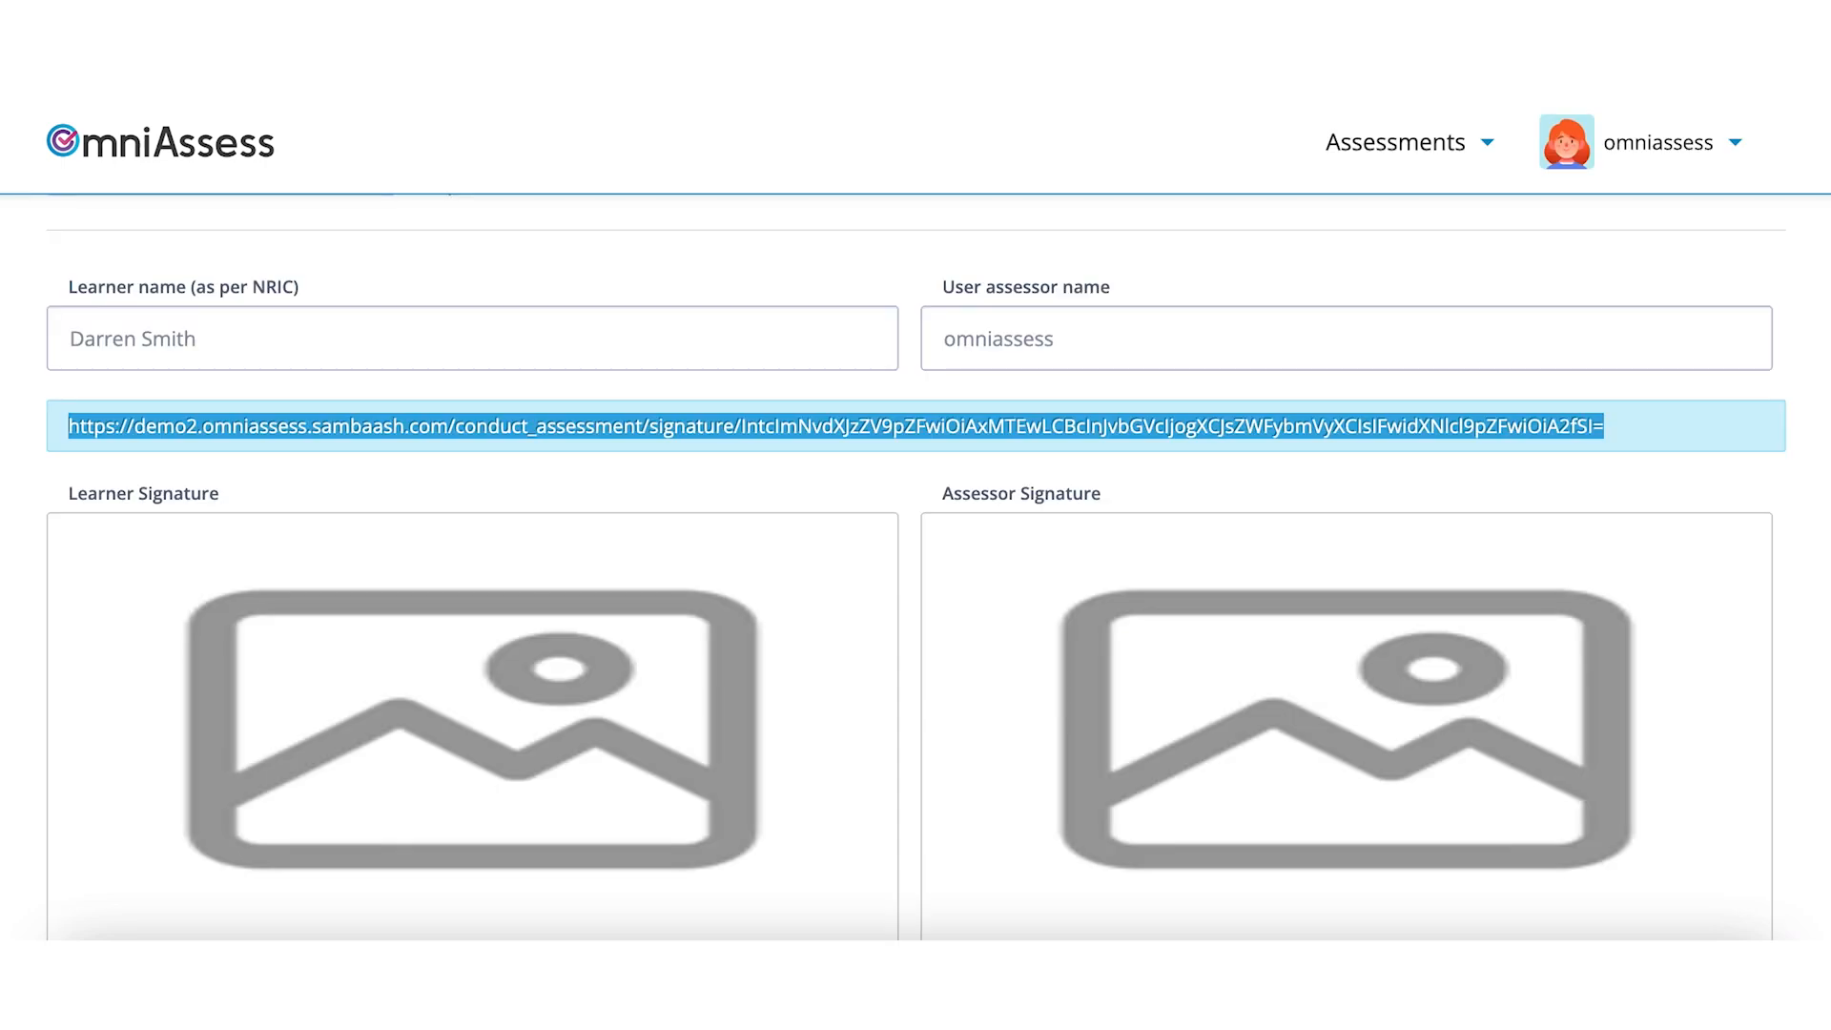
# - Refresh the learner signature on the Acknowledge & Submission form to load the submitted drawing
pyautogui.scroll(-4, 918, 543)
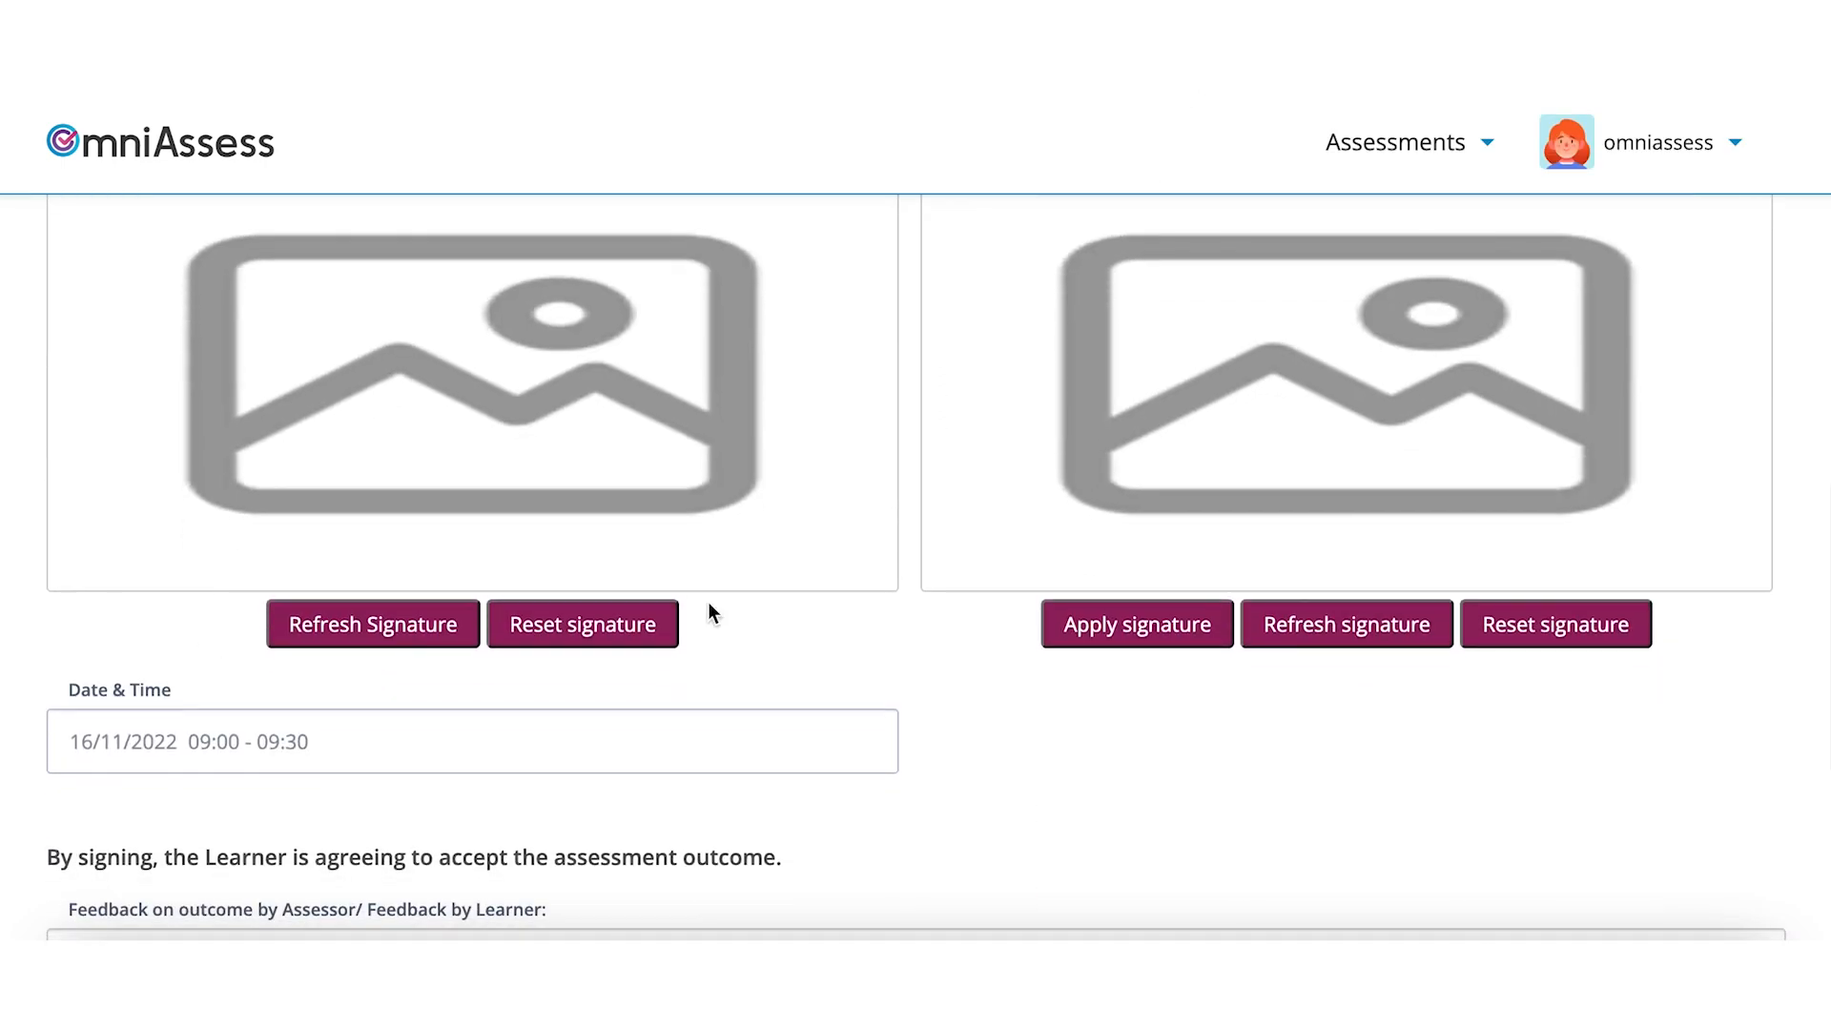
pyautogui.click(409, 630)
pyautogui.scroll(2, 763, 596)
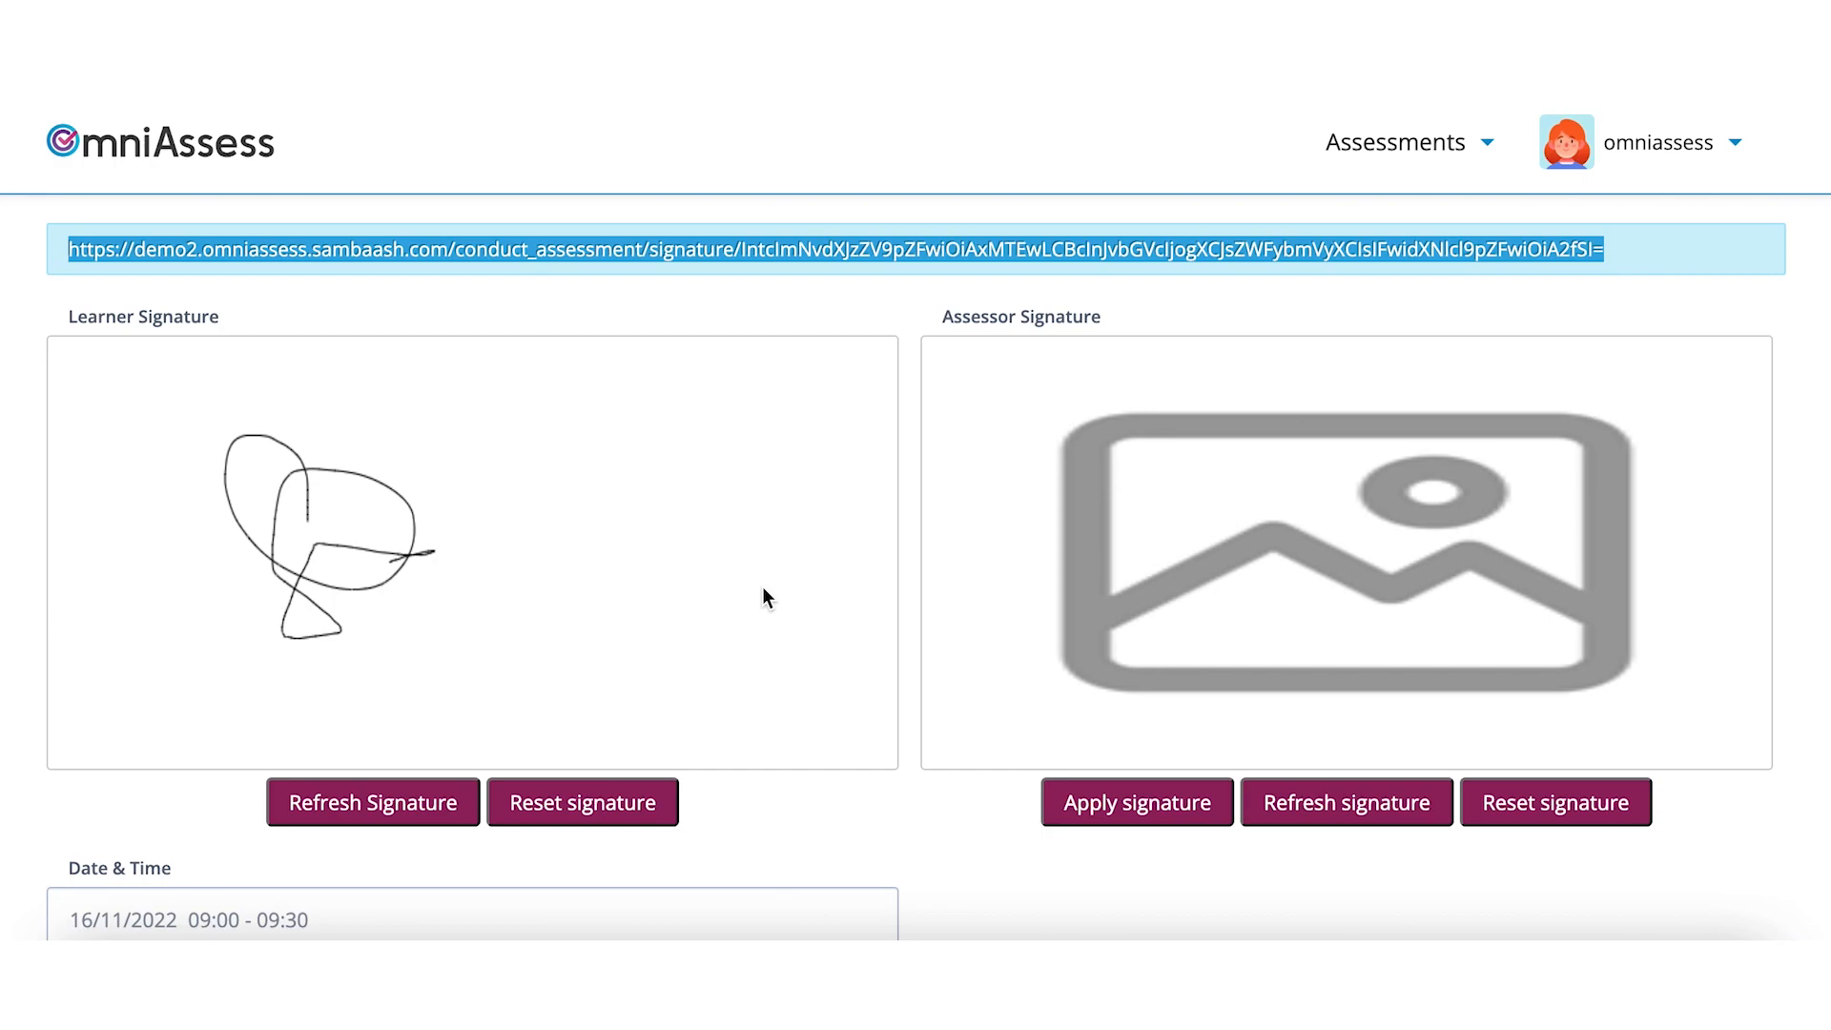
# - Draw, preview and confirm the assessor's freehand signature, and refresh the assessor signature on the form
pyautogui.click(1175, 808)
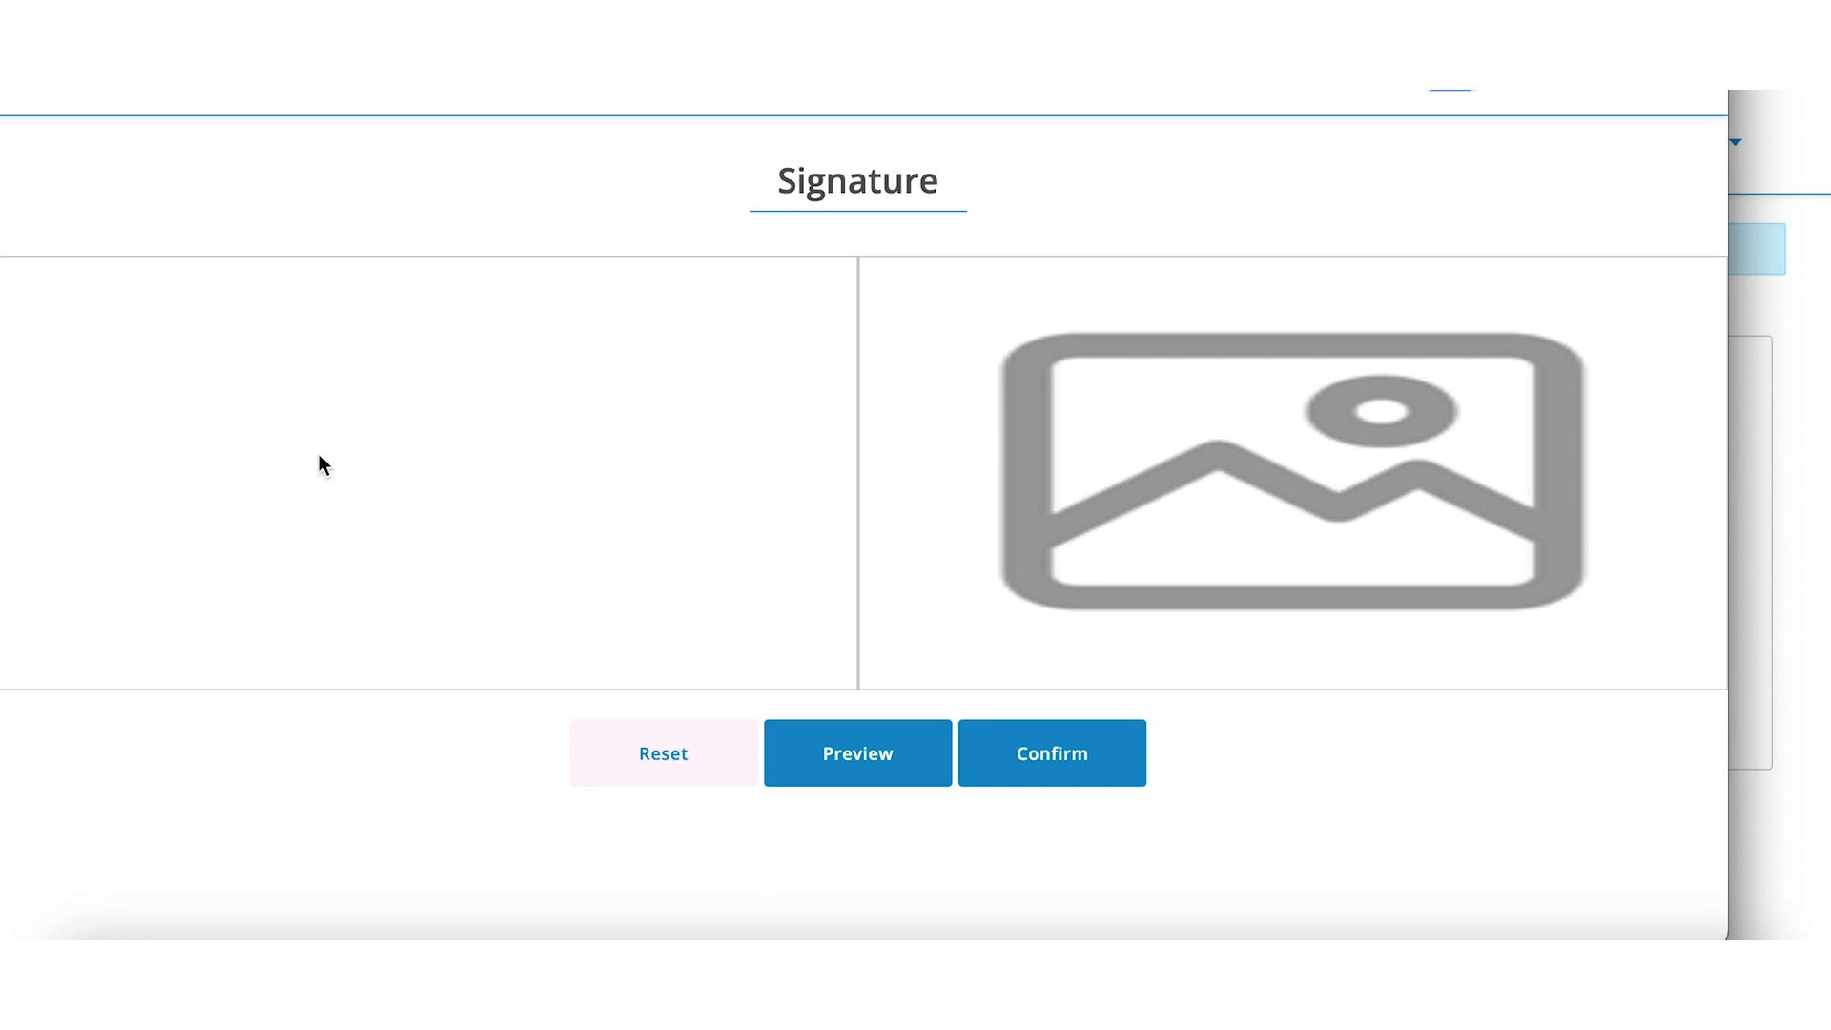
pyautogui.moveTo(255, 431); pyautogui.dragTo(434, 508)
pyautogui.click(831, 753)
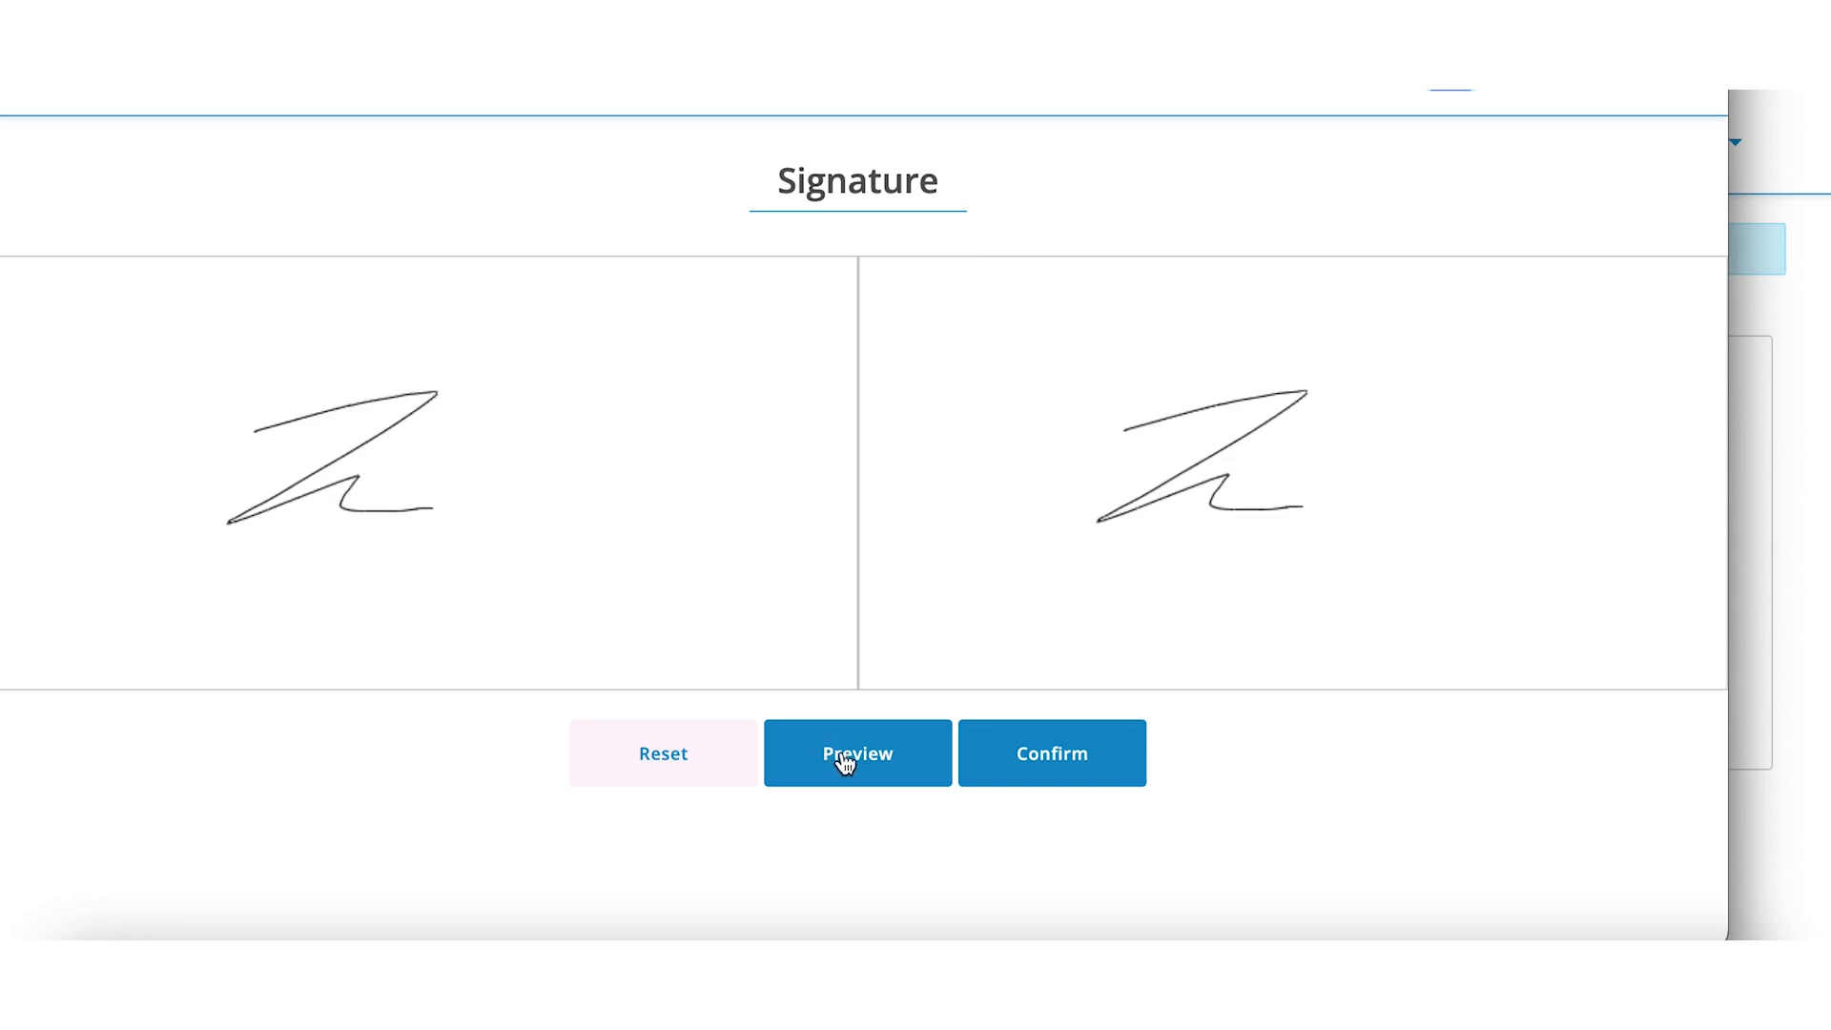
pyautogui.click(1042, 779)
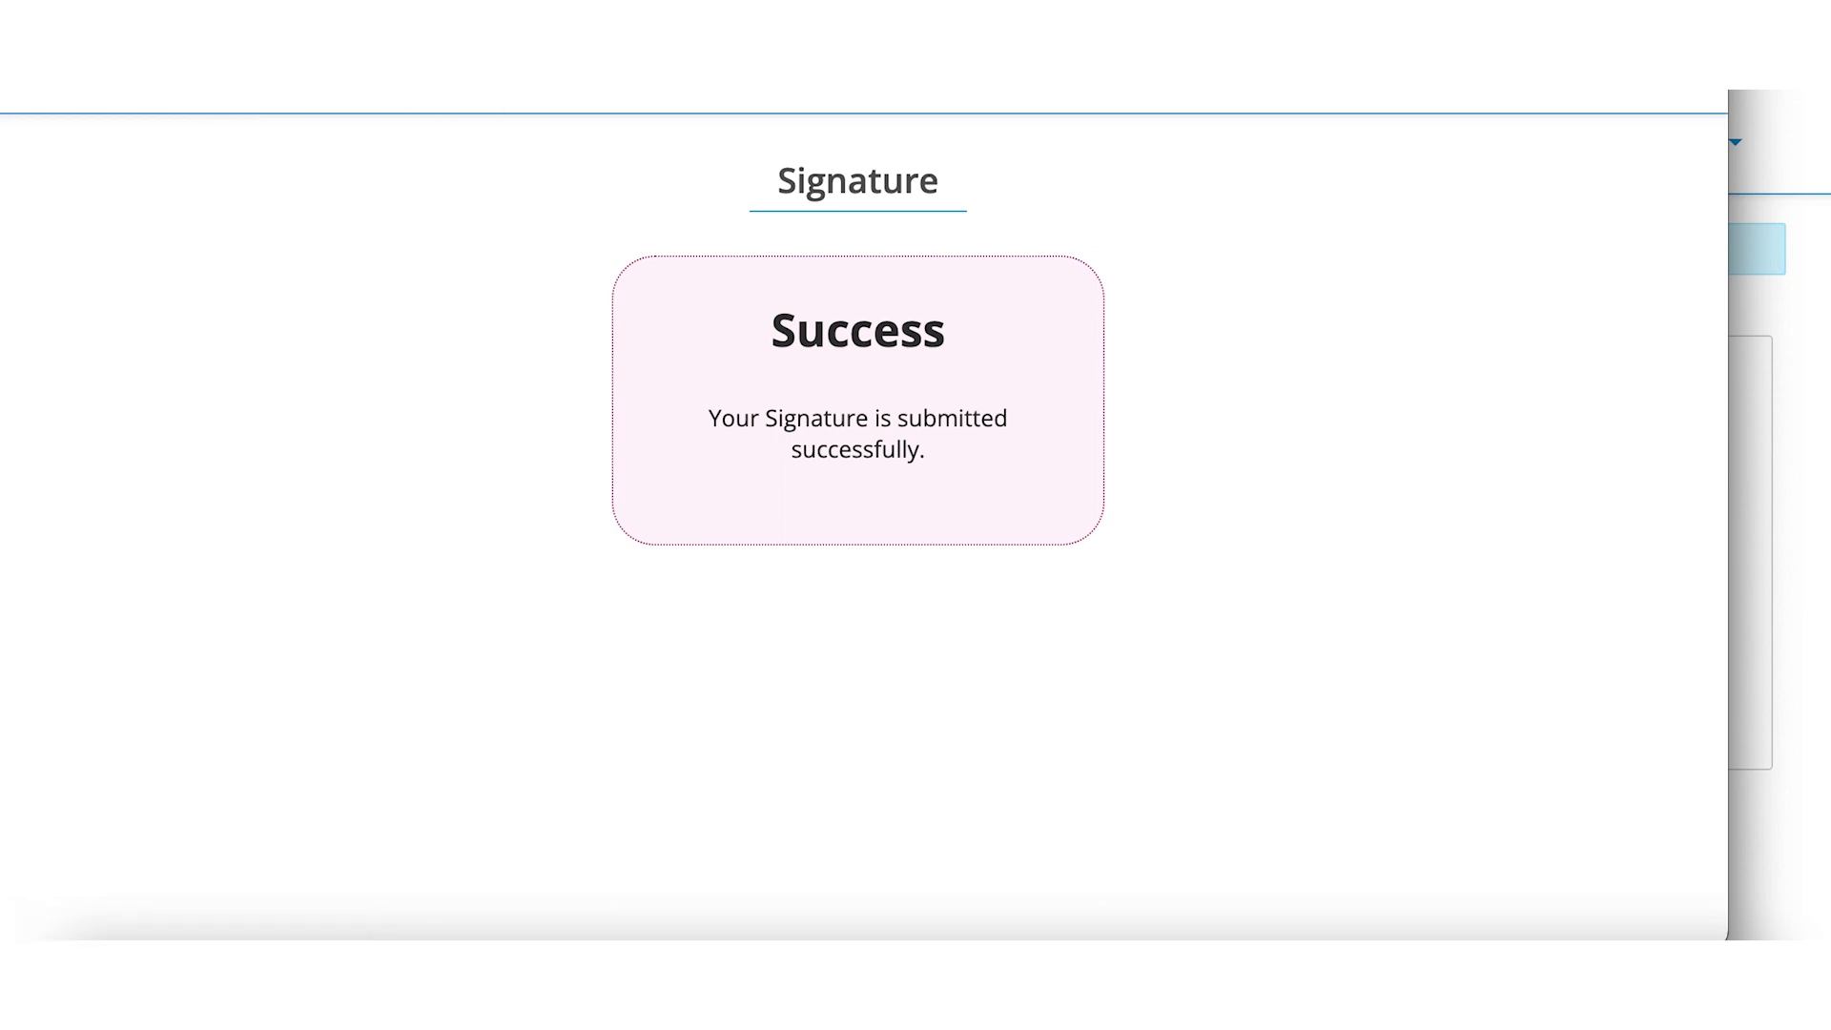
pyautogui.doubleClick(580, 199)
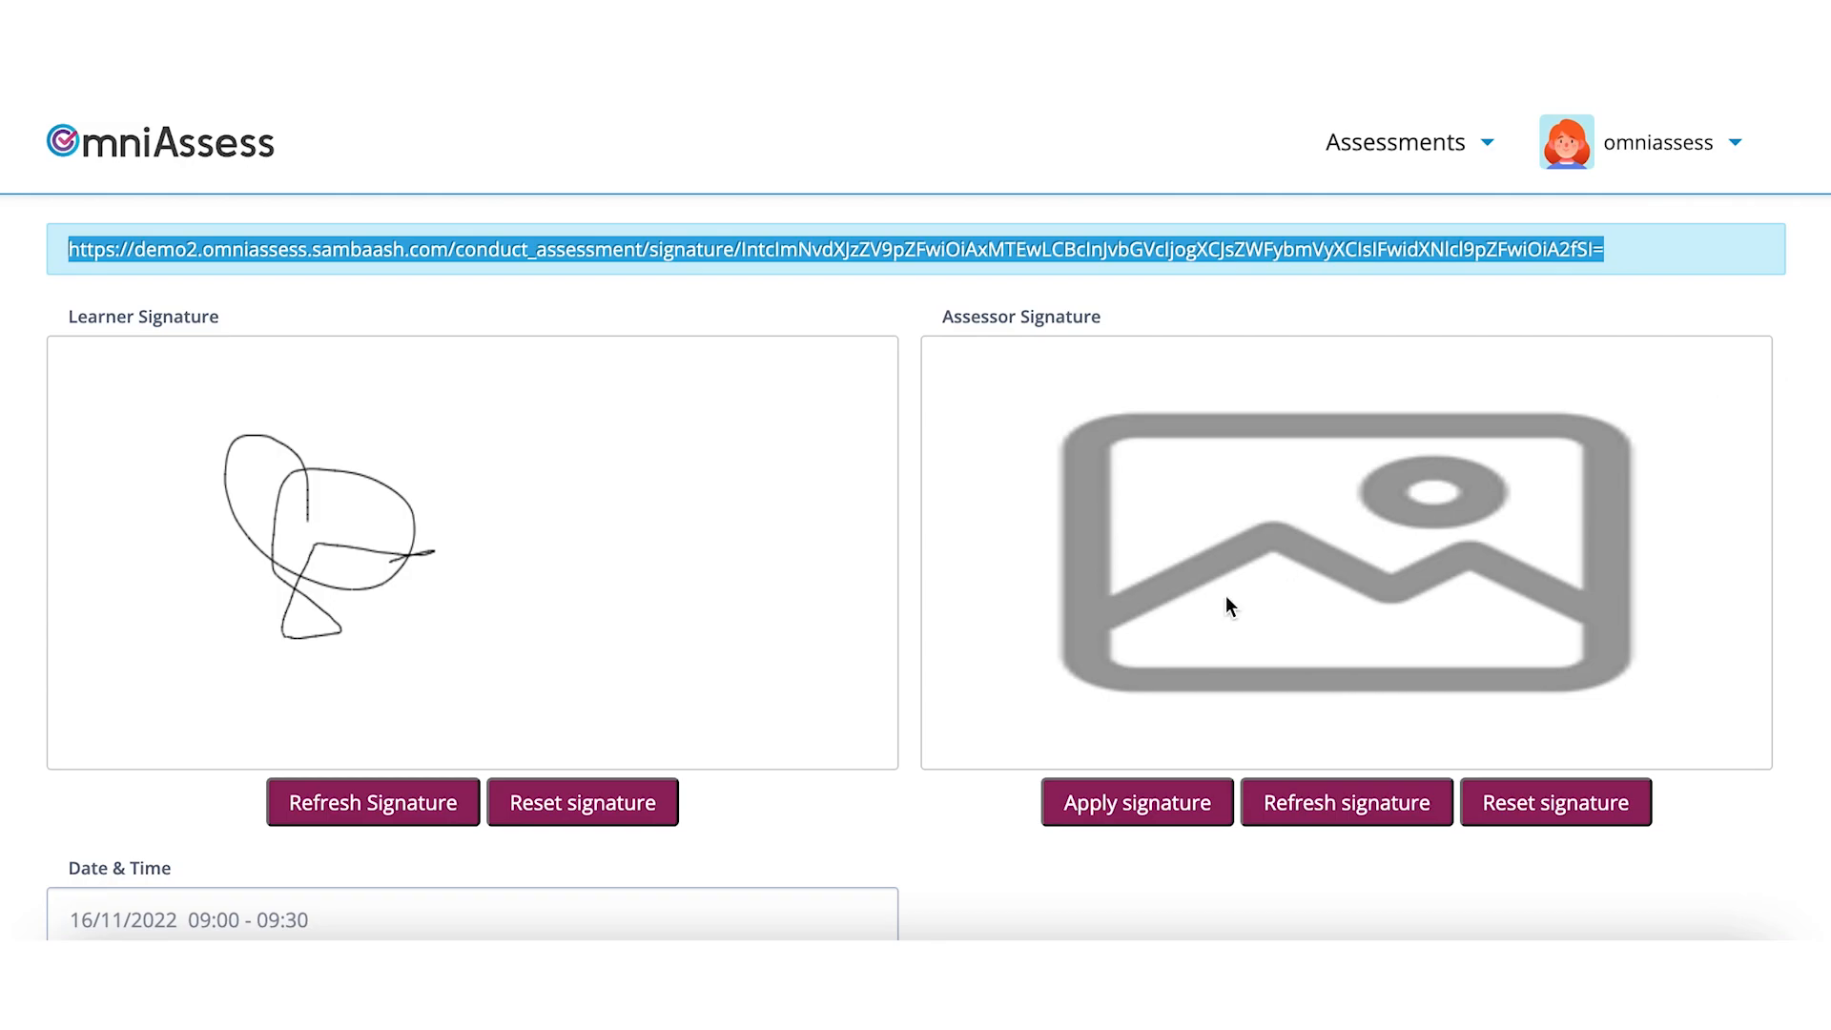
pyautogui.click(1377, 809)
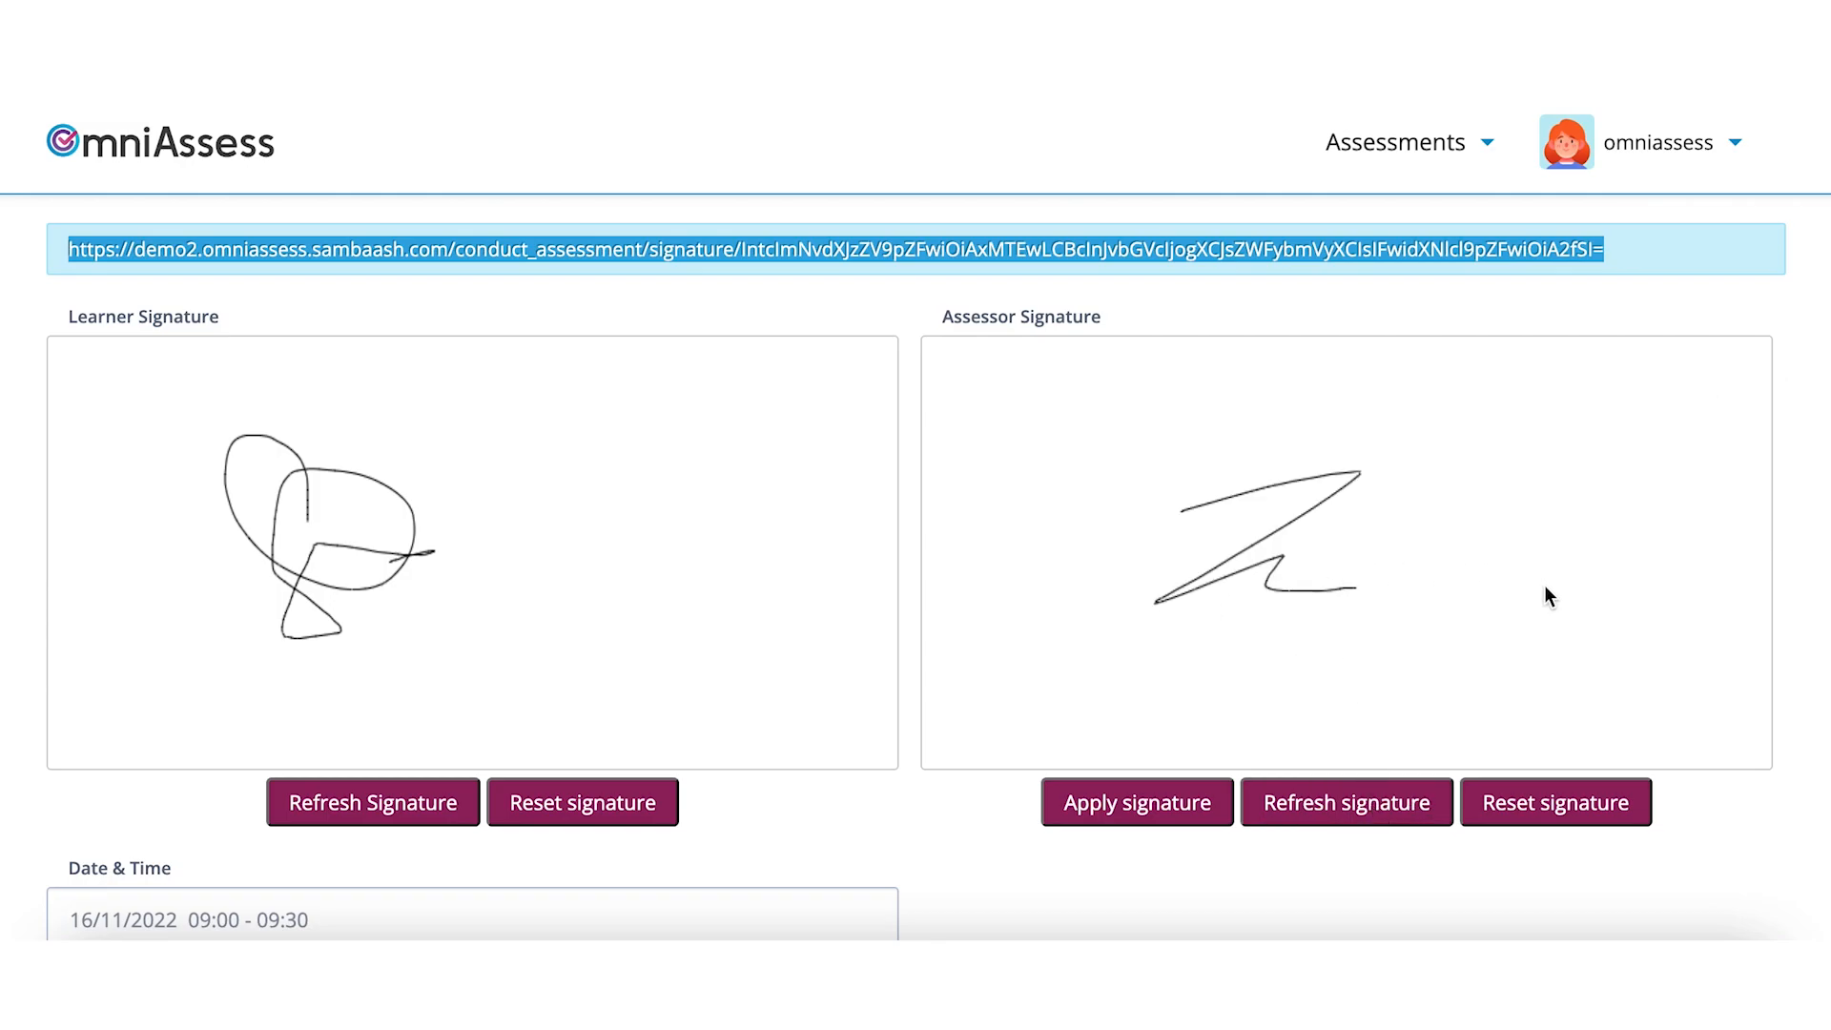
# - Enter "Clear and good presentation" as the assessor and learner feedback on the assessment outcome
pyautogui.scroll(-3, 1560, 654)
pyautogui.scroll(4, 1560, 654)
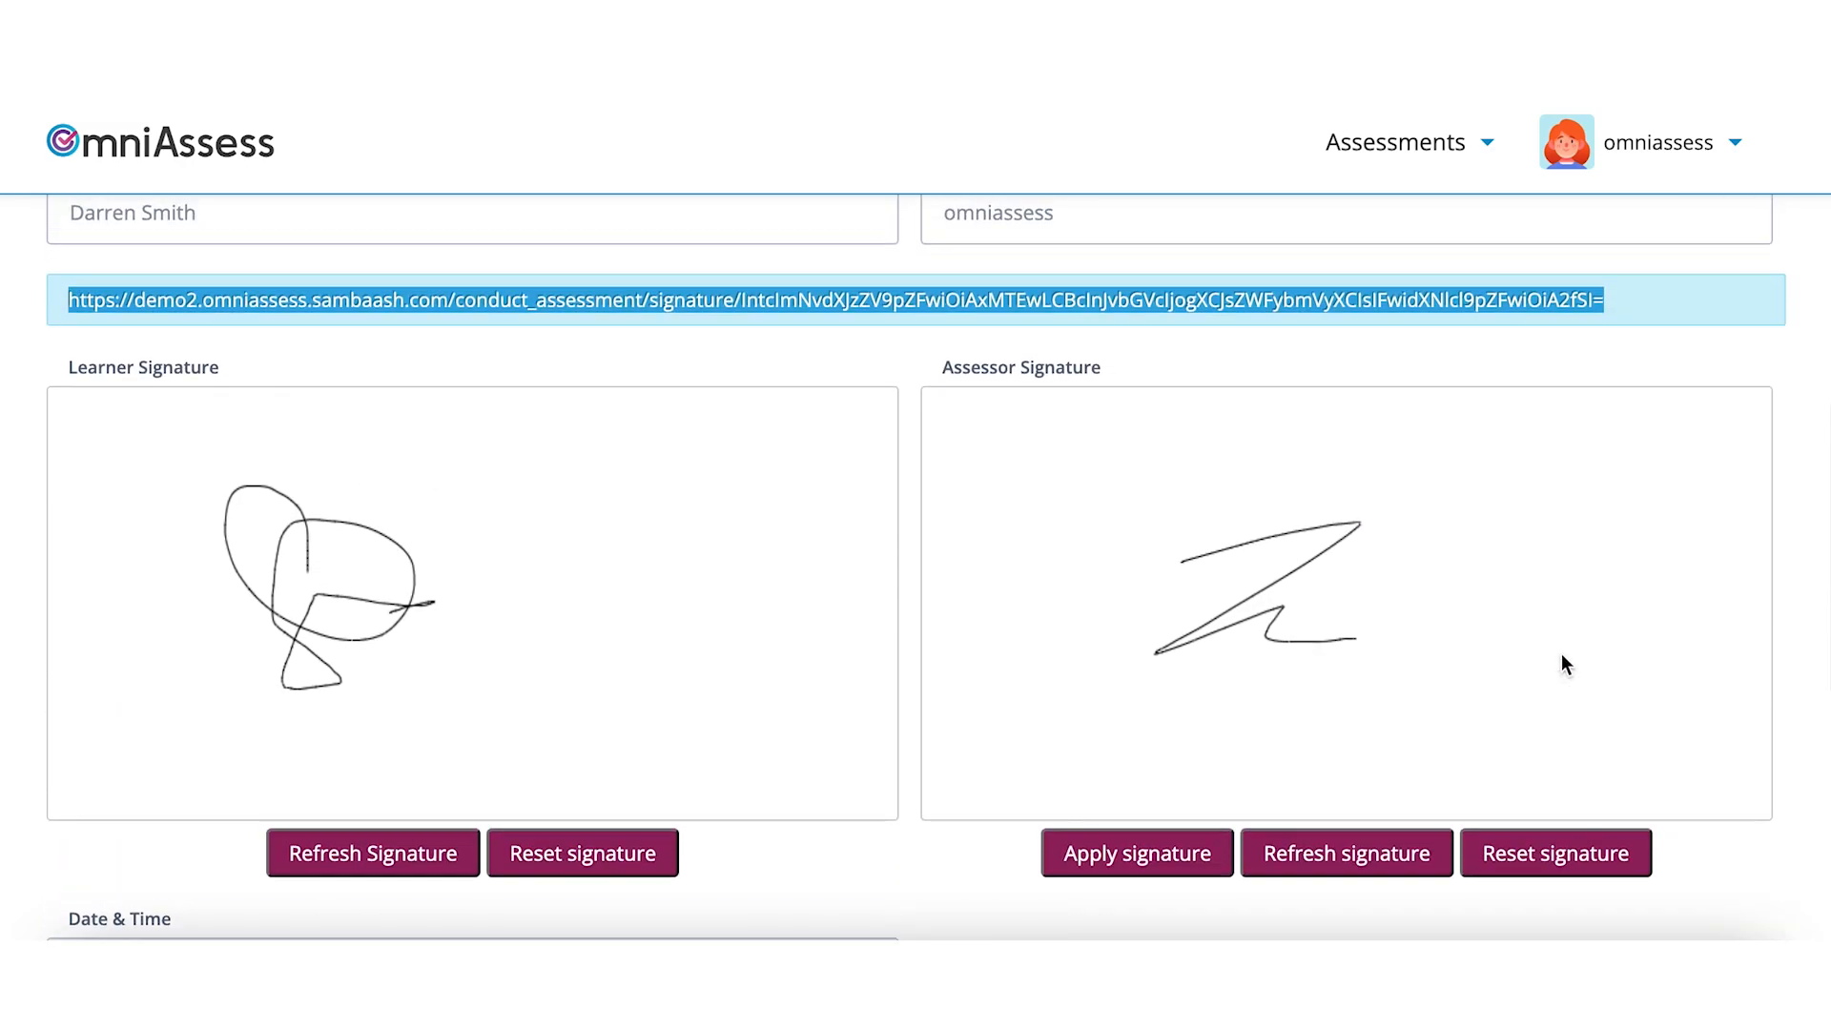
pyautogui.scroll(1, 1560, 654)
pyautogui.scroll(-4, 1560, 654)
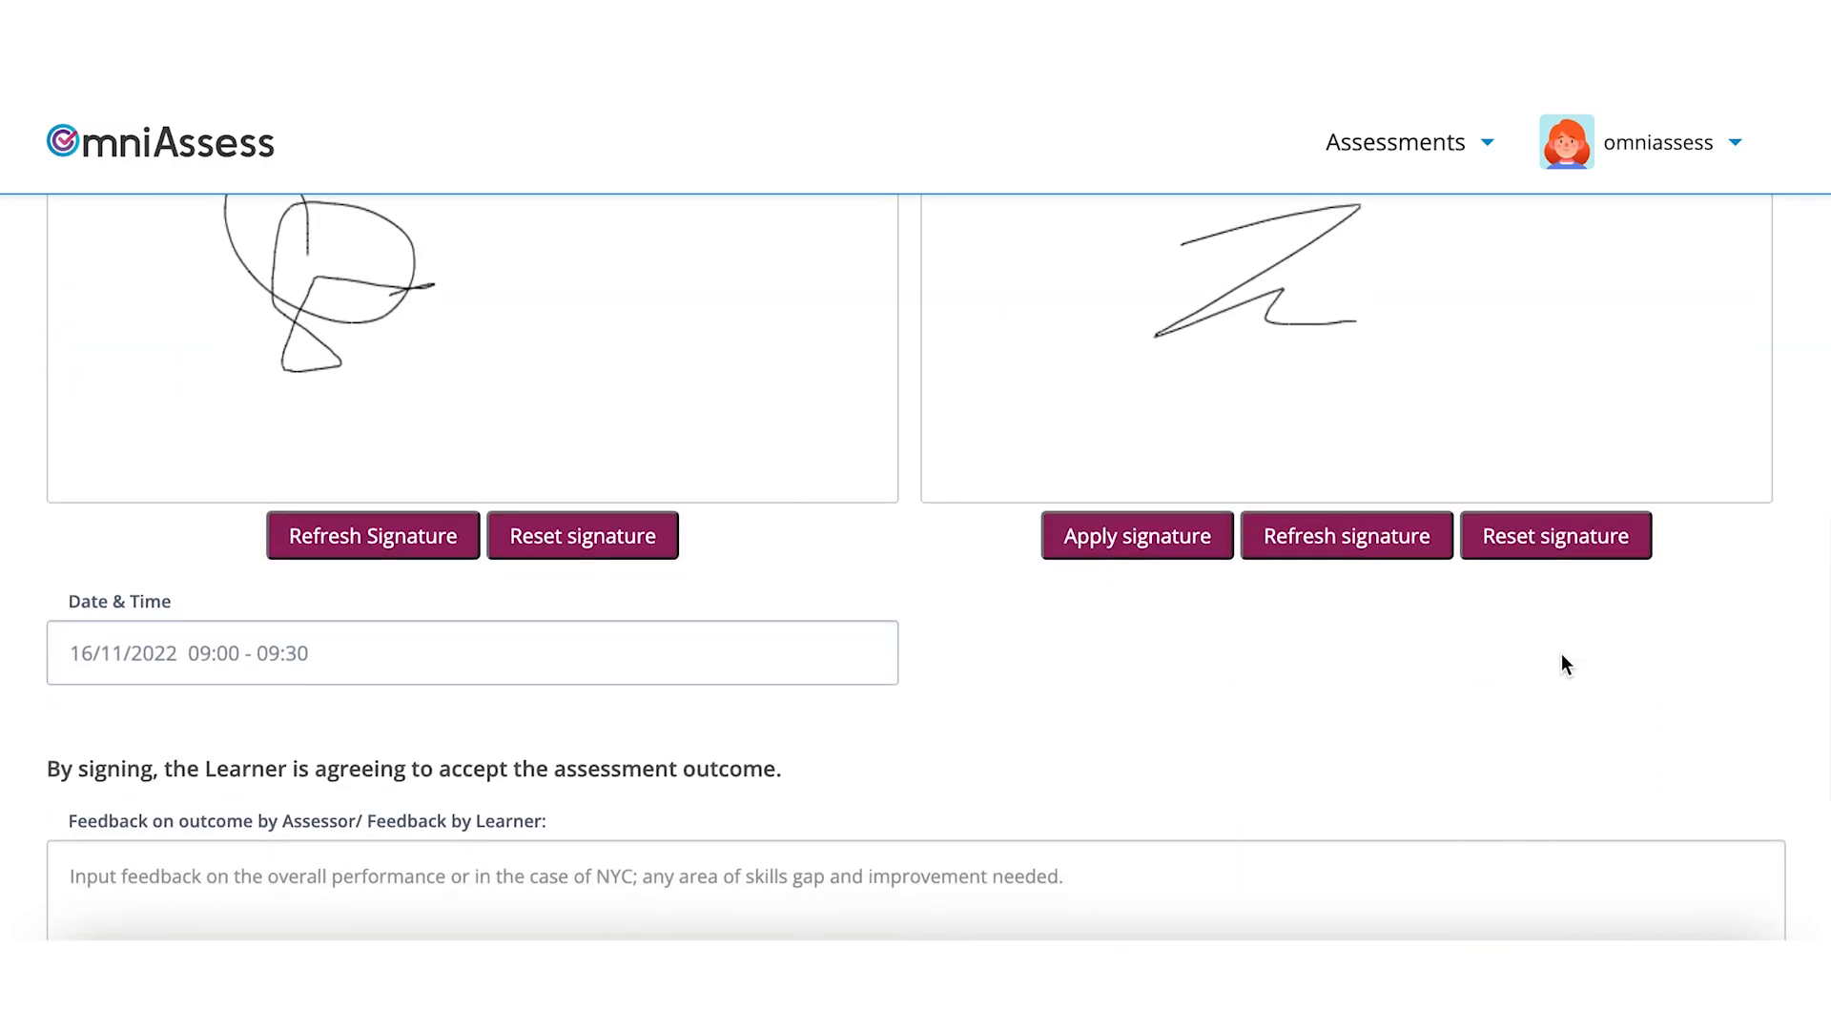
pyautogui.scroll(-1, 1563, 665)
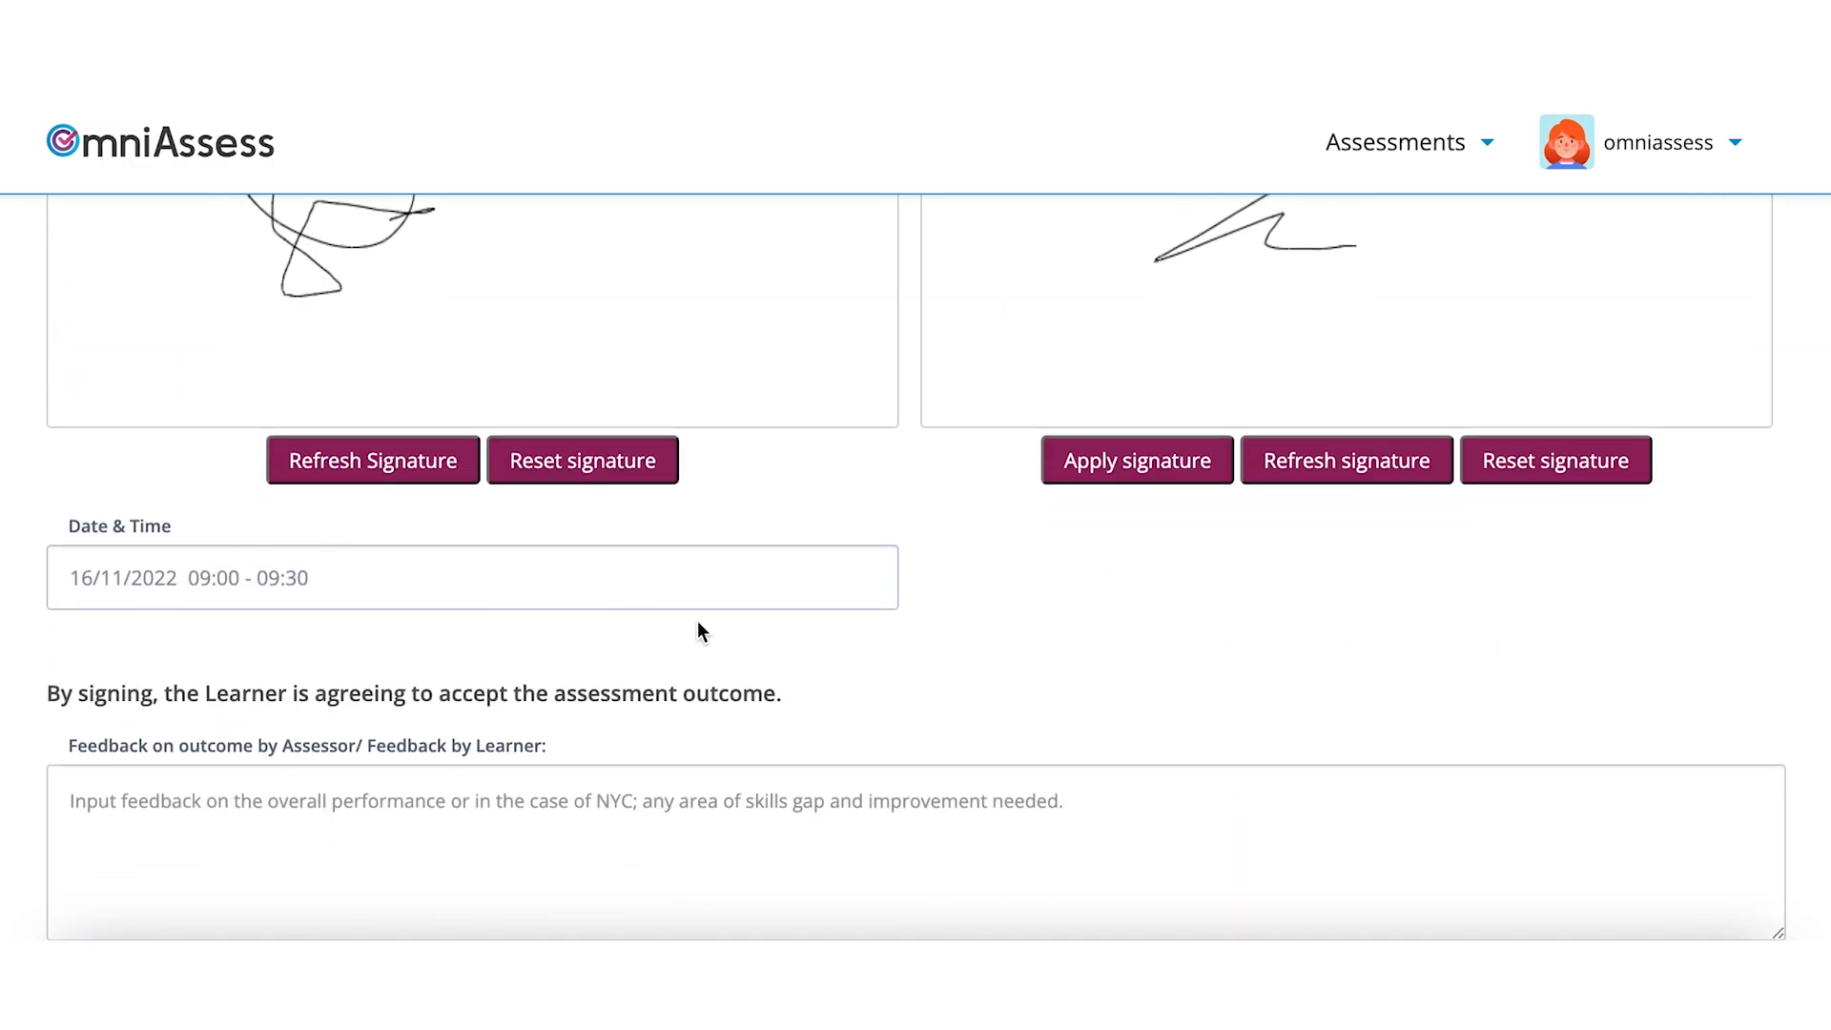
pyautogui.scroll(-2, 699, 634)
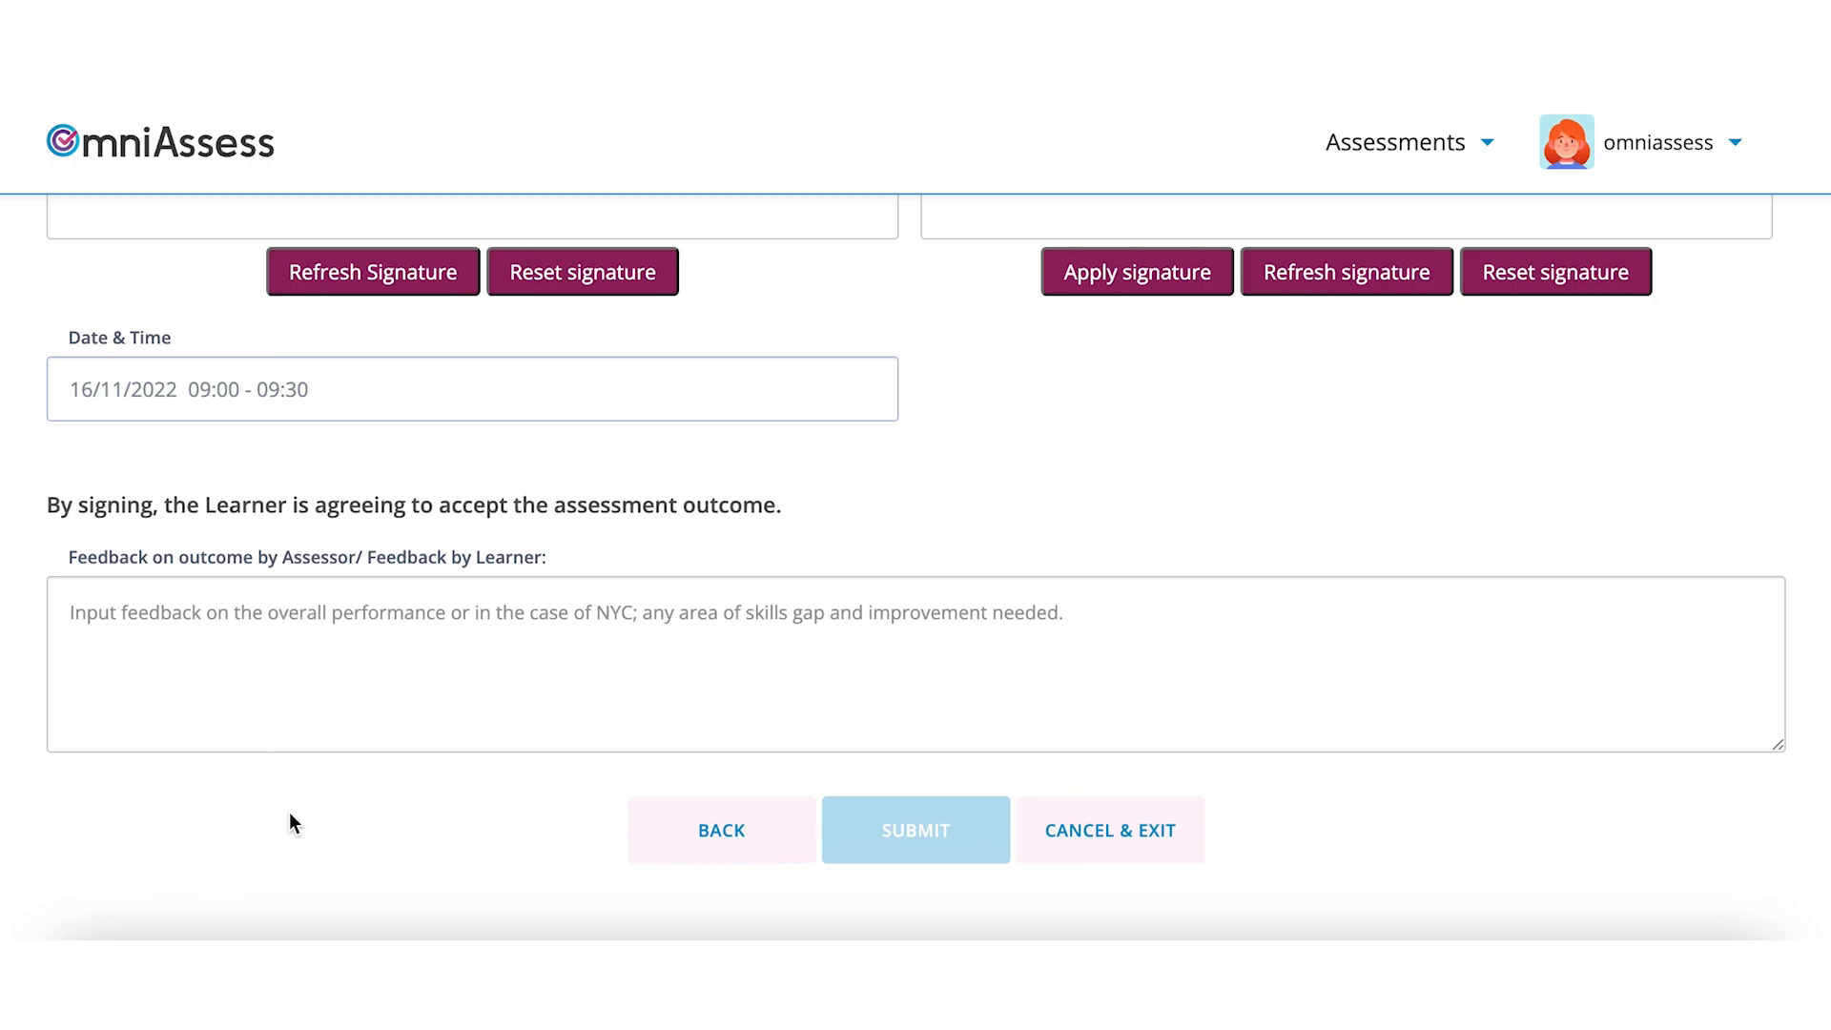
pyautogui.click(256, 669)
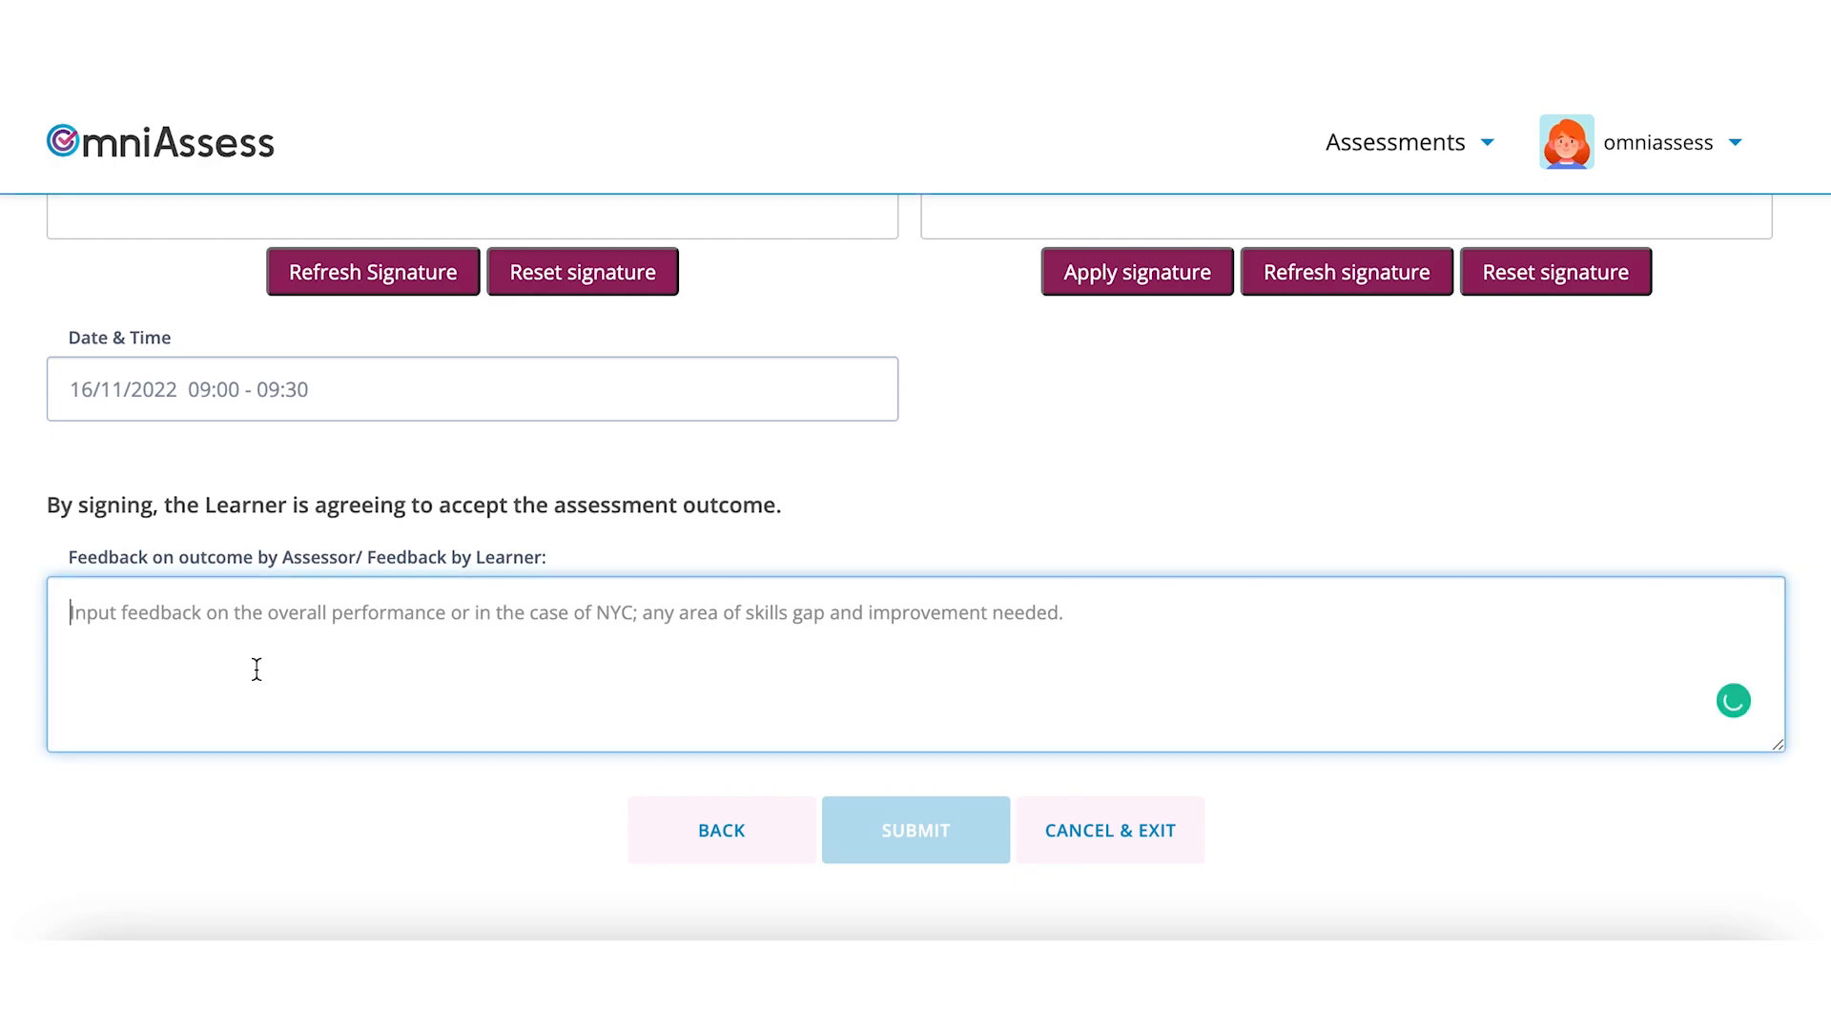
pyautogui.write('Clear ')
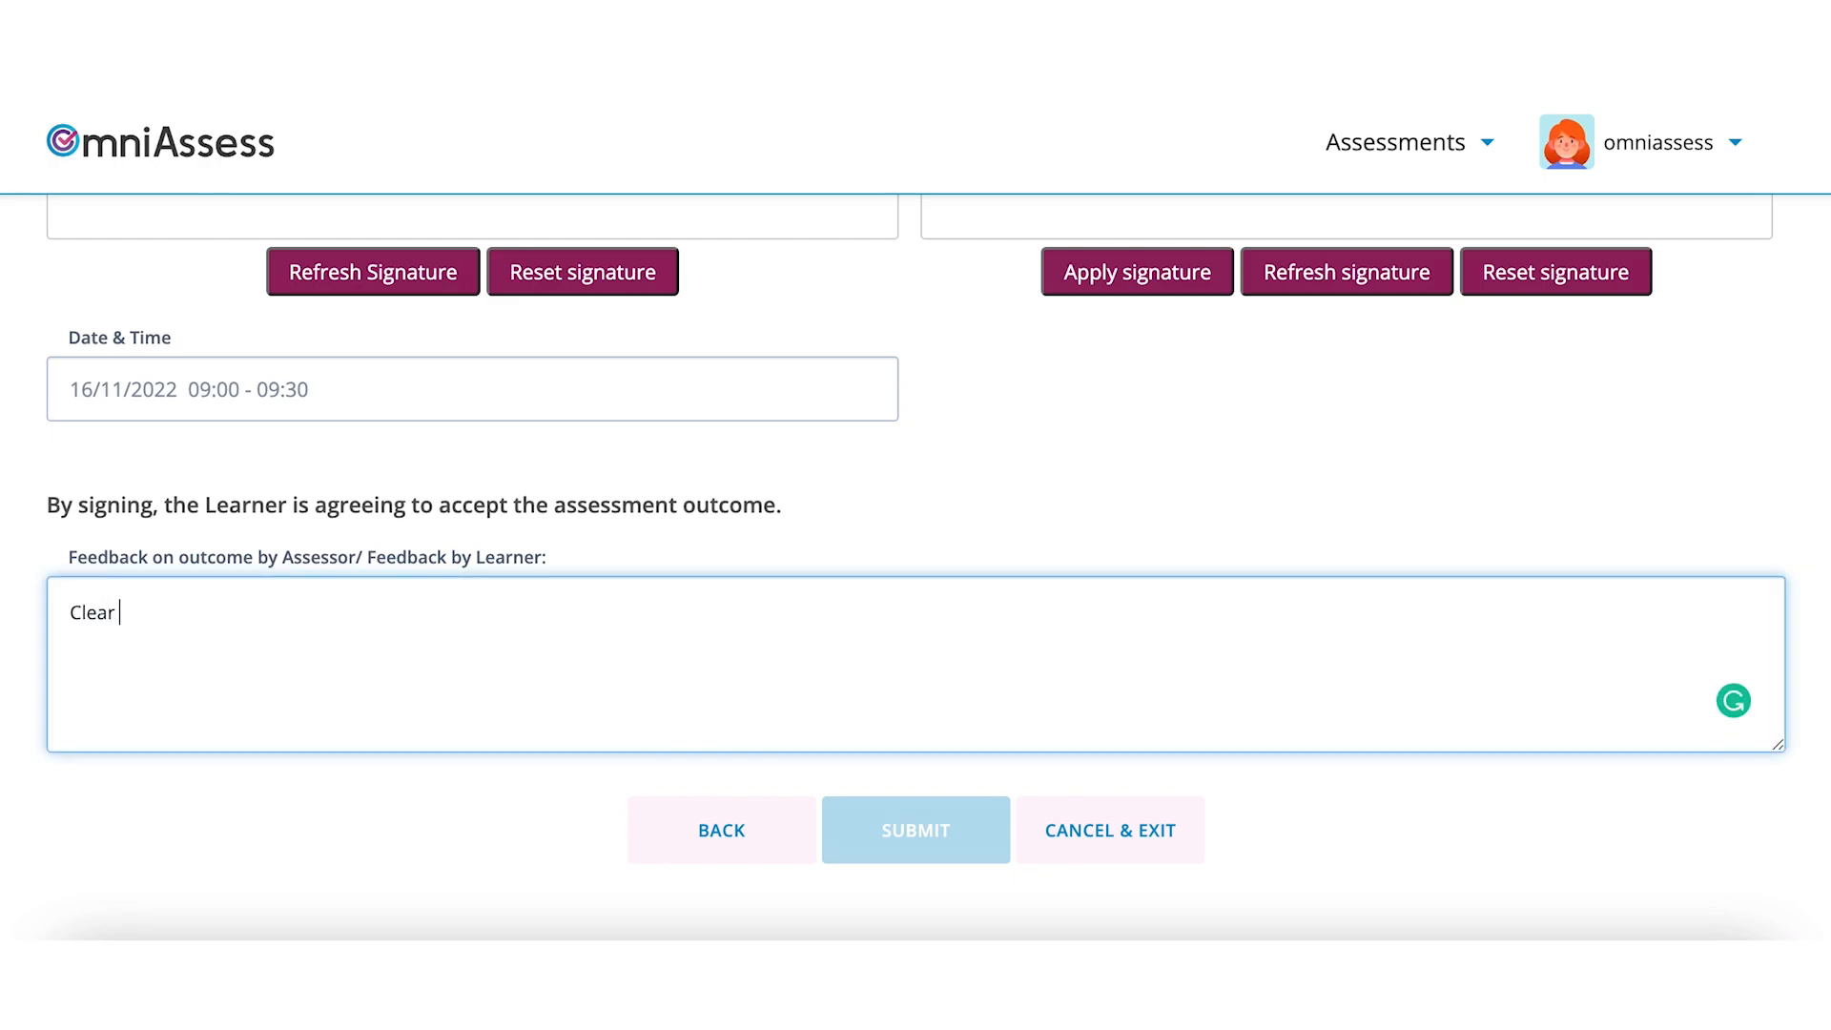
pyautogui.write('and good presentation')
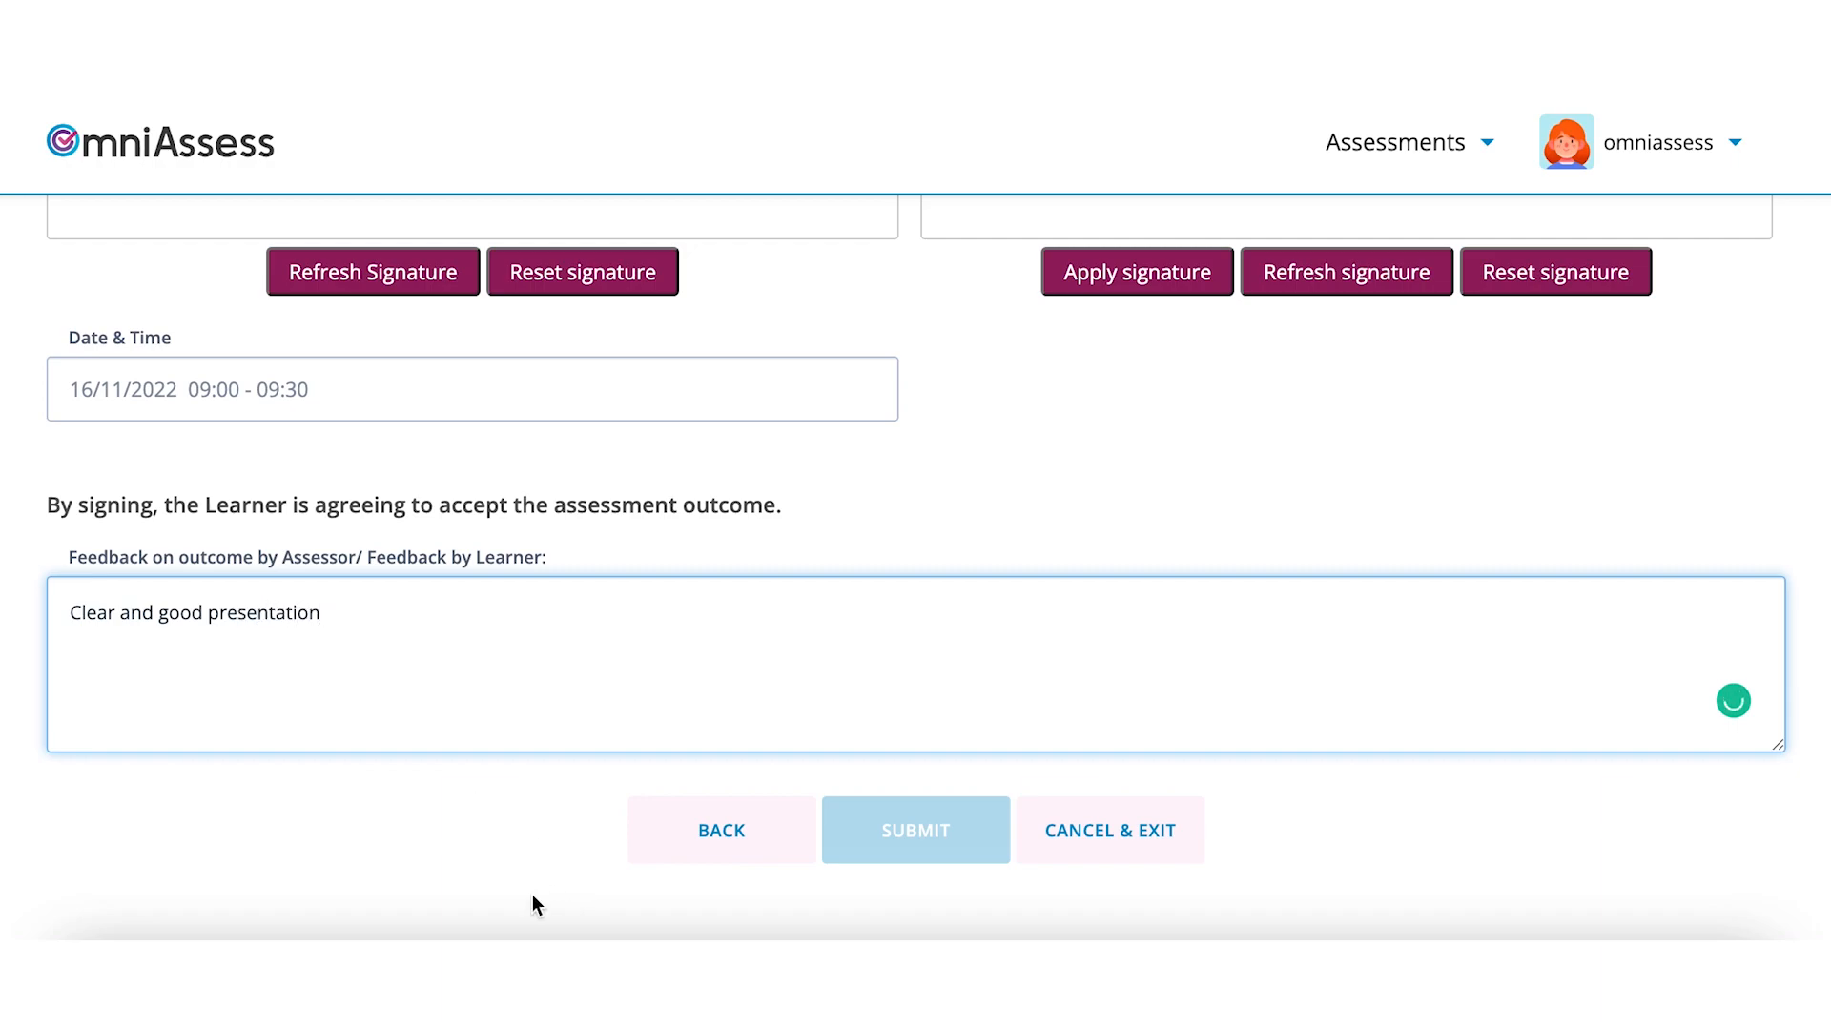
pyautogui.click(437, 809)
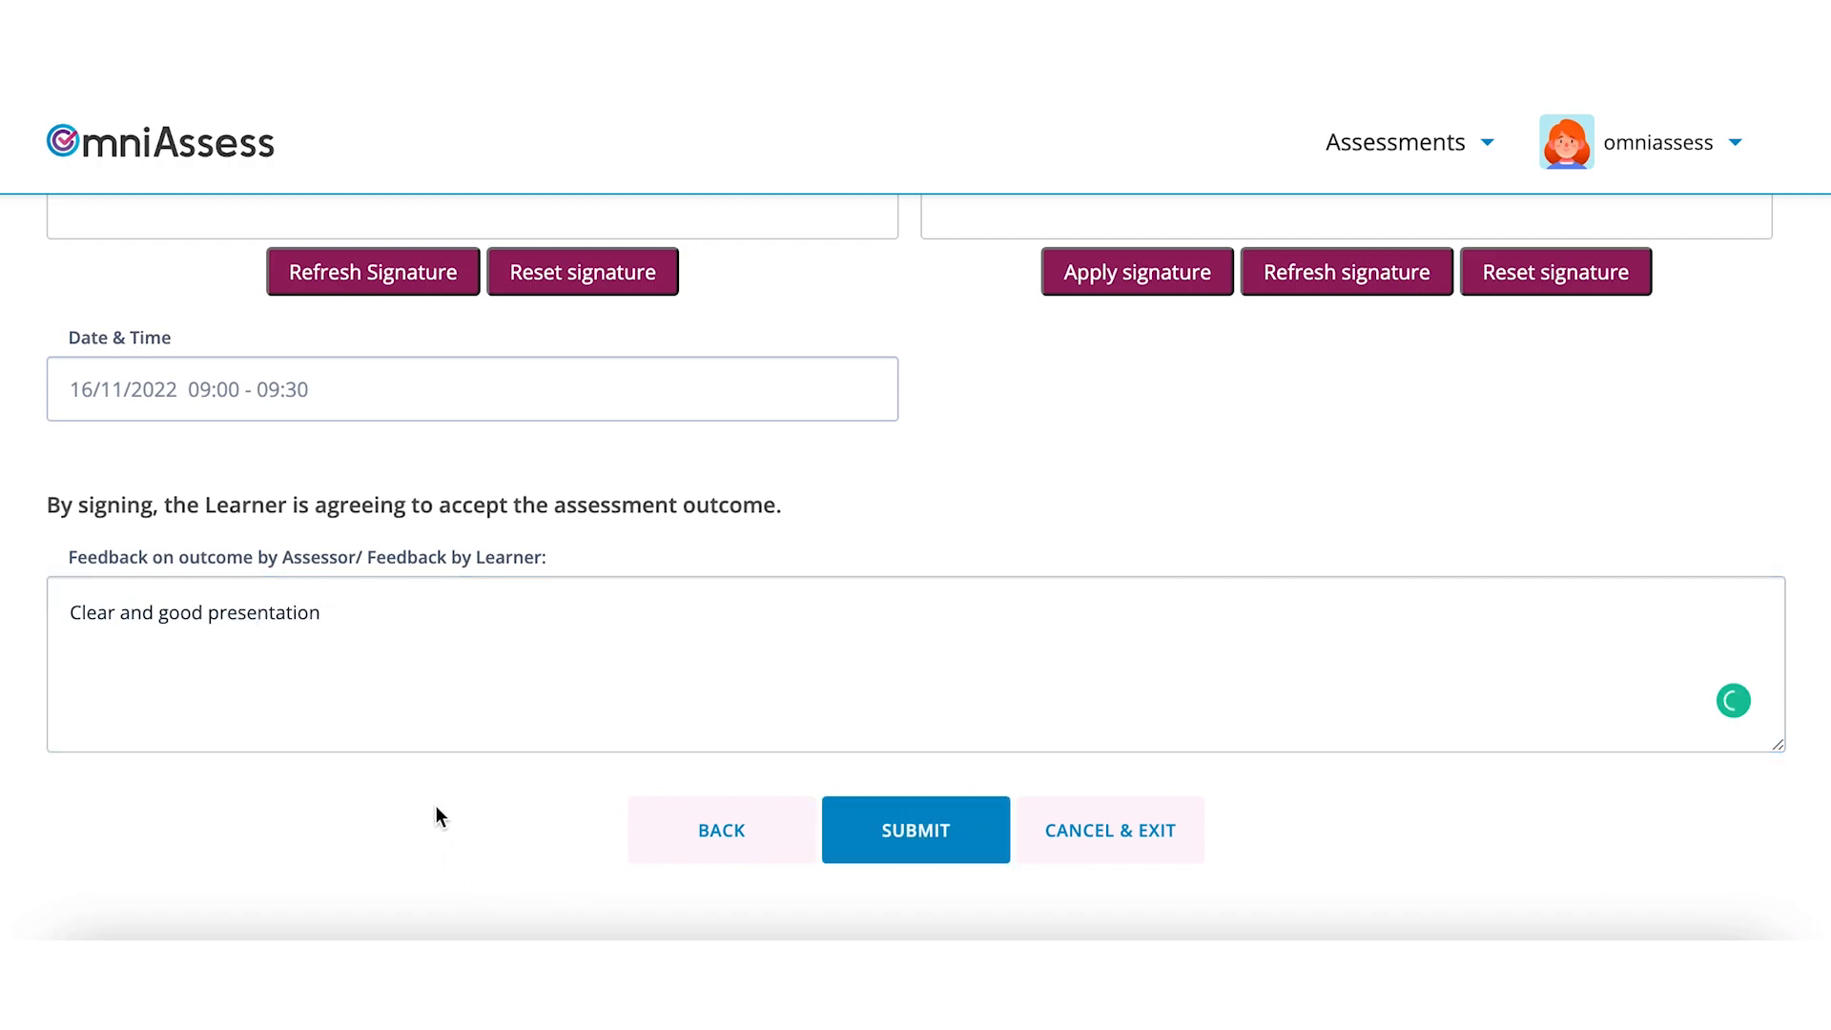
# - Submit the completed assessment, confirm the submission and return to the list of assessments
pyautogui.click(941, 843)
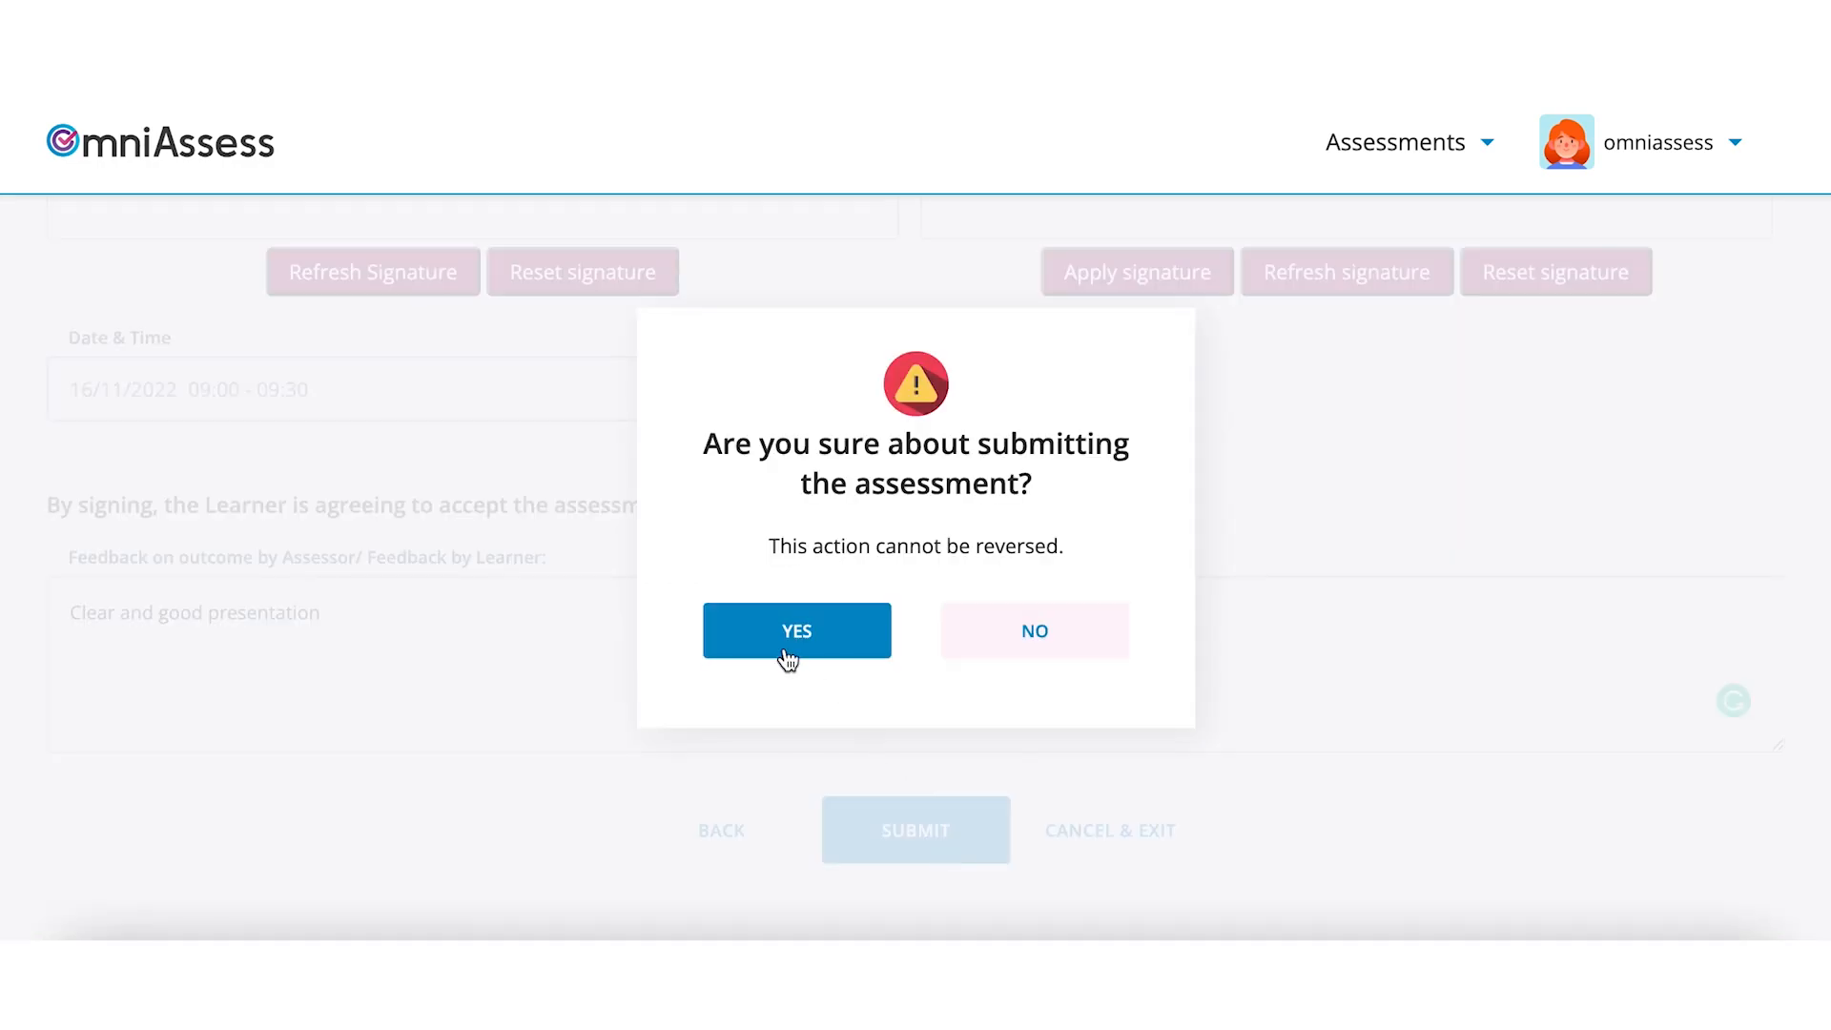
pyautogui.click(766, 635)
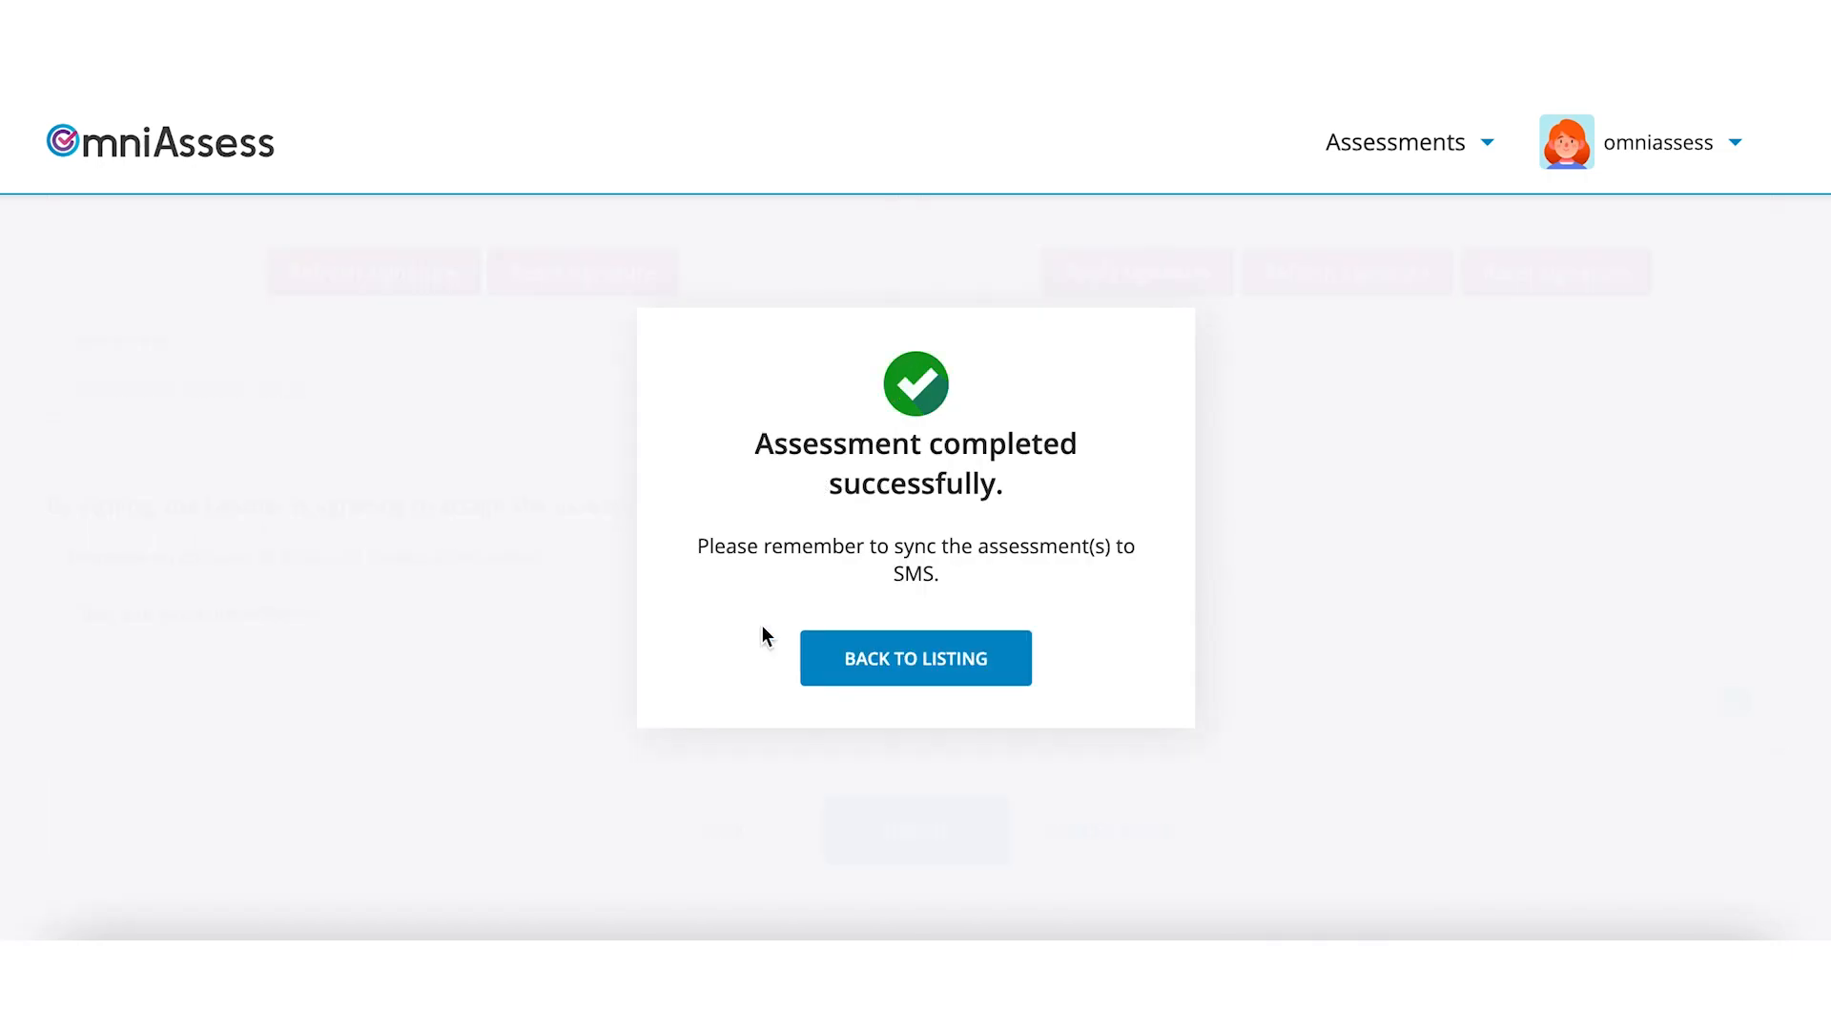
pyautogui.click(849, 663)
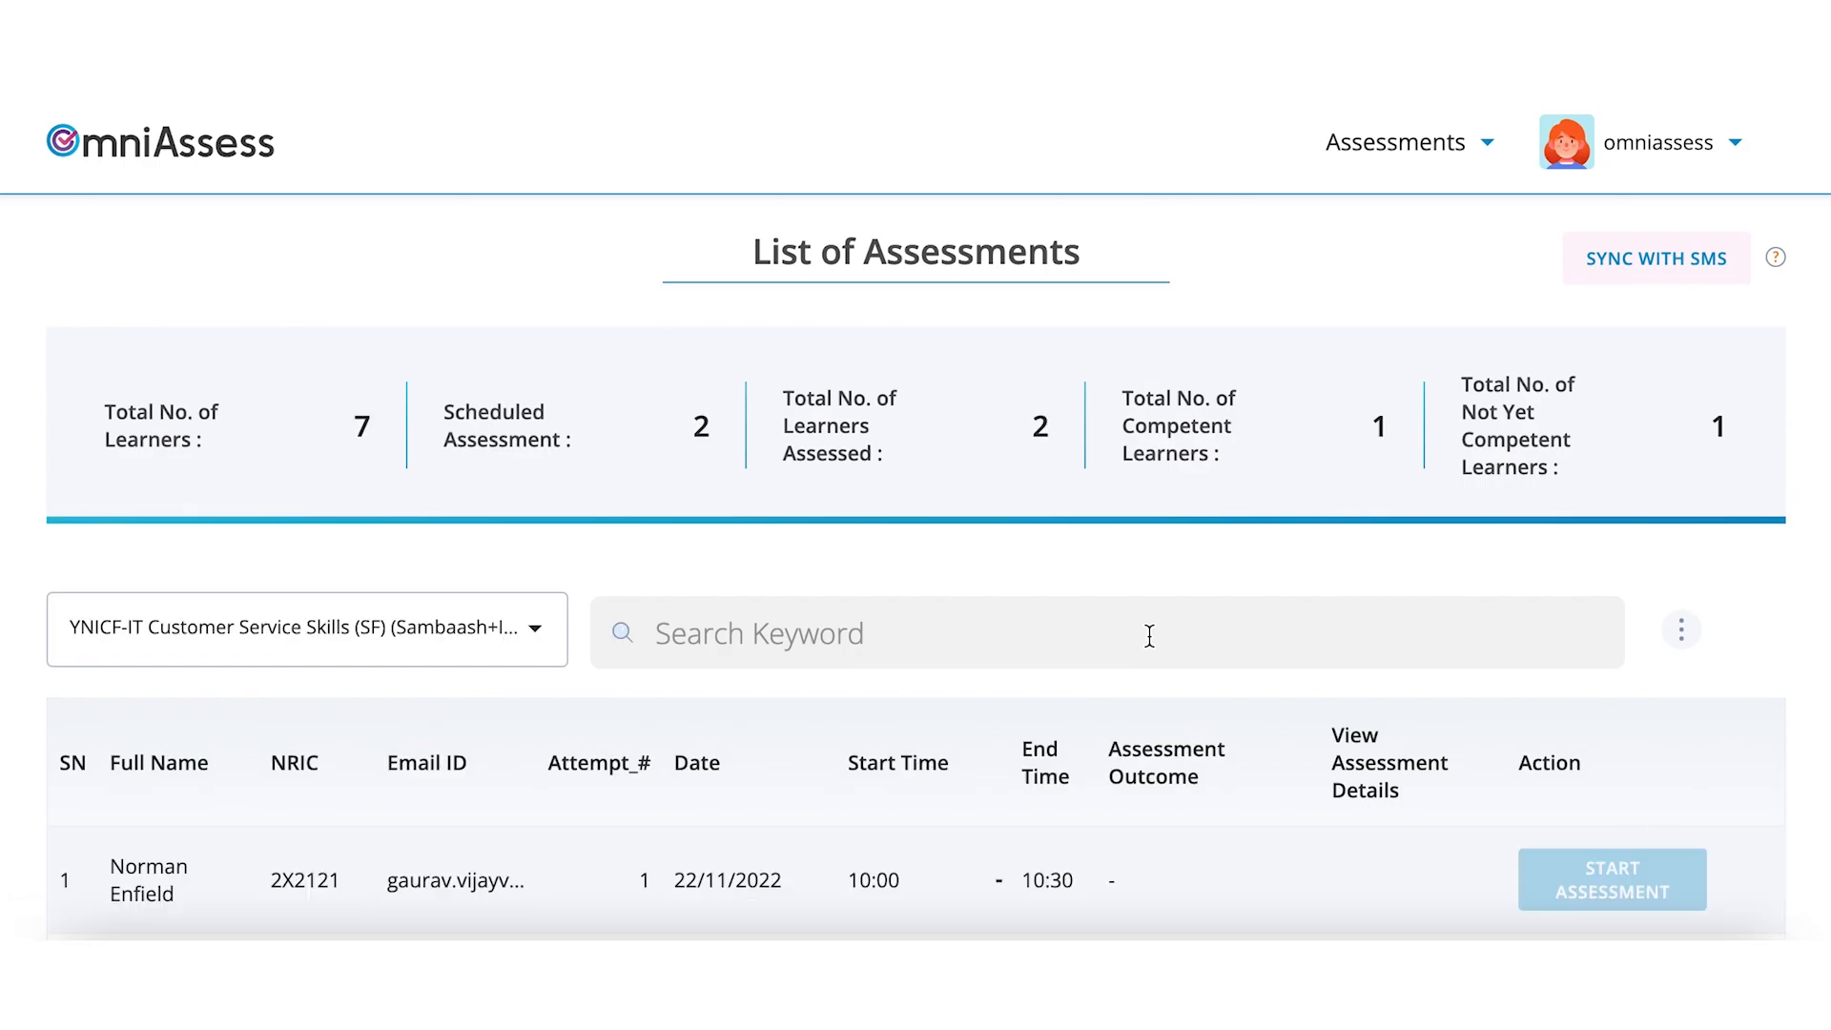
# - Download the assessment record PDF for the learner assessed on 16/11/2022 and open it
pyautogui.scroll(-3, 1091, 633)
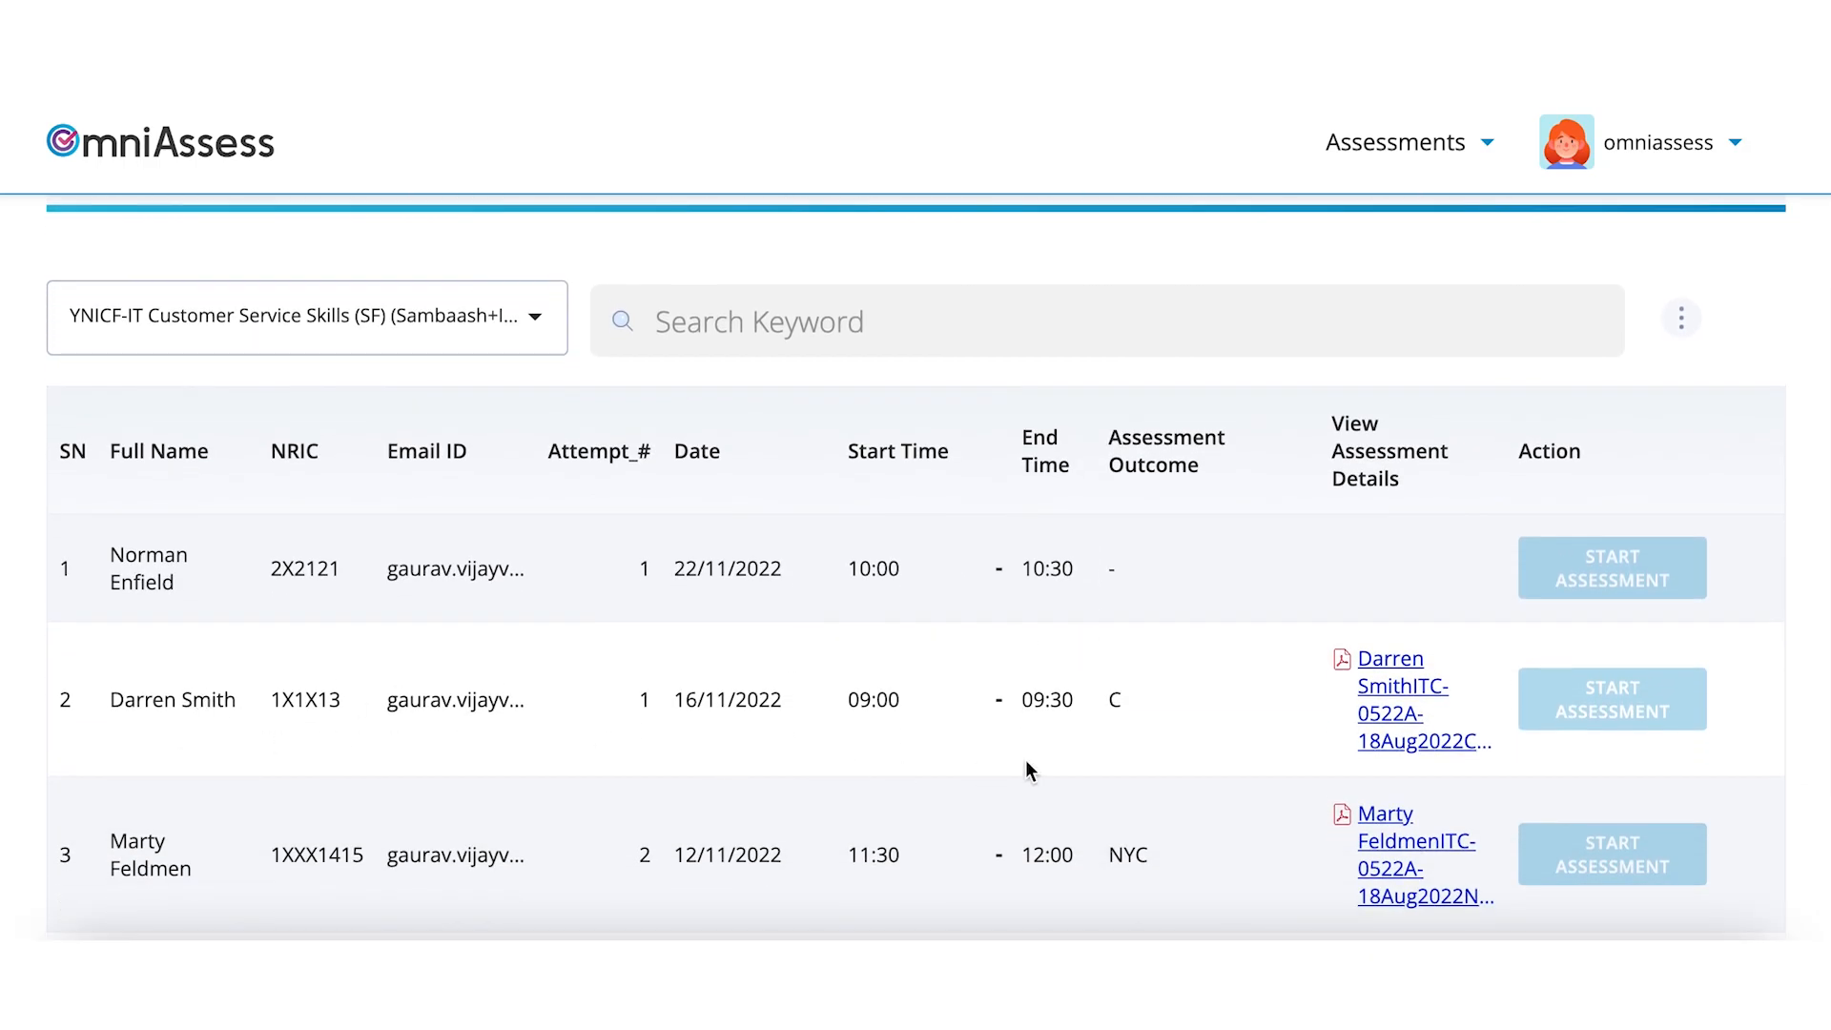
pyautogui.click(1395, 707)
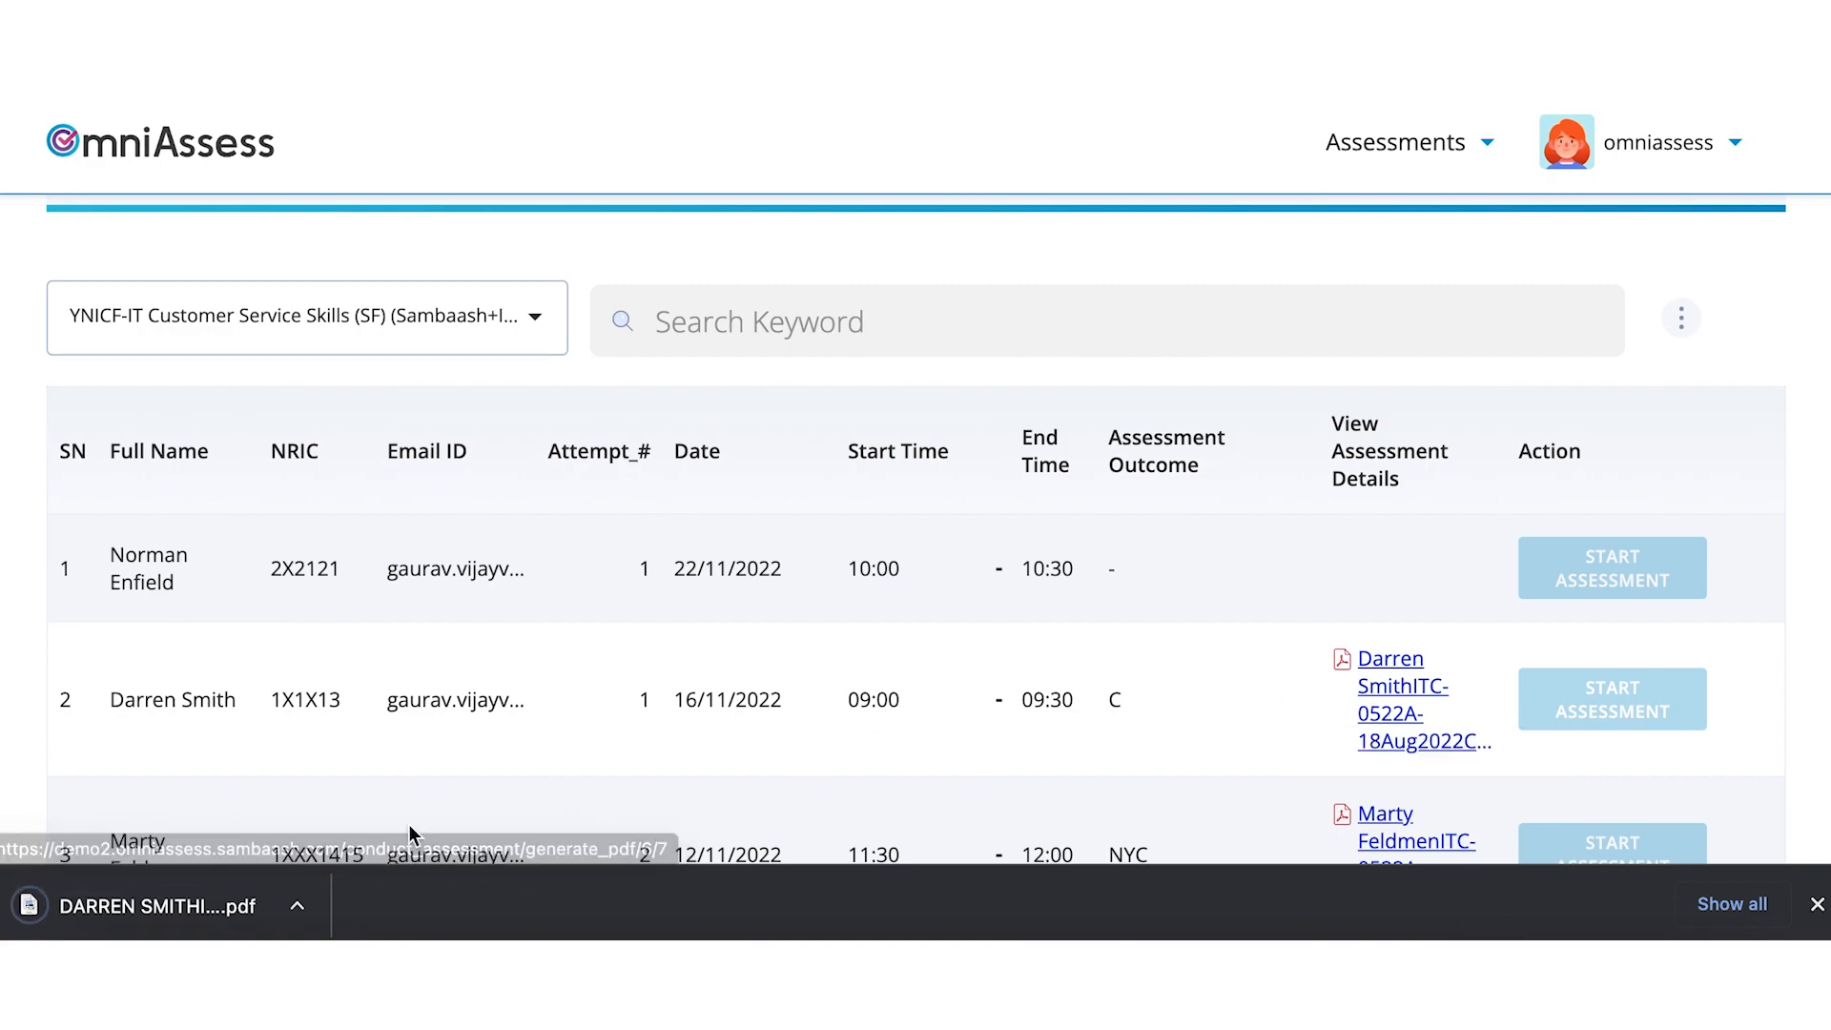
pyautogui.click(118, 900)
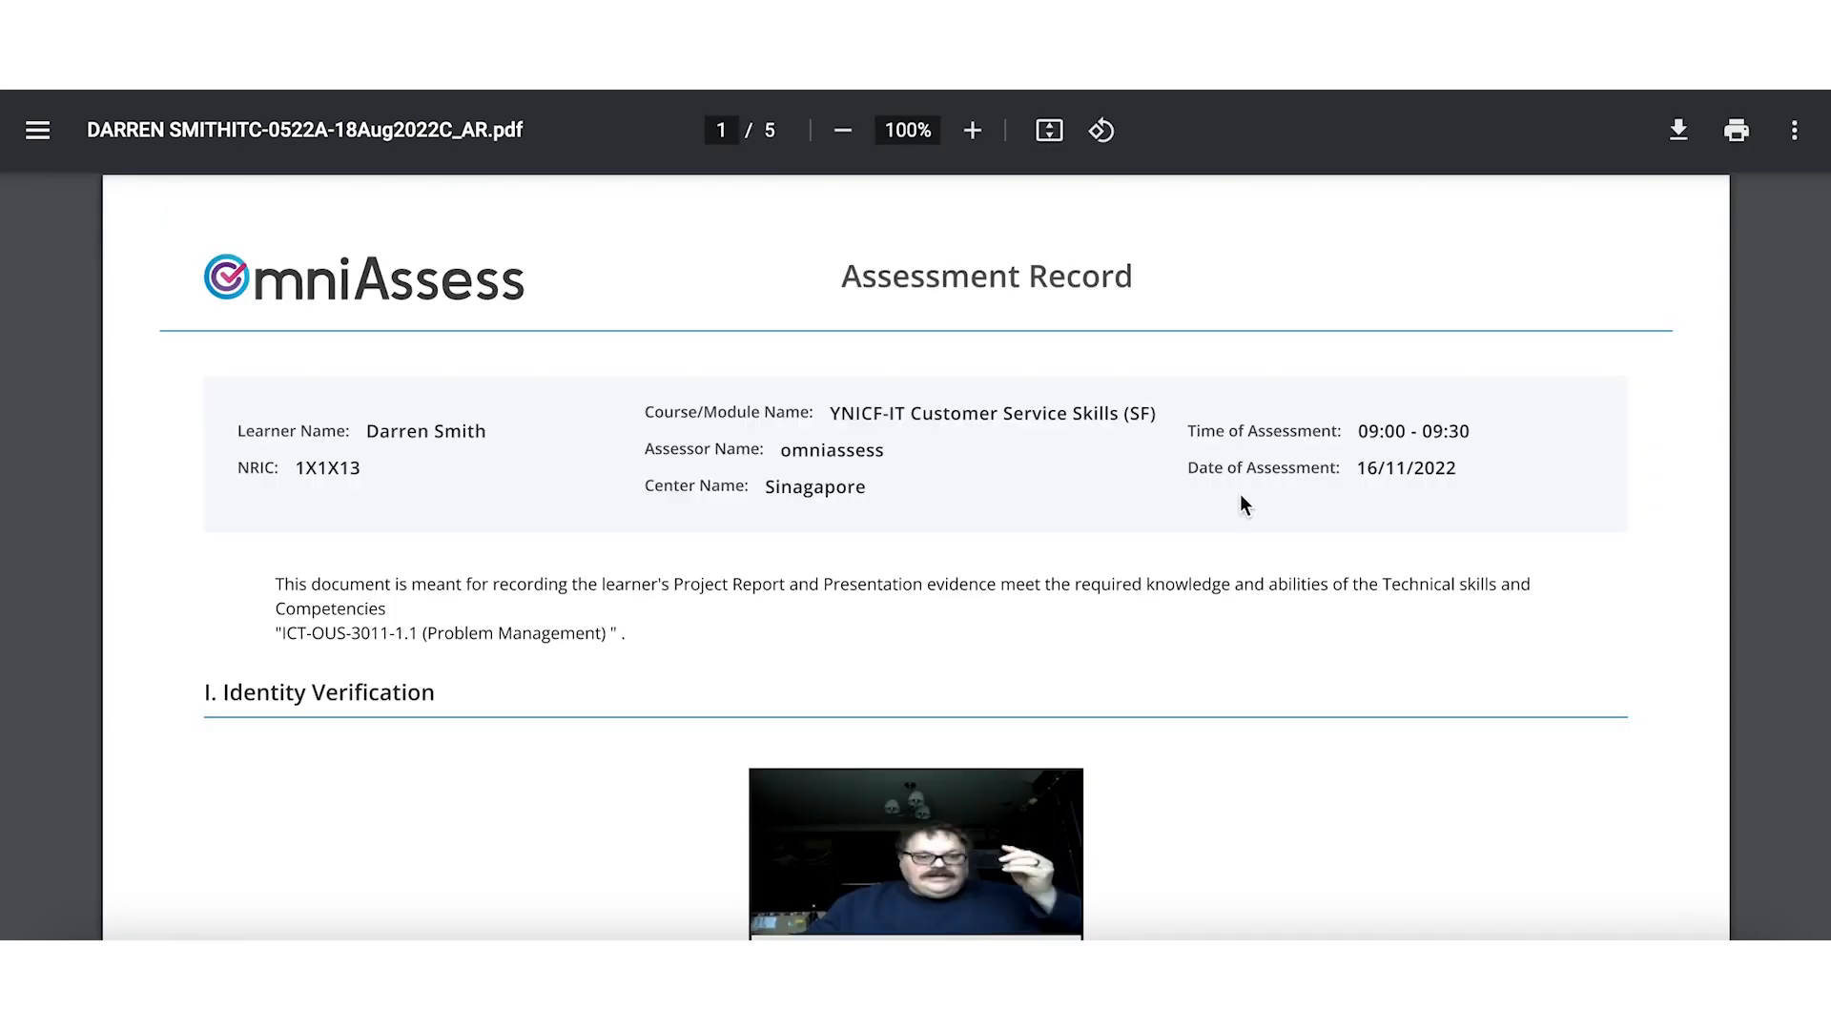
# - Examine the assessment record's learner details, identity verification photo, and Project Report and Project Presentation outcomes with evidence
pyautogui.scroll(-2, 1492, 477)
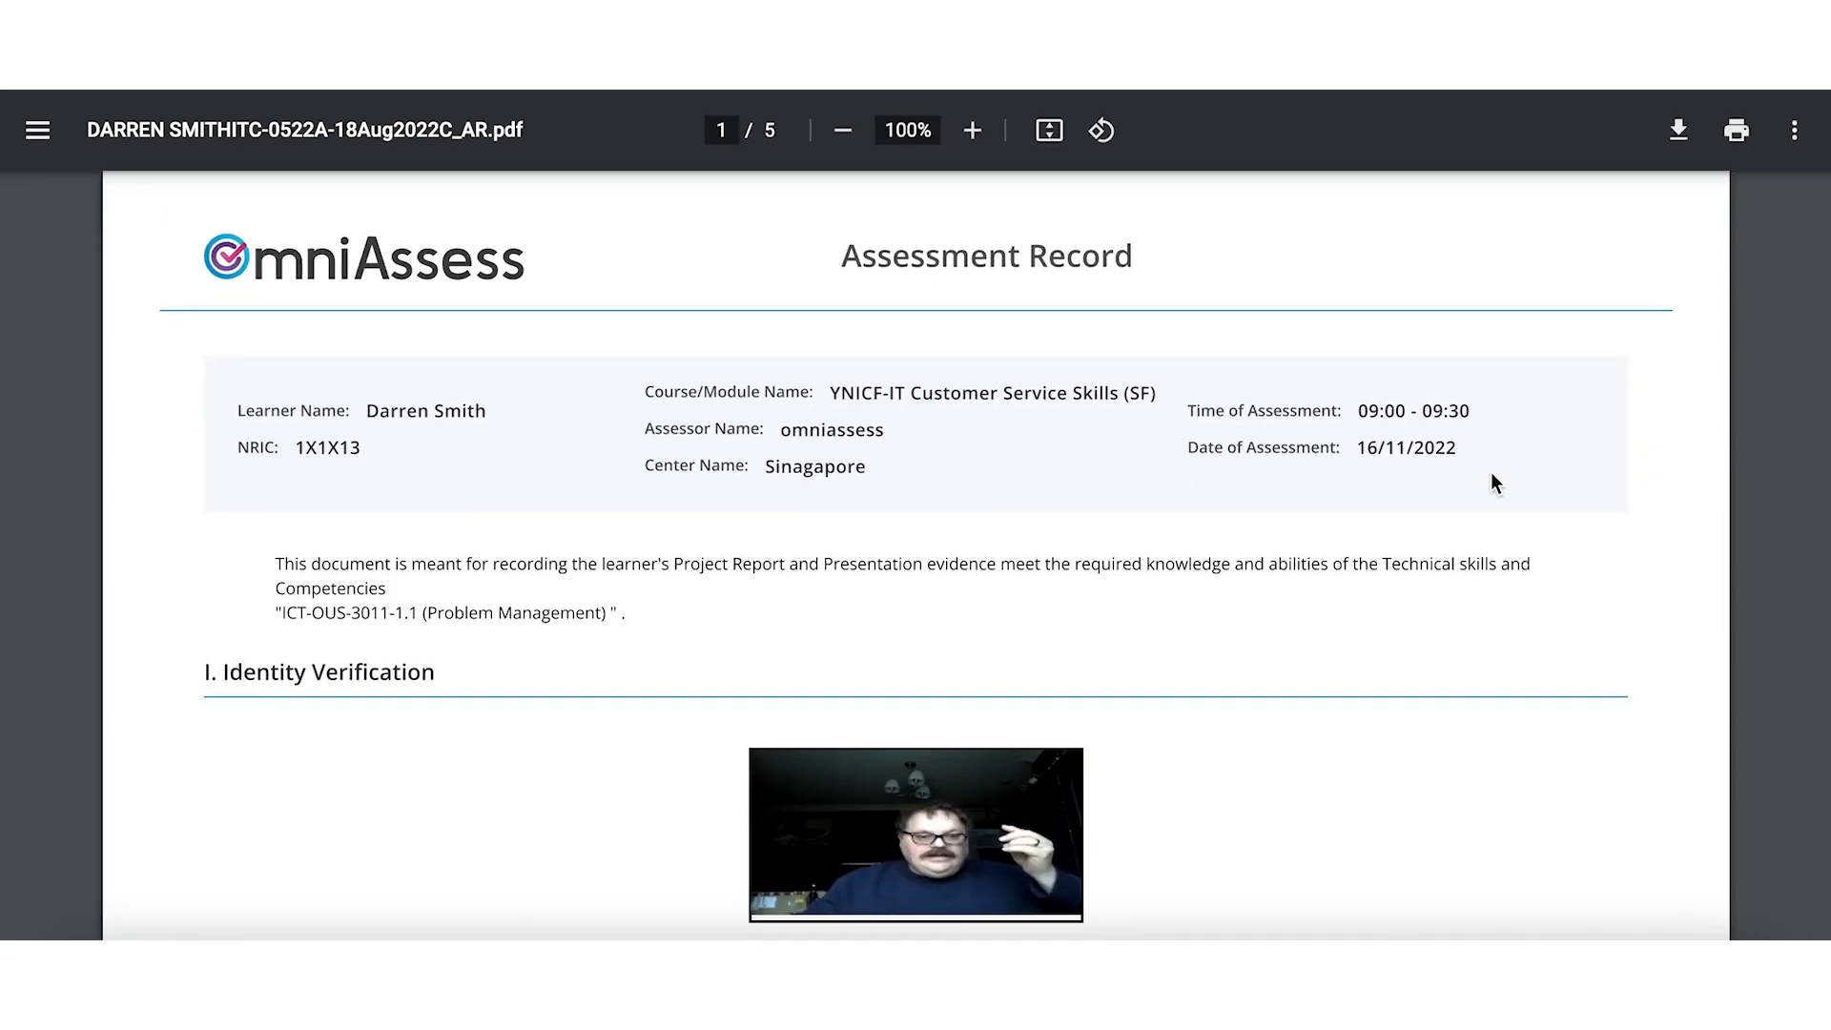
pyautogui.scroll(-1, 1493, 477)
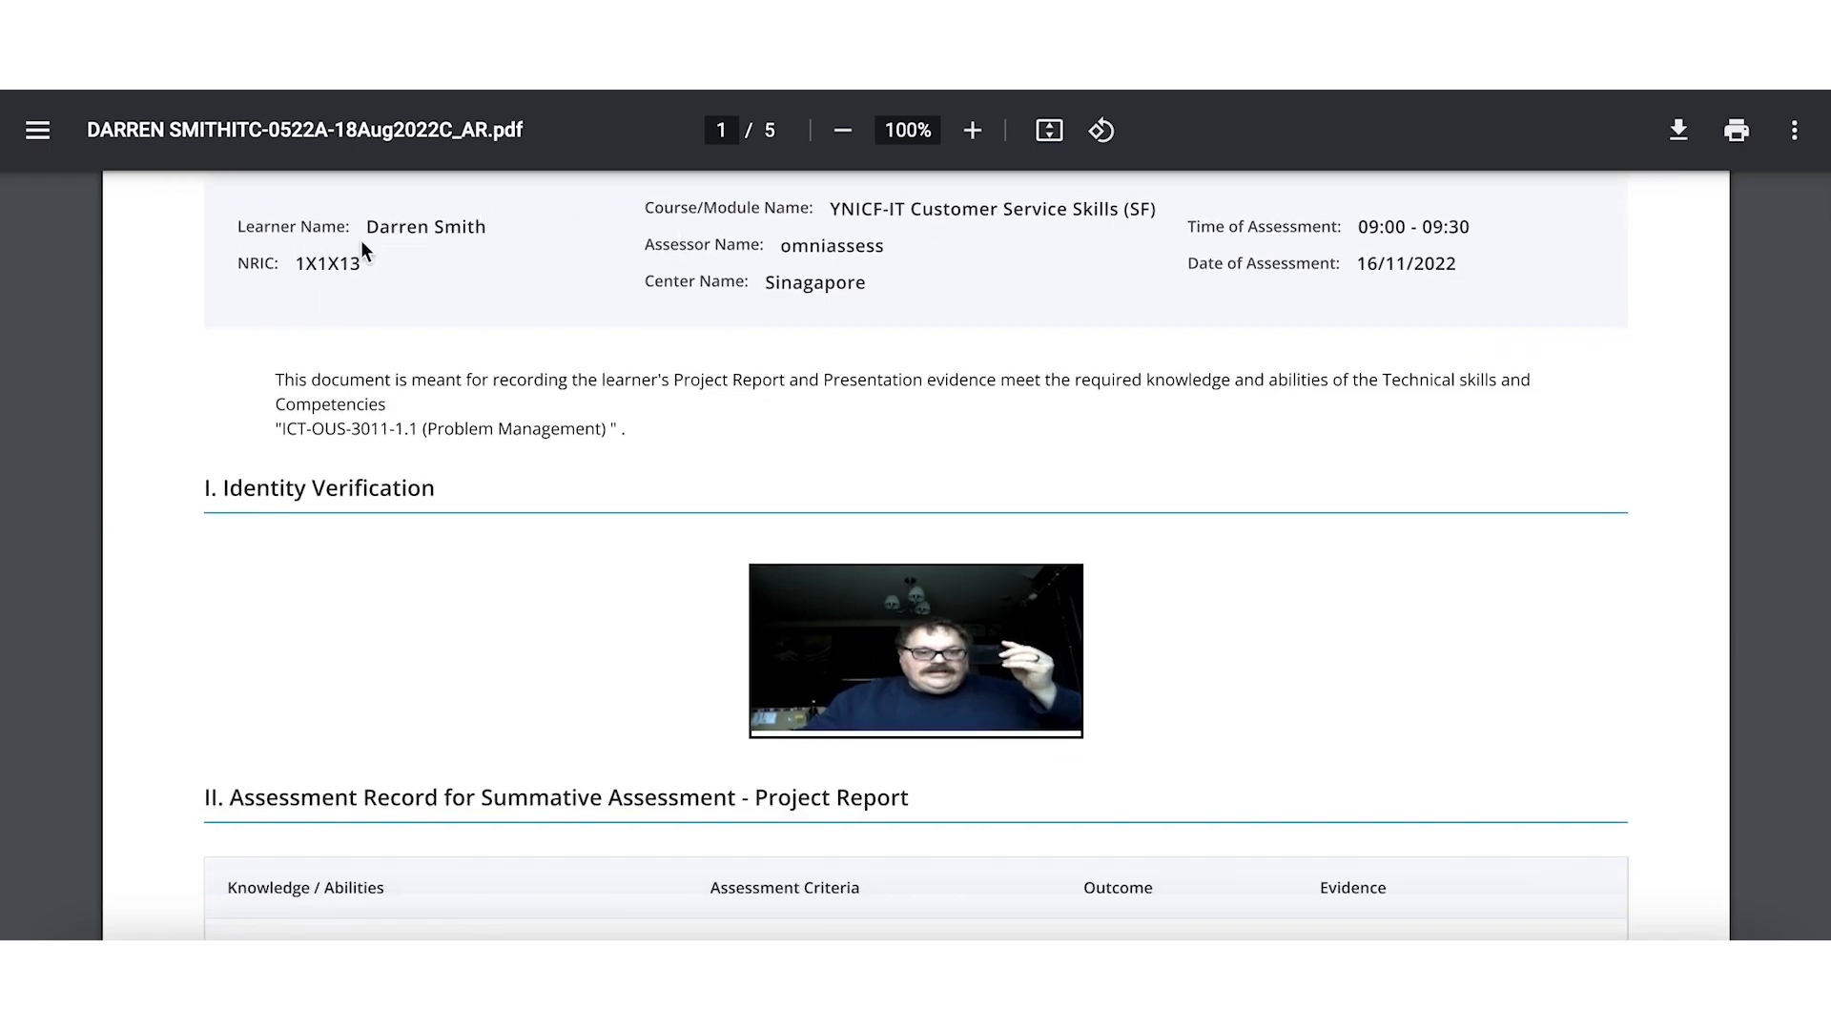
pyautogui.scroll(-4, 764, 524)
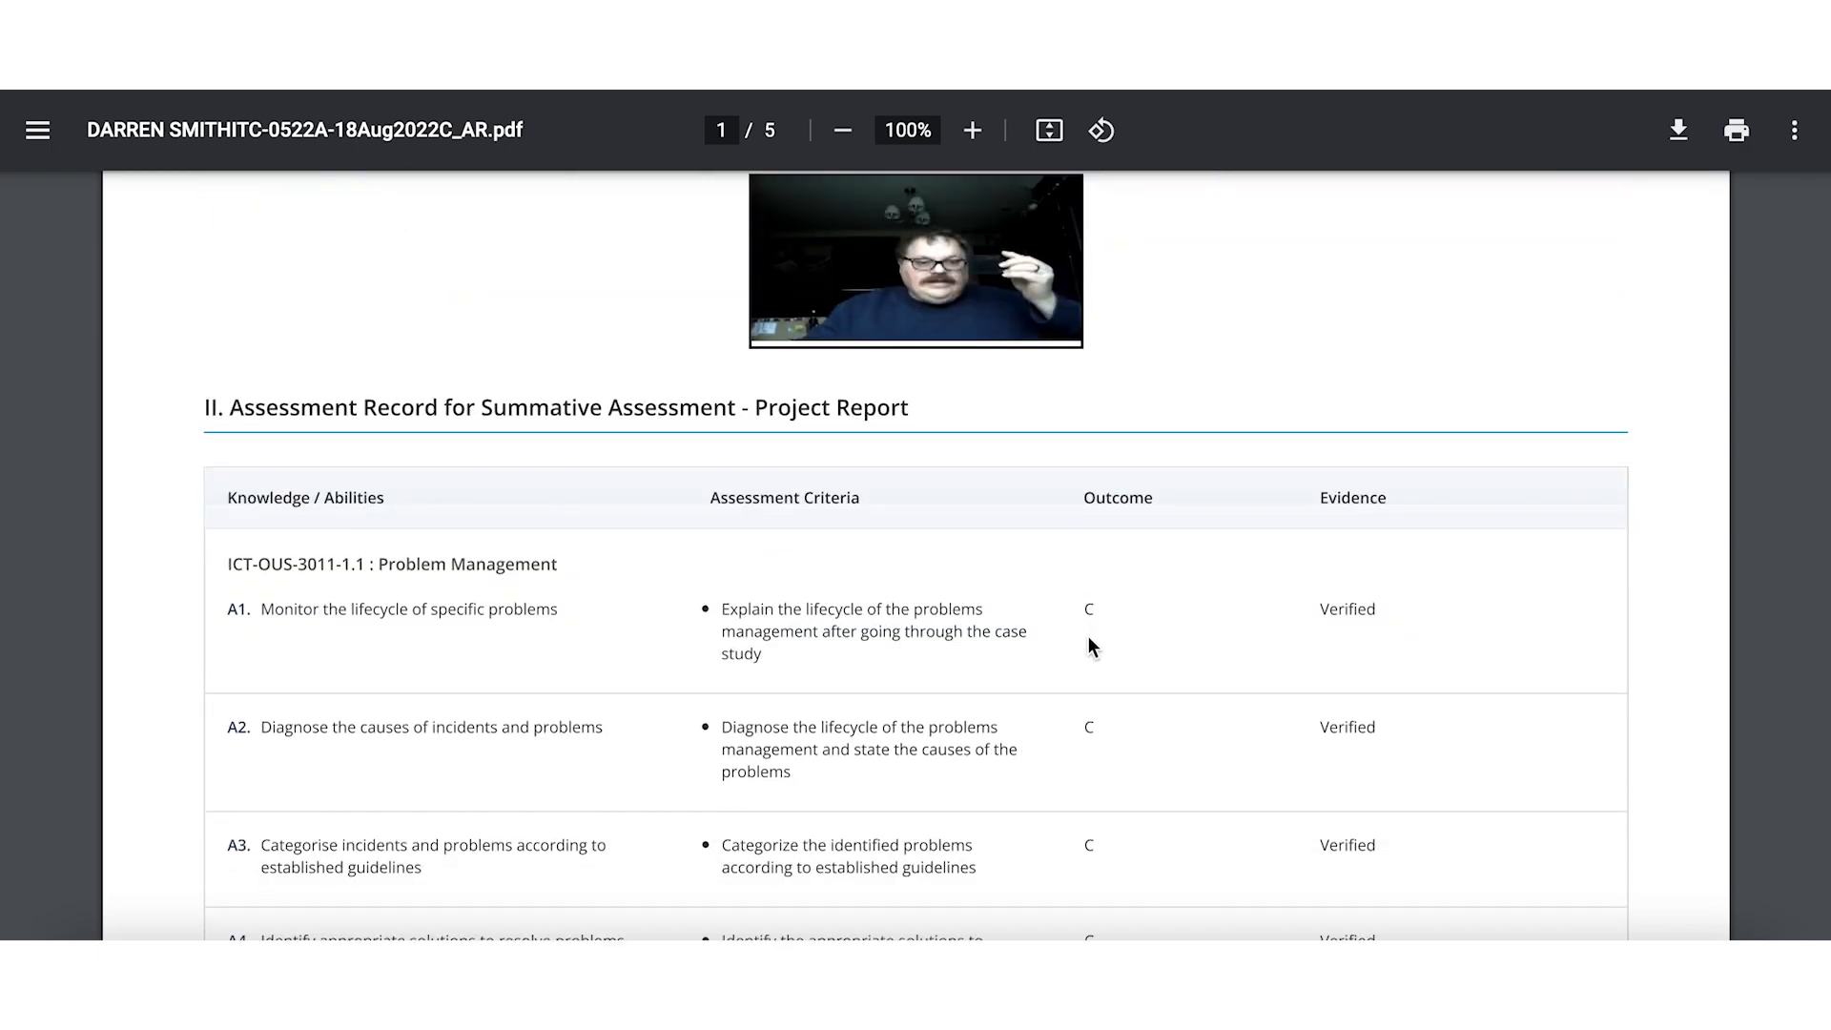
pyautogui.scroll(-1, 1089, 637)
pyautogui.scroll(-3, 1090, 641)
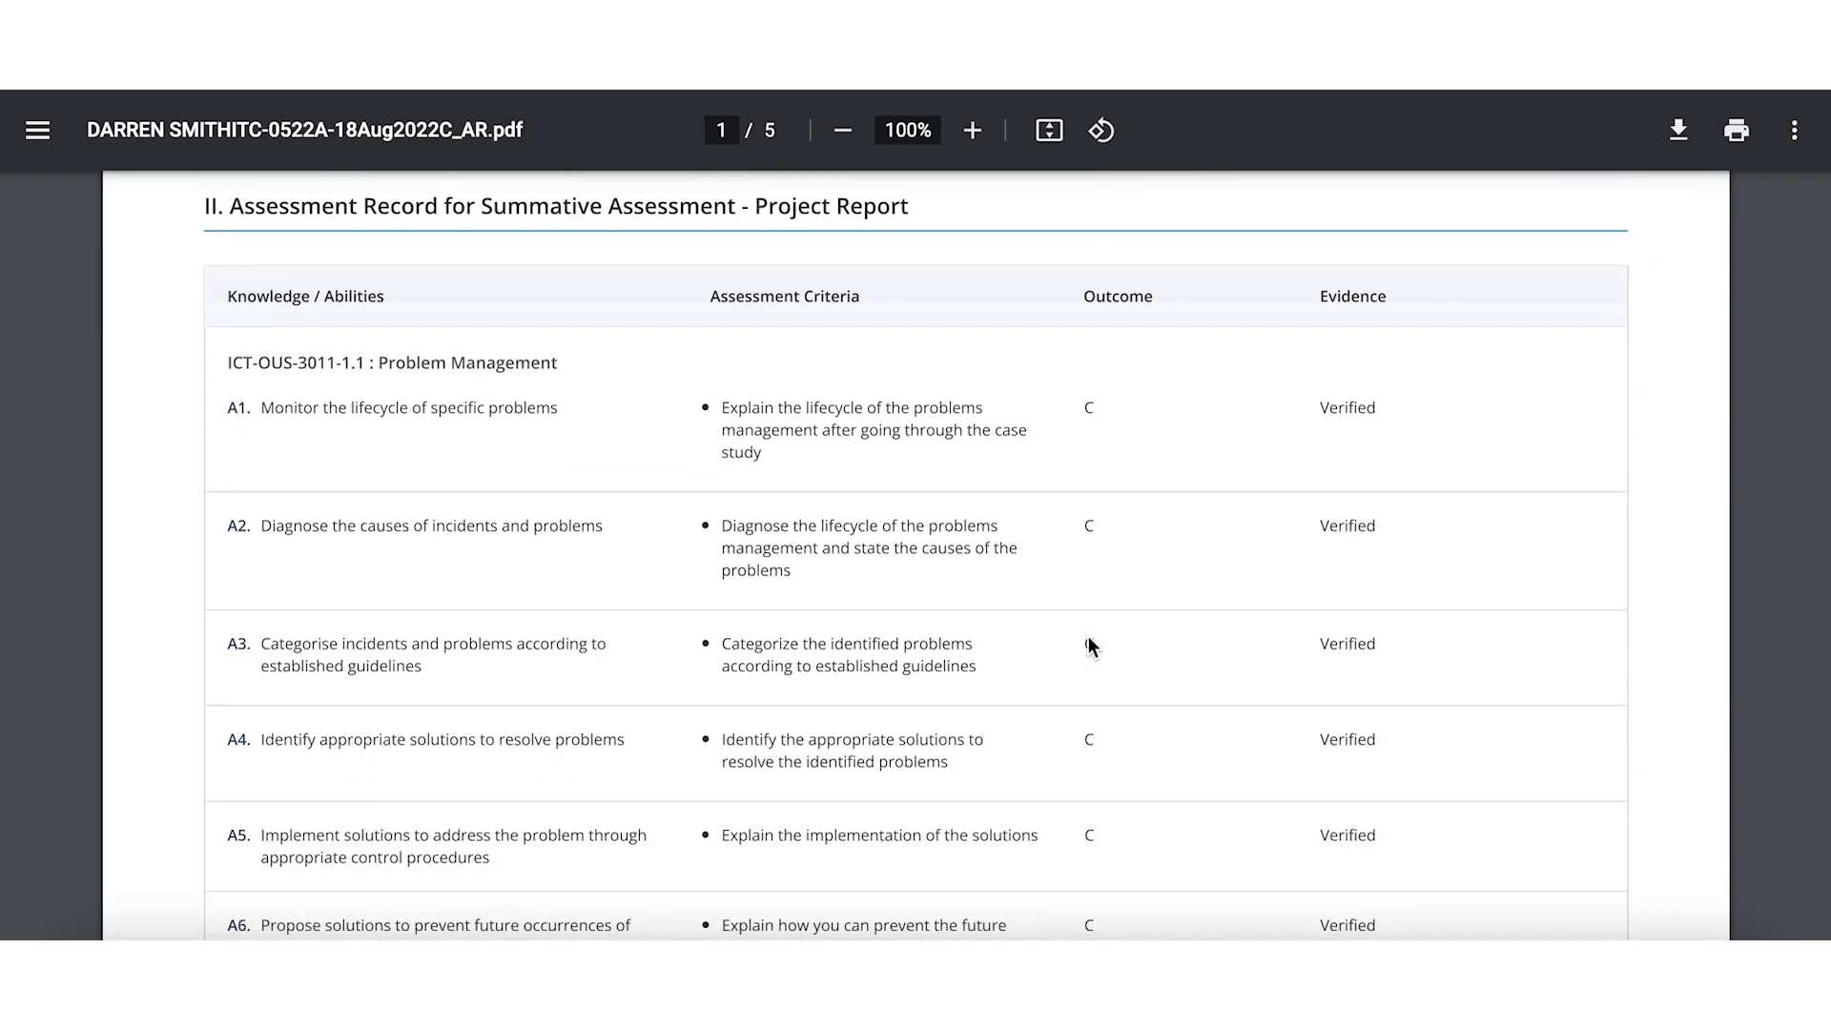
pyautogui.scroll(-6, 1089, 637)
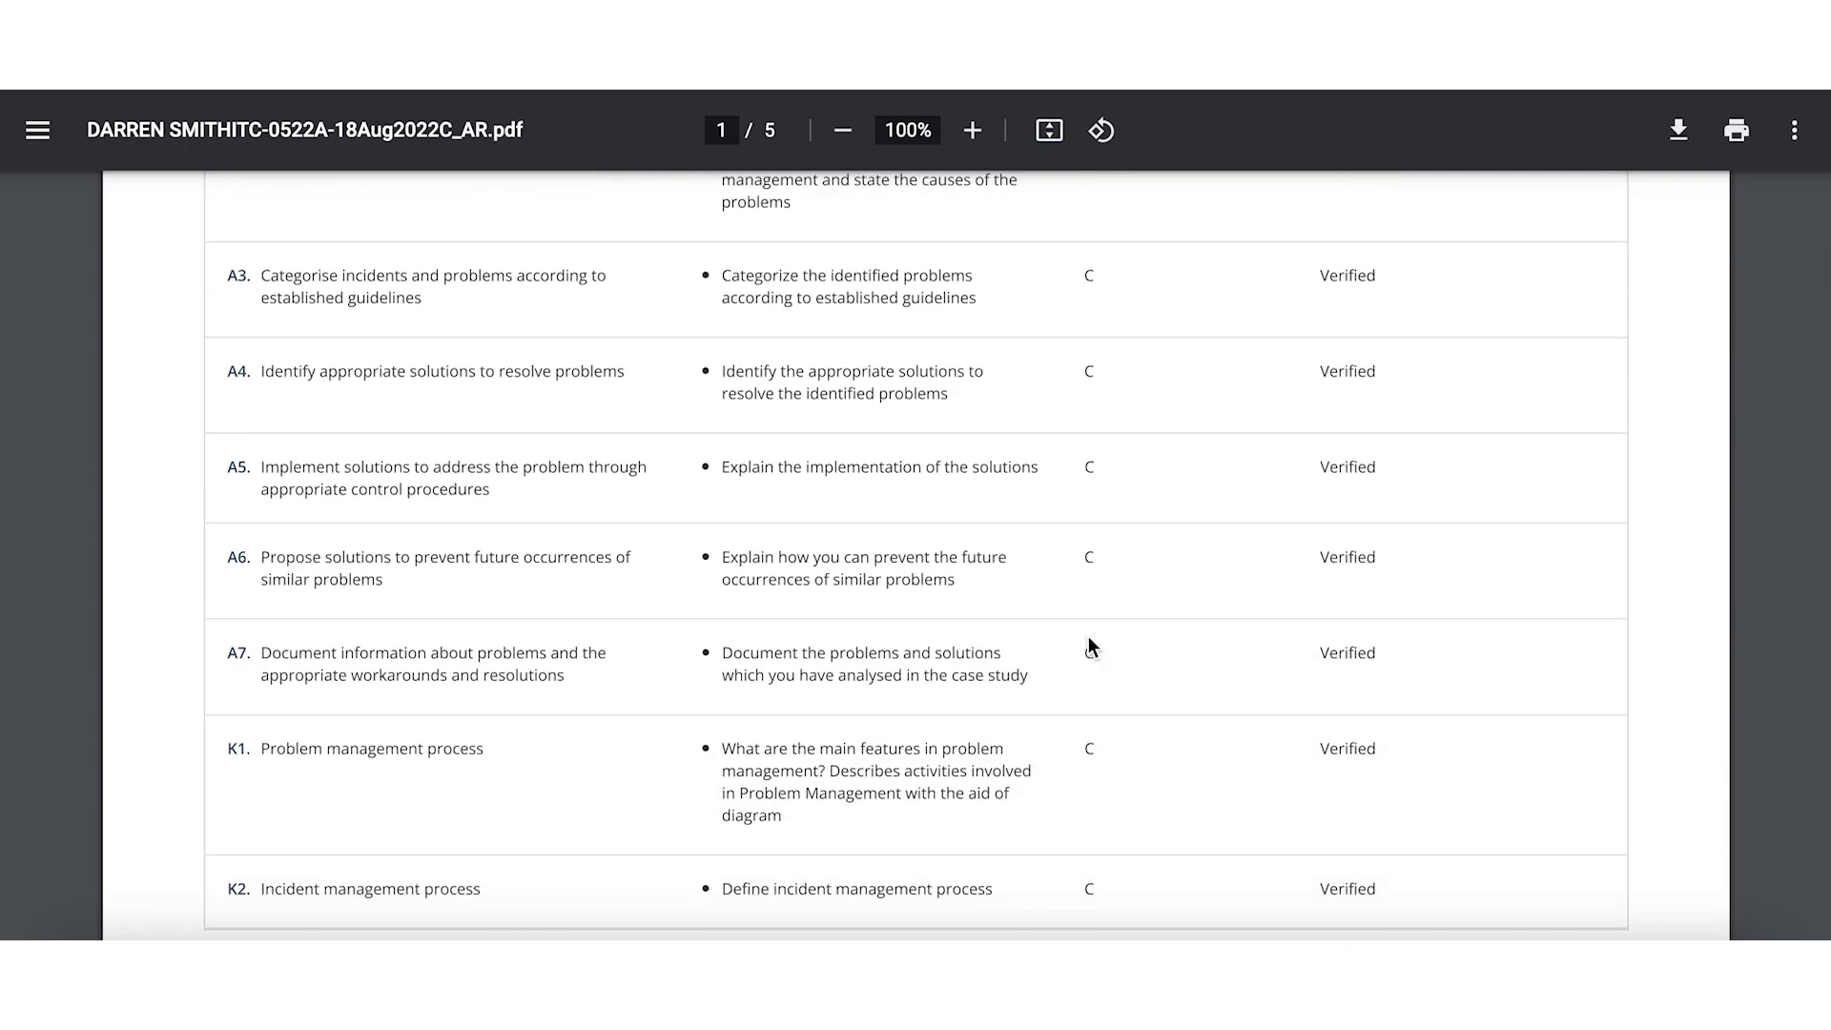
pyautogui.scroll(-8, 1089, 641)
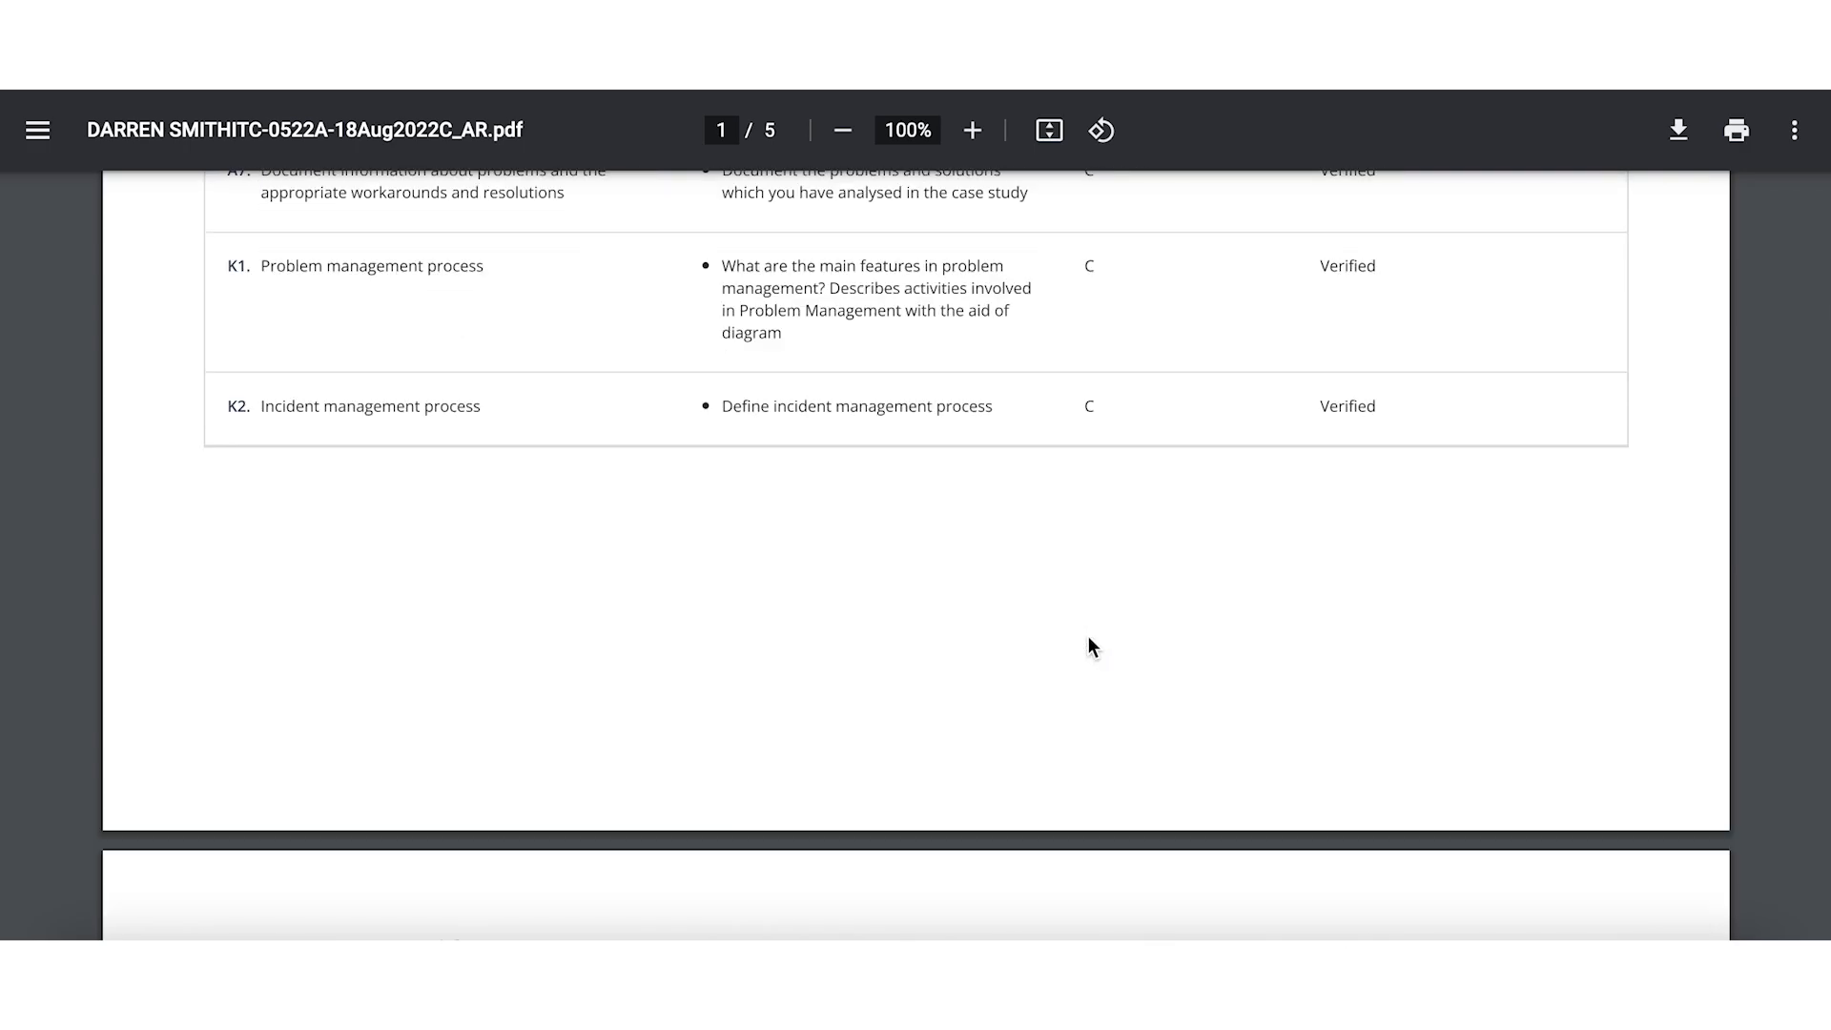
pyautogui.scroll(-4, 1089, 638)
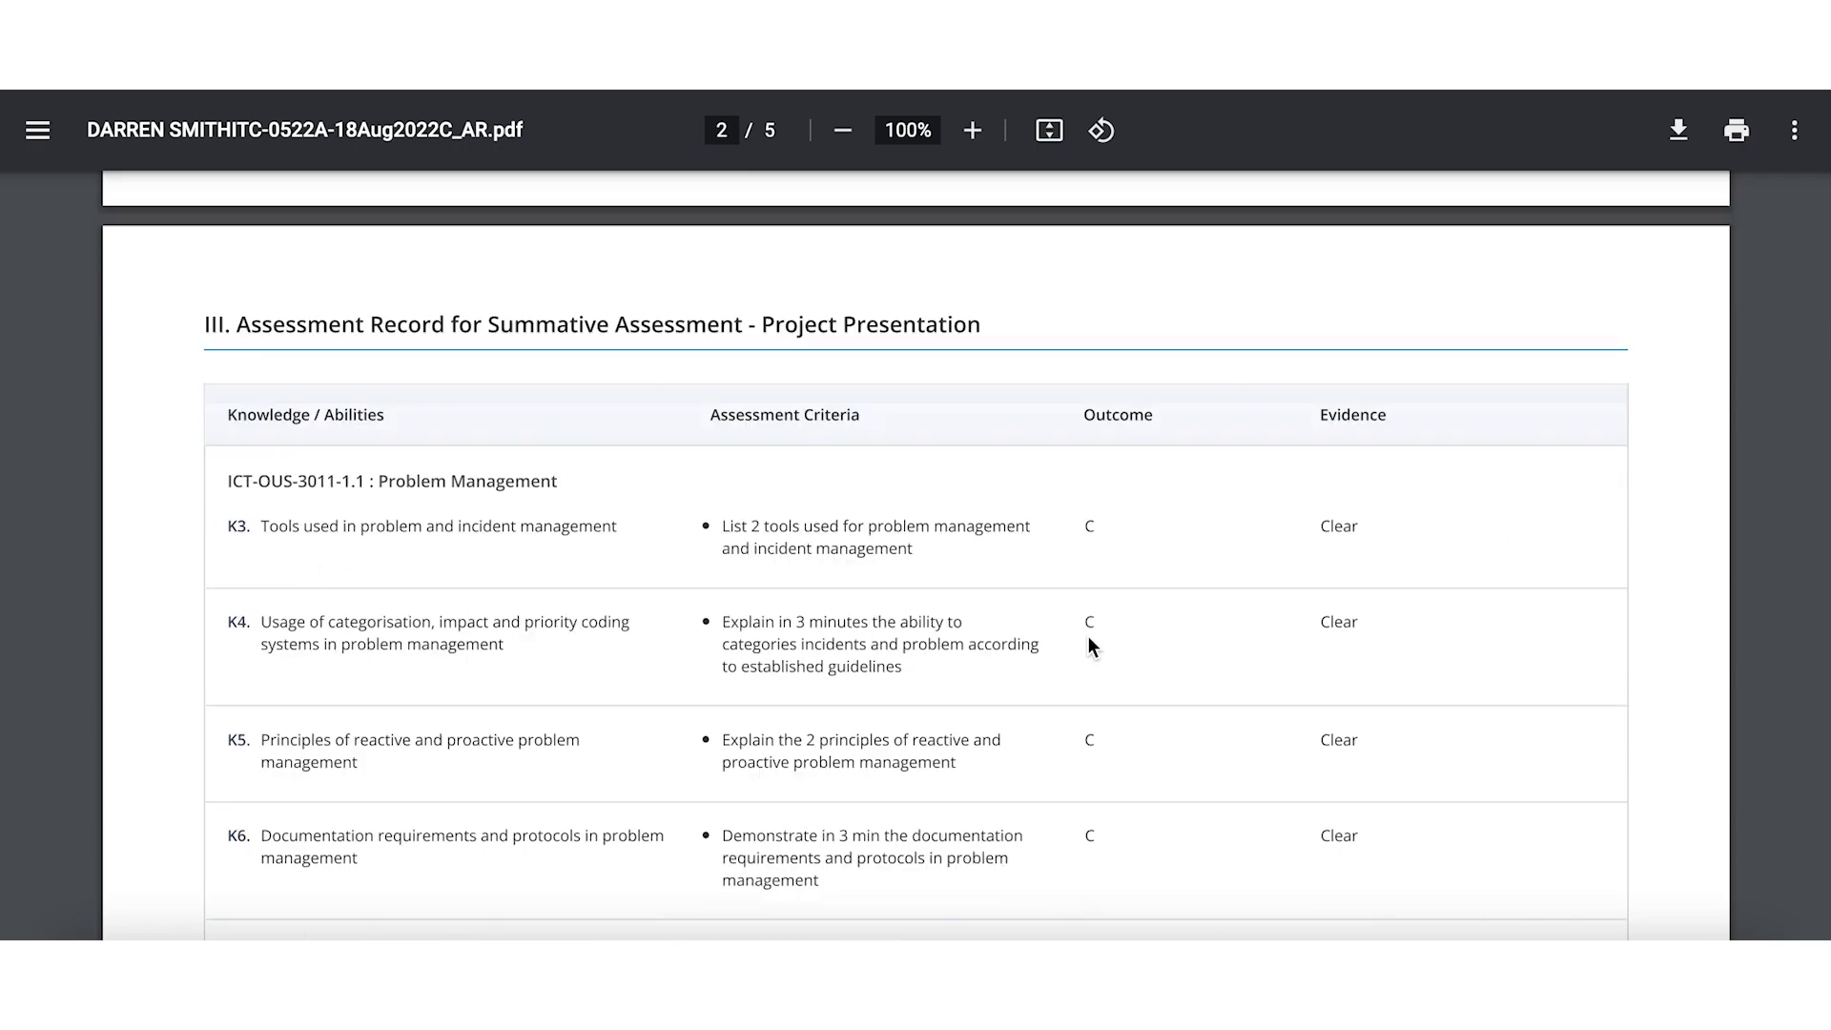
pyautogui.scroll(-4, 1089, 639)
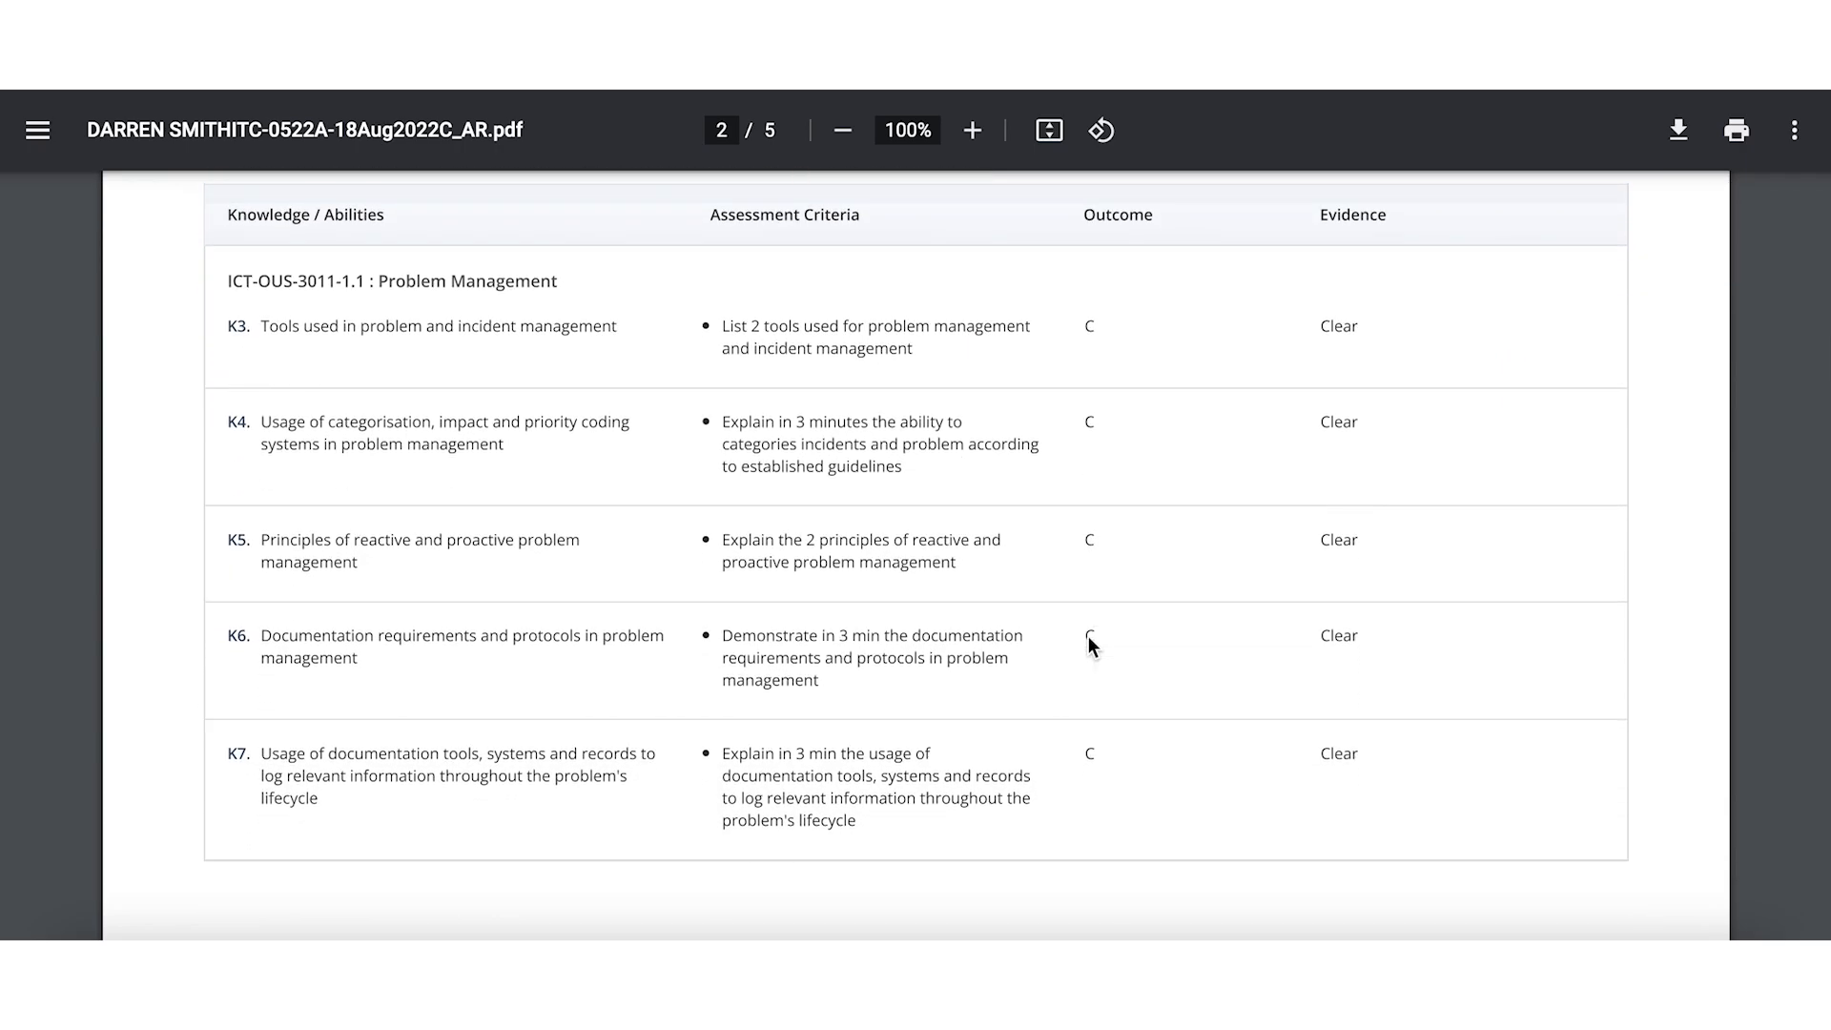
# - Review the record's assessment summary, overall competency result, learner and assessor signatures, and outcome feedback
pyautogui.scroll(-13, 1089, 639)
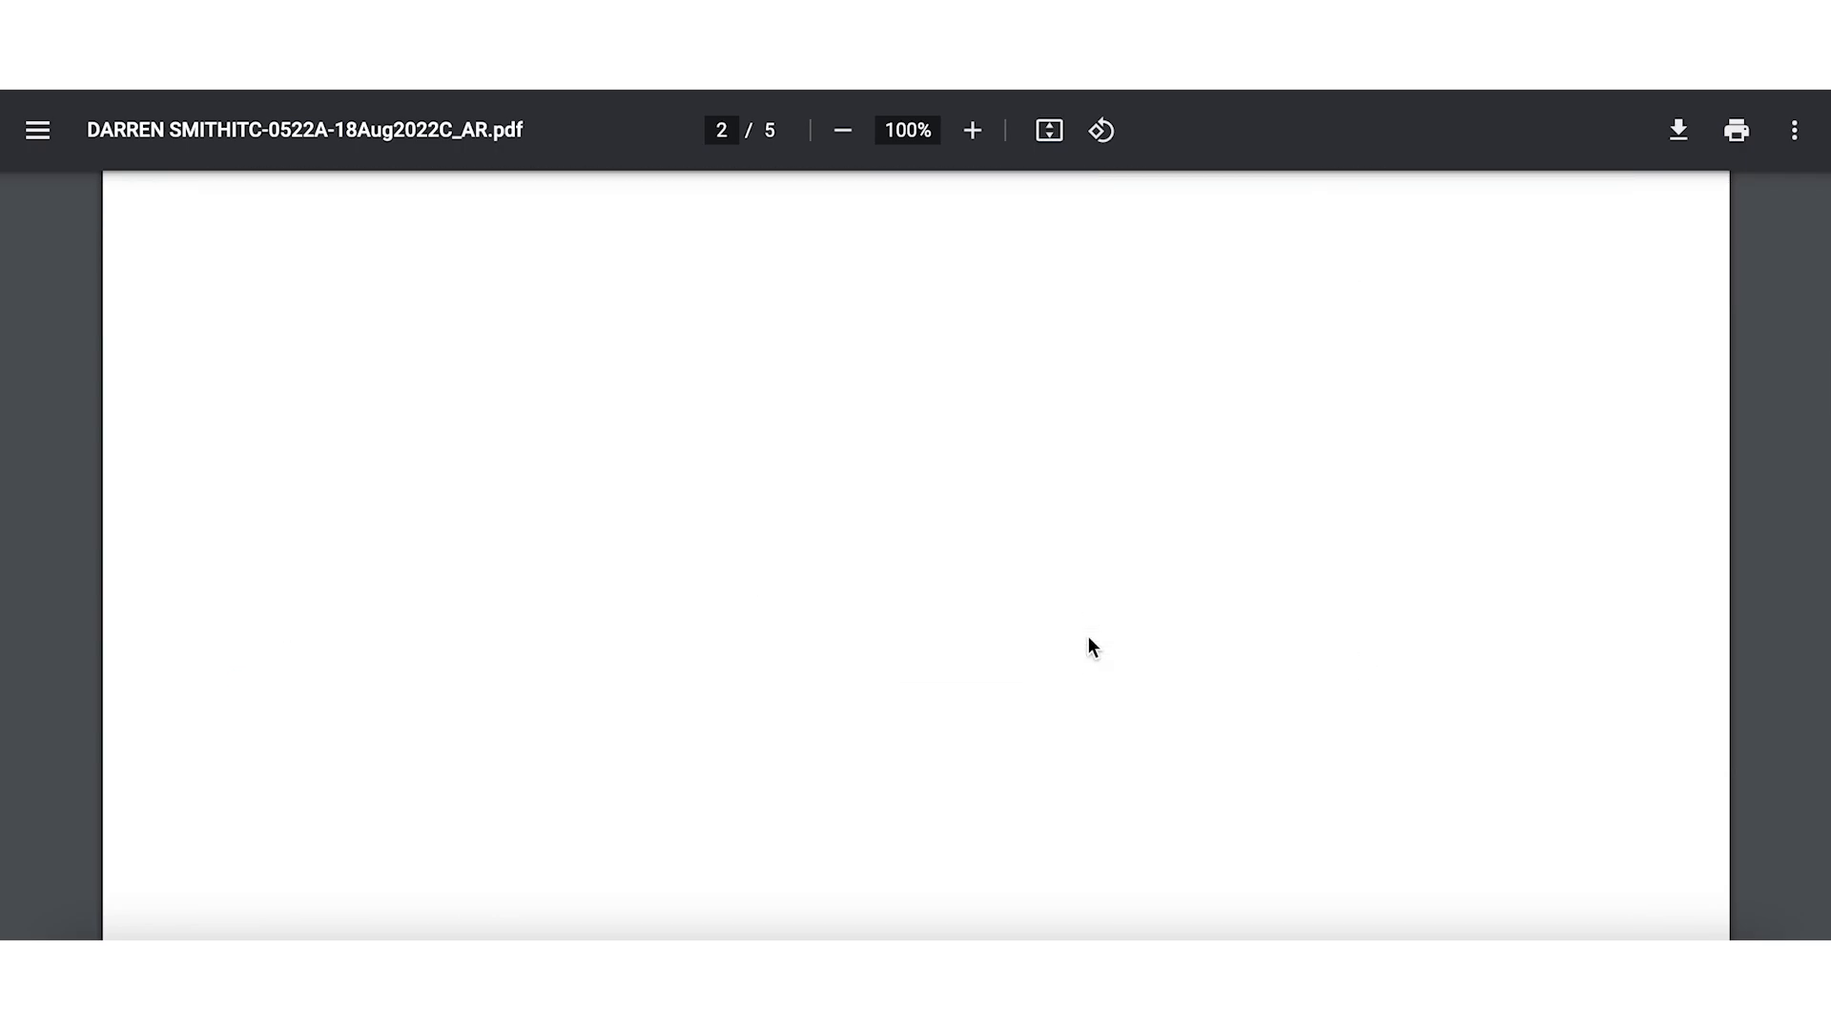
pyautogui.scroll(-5, 1089, 637)
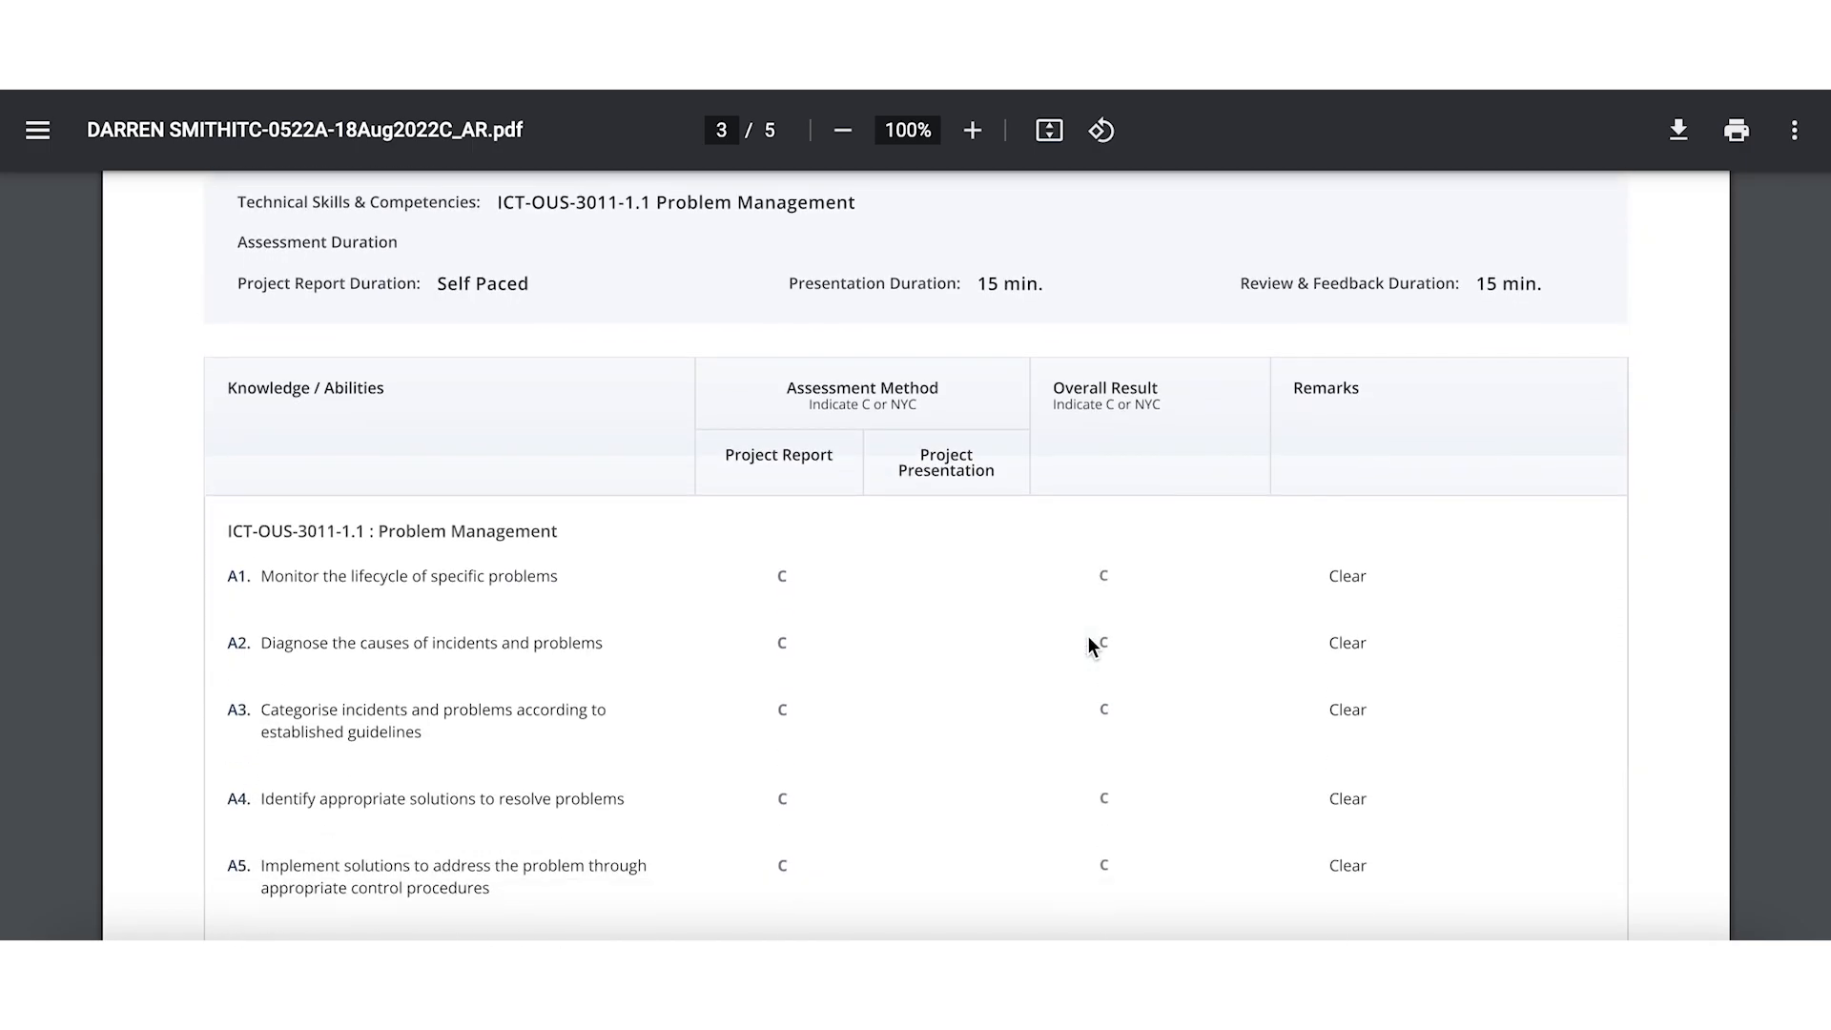
pyautogui.scroll(-20, 1089, 637)
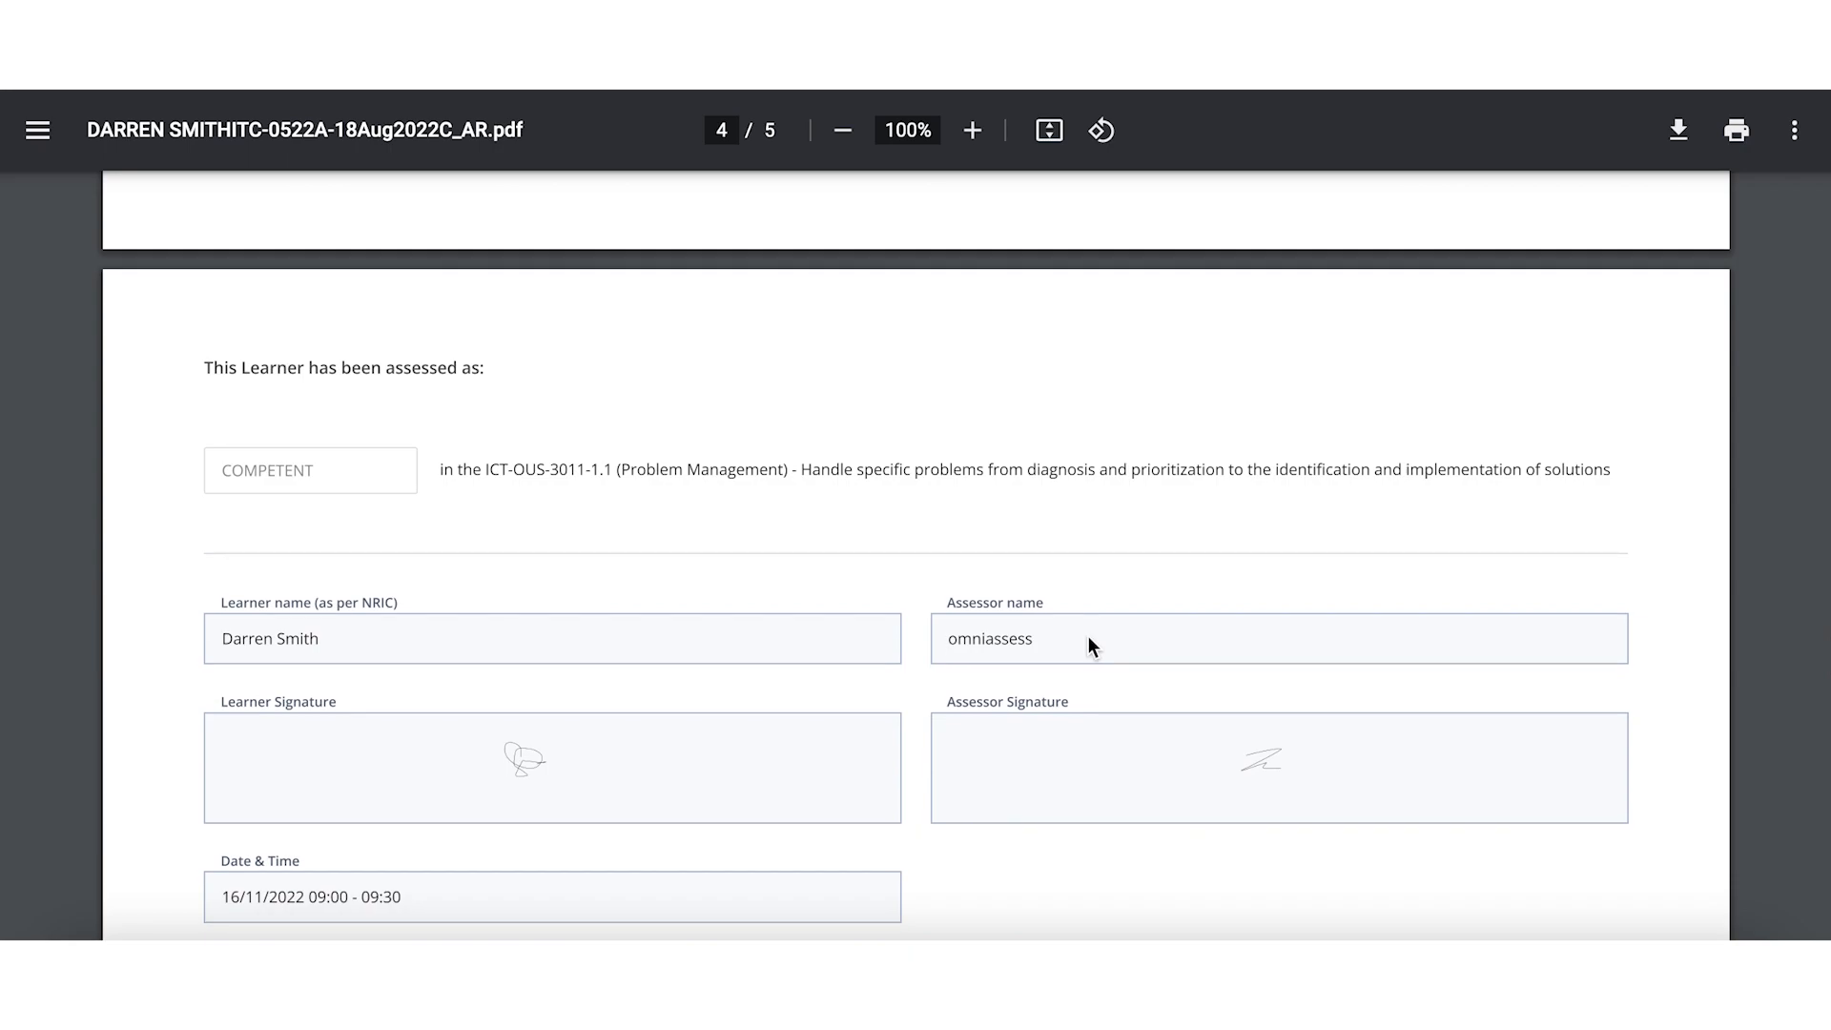
pyautogui.scroll(-2, 1089, 637)
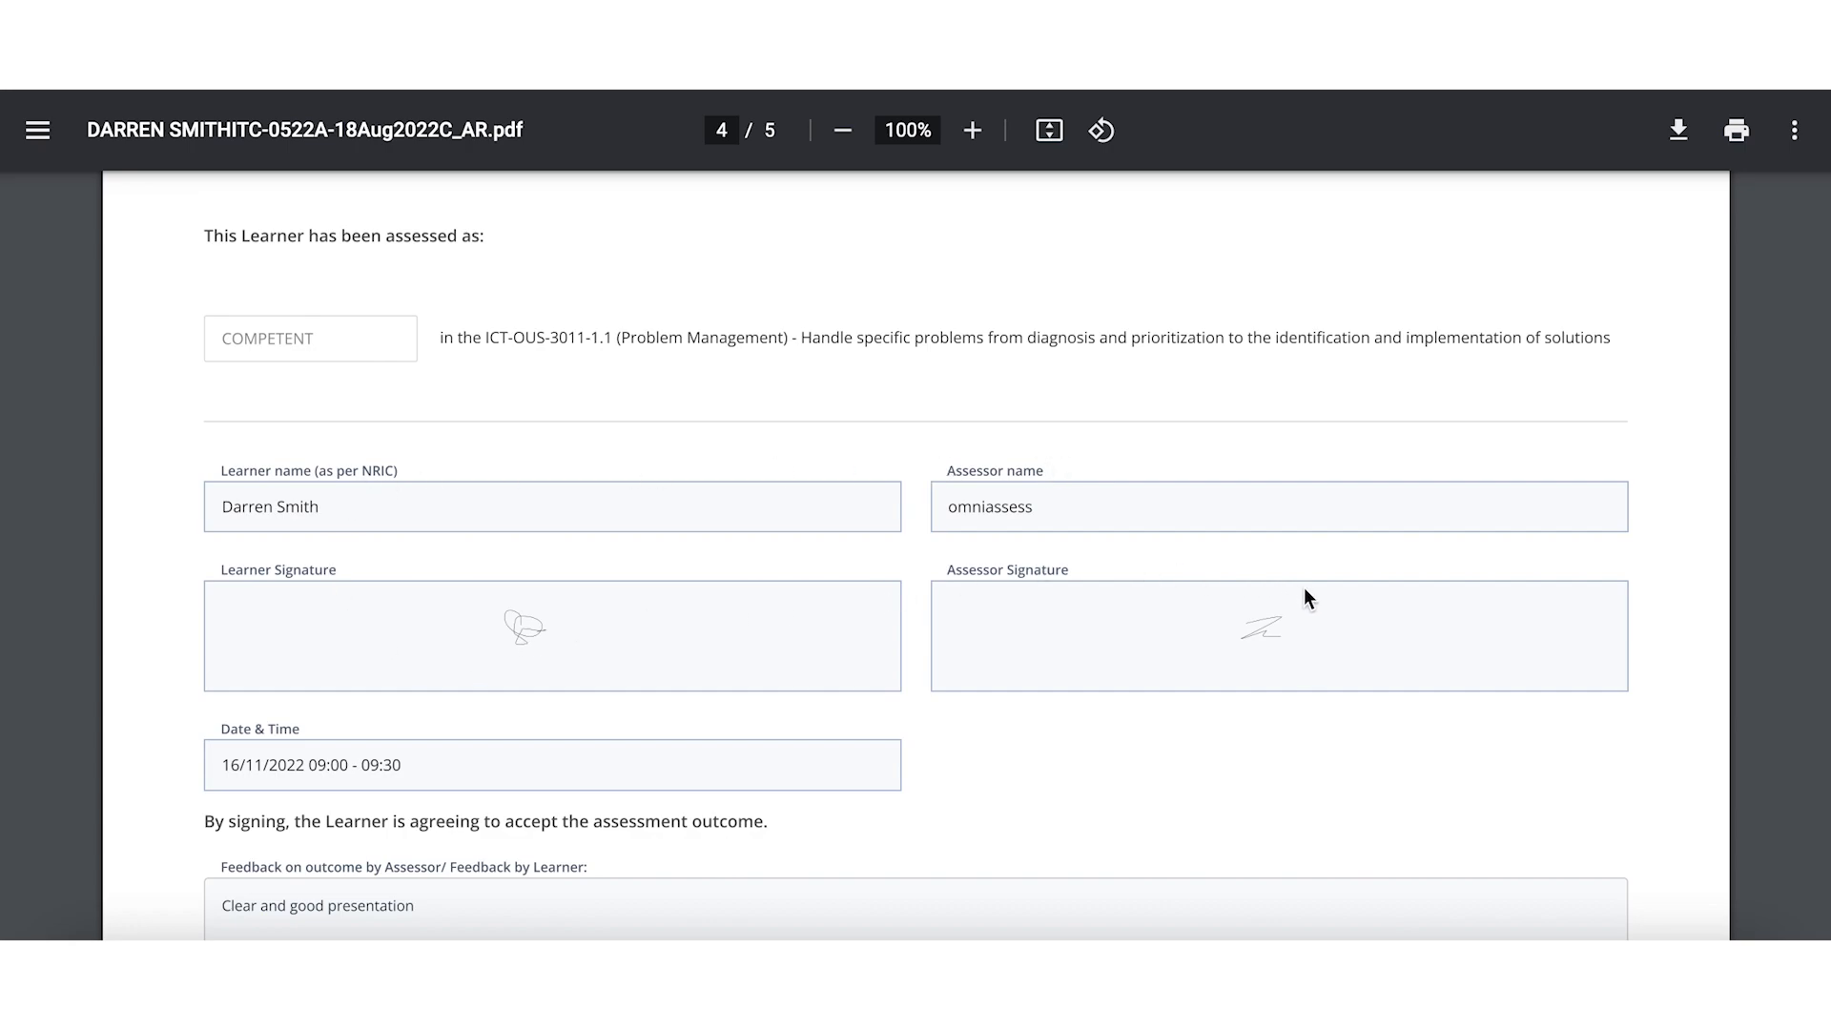
pyautogui.scroll(-1, 1394, 614)
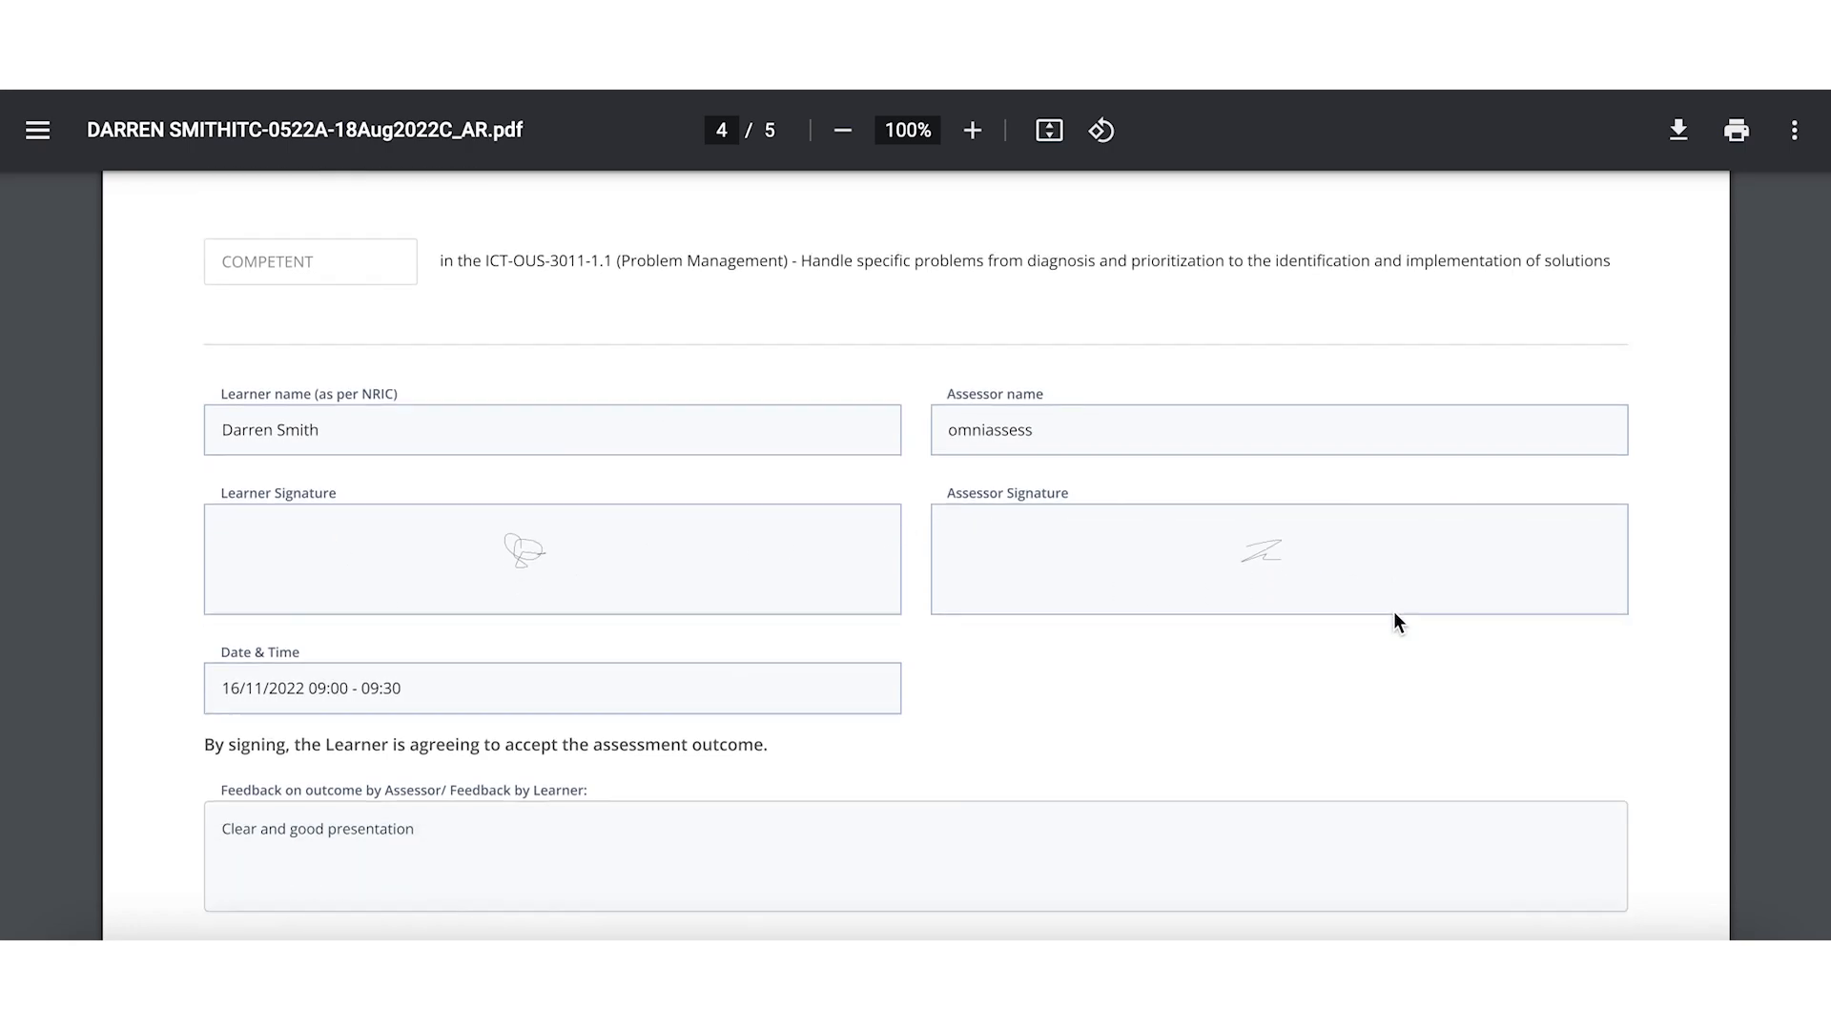
pyautogui.scroll(-5, 1395, 614)
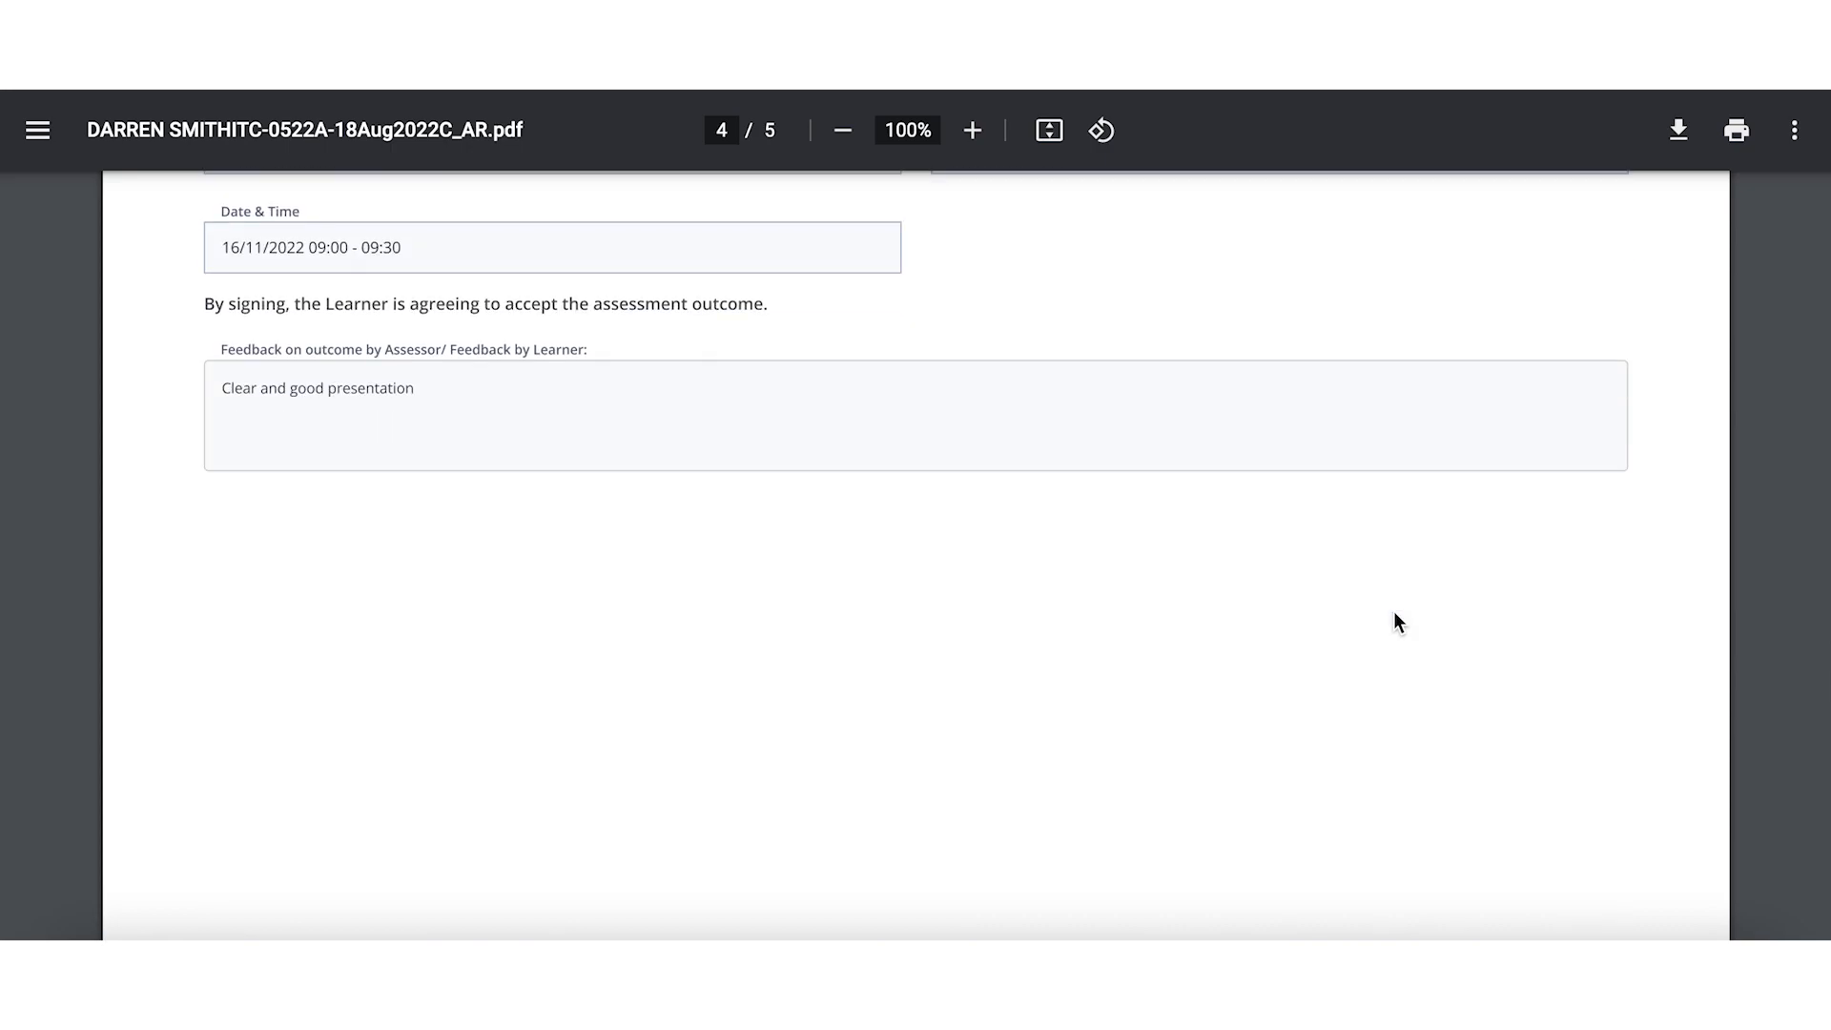
# - Return to the list of assessments and examine the learner, scheduled, assessed and competency totals above it
pyautogui.scroll(-3, 1394, 622)
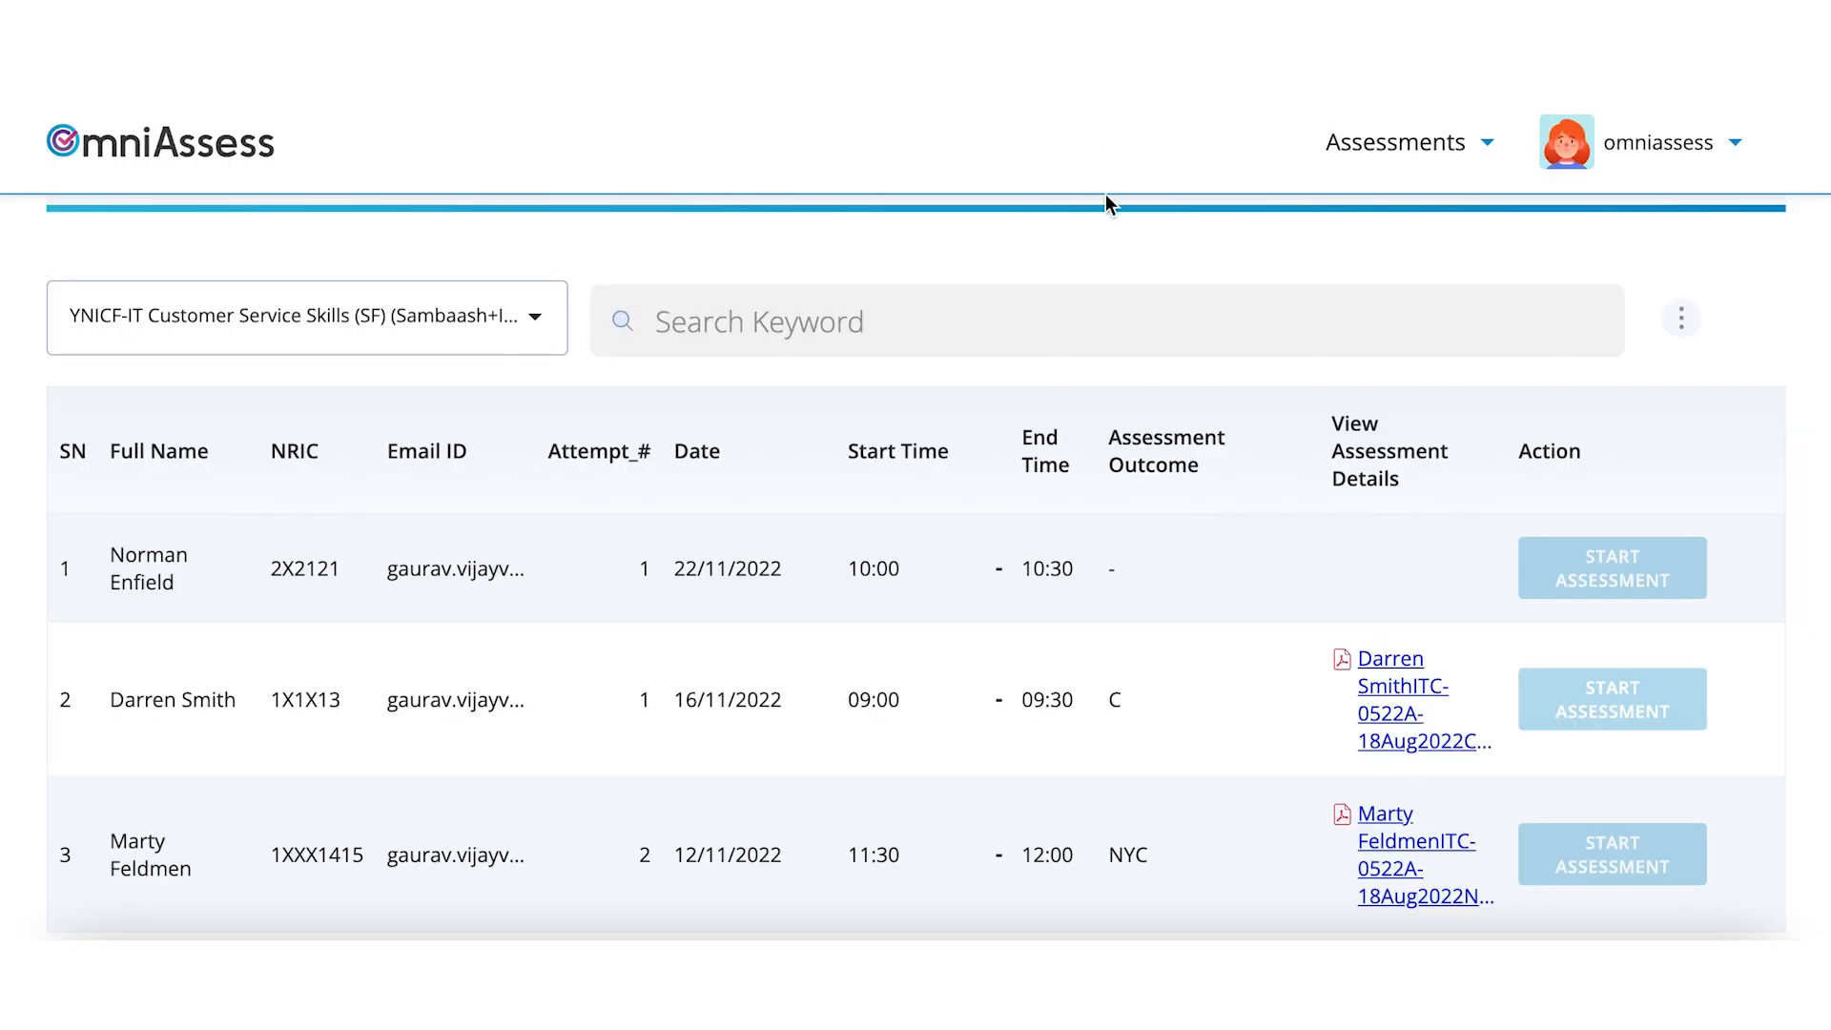
pyautogui.scroll(2, 1120, 348)
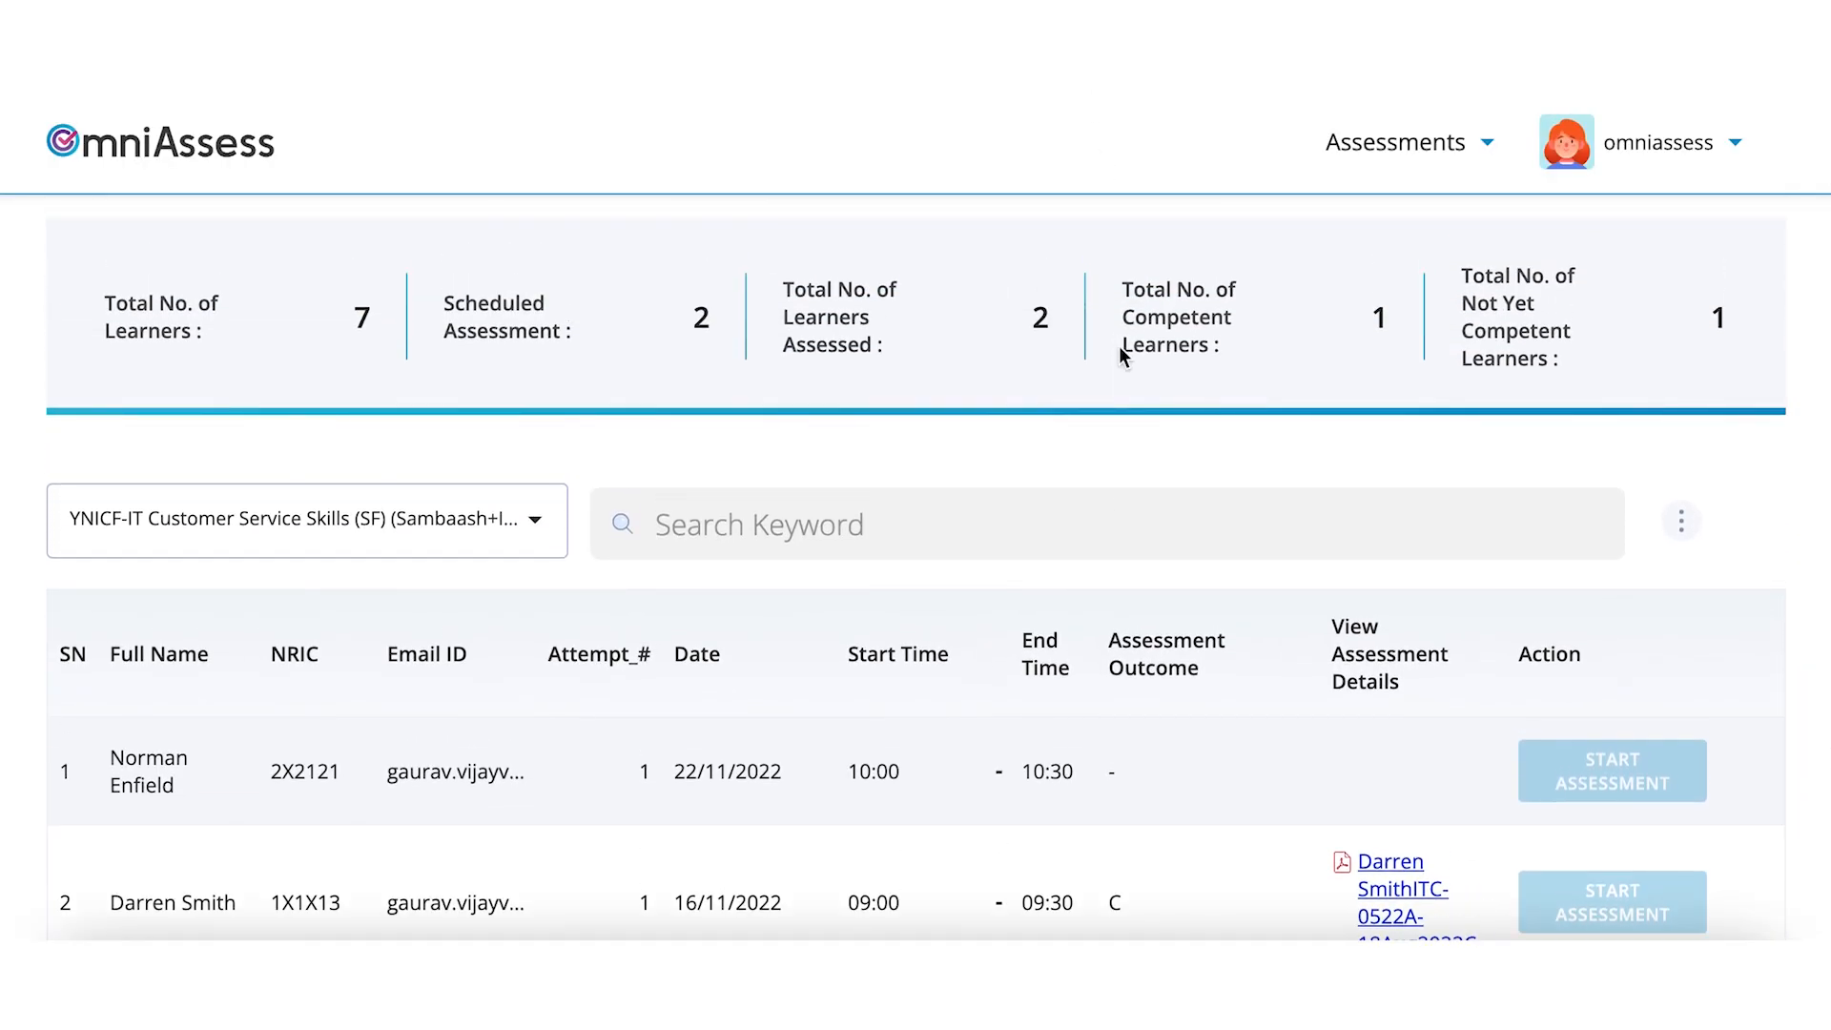
pyautogui.scroll(1, 1123, 355)
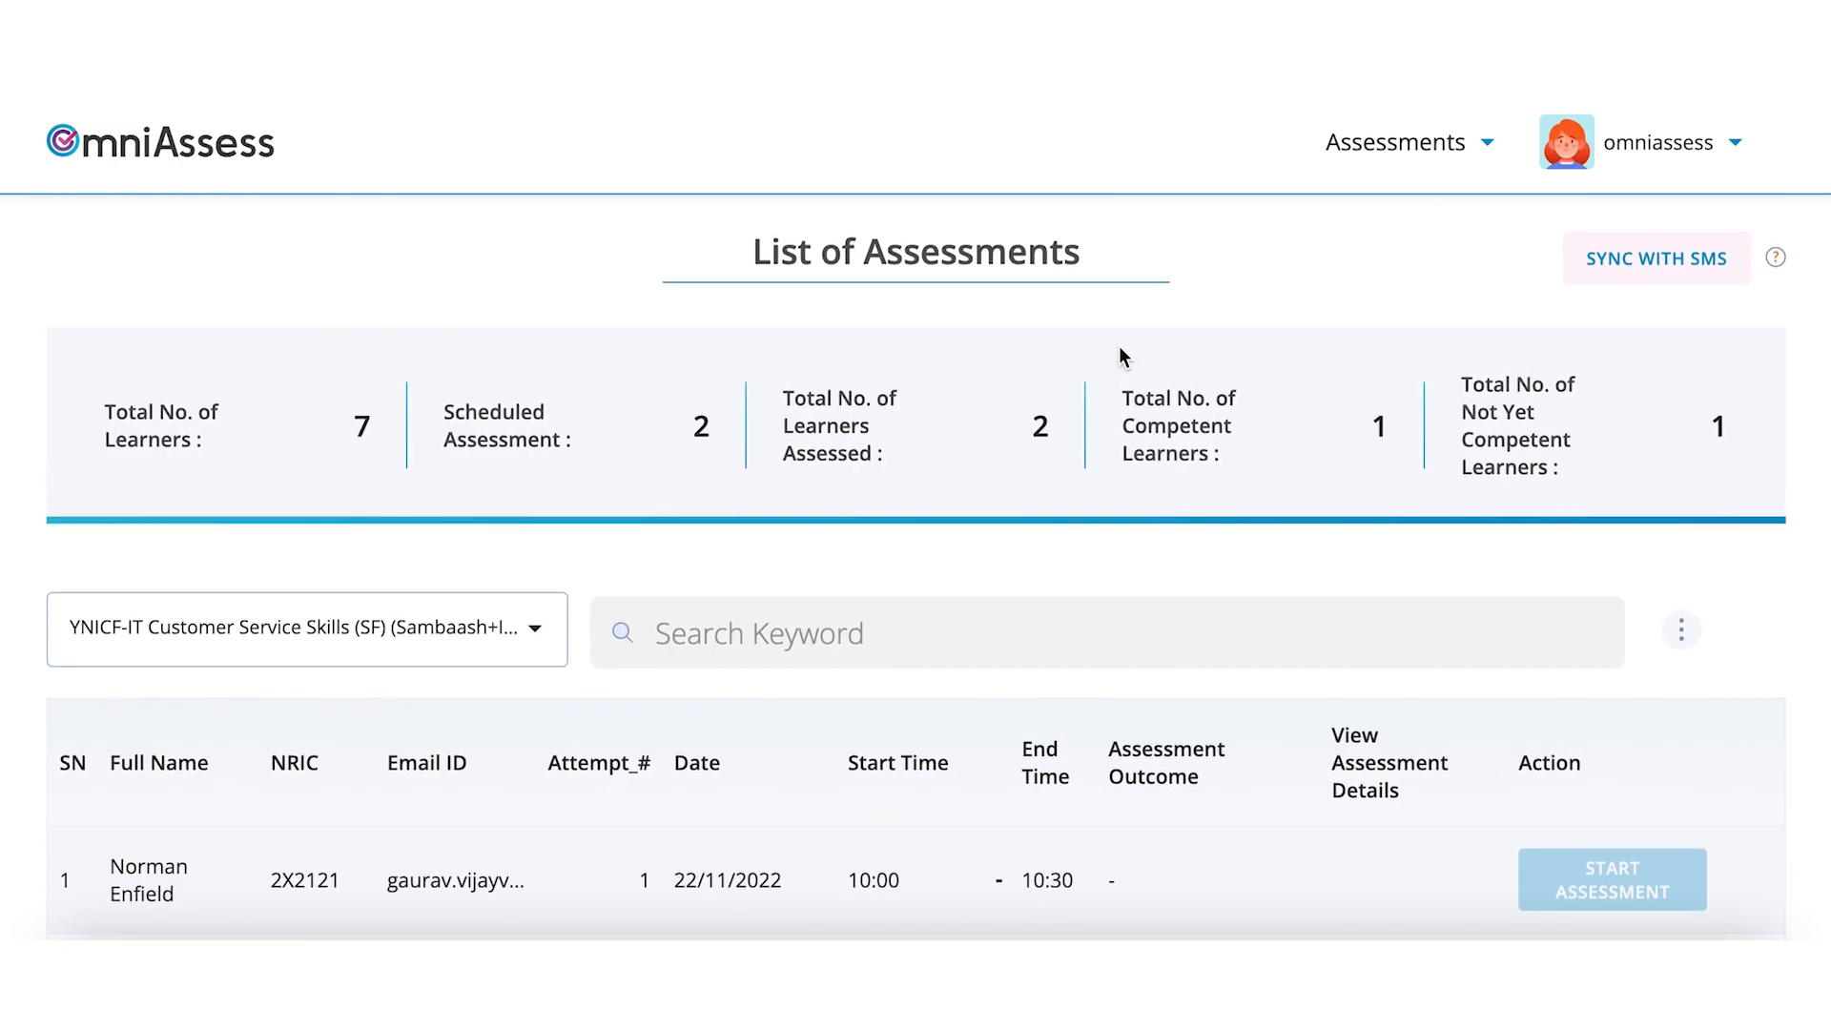